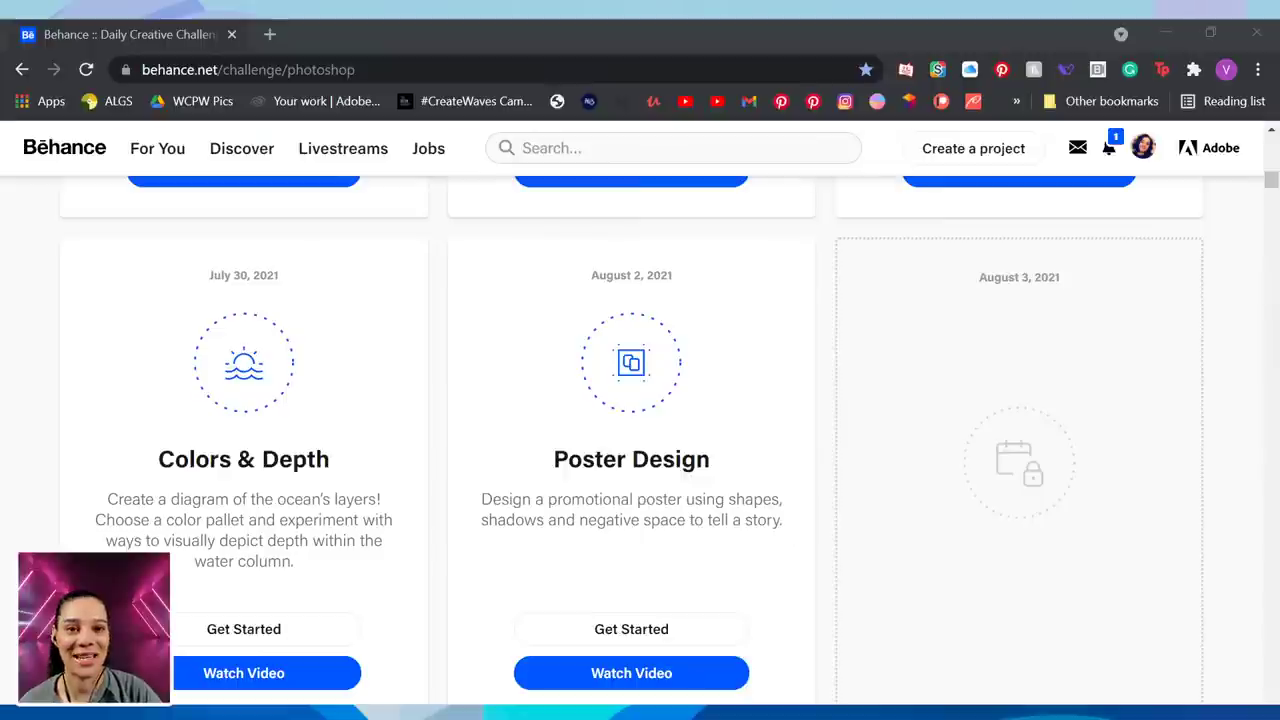
- Scroll up and down the Behance page to look over past Photoshop challenges
scroll(643, 477, down, 1)
scroll(603, 486, up, 10)
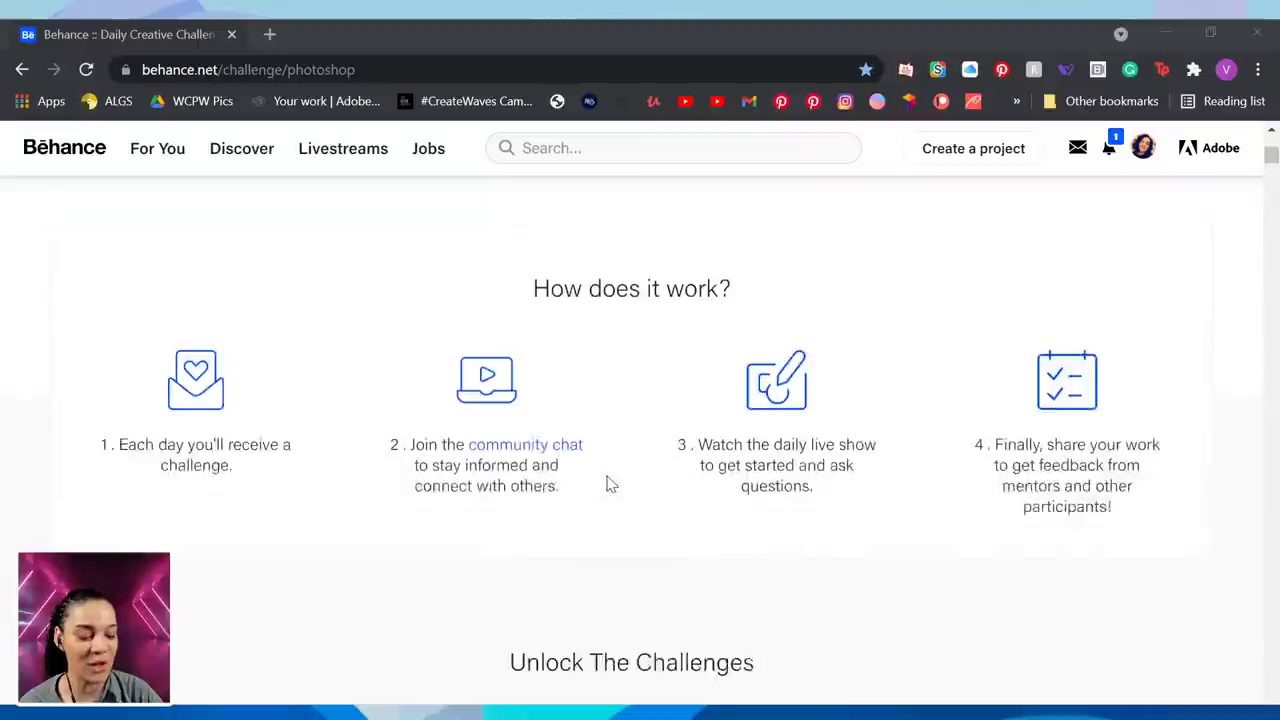
scroll(611, 485, up, 3)
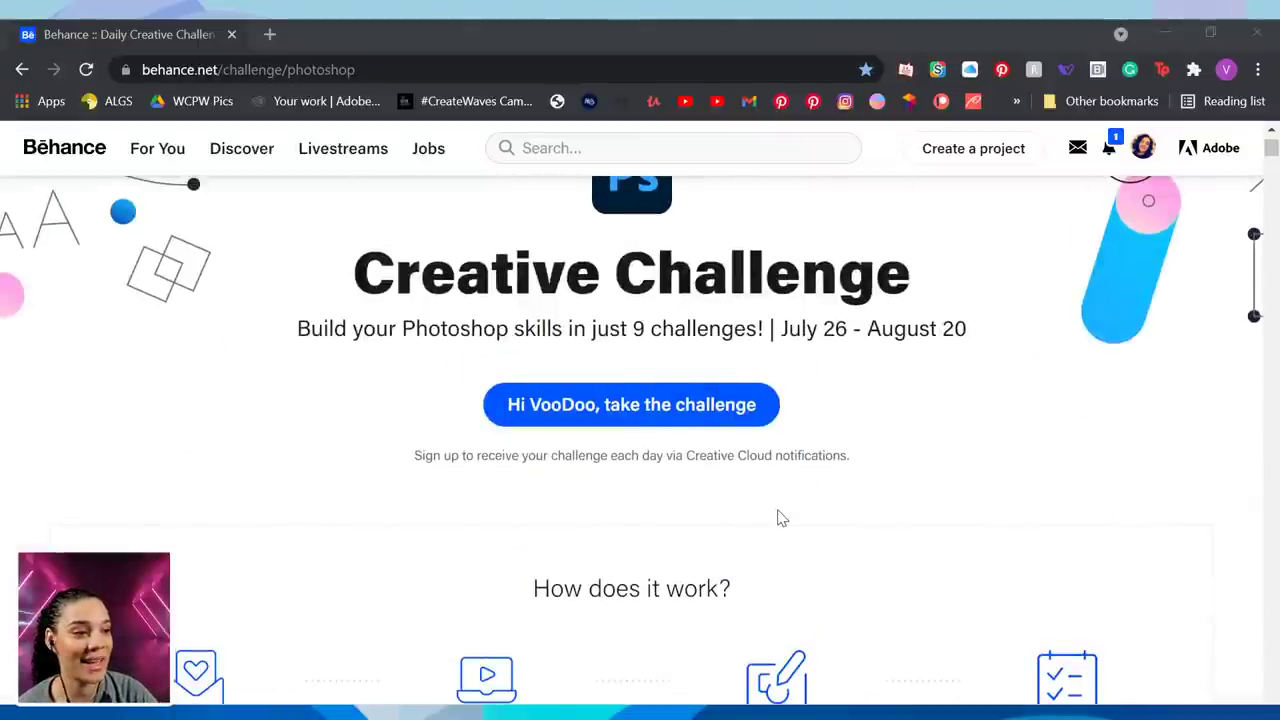
scroll(780, 518, down, 20)
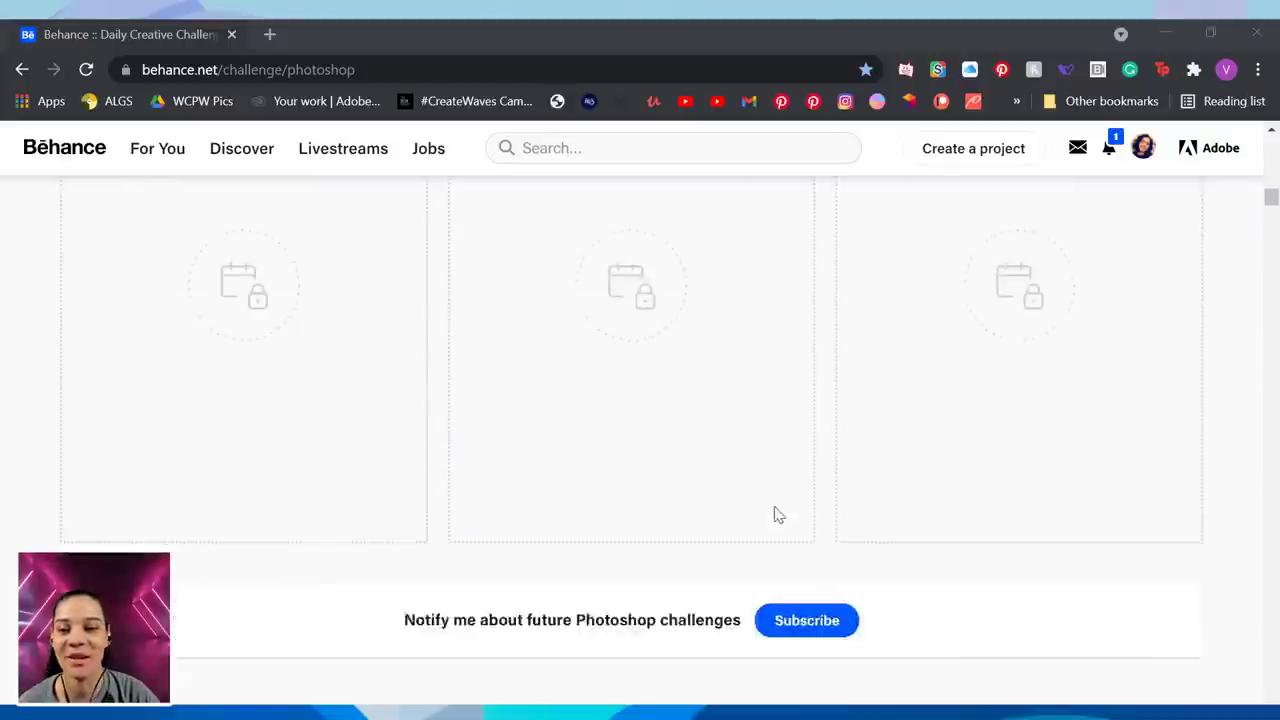
scroll(768, 516, down, 7)
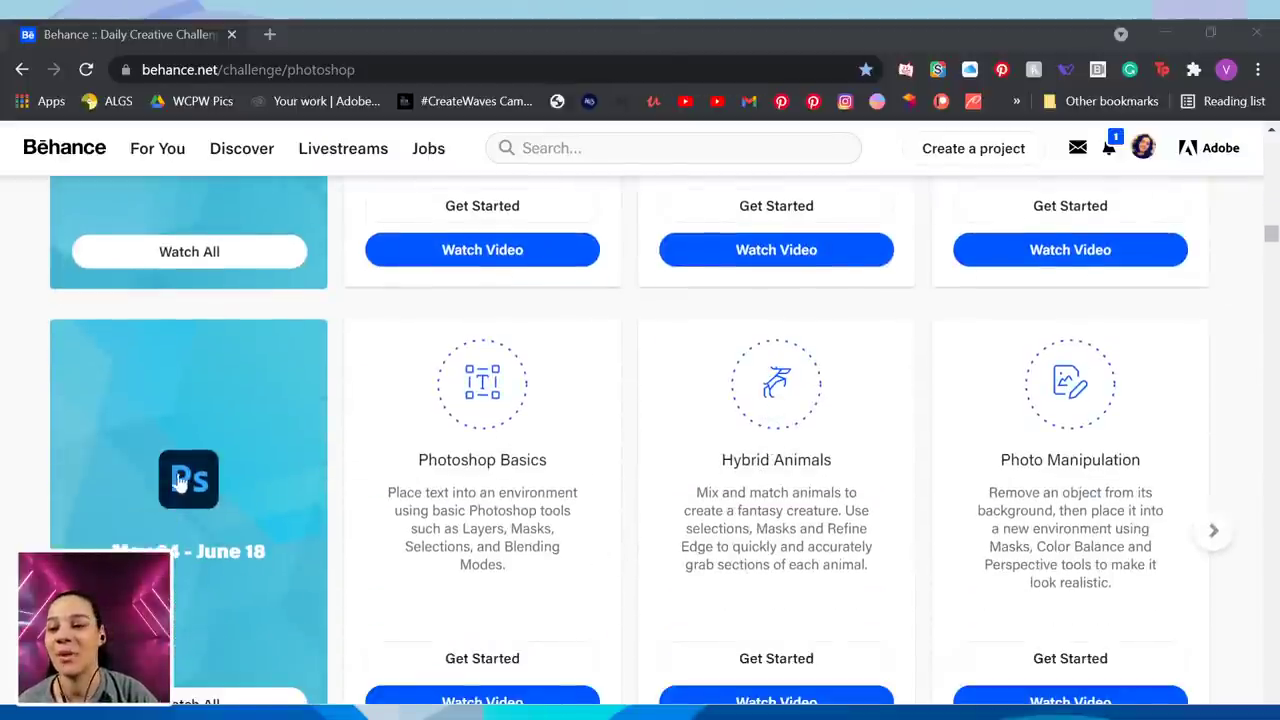
scroll(193, 488, down, 1)
scroll(193, 488, down, 2)
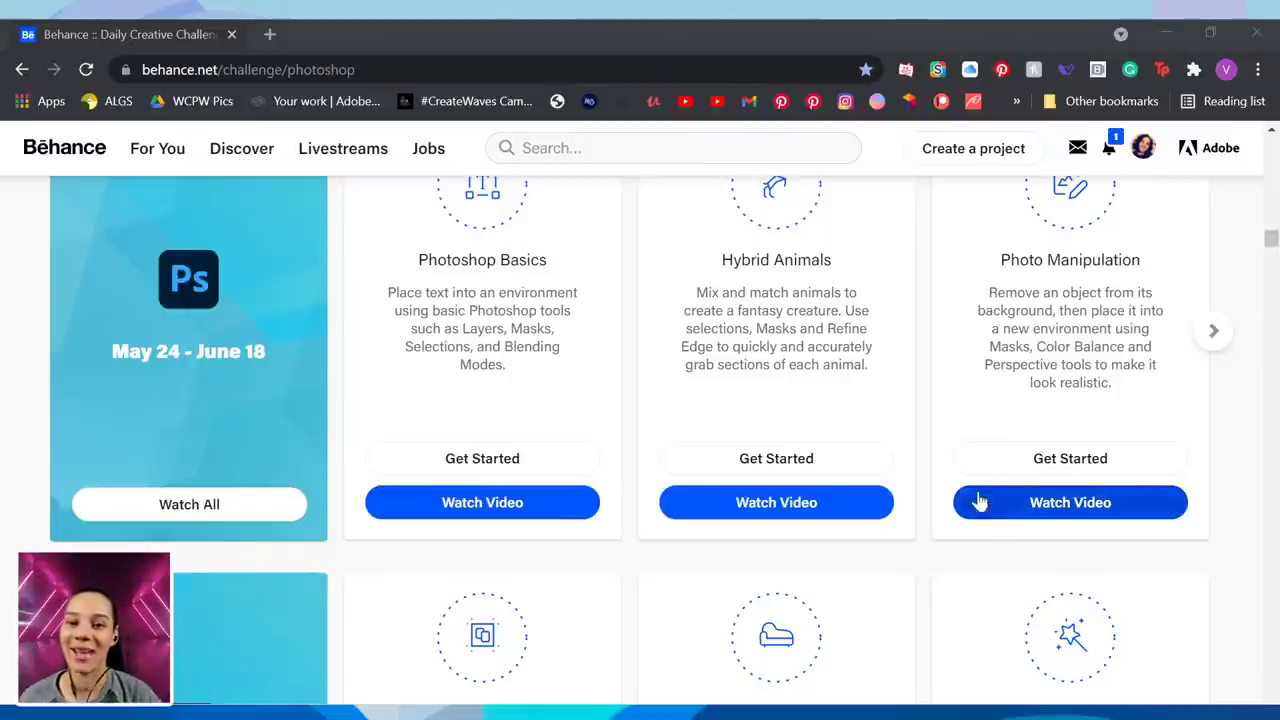
scroll(991, 374, up, 1)
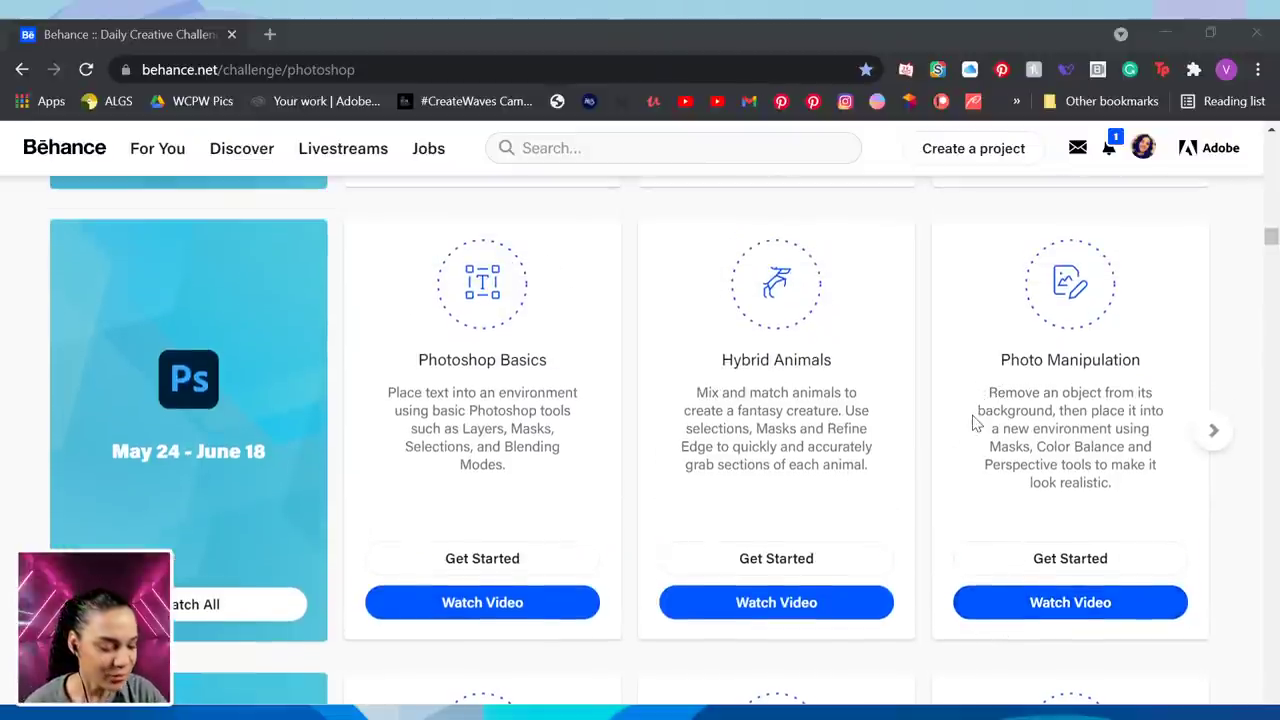
scroll(978, 418, down, 5)
scroll(978, 418, up, 10)
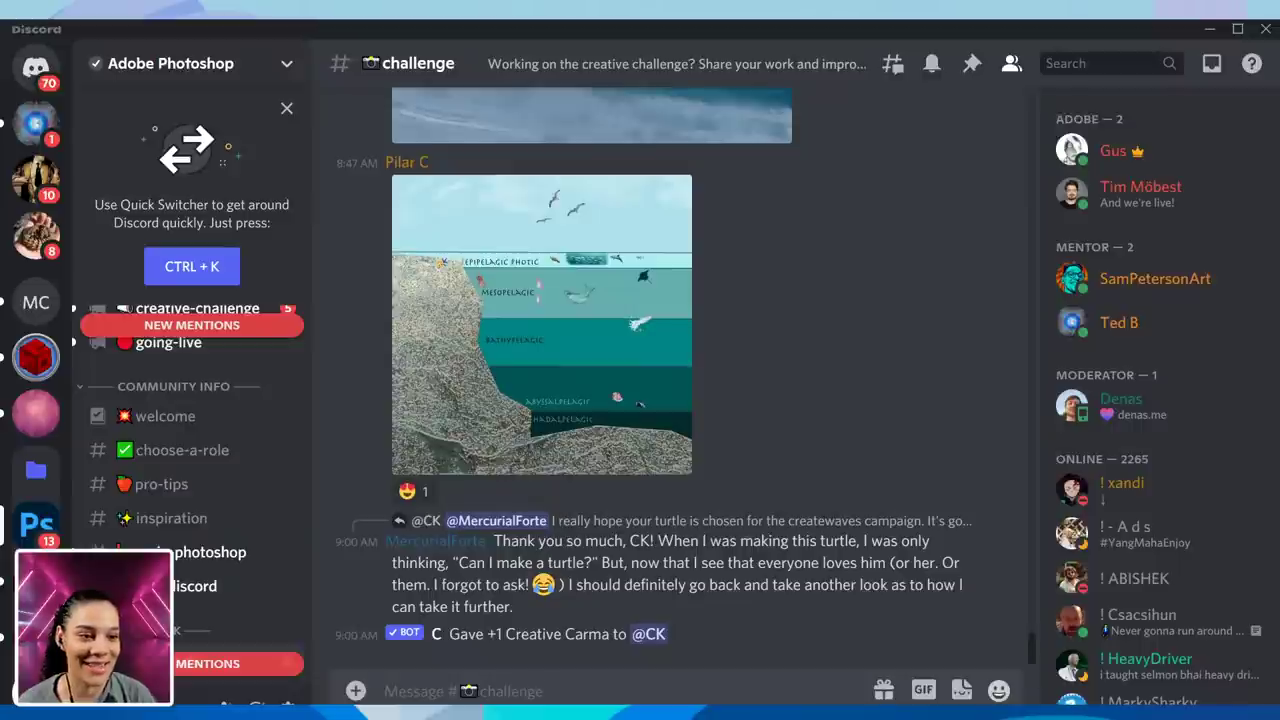
- Read the #challenge channel's pinned tips in Discord, then close them and minimize Discord
click(969, 72)
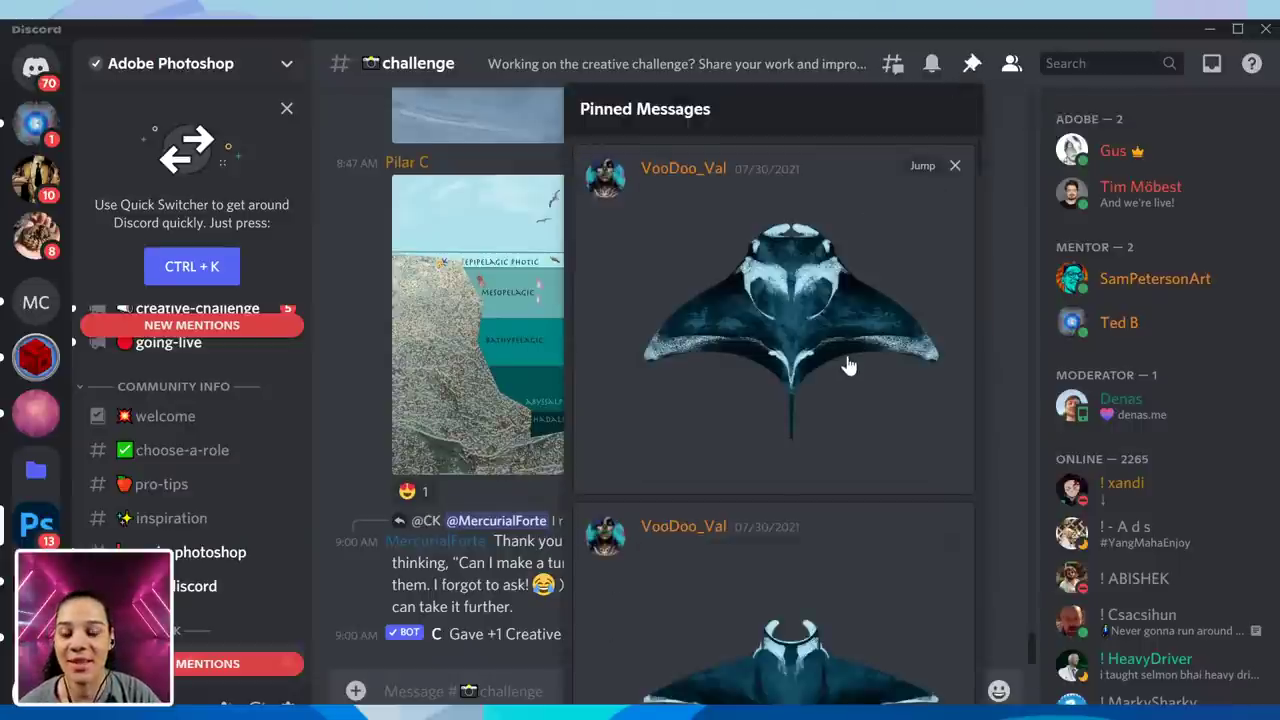
scroll(848, 357, down, 5)
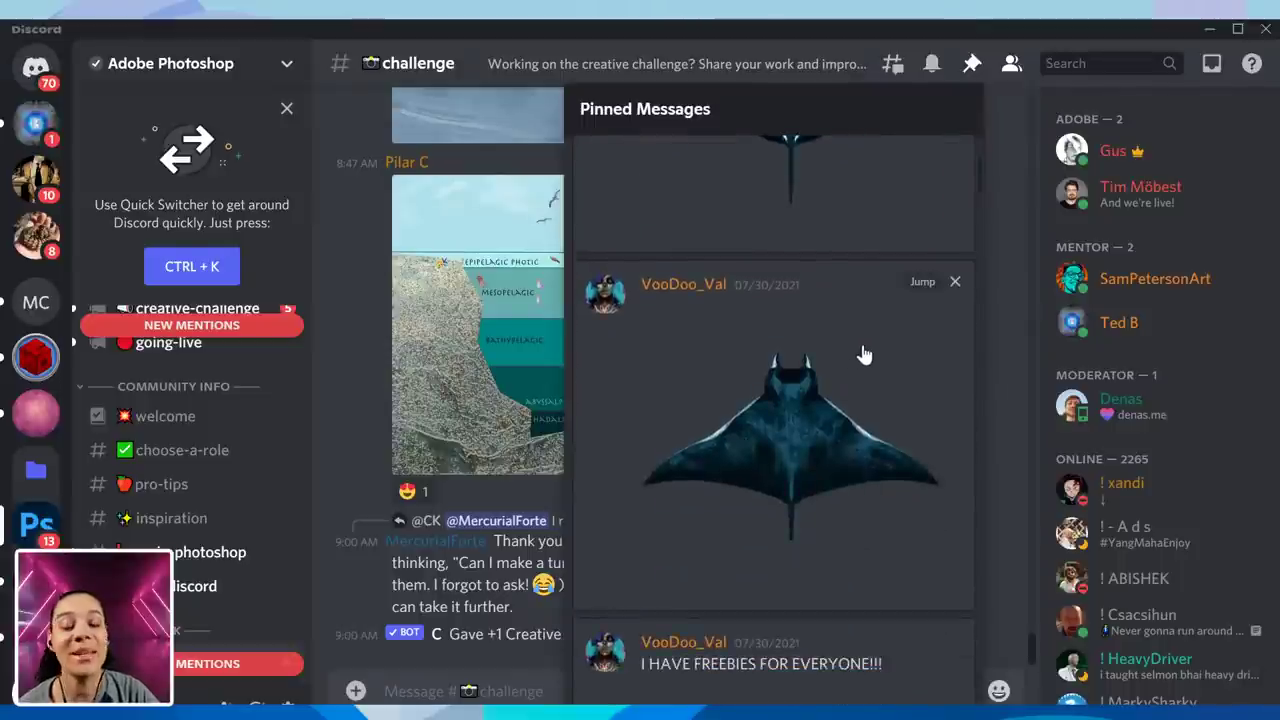
scroll(866, 372, down, 1)
scroll(868, 378, down, 5)
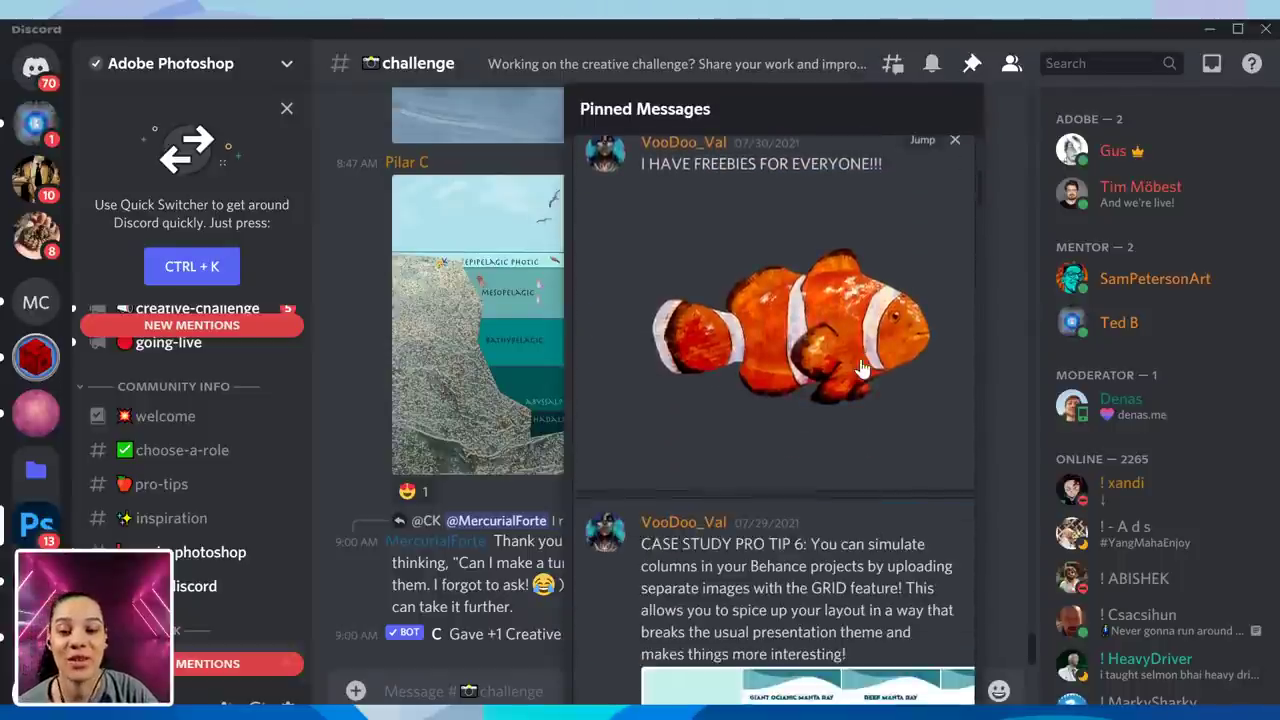
scroll(860, 368, down, 5)
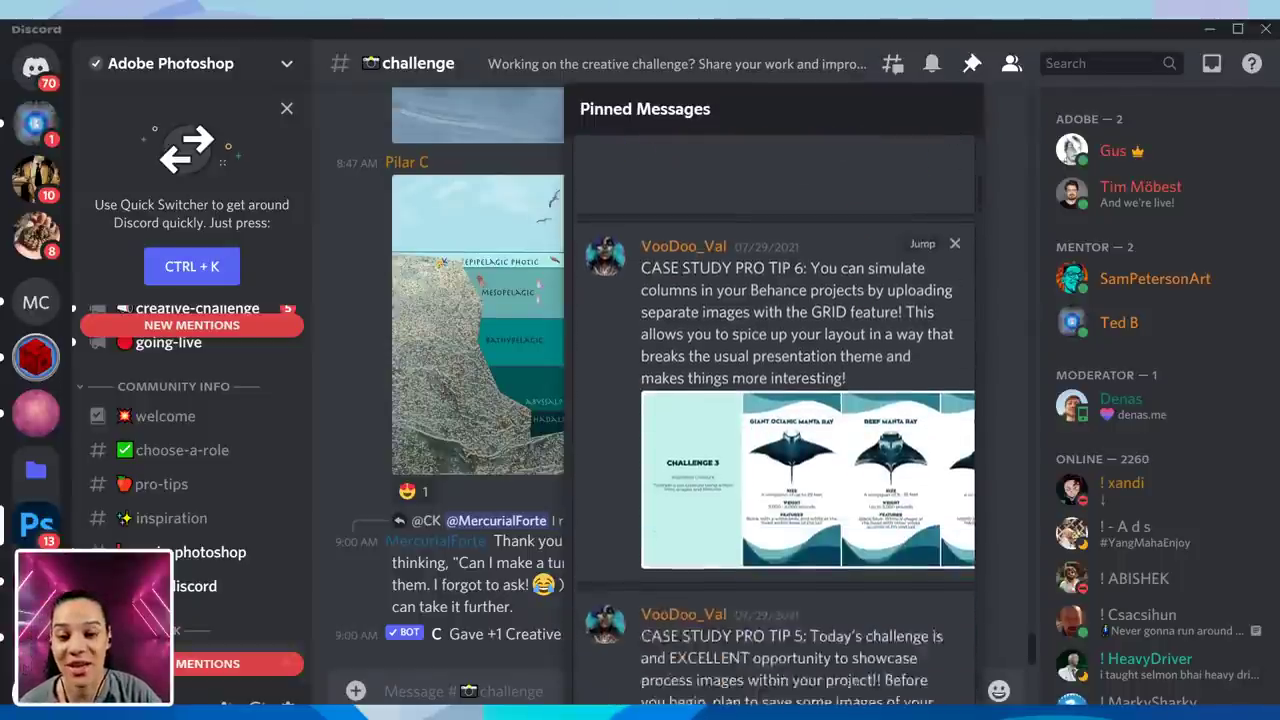
scroll(776, 426, down, 10)
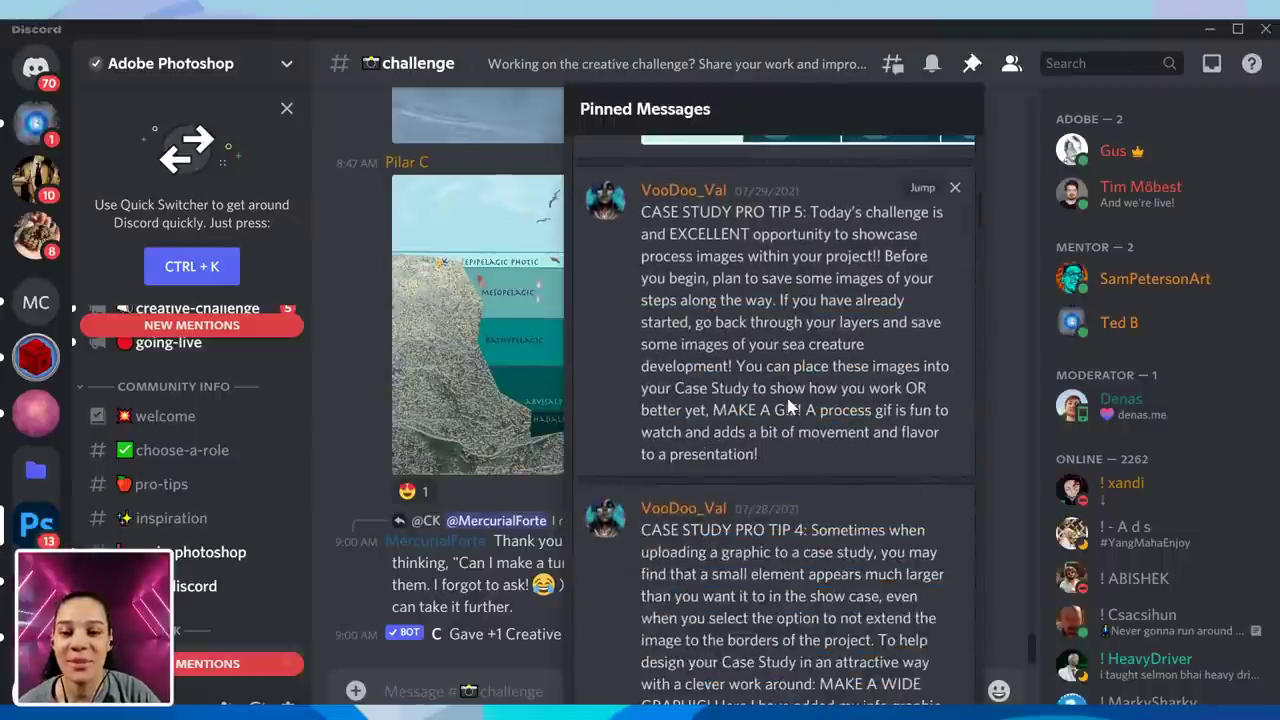
scroll(800, 400, down, 1)
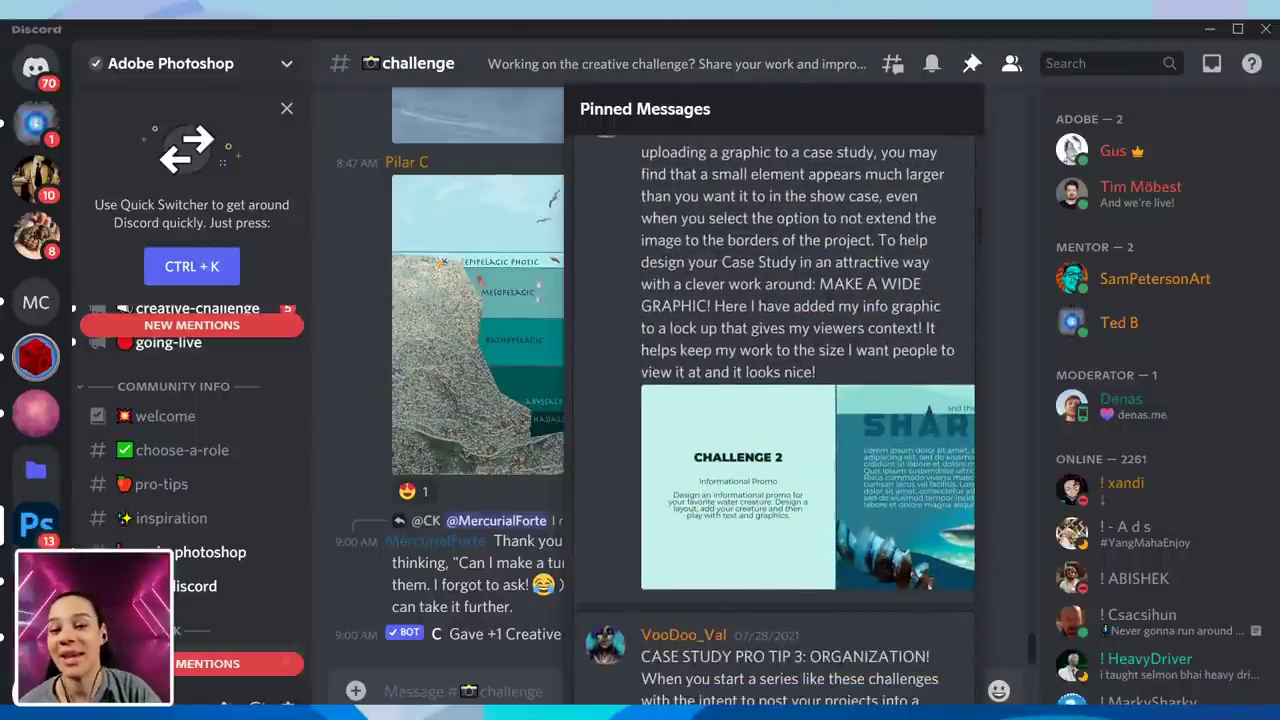
scroll(800, 400, down, 4)
scroll(808, 378, up, 15)
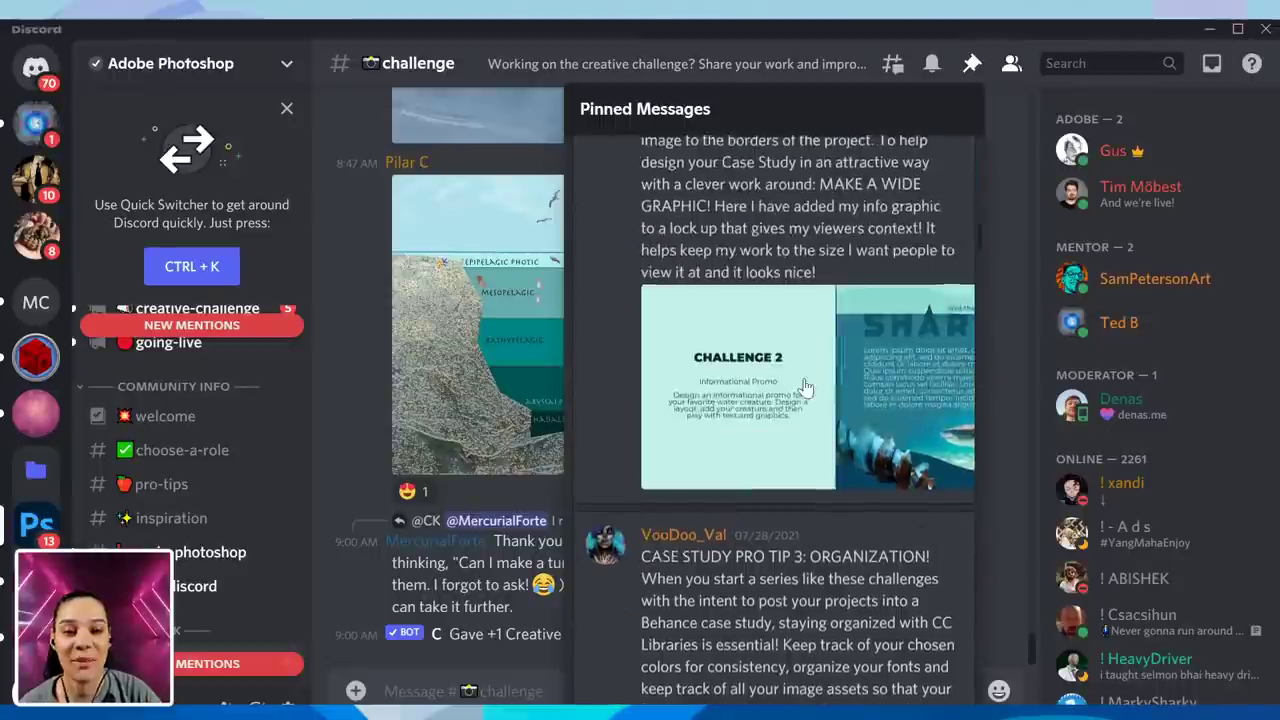
scroll(808, 378, up, 2)
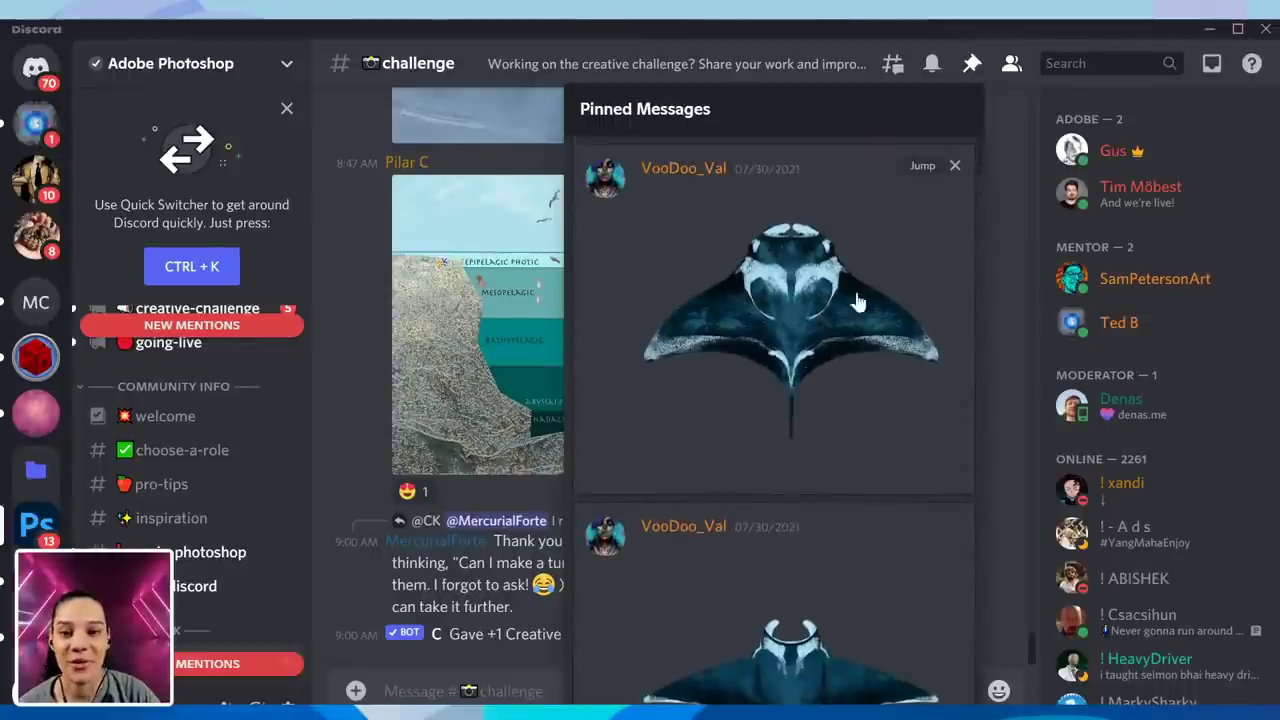
click(971, 65)
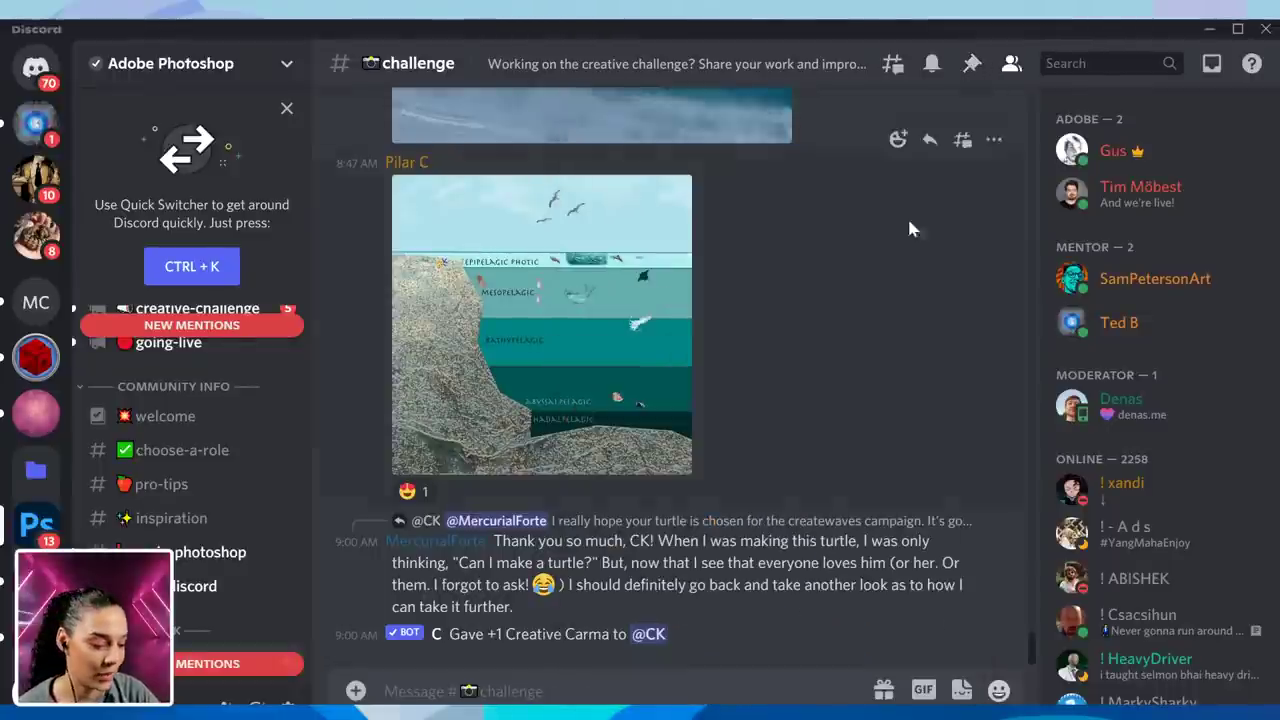
click(1211, 33)
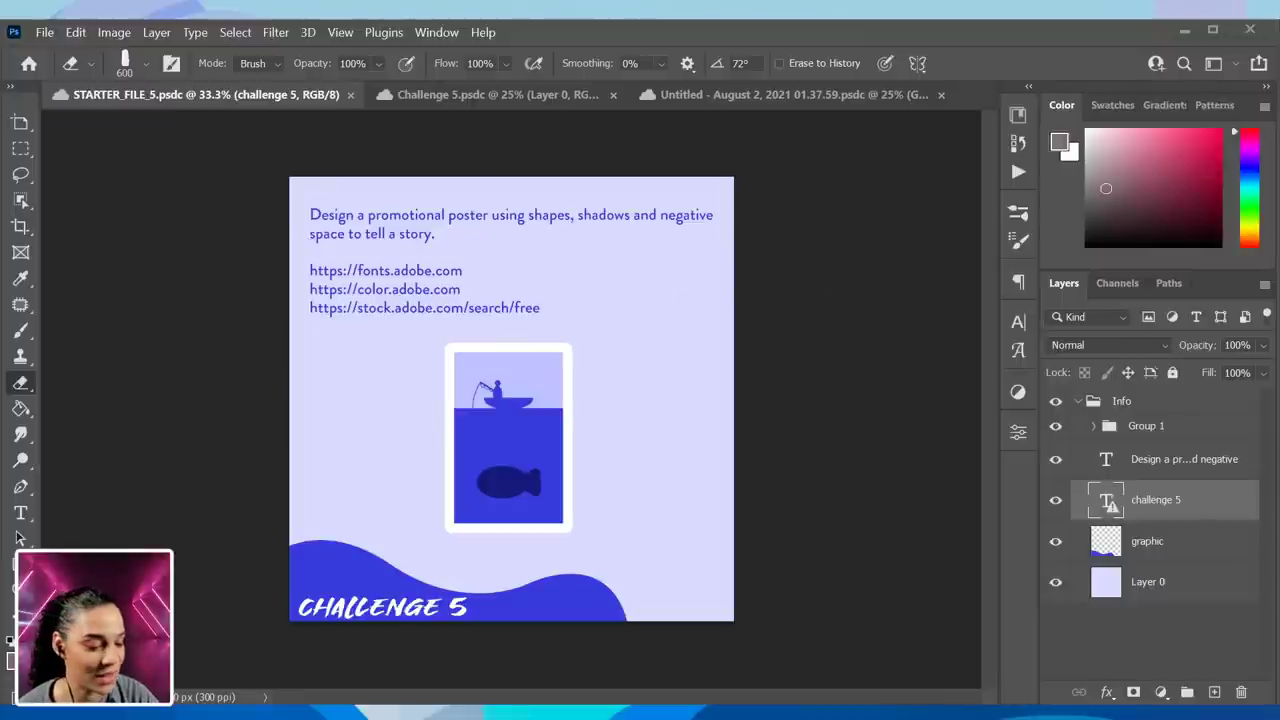
- Expand the Libraries panel beside the Challenge 5 starter poster
click(1018, 114)
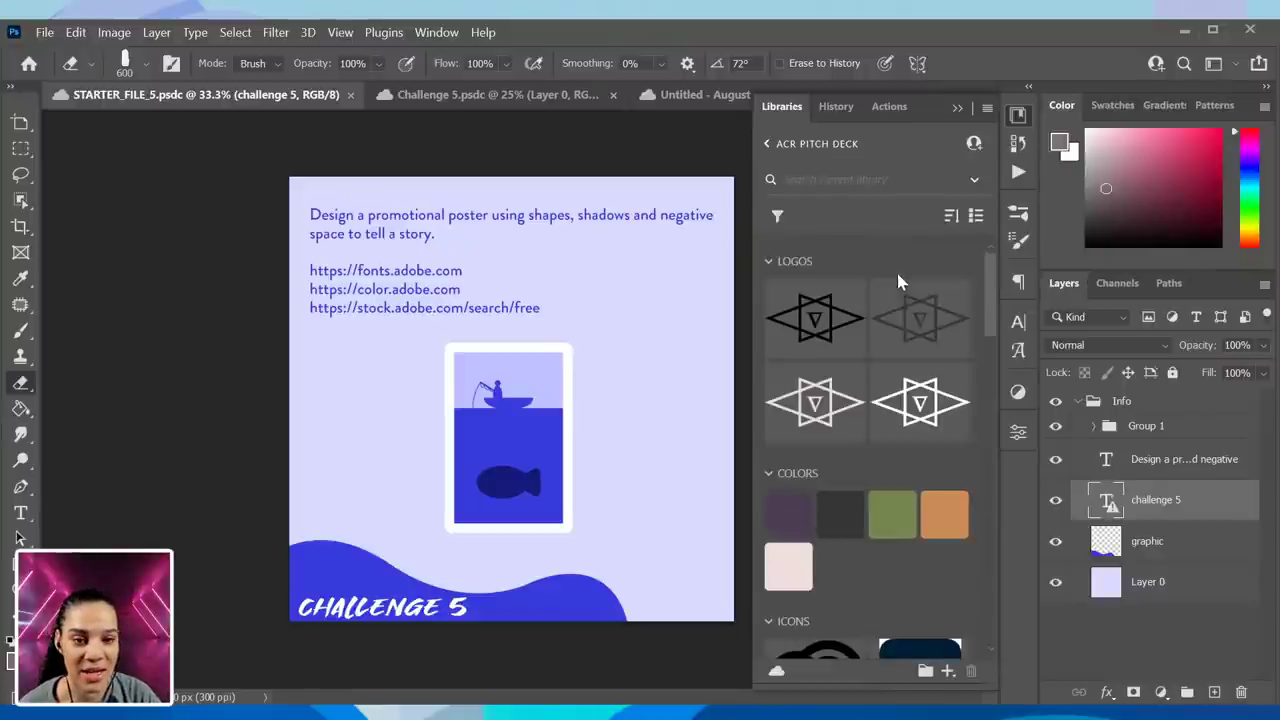
- Open the Create Waves library, scroll its colour themes, ocean photos and illustrations, then collapse Libraries
click(778, 145)
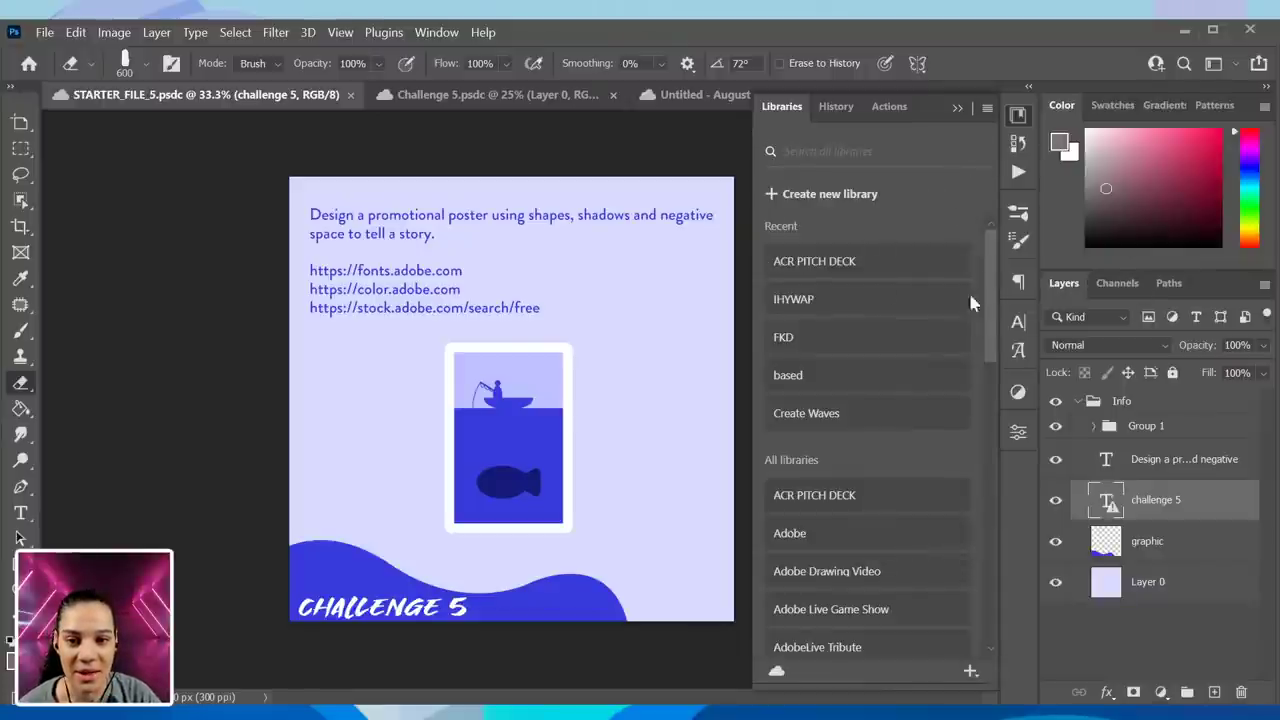
click(845, 428)
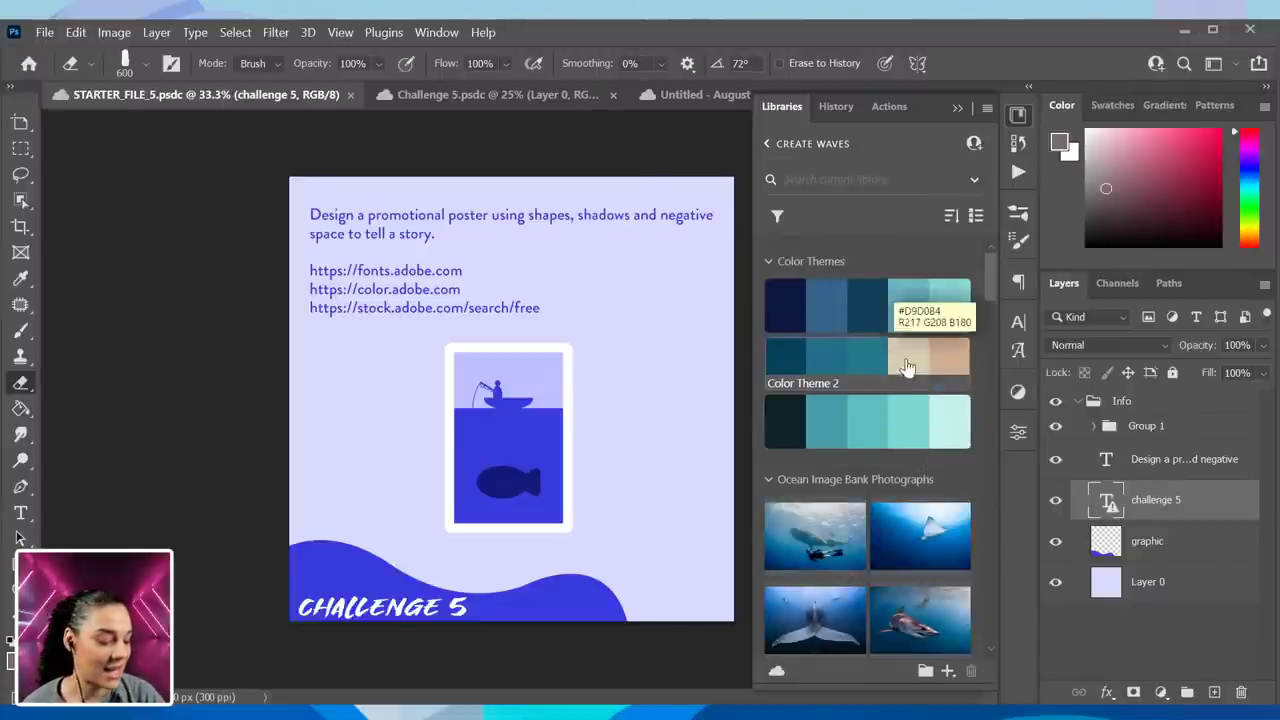
scroll(910, 397, down, 4)
scroll(910, 397, up, 4)
scroll(908, 405, down, 10)
scroll(905, 416, down, 10)
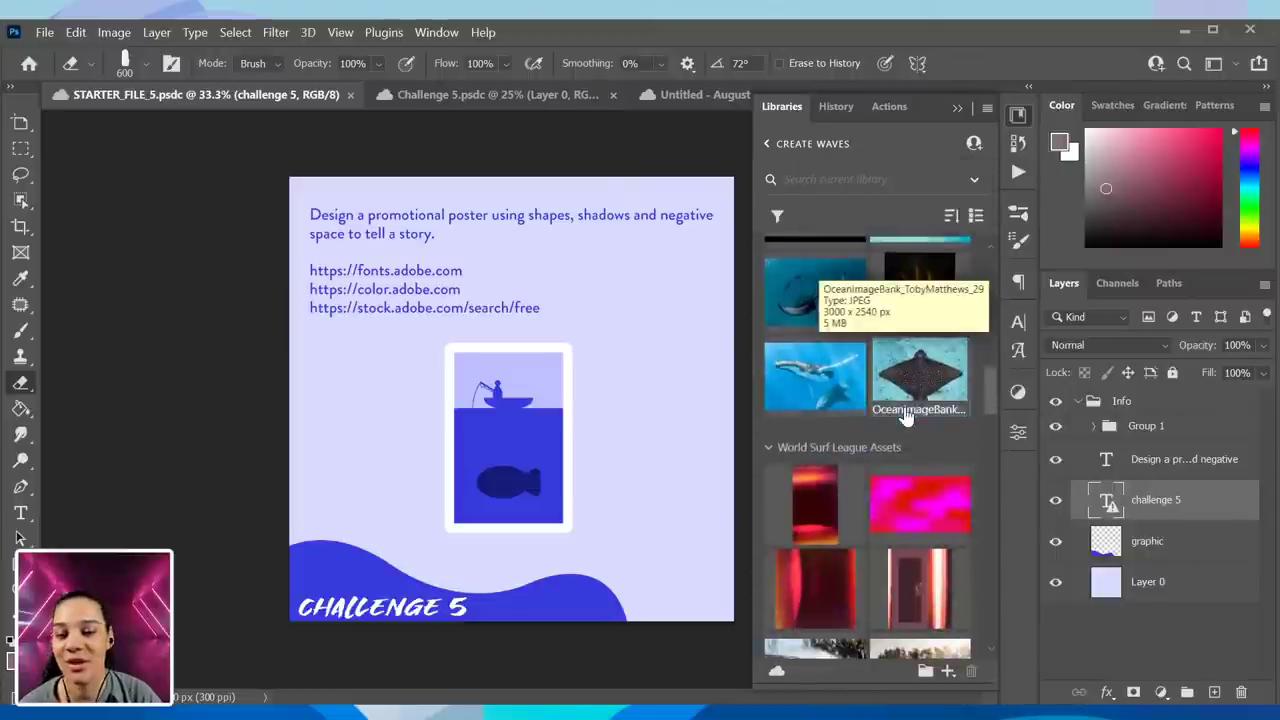
scroll(905, 416, down, 10)
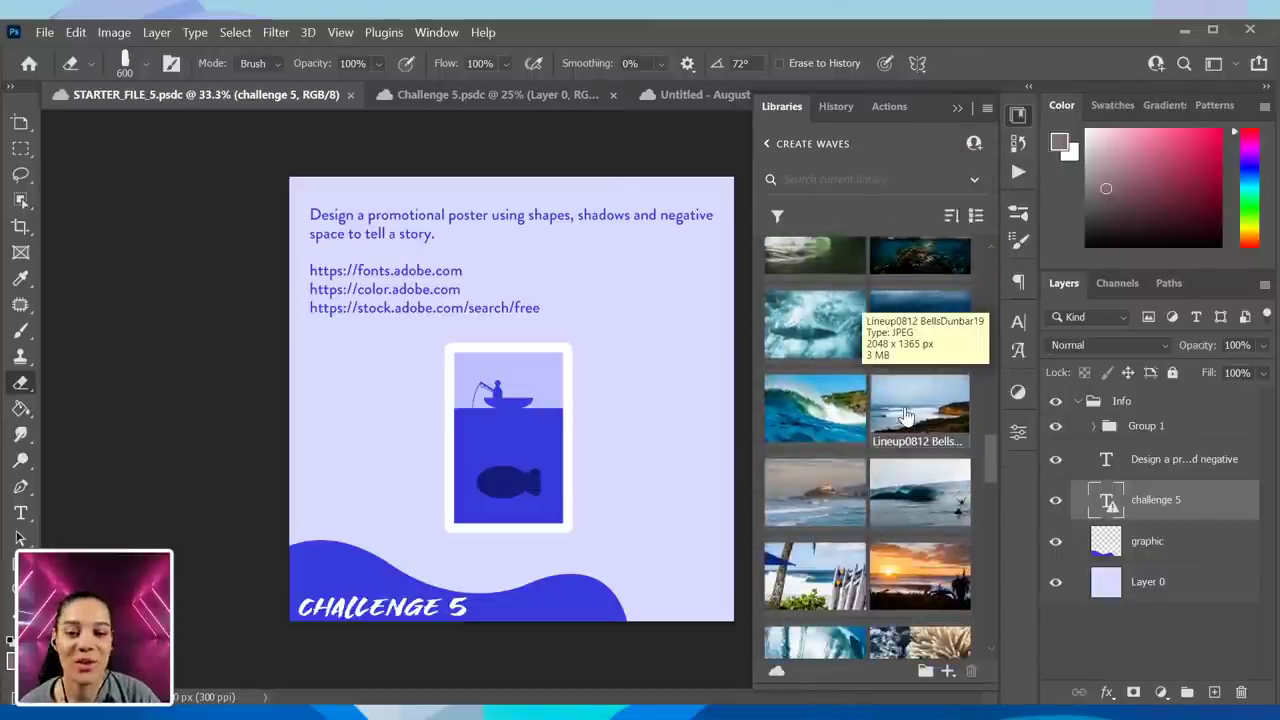
scroll(905, 416, down, 5)
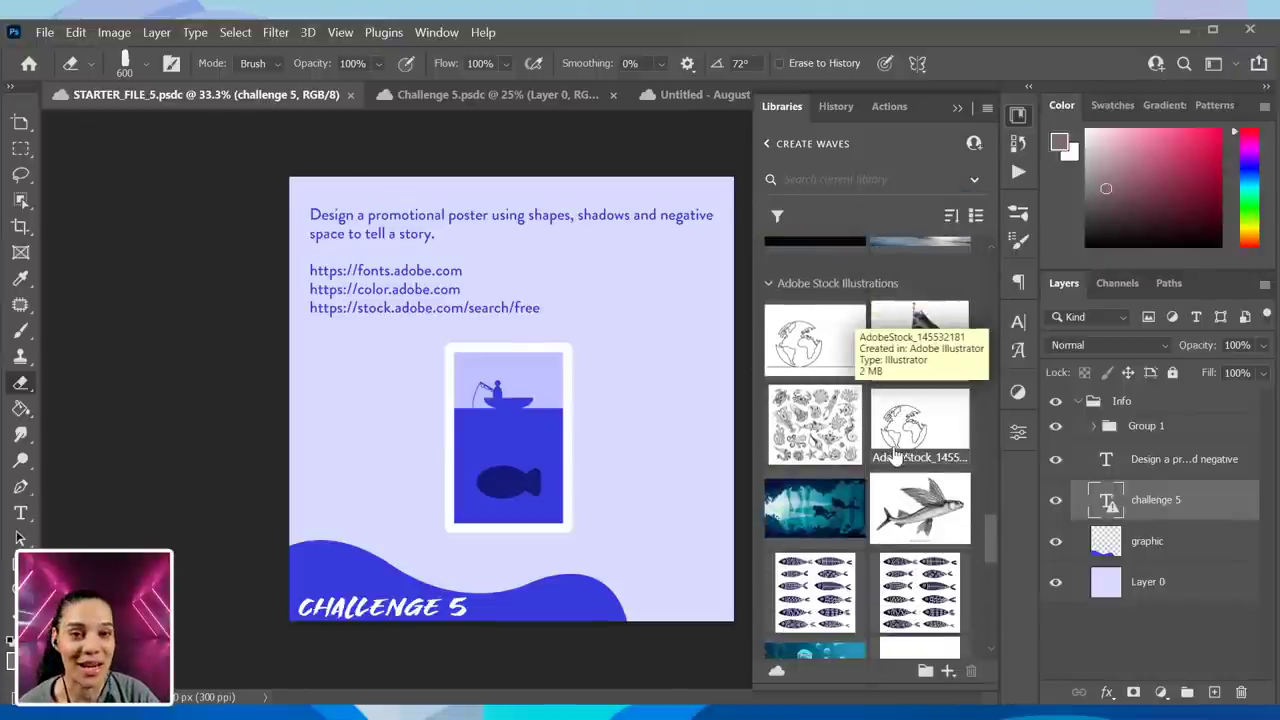
scroll(885, 460, down, 4)
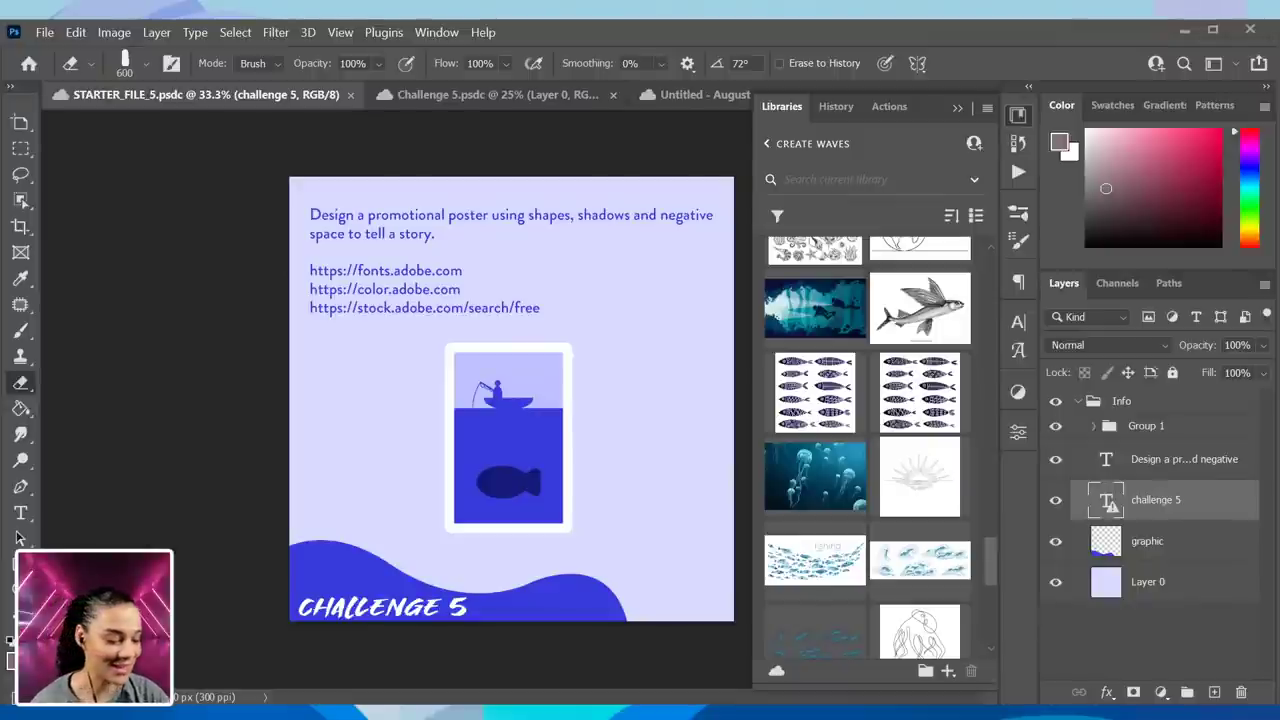
click(1018, 115)
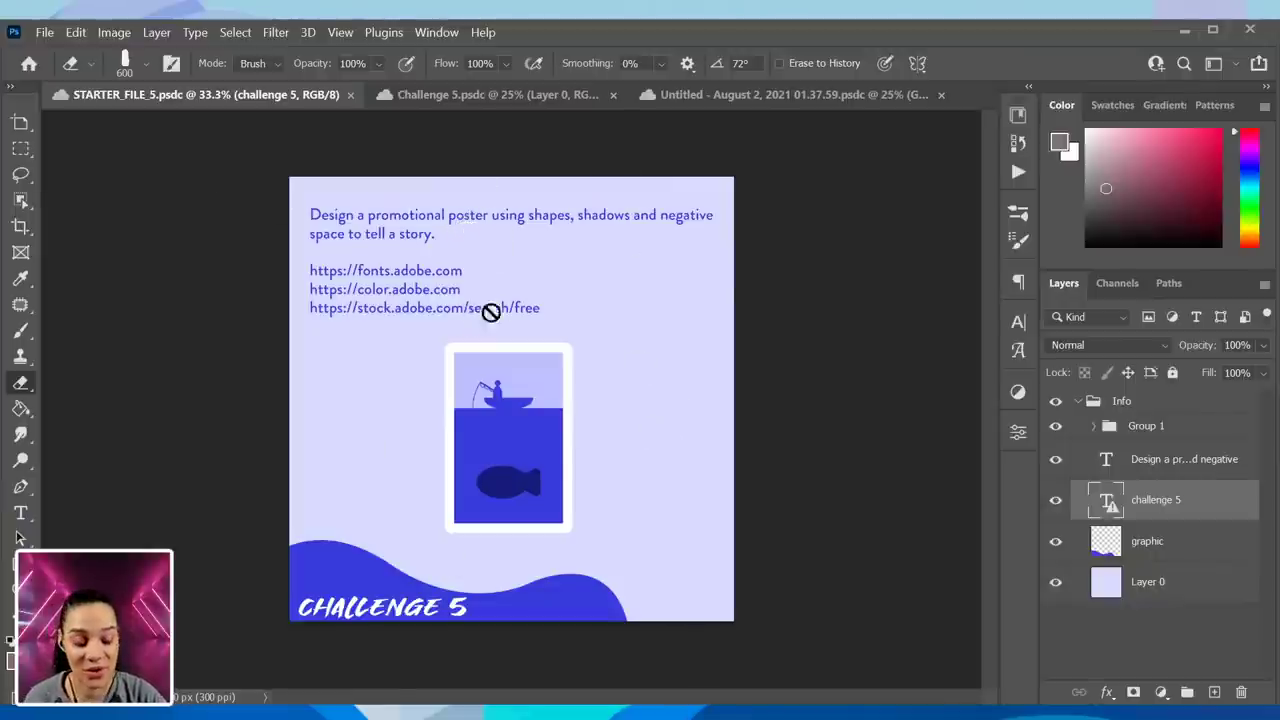
- Bring up the Challenge 5.psdc tab with the black Ocean Butterfly Fish silhouette
click(491, 101)
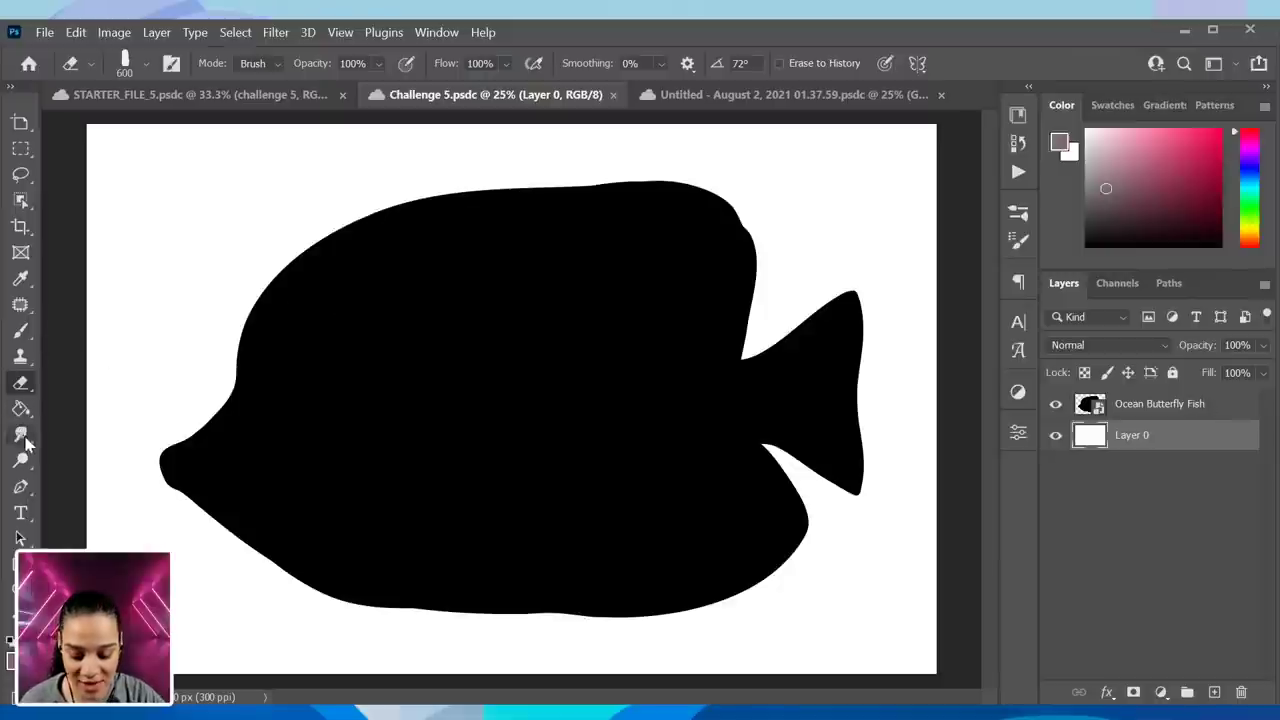
- Trace a closed curved pen outline over the fish and turn it into a filled Shape 1
click(20, 487)
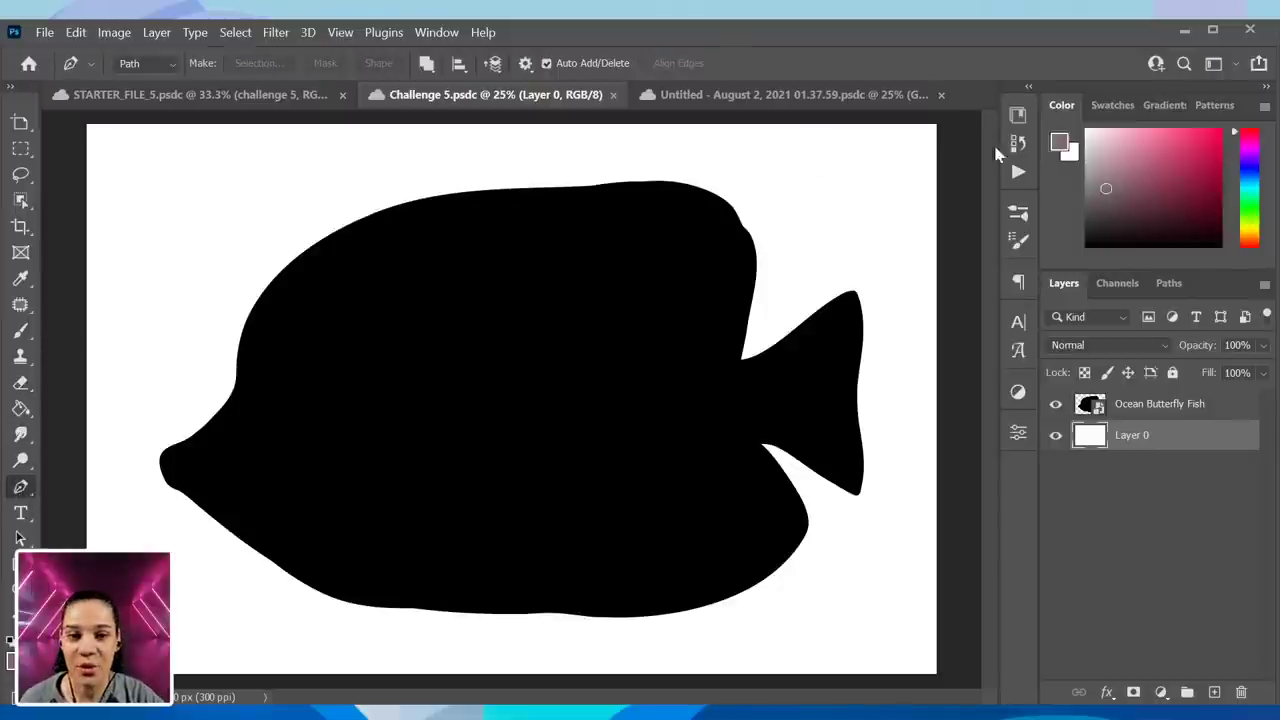
click(270, 195)
drag(203, 288, 329, 420)
drag(429, 402, 457, 389)
drag(488, 316, 493, 297)
drag(471, 252, 457, 243)
drag(384, 208, 329, 190)
click(271, 196)
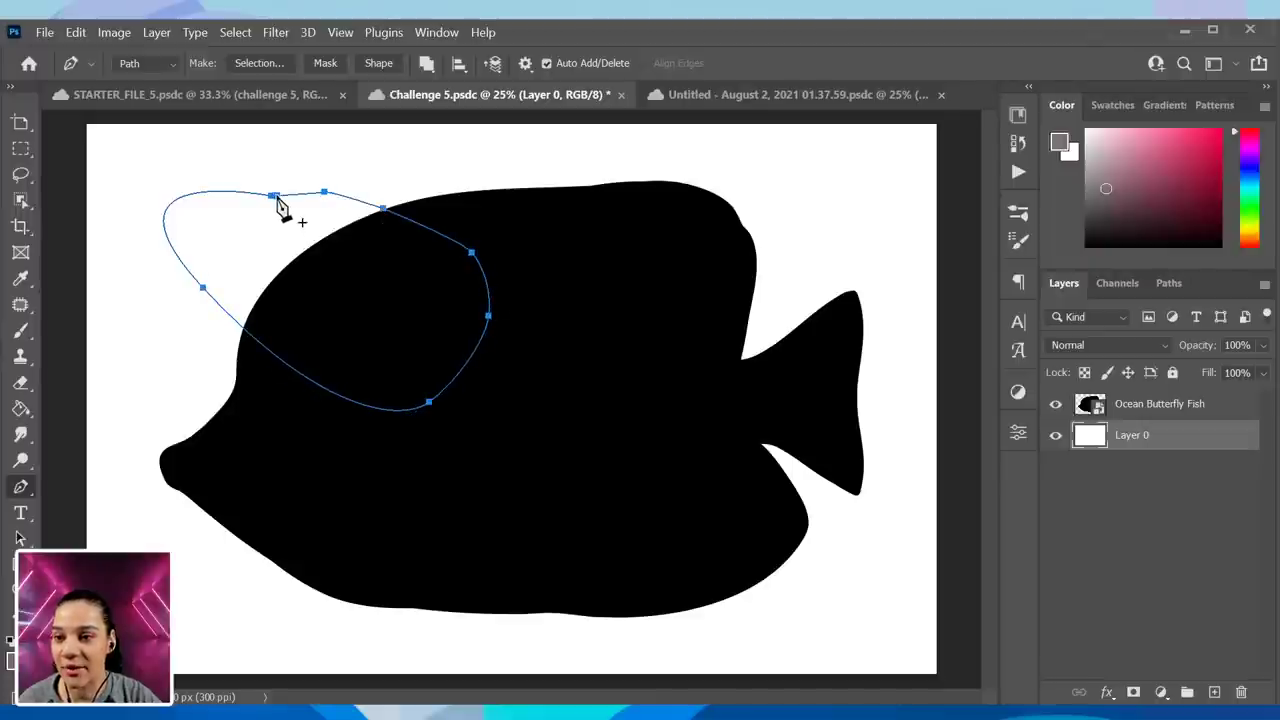
click(379, 64)
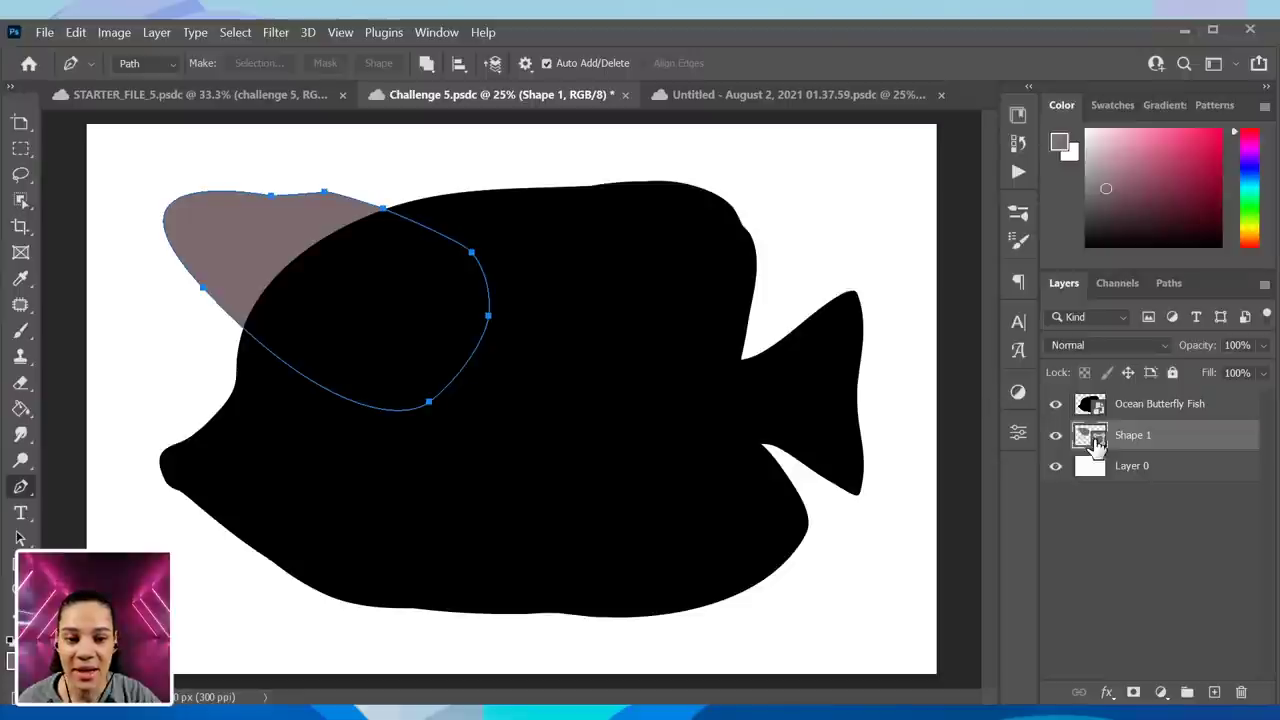
- Hide the fish layer, then undo the Shape 1 fill and every path anchor
click(1056, 405)
key(ctrl+z)
key(ctrl+z)
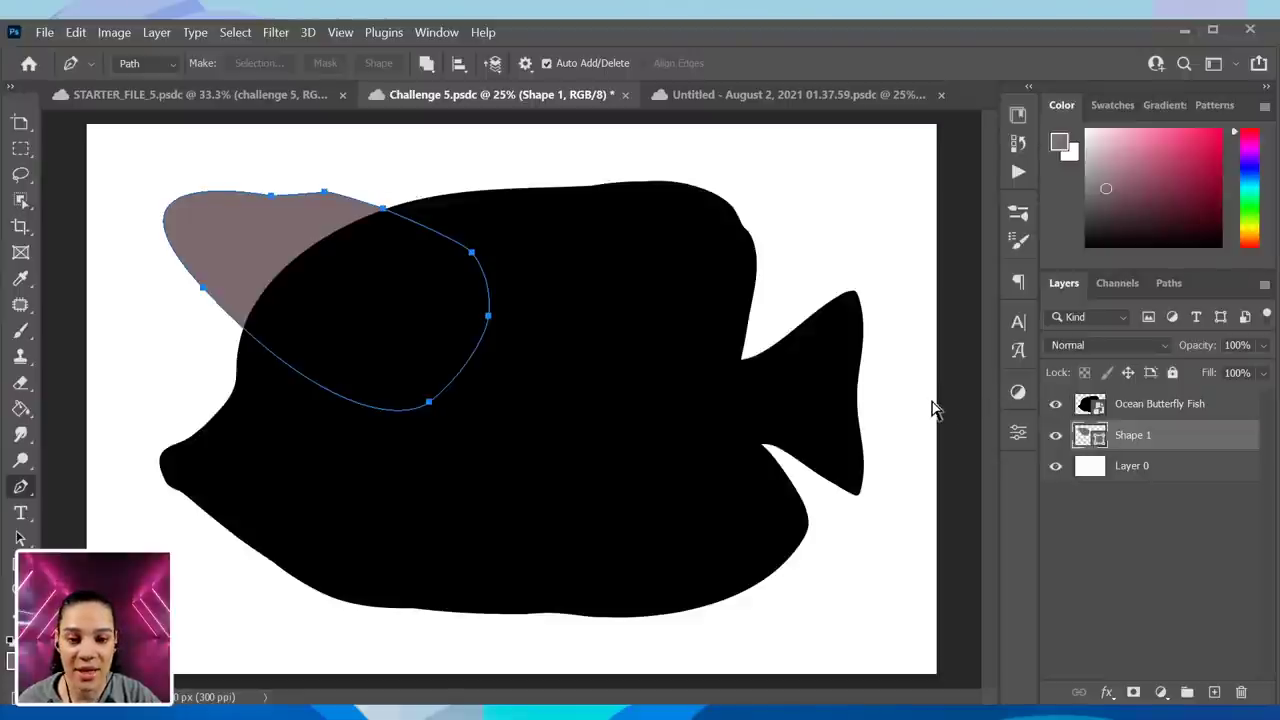
key(ctrl+z)
key(ctrl+z)
key(ctrl+z)
key(ctrl+z)
key(ctrl+z)
key(ctrl+z)
key(ctrl+z)
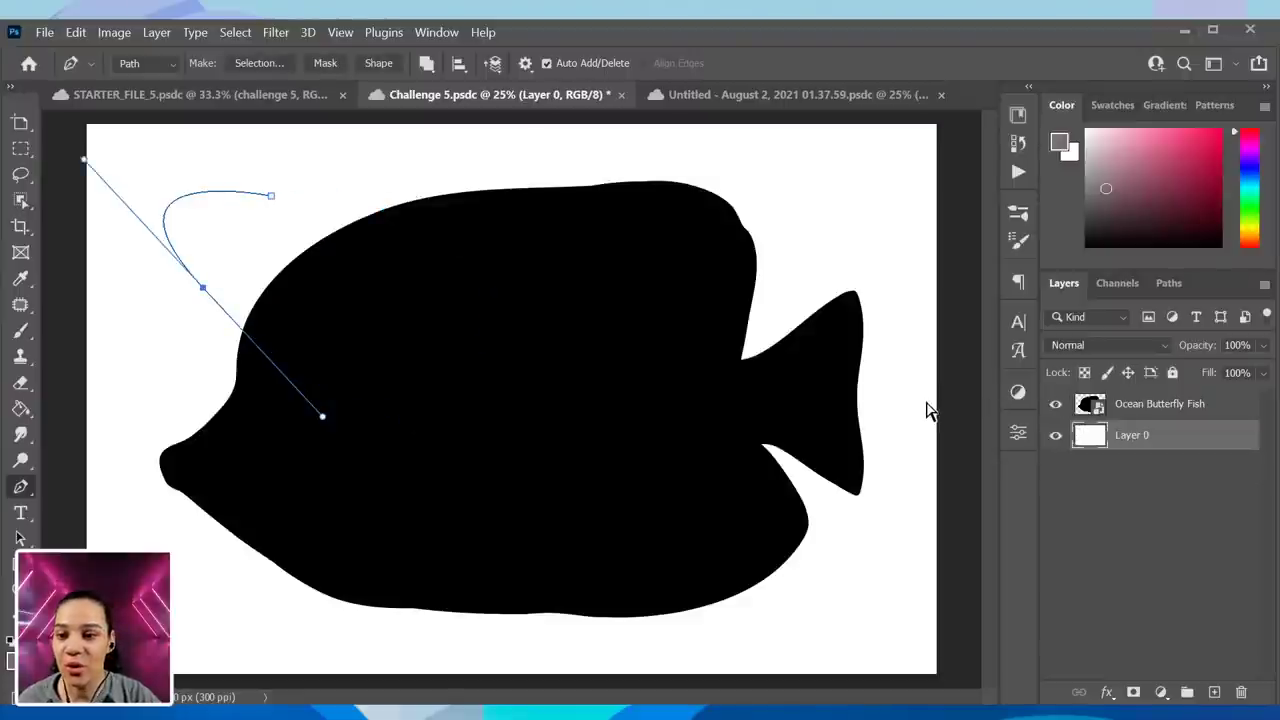
key(ctrl+z)
key(b)
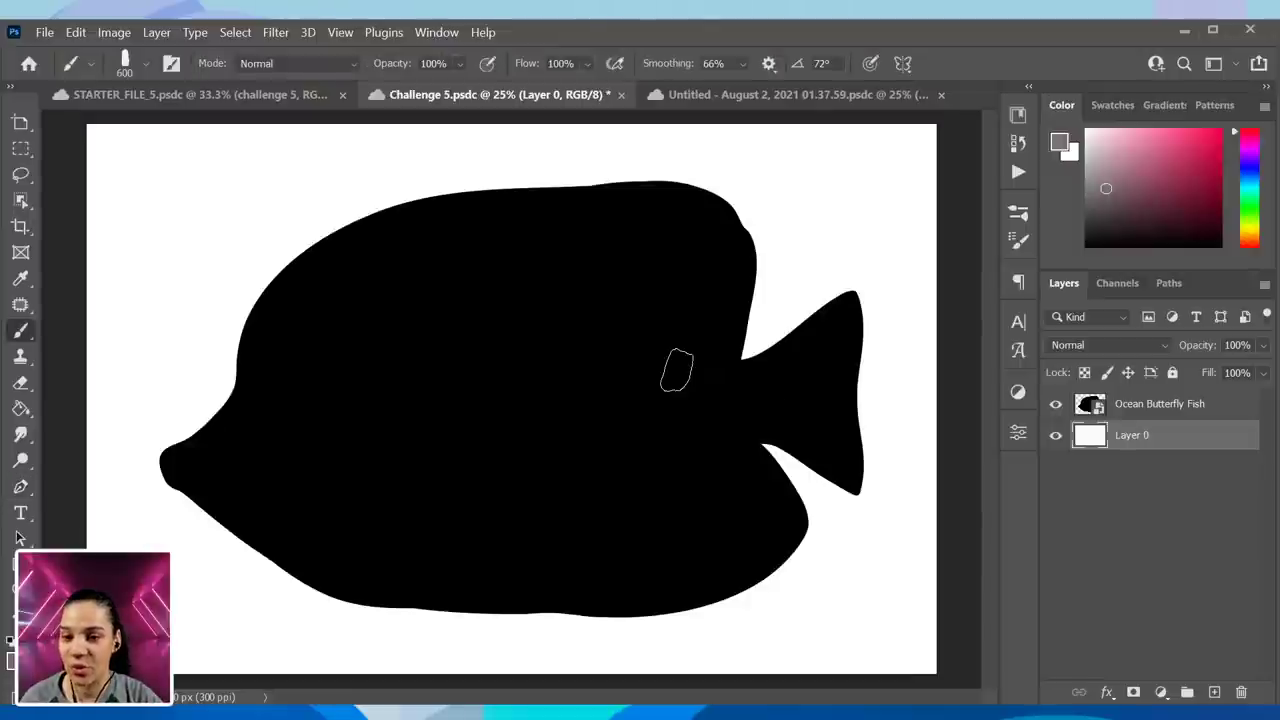
- Create Layer 1 above Ocean Butterfly Fish, paint a grey test stroke, and undo it
click(1178, 408)
key(ctrl+shift+n)
key(Return)
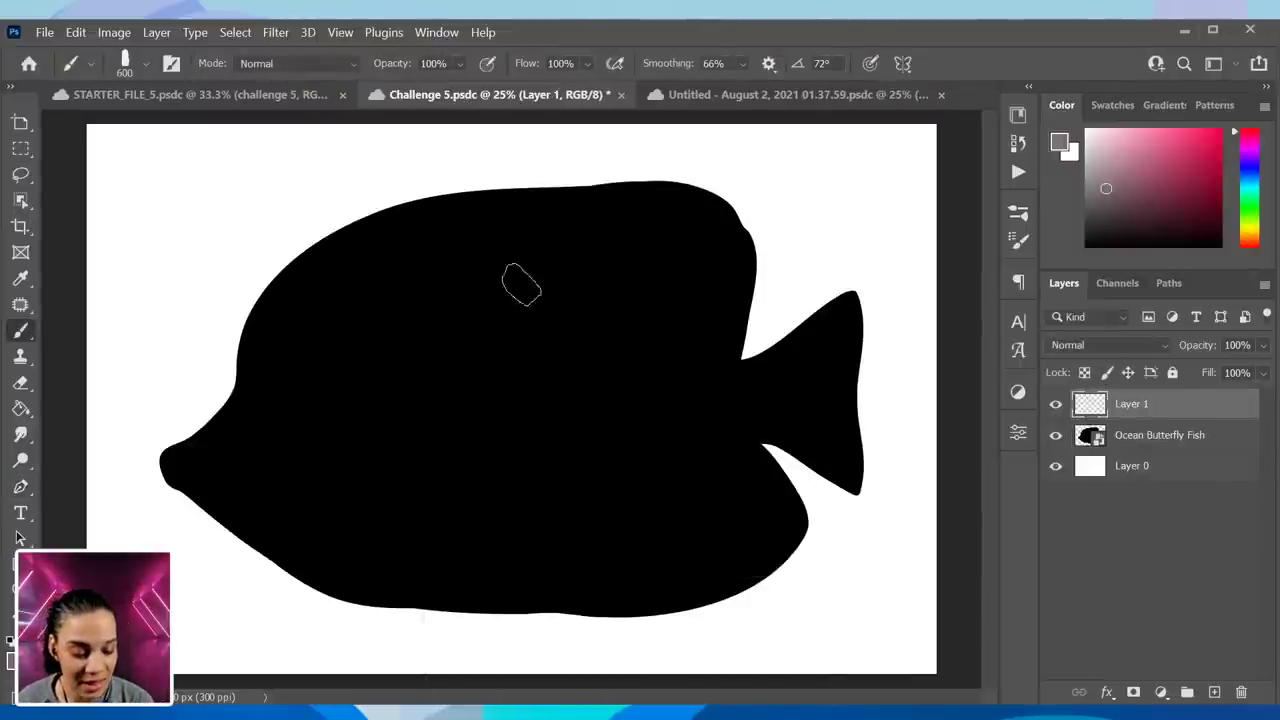
drag(540, 298, 383, 330)
mouse_move(393, 384)
mouse_down()
mouse_move(559, 347)
mouse_move(455, 325)
mouse_move(465, 301)
mouse_move(511, 345)
mouse_move(398, 318)
mouse_move(418, 355)
mouse_move(541, 323)
mouse_move(543, 348)
mouse_move(550, 325)
mouse_move(632, 274)
mouse_move(590, 339)
mouse_move(595, 383)
mouse_move(580, 328)
mouse_up()
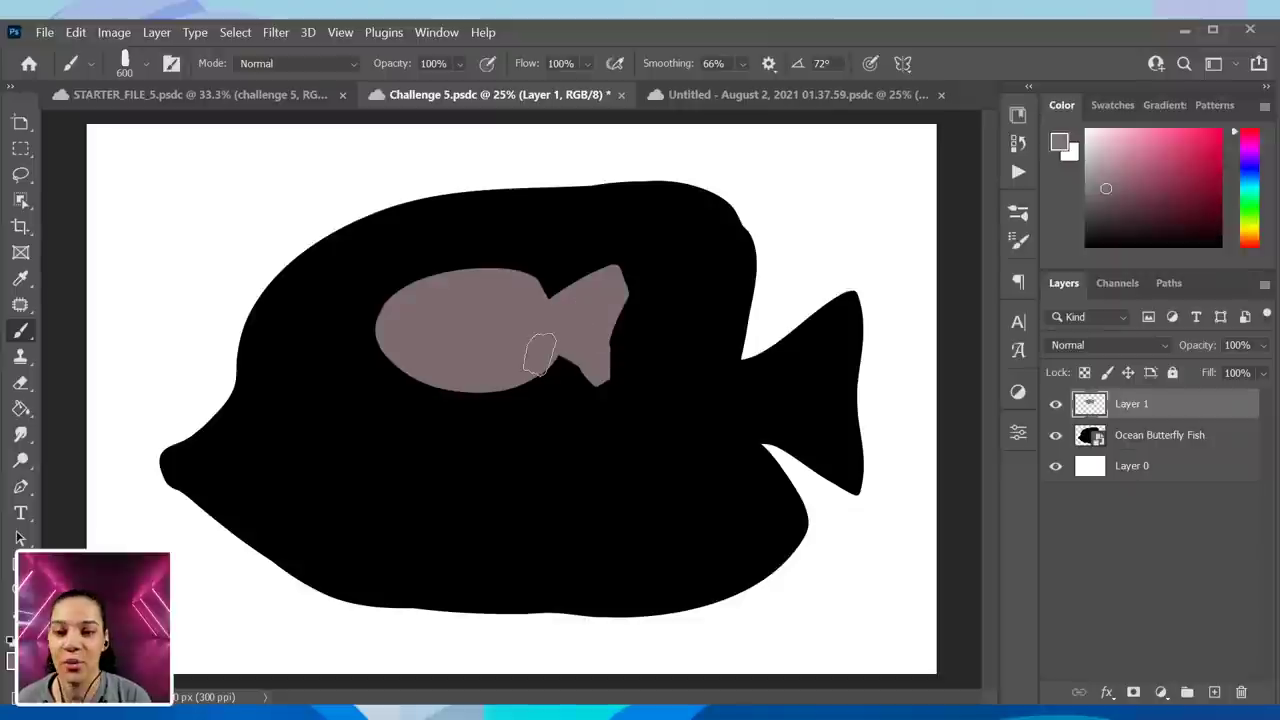
key(ctrl+z)
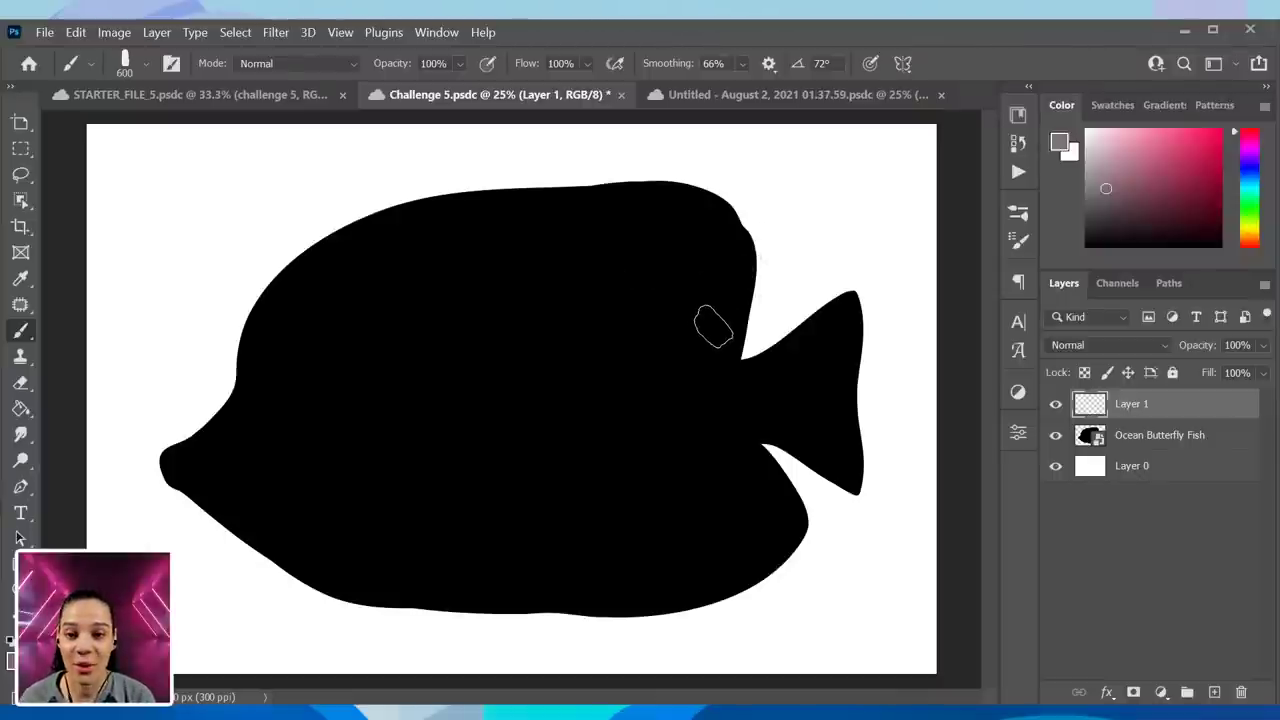
key(ctrl)
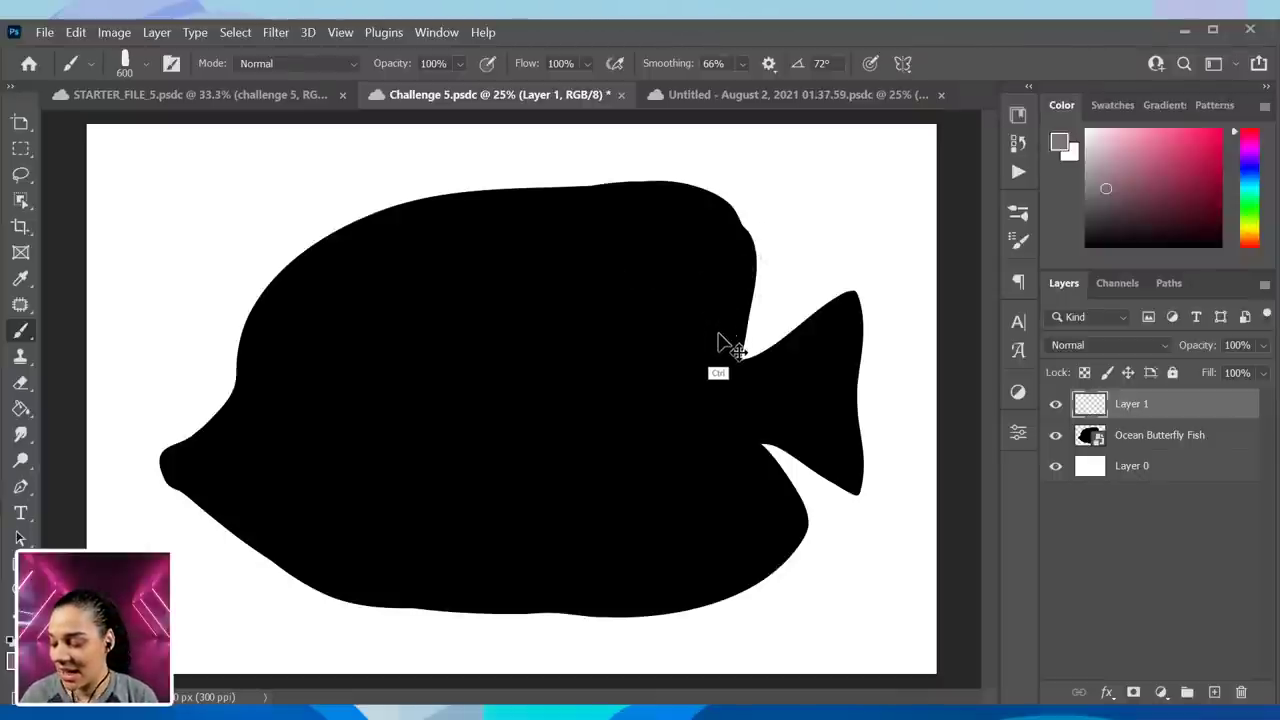
key(ctrl+u)
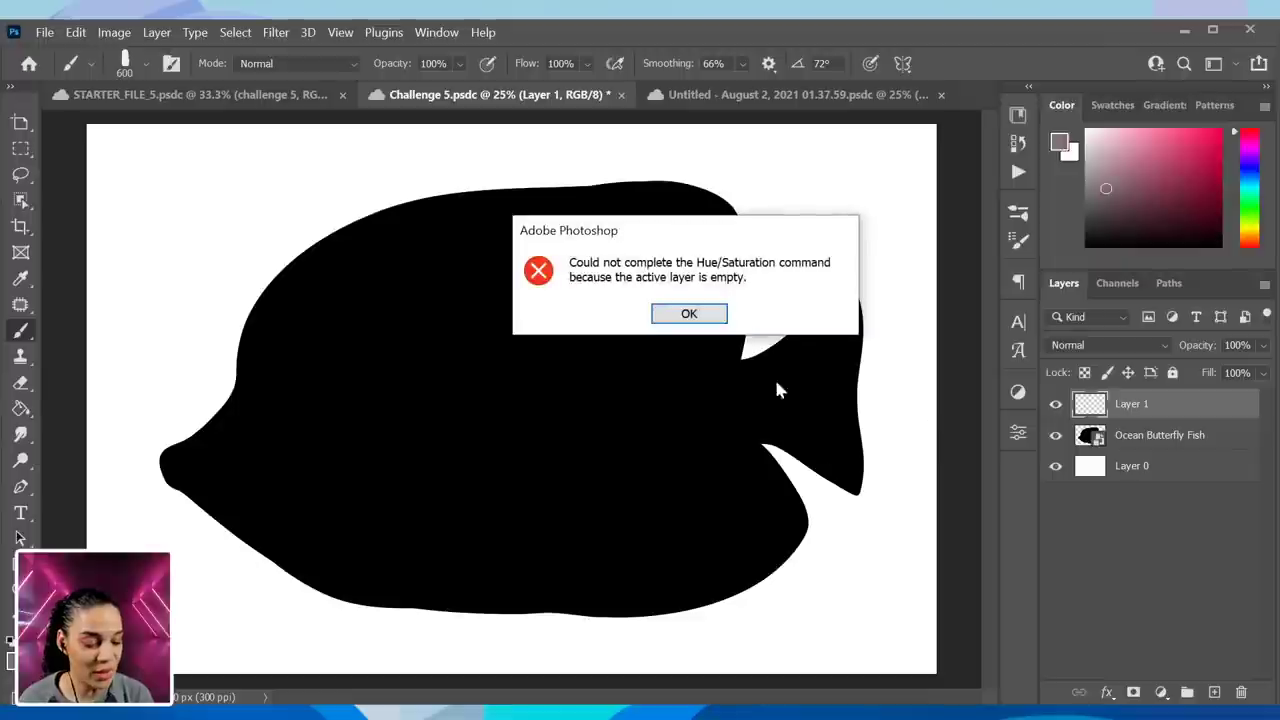
click(689, 313)
click(1190, 435)
key(ctrl+u)
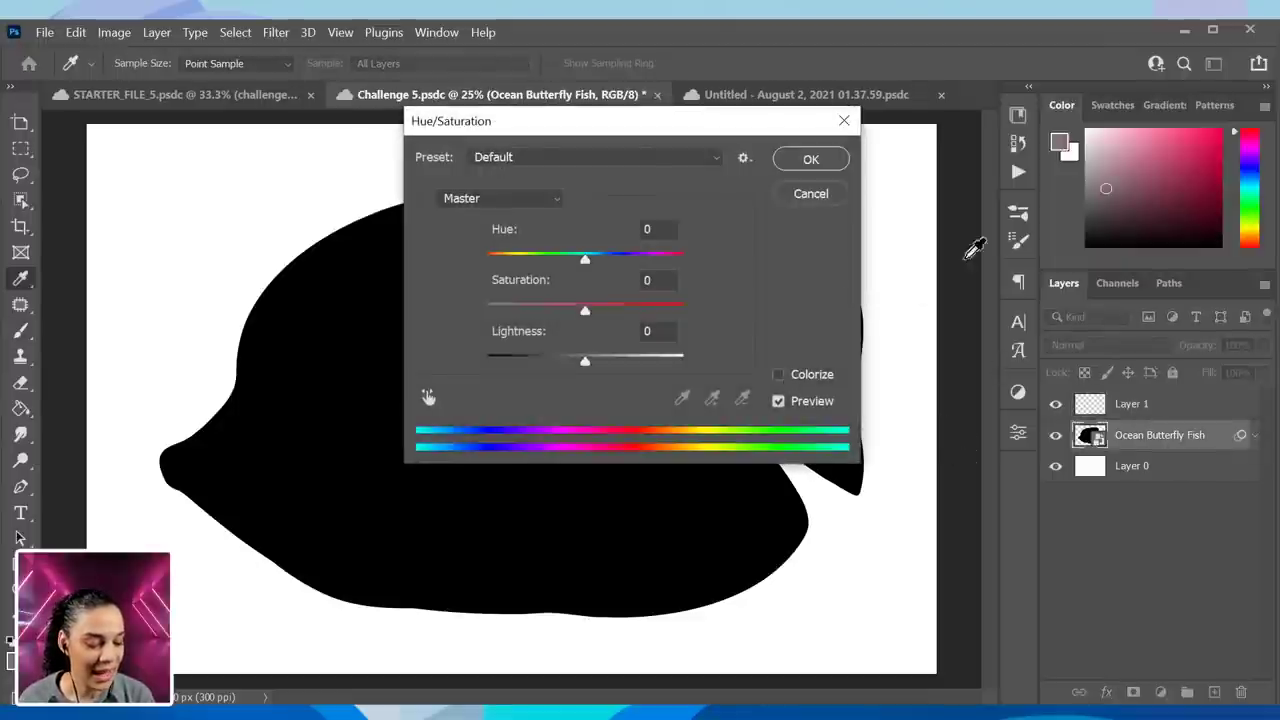
mouse_move(586, 363)
mouse_down()
mouse_move(488, 362)
mouse_move(674, 362)
mouse_move(576, 362)
mouse_up()
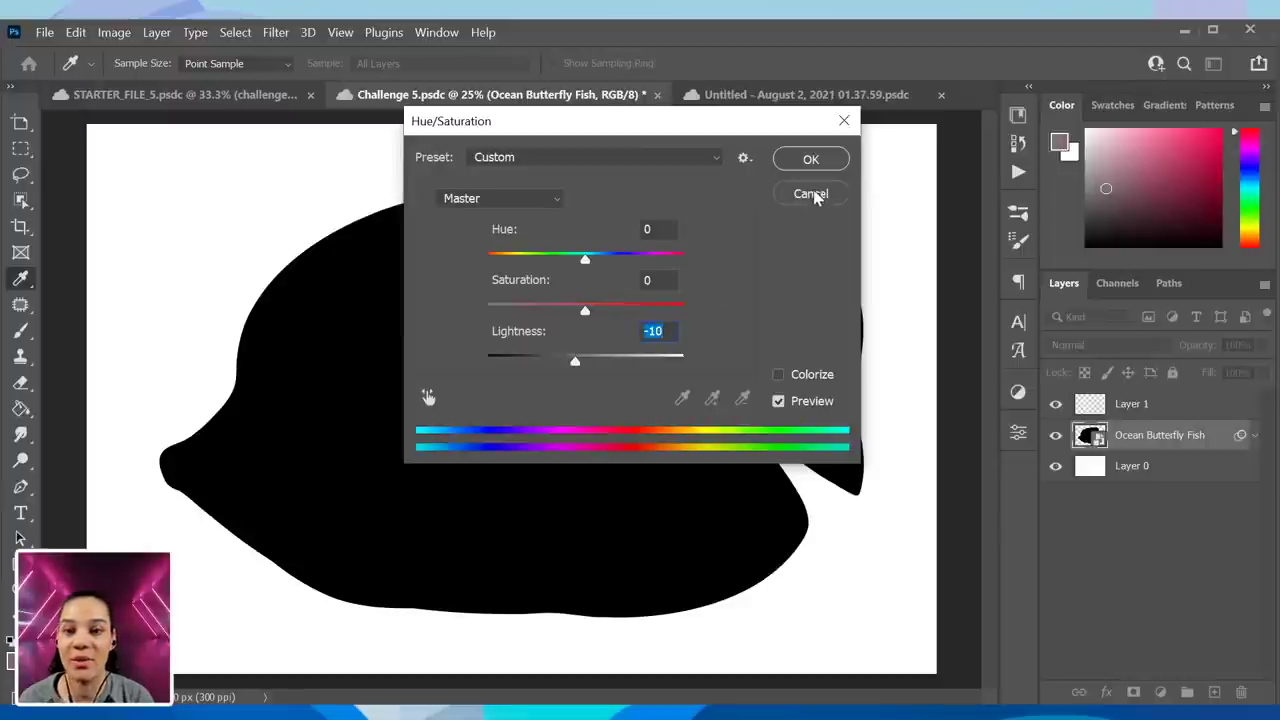
click(811, 194)
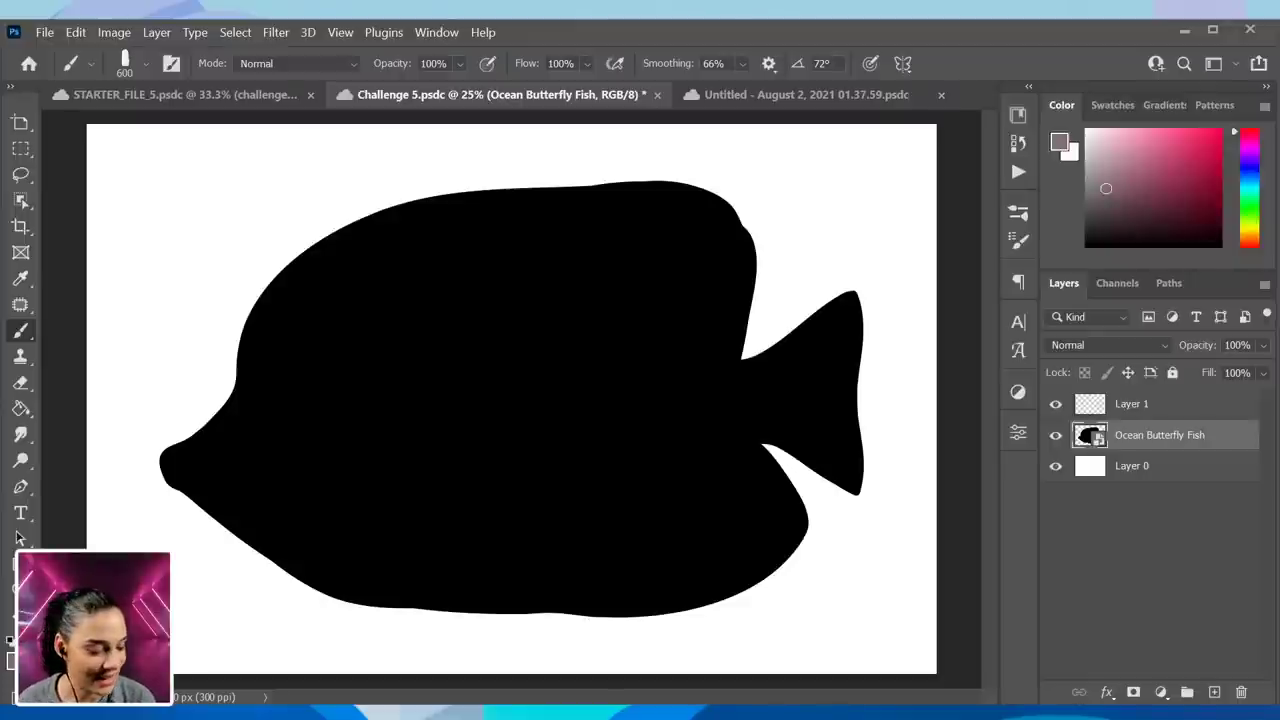
- Open the fish layer's styles and enable Color Overlay in dark teal R3 G61 B77
click(1195, 411)
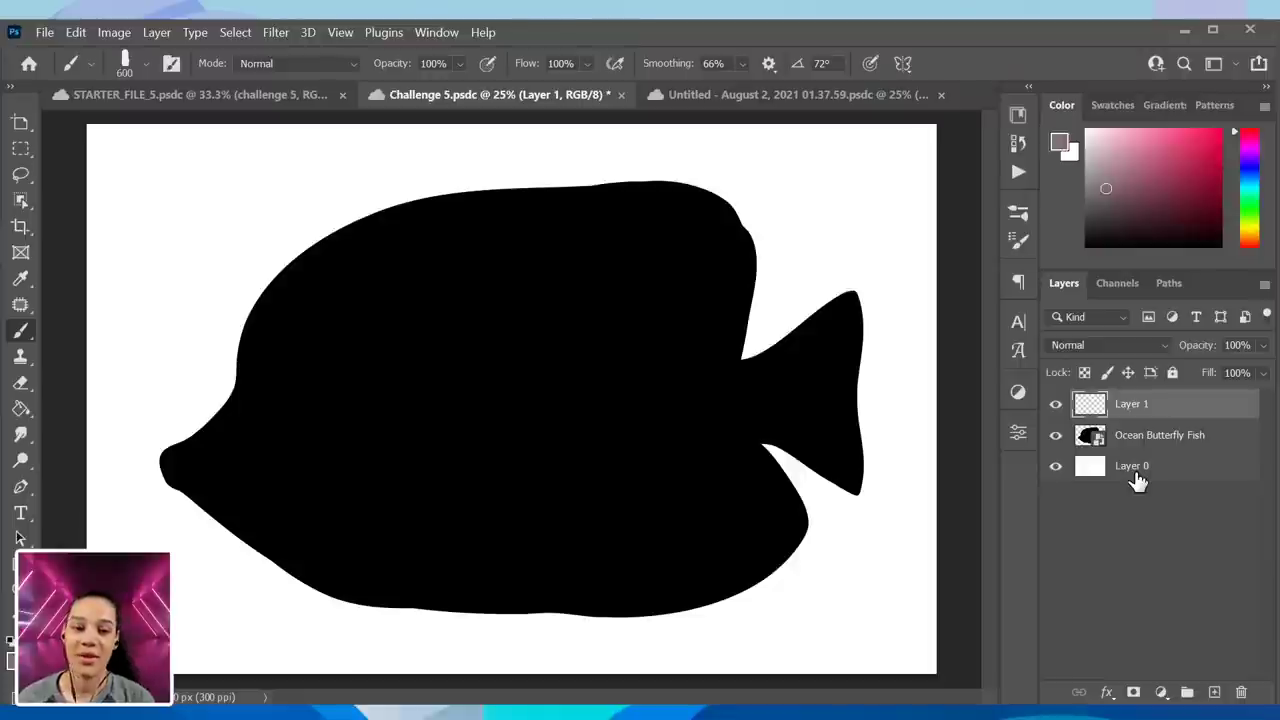
click(1228, 446)
double_click(1228, 446)
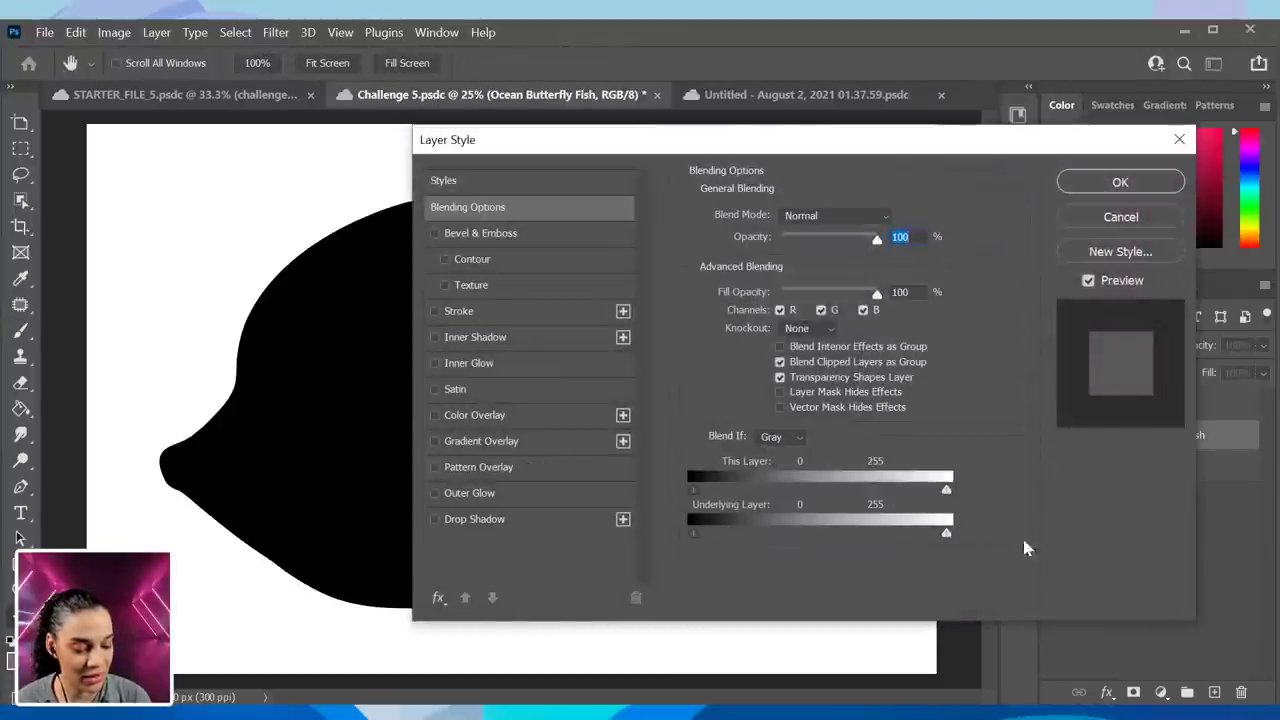
click(532, 416)
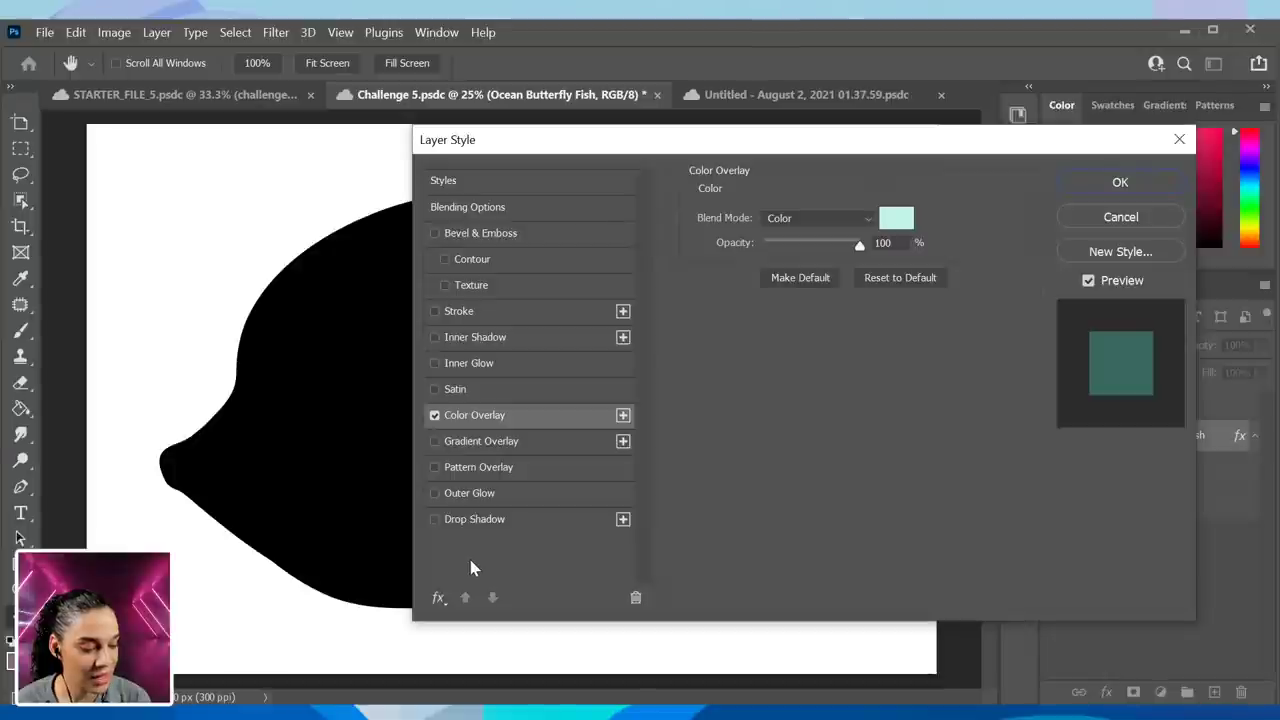
click(899, 216)
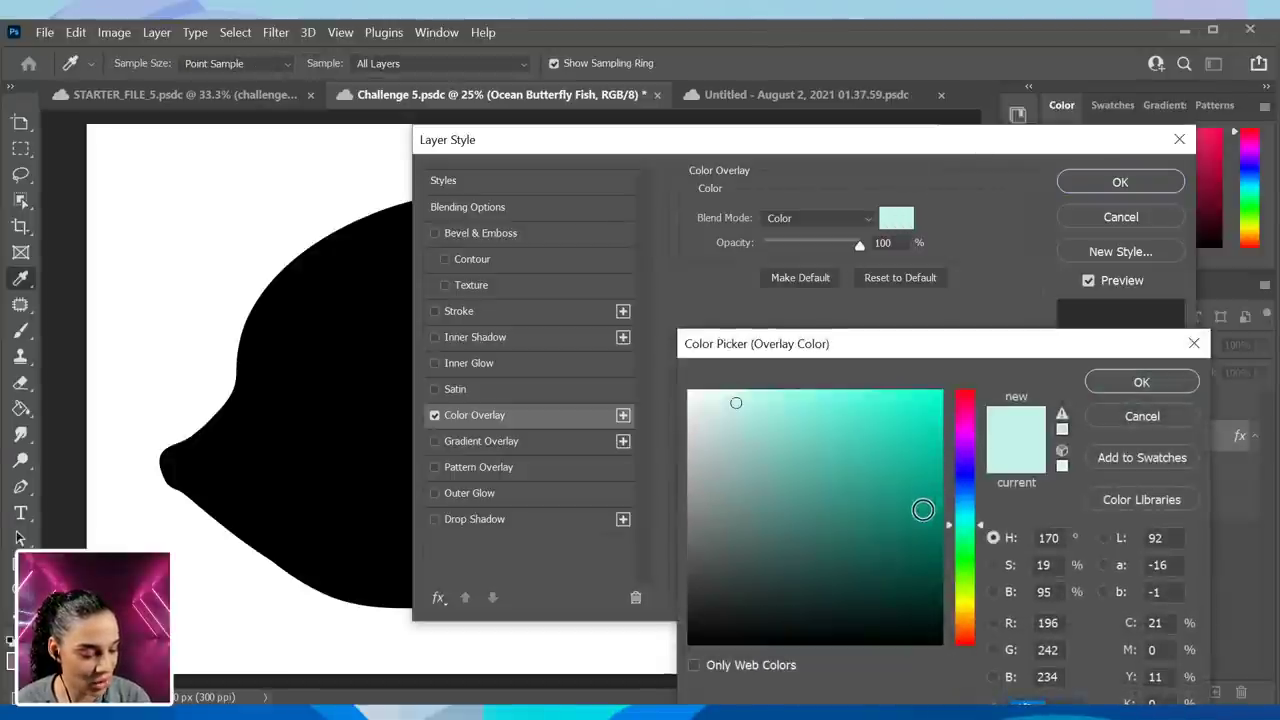
click(933, 483)
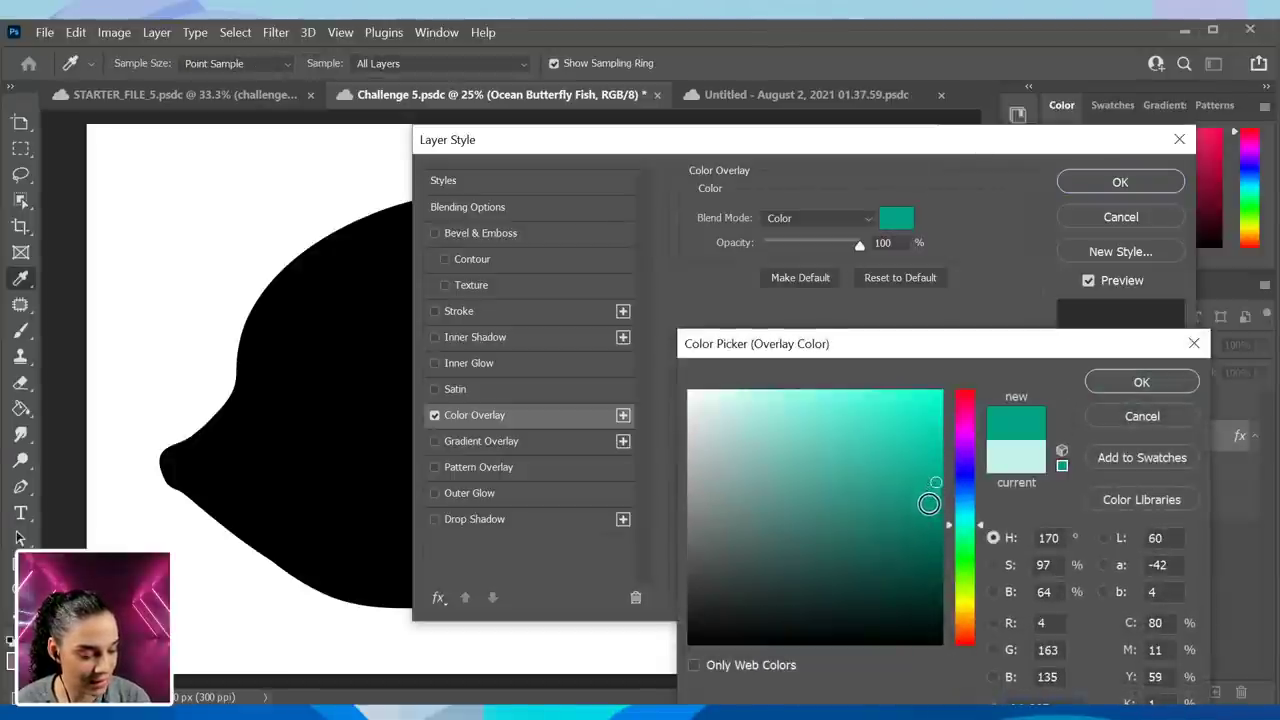
drag(980, 525, 979, 508)
click(931, 567)
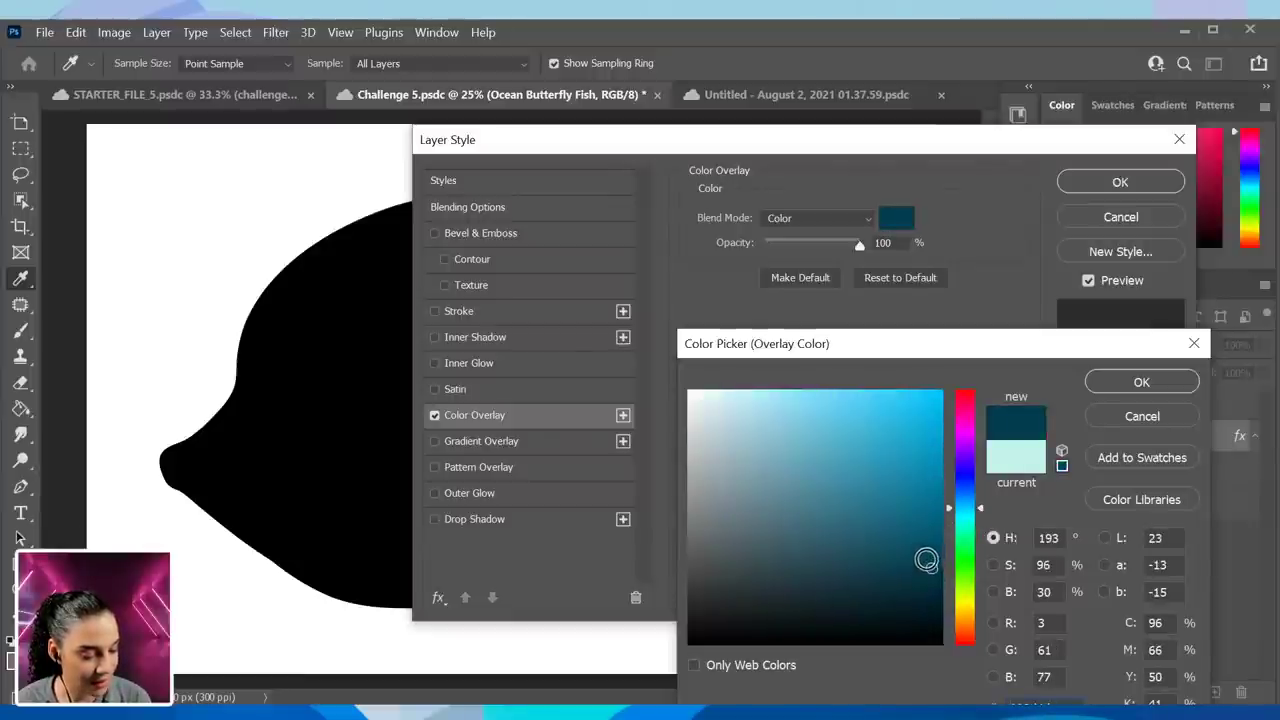
click(1137, 384)
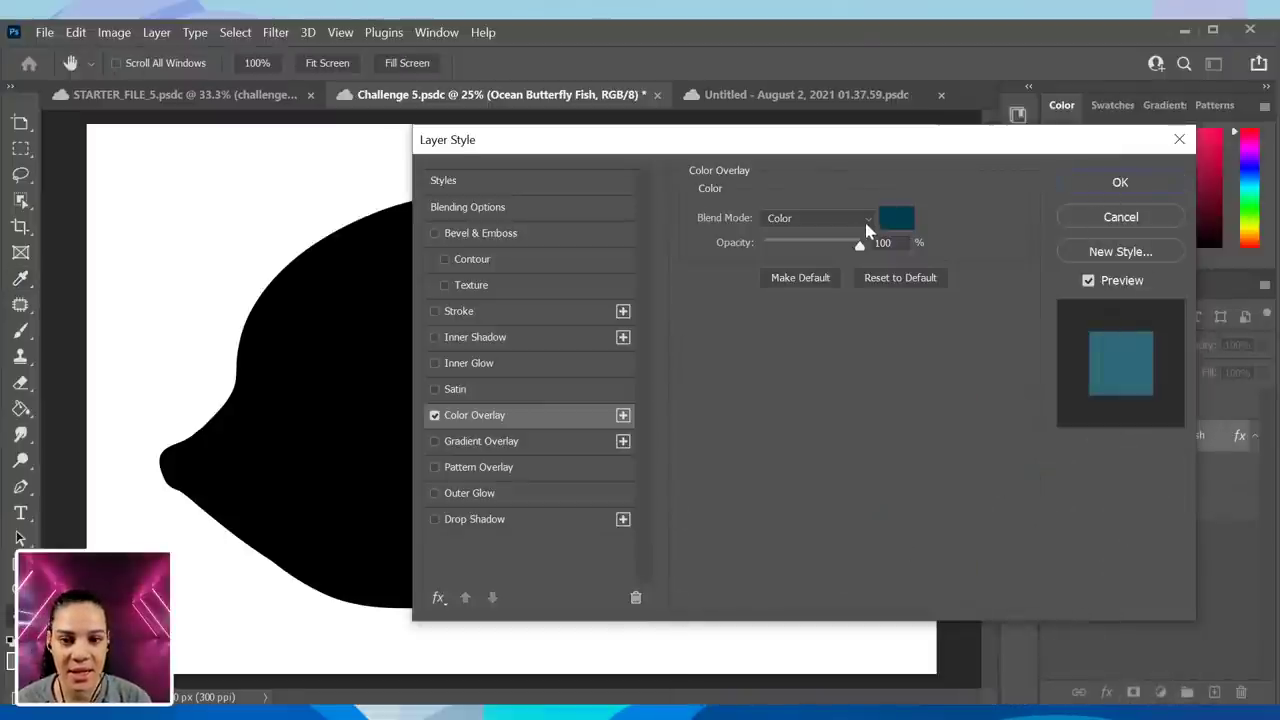
- Set the overlay blend mode back to Normal after trying Soft Light, and apply it
click(860, 222)
click(852, 238)
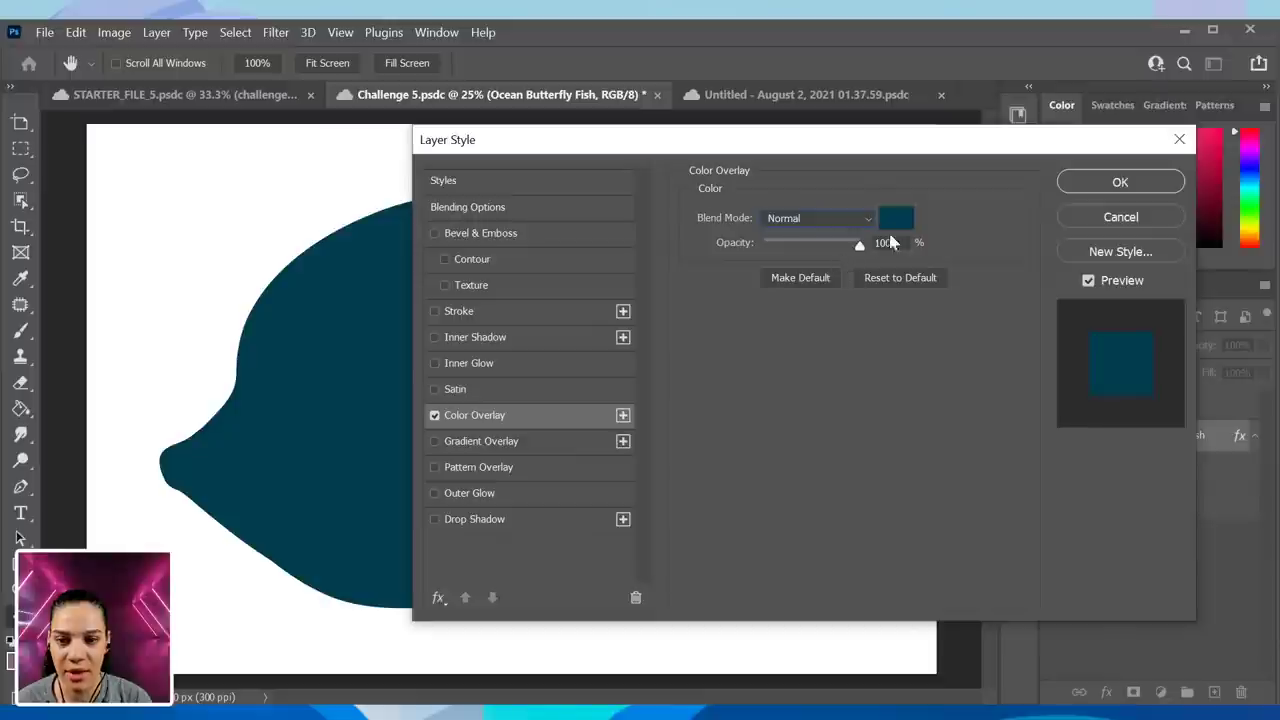
click(893, 219)
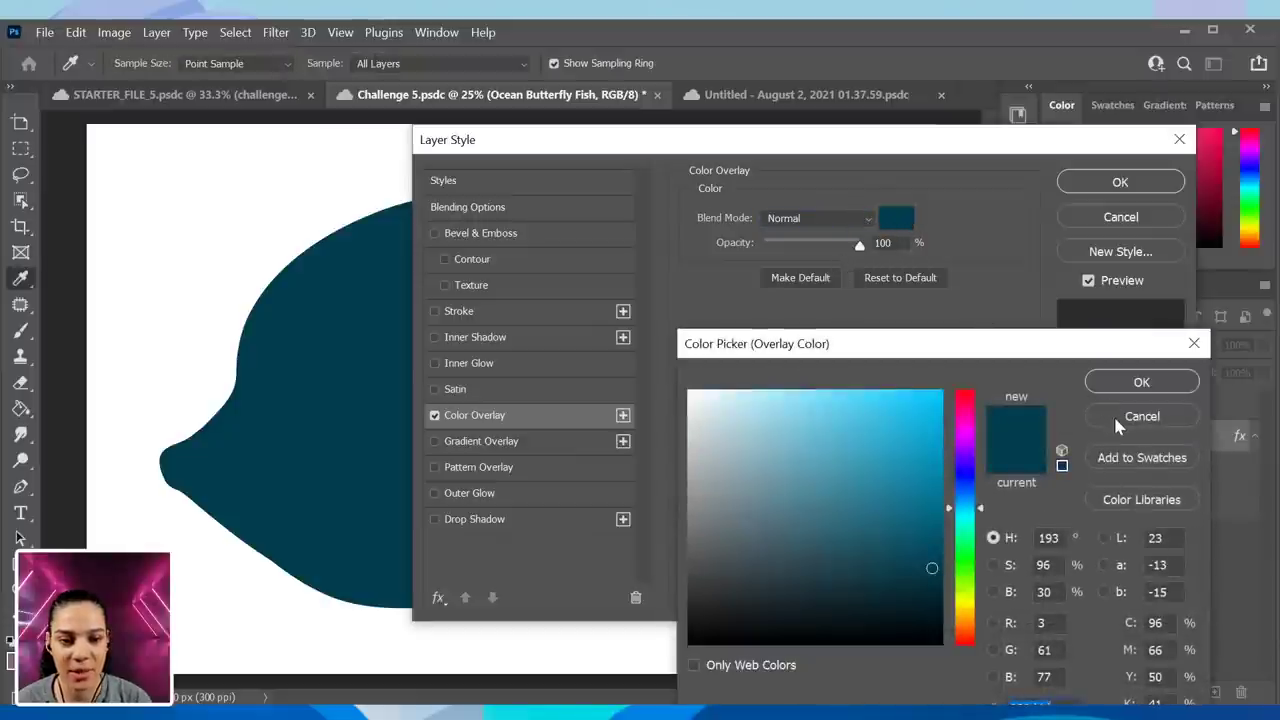
click(1117, 420)
click(862, 220)
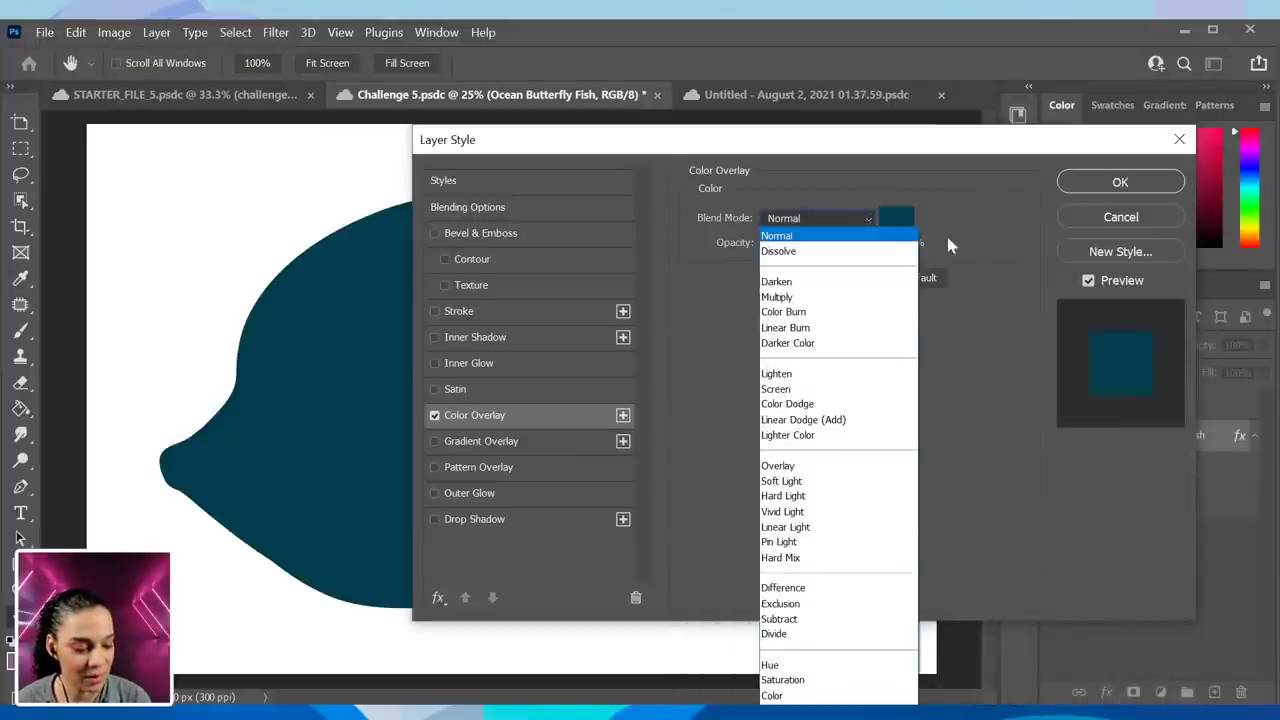
click(812, 482)
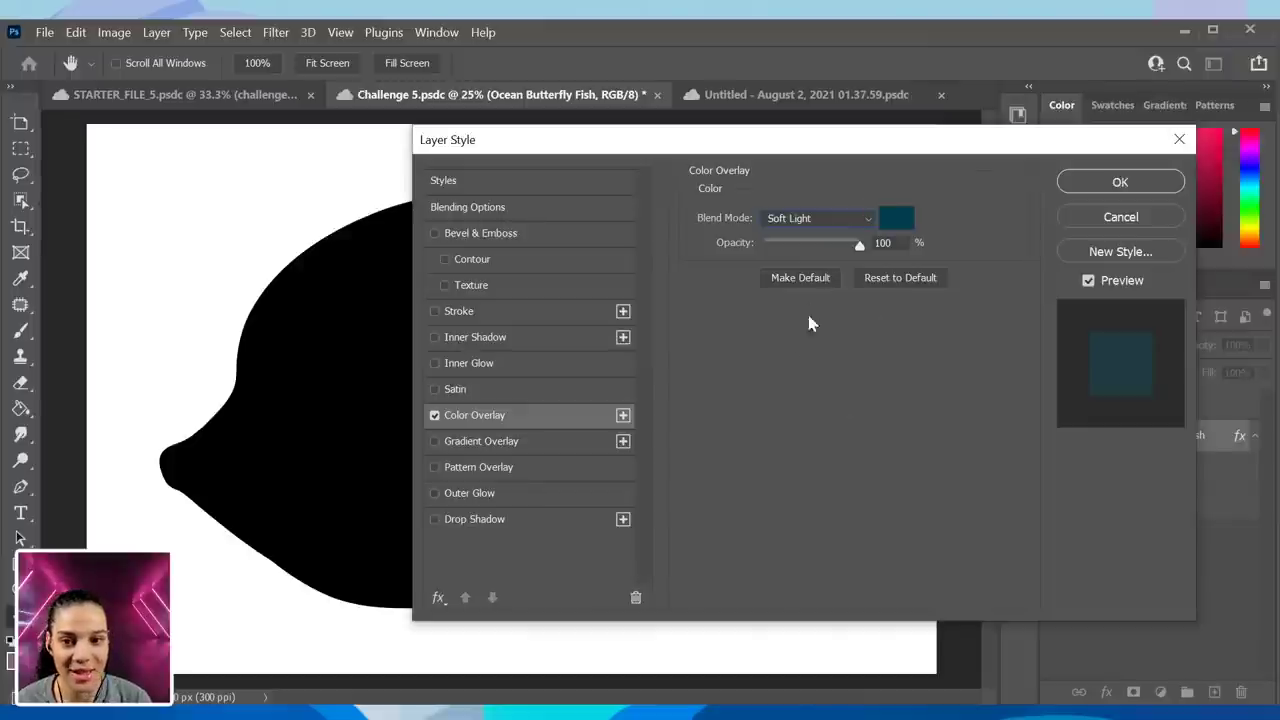
click(852, 220)
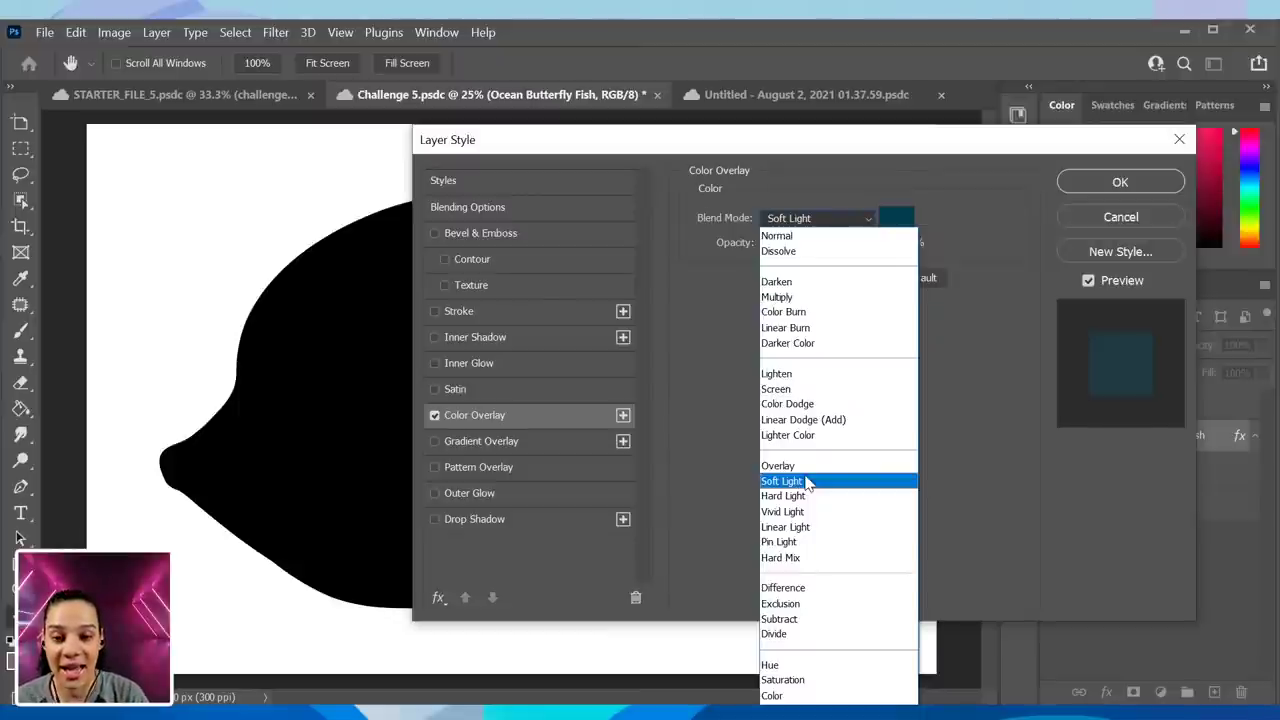
click(805, 237)
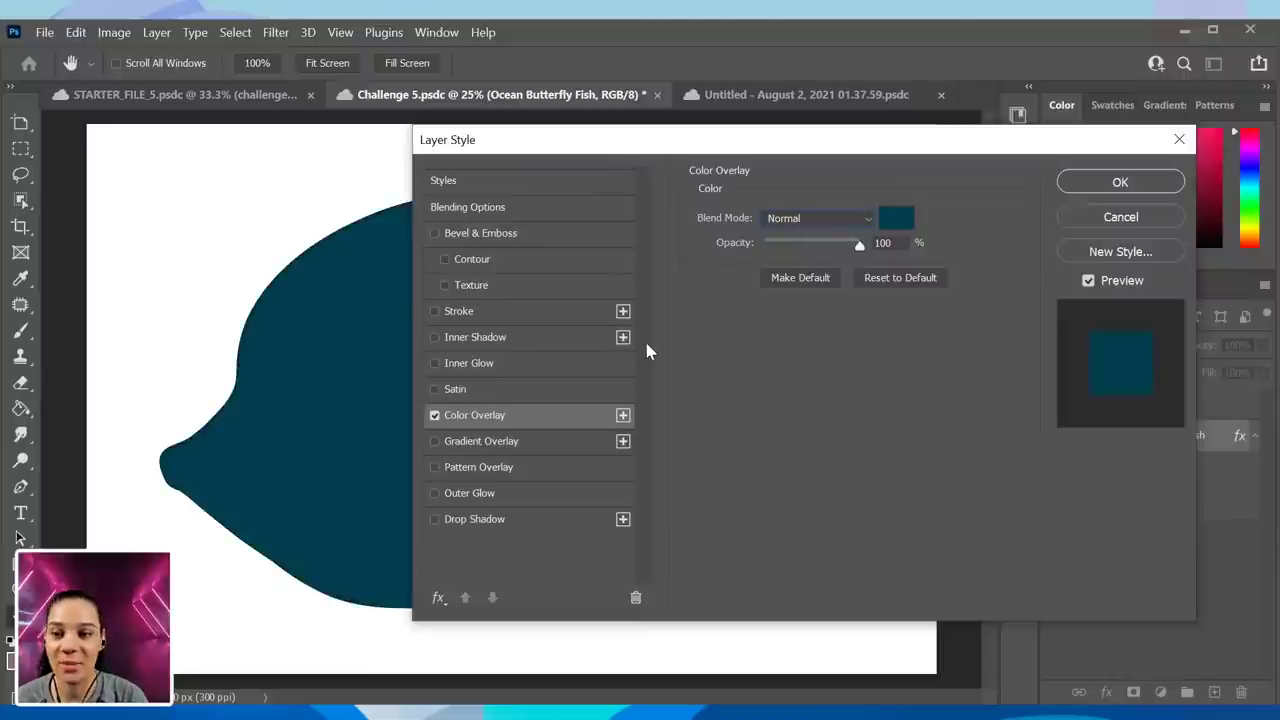
click(1118, 181)
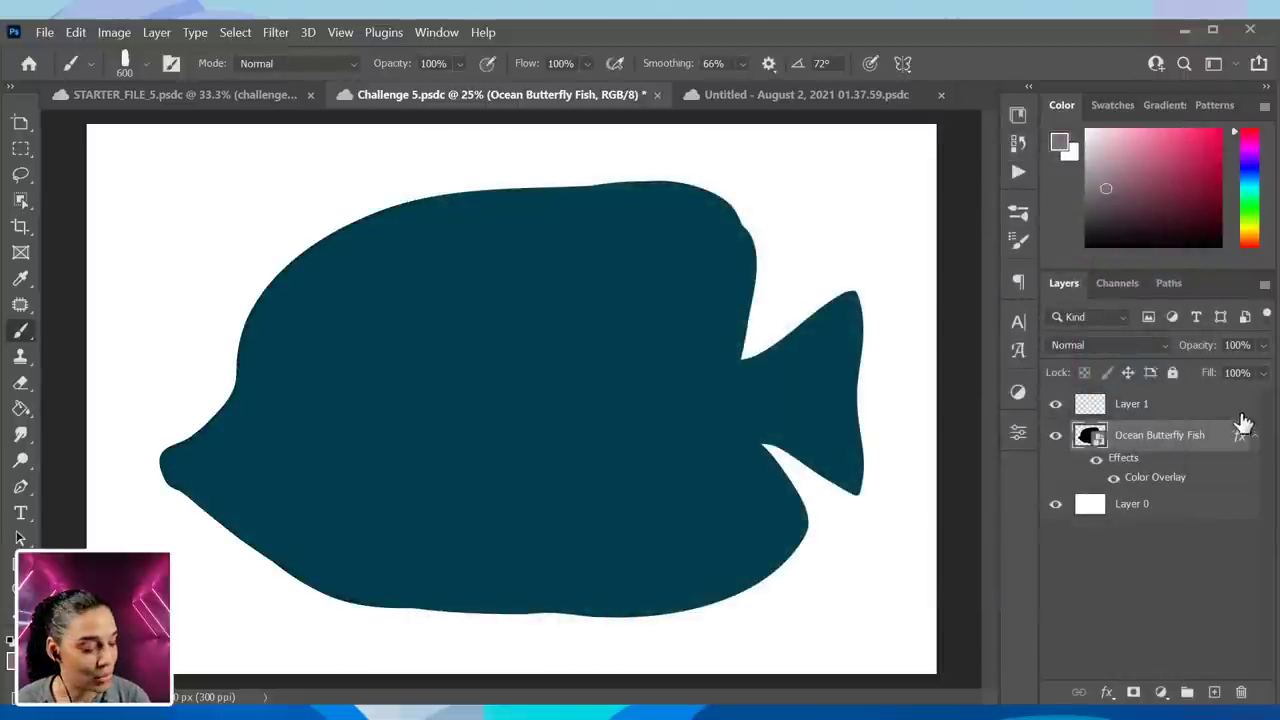
- Convert Ocean Butterfly Fish to a smart object and clip Layer 1 onto it
right_click(1226, 449)
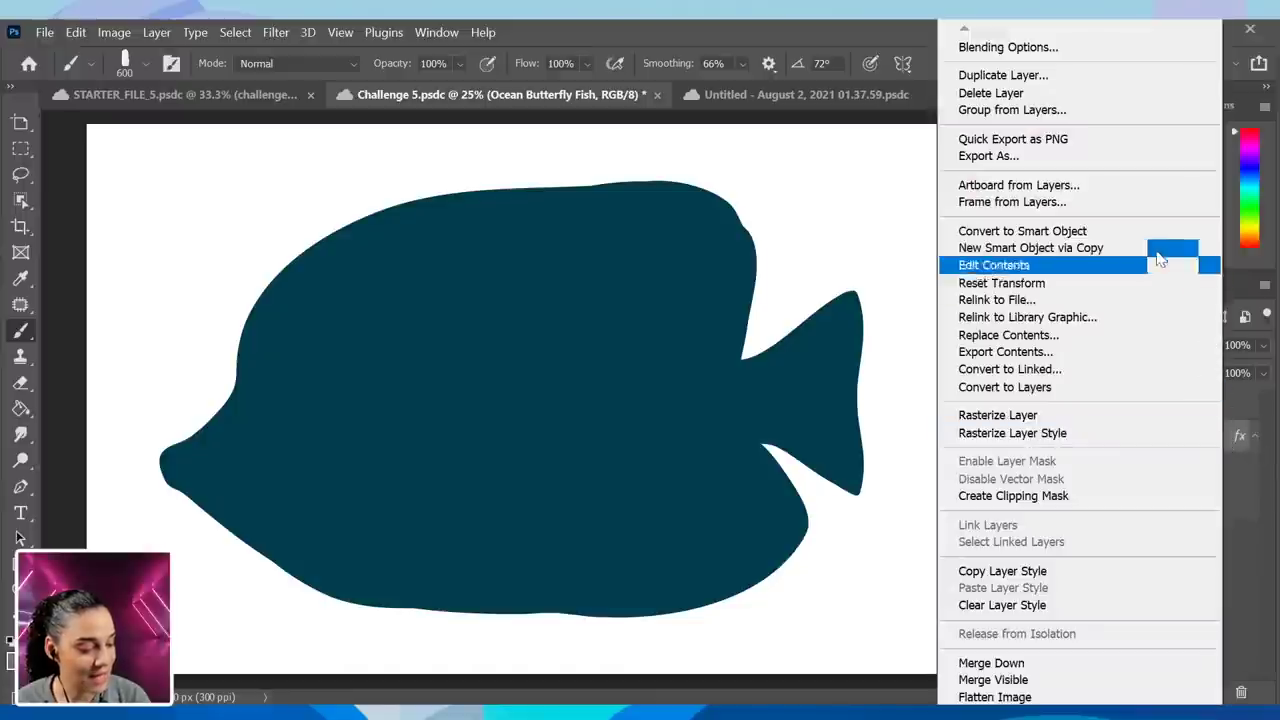
click(1073, 234)
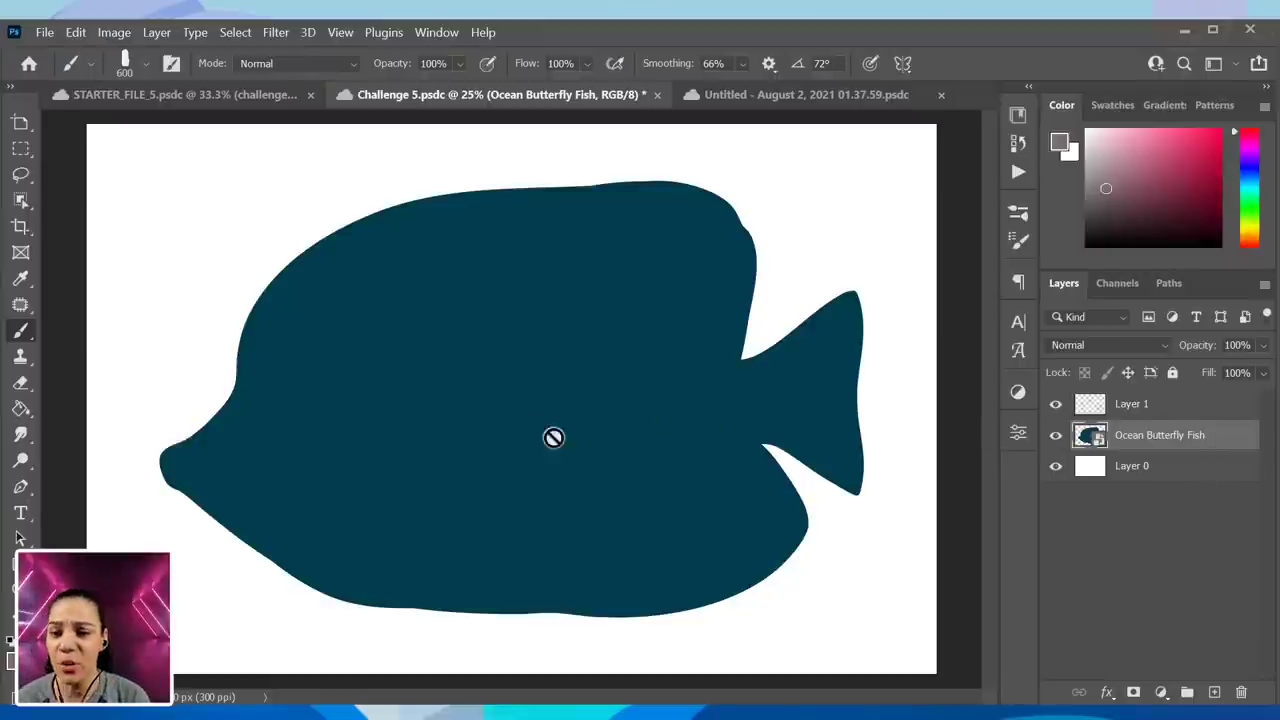
click(1168, 406)
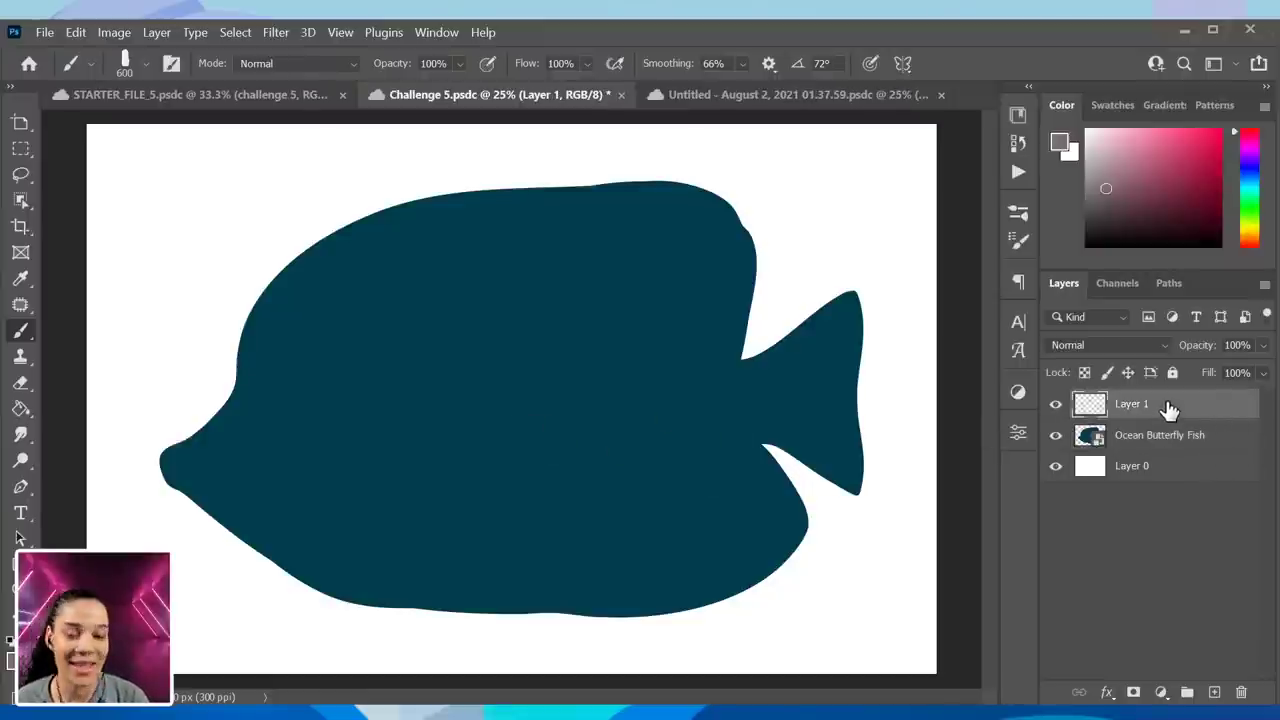
right_click(1220, 406)
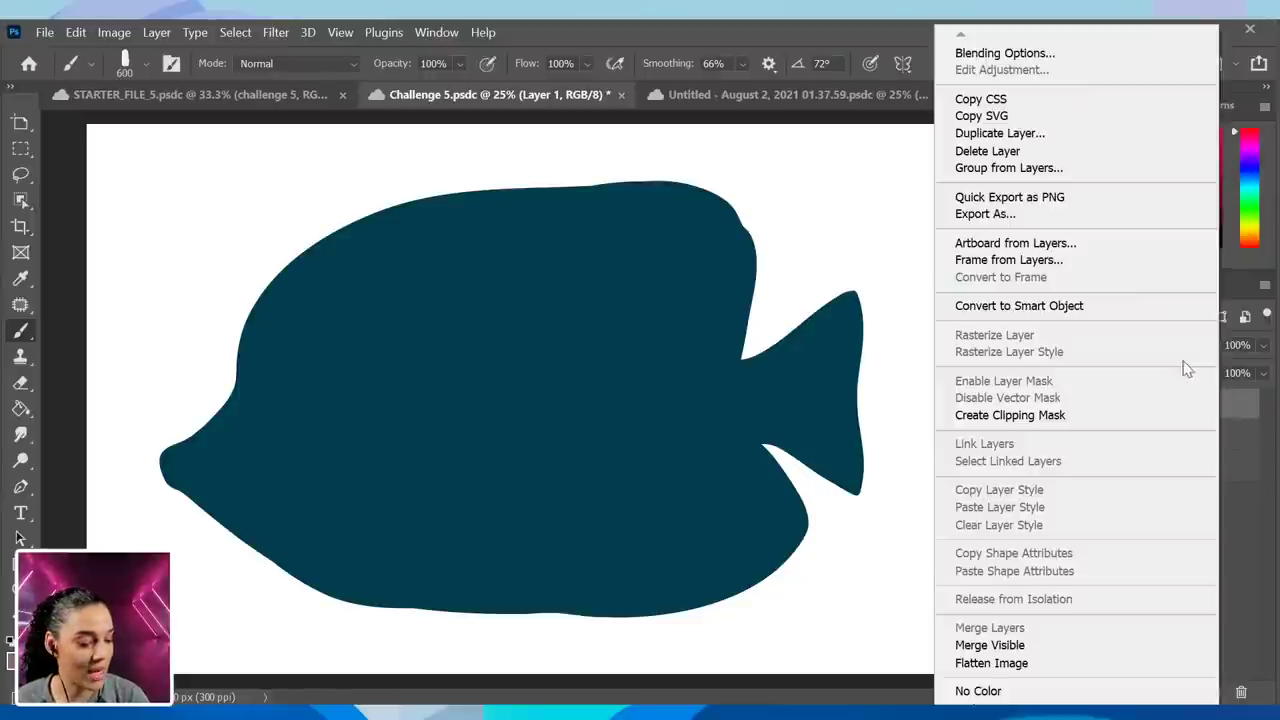
click(1045, 416)
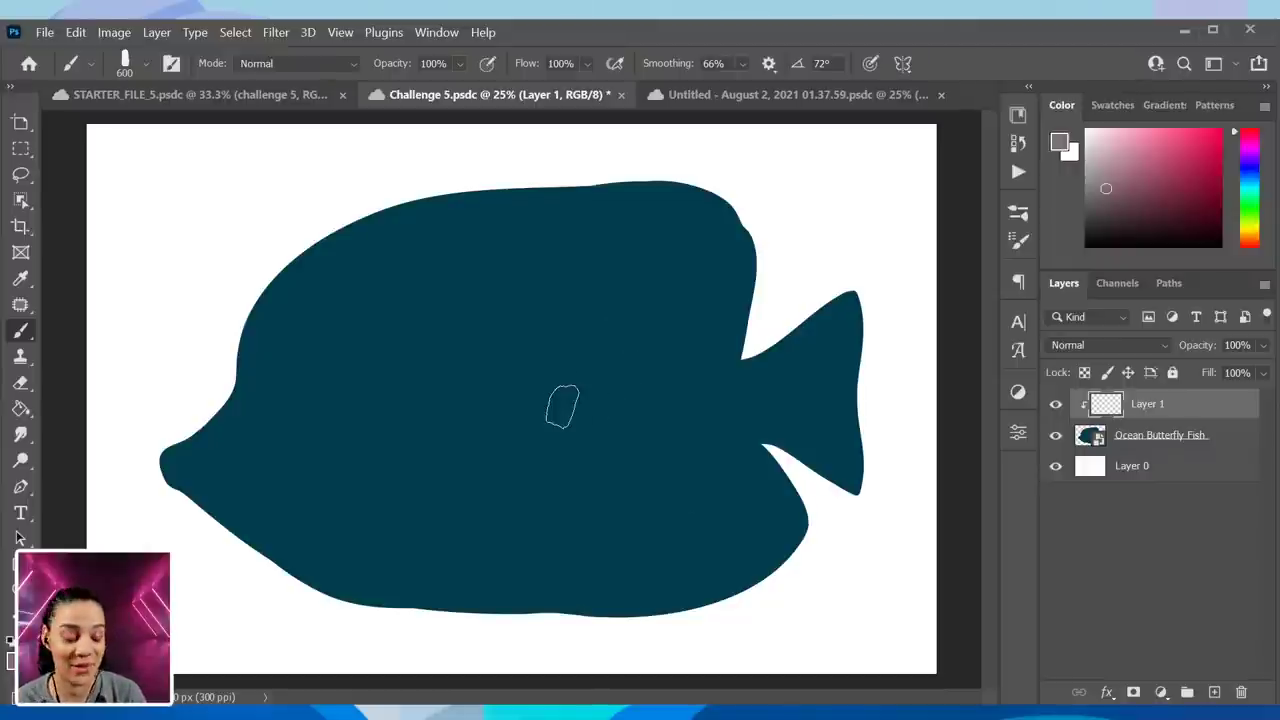
key(p)
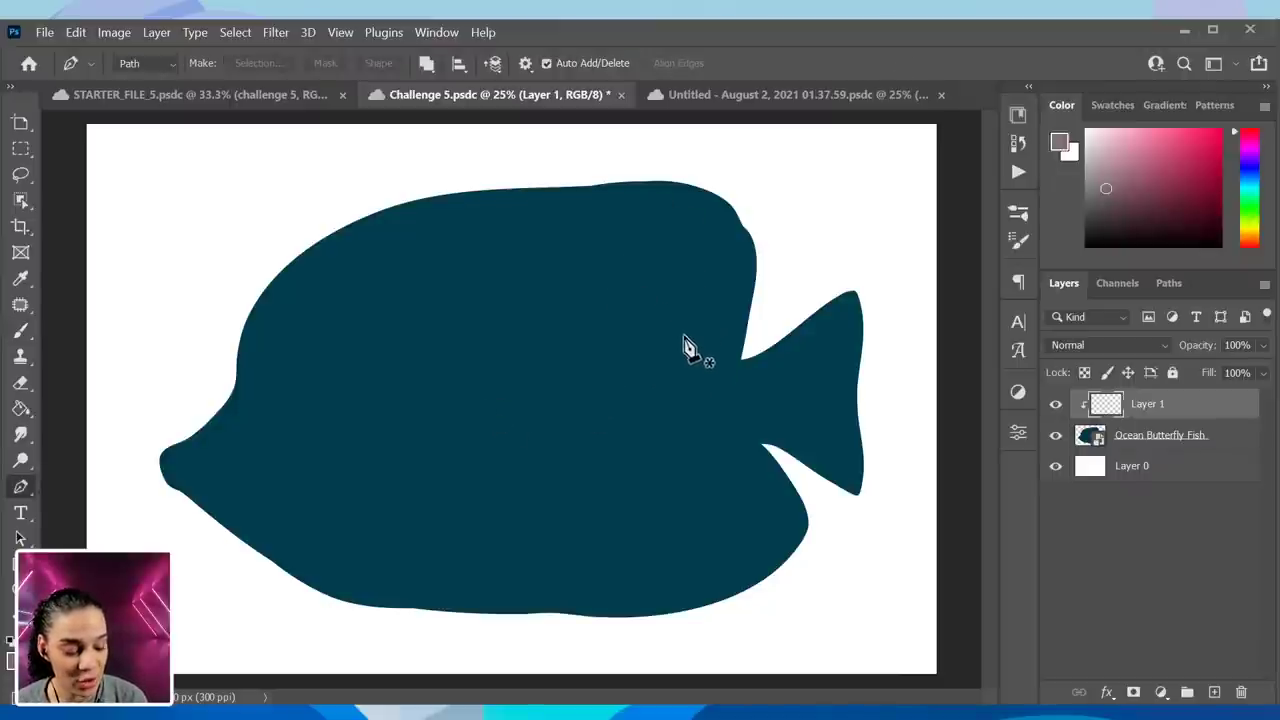
- Pen a closed curved path from the upper back around head and belly to the tail, saving midway
click(652, 302)
drag(494, 246, 415, 329)
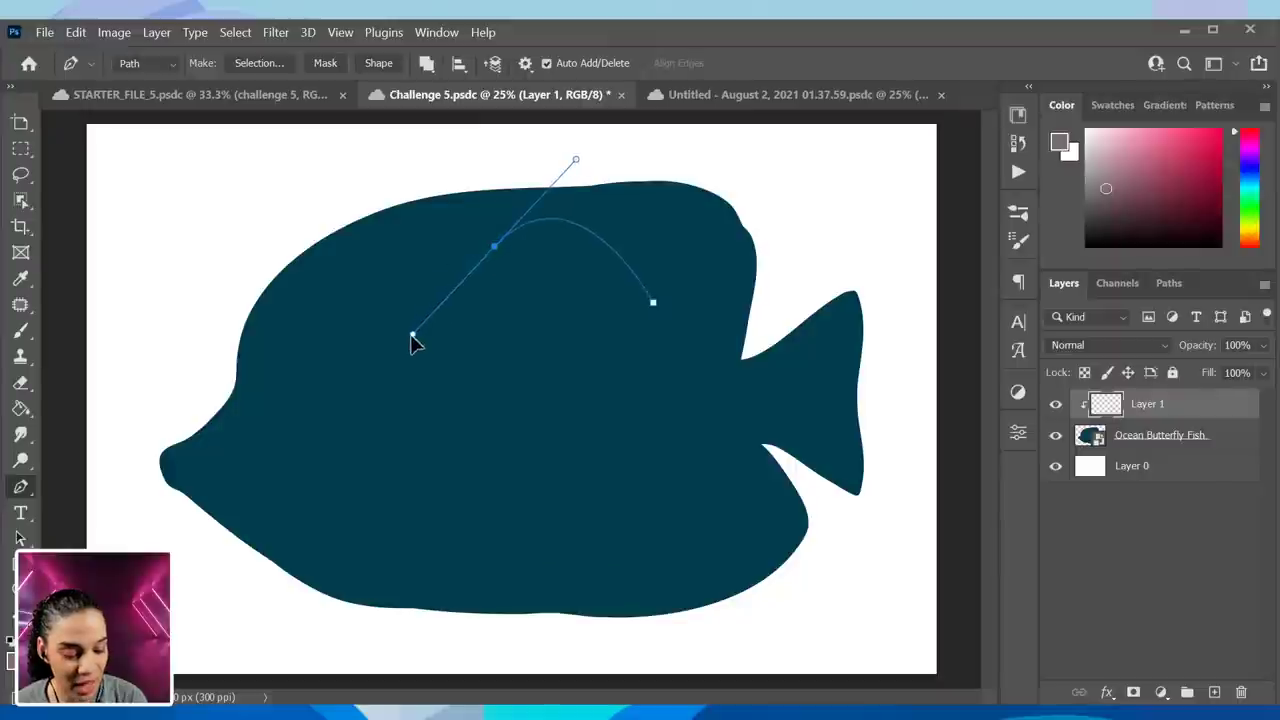
click(309, 341)
drag(237, 463, 328, 571)
key(ctrl+s)
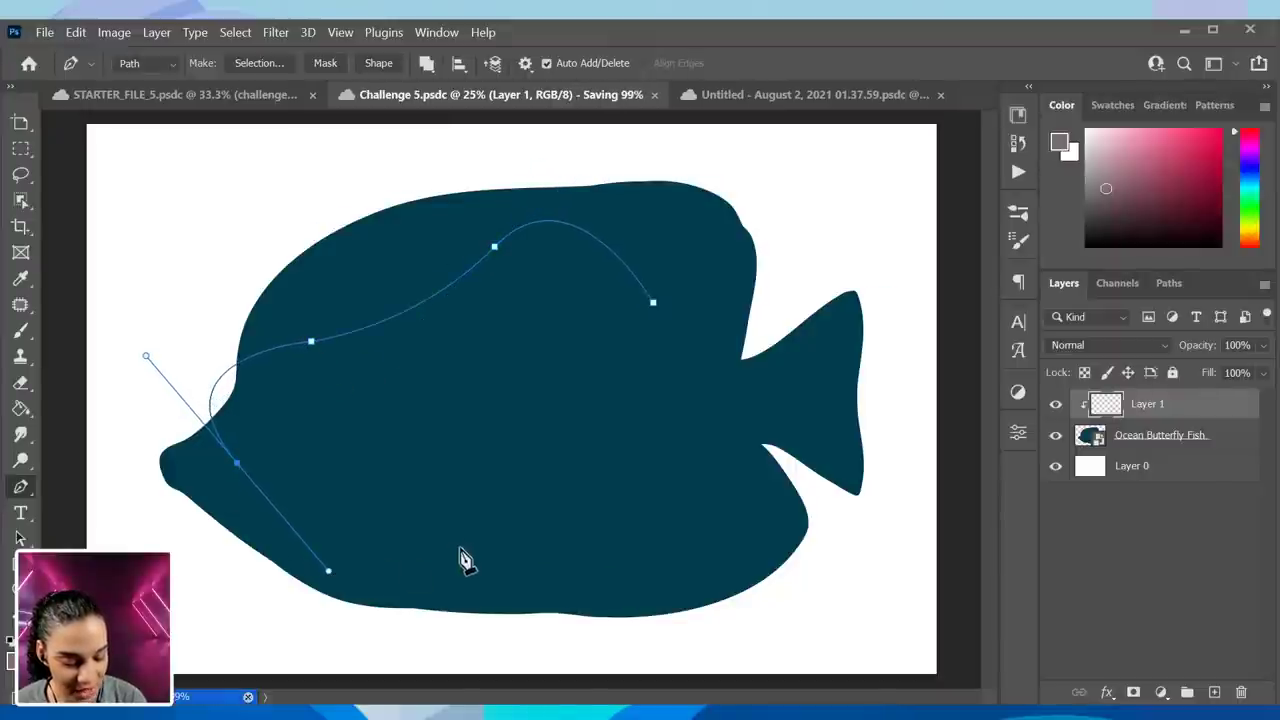
click(481, 506)
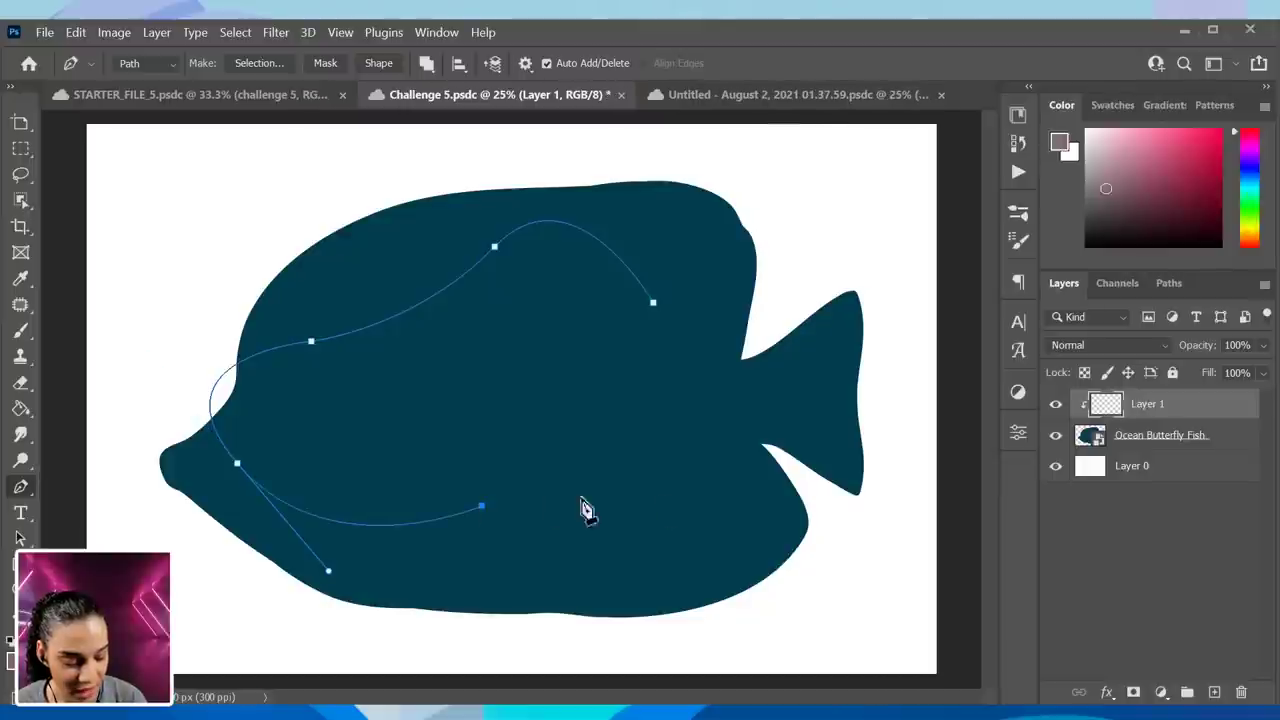
drag(689, 521, 777, 587)
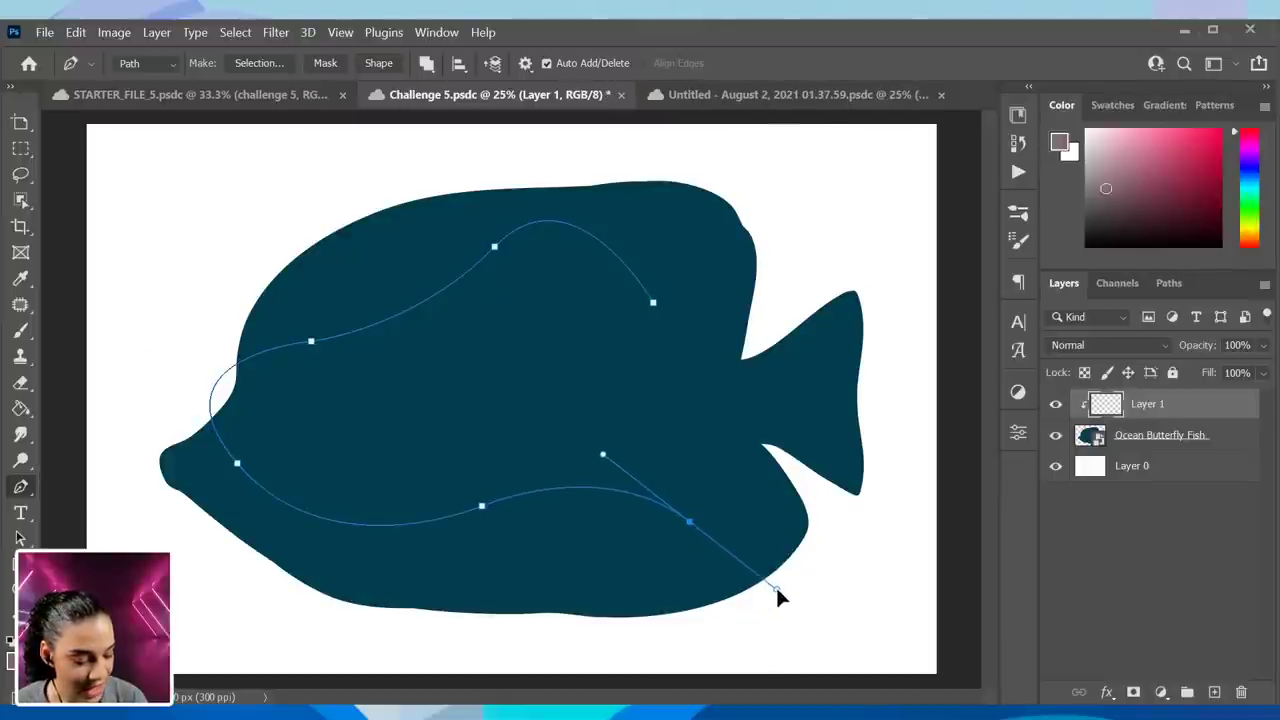
click(831, 402)
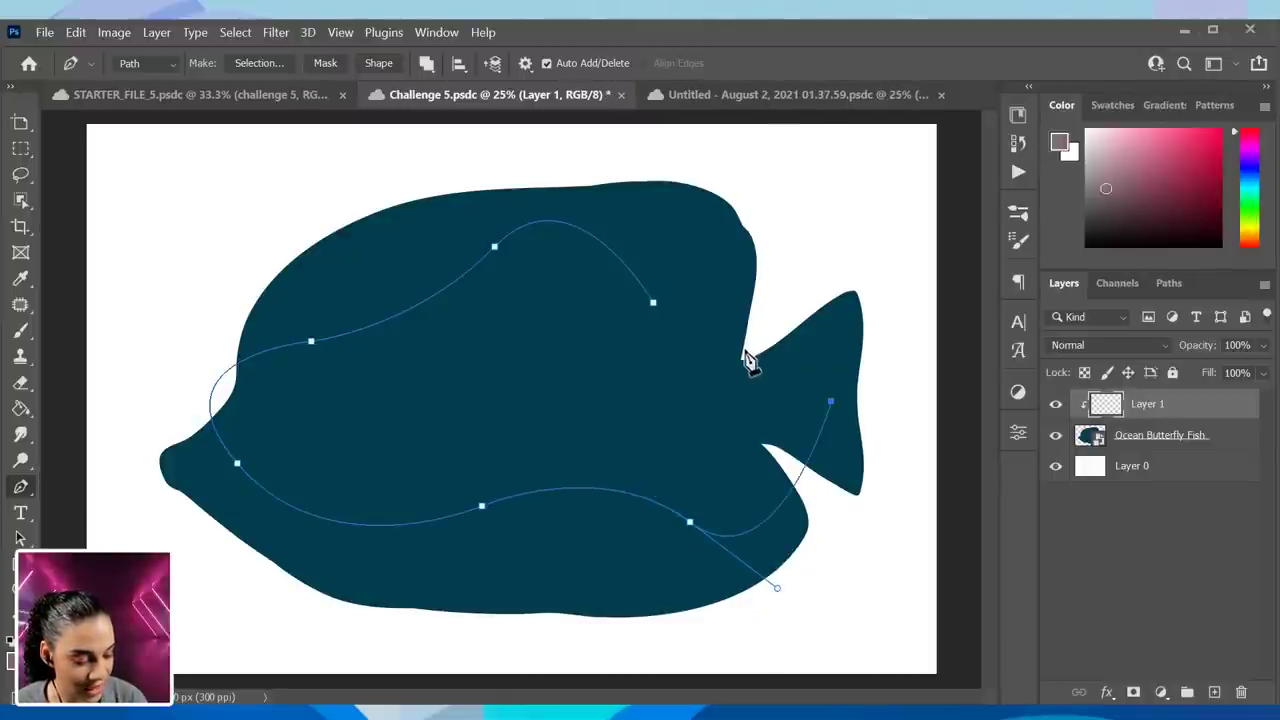
drag(653, 302, 623, 231)
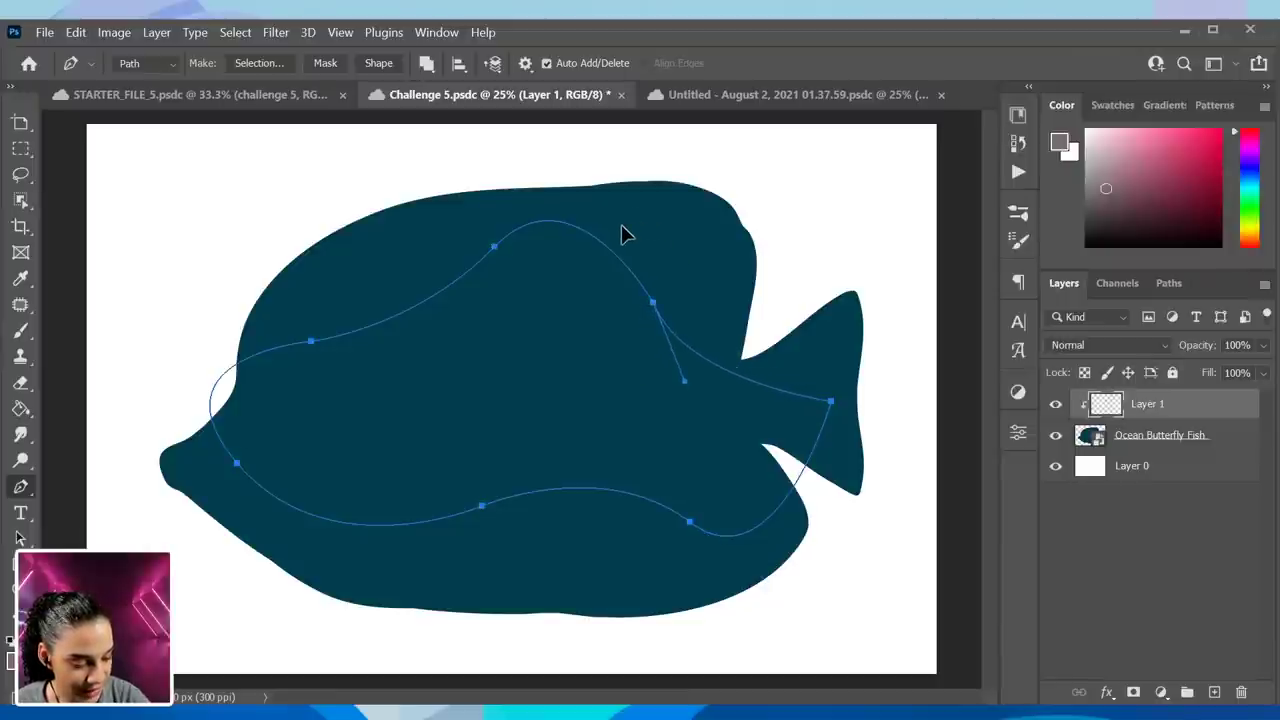
- Break the tail anchor's handles and drag upward to reshape the curve through the tail
key(ctrl)
ctrl+click(833, 404)
key(alt)
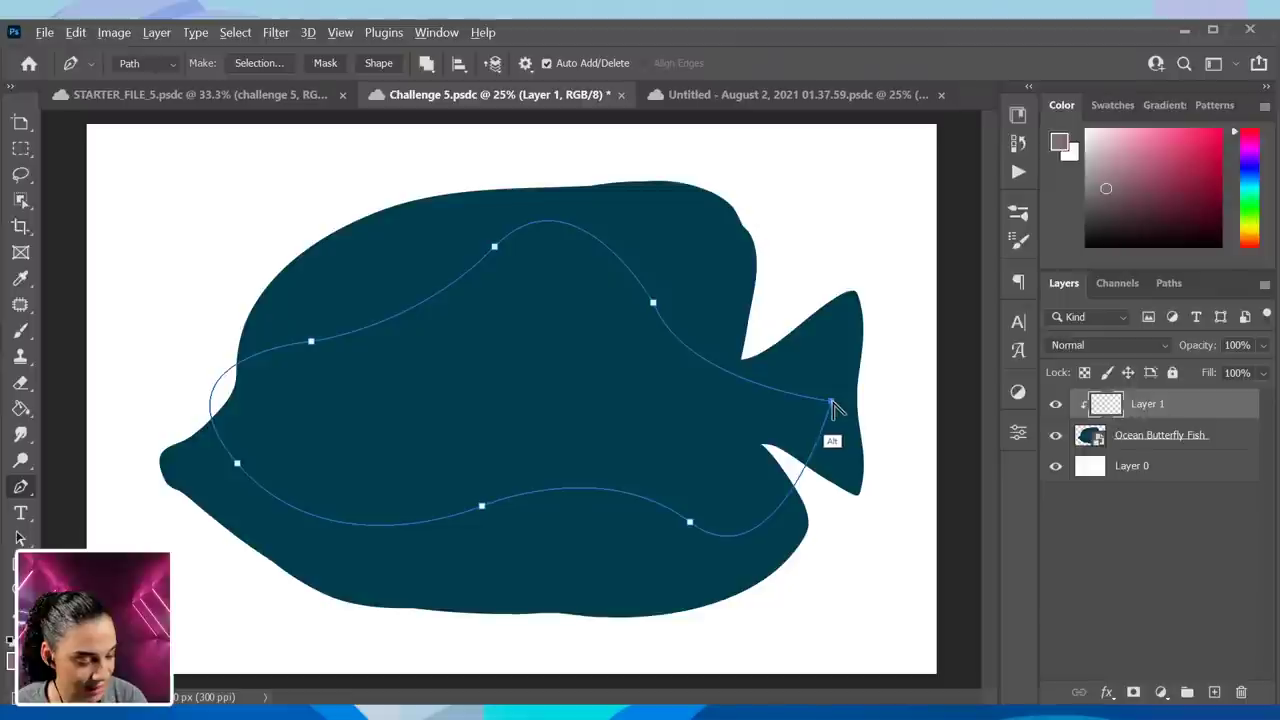
alt+drag(833, 404, 835, 353)
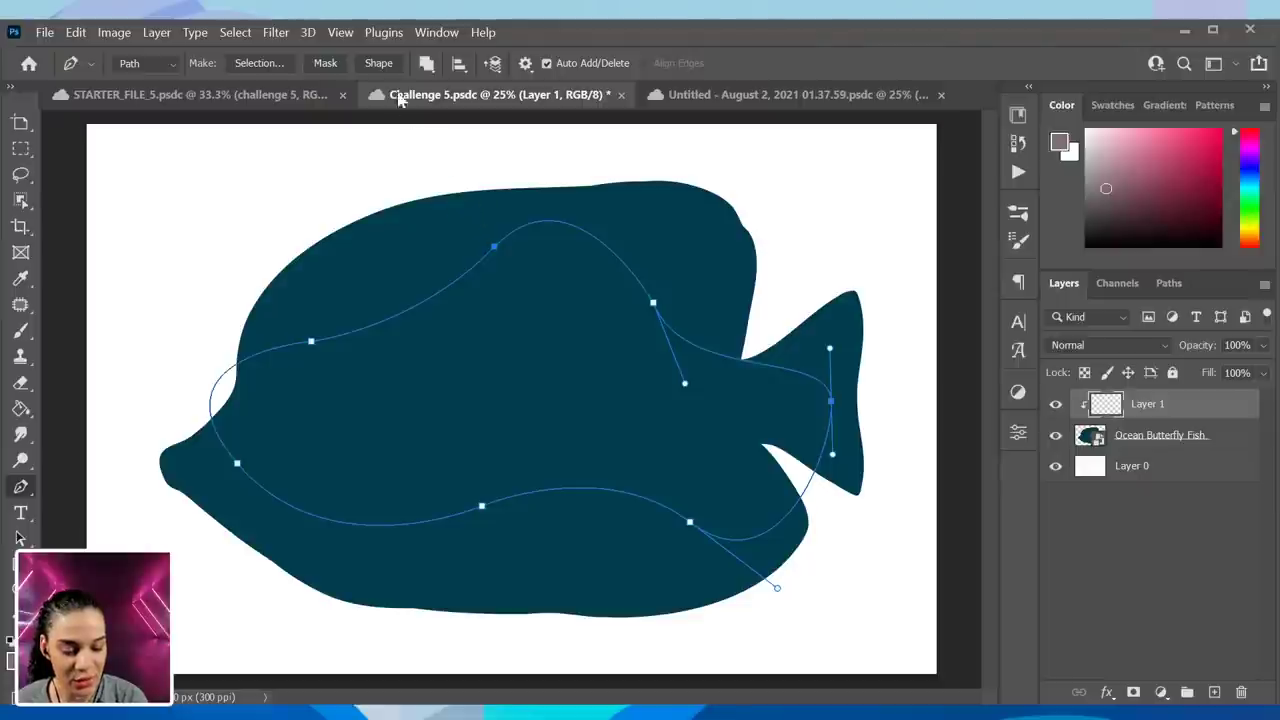
- Turn the fish path into an unfeathered selection and invert it to the outer band
click(262, 64)
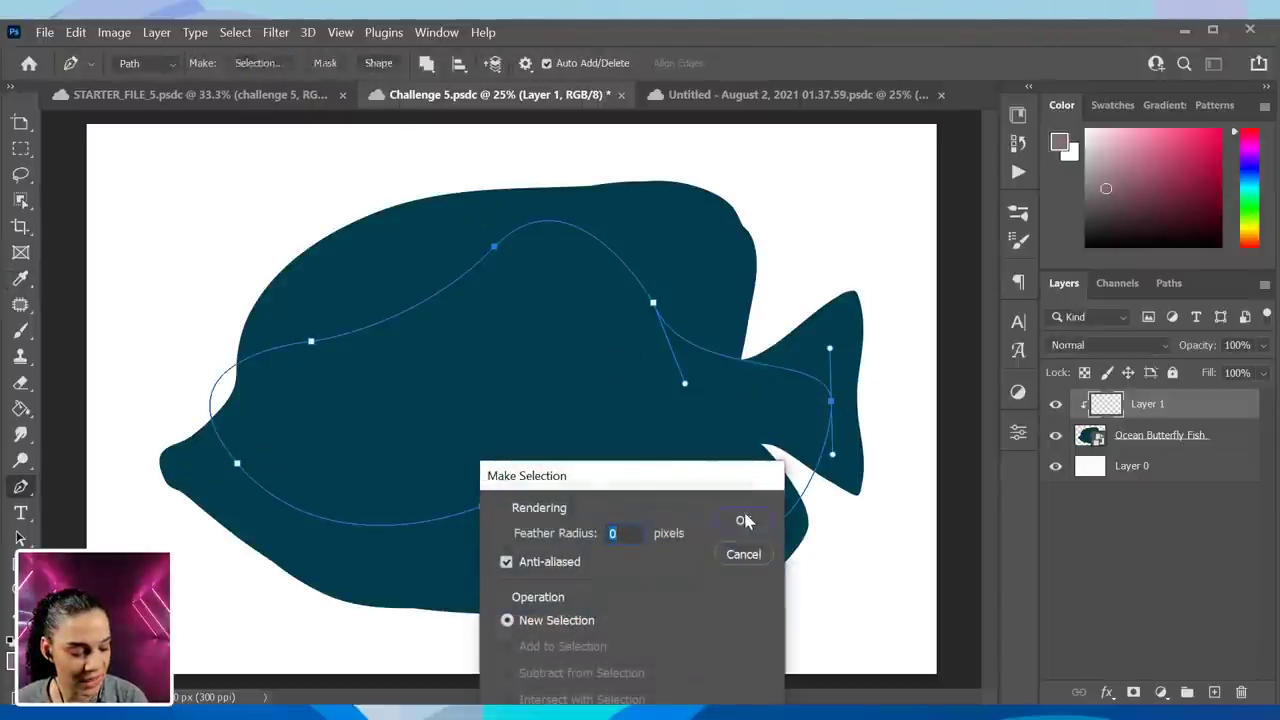
click(743, 520)
click(21, 149)
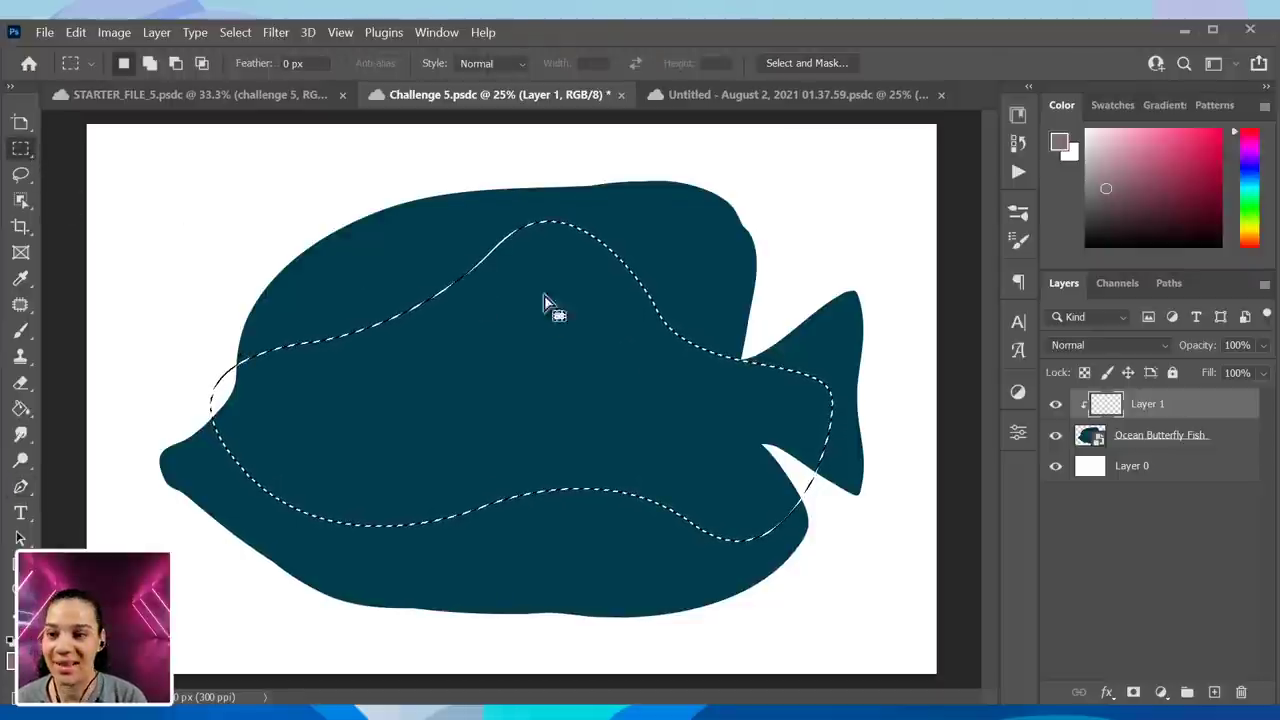
right_click(615, 304)
click(698, 334)
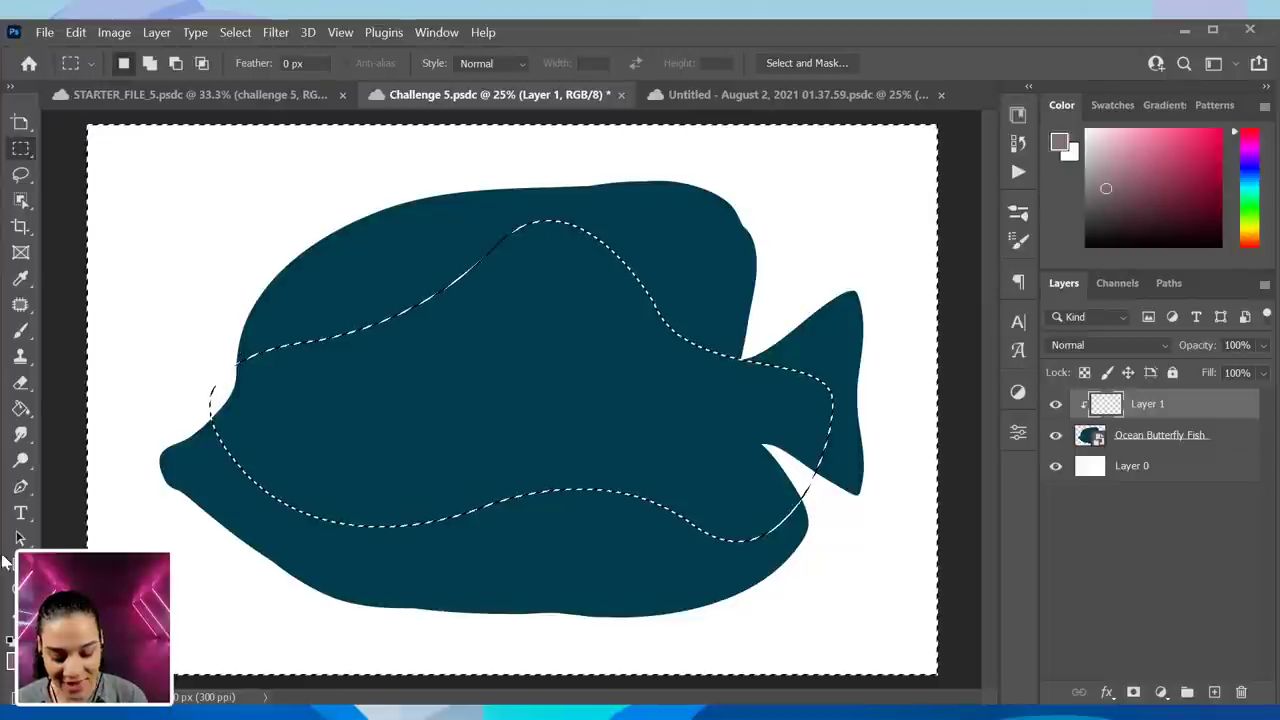
- Fill the outer band on Layer 1 with the sampled fish teal and deselect
click(21, 408)
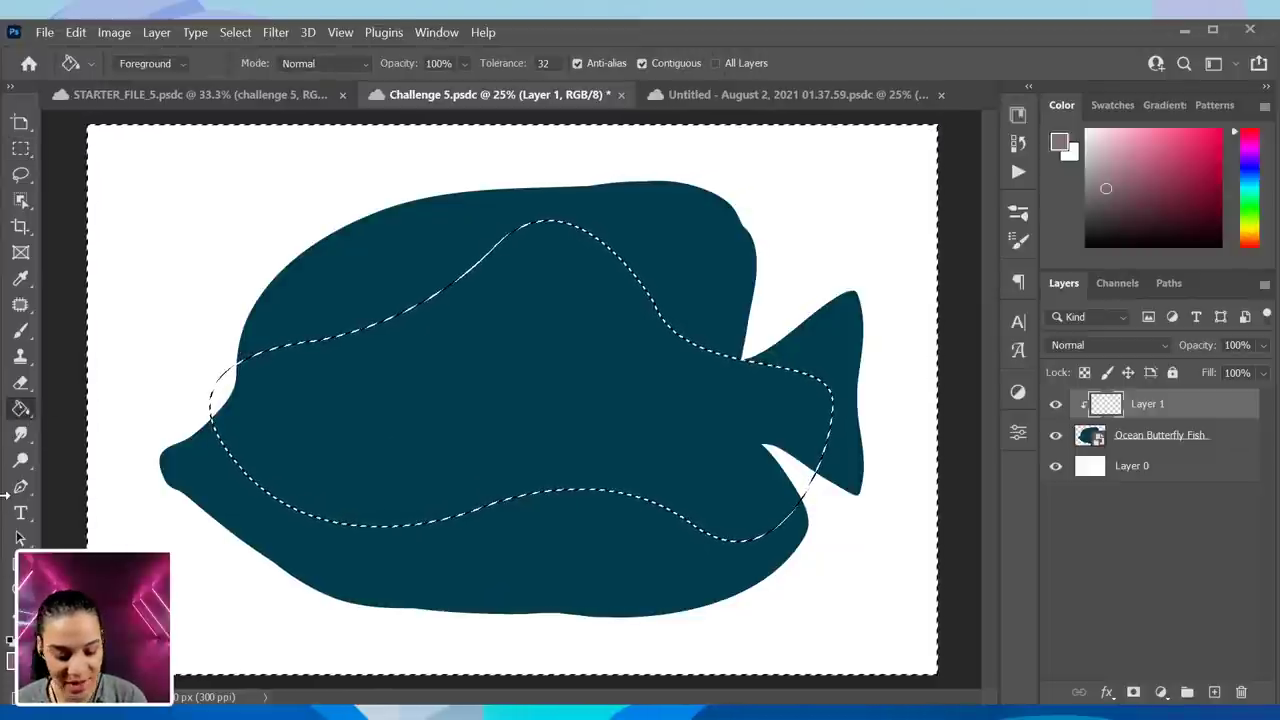
alt+click(423, 243)
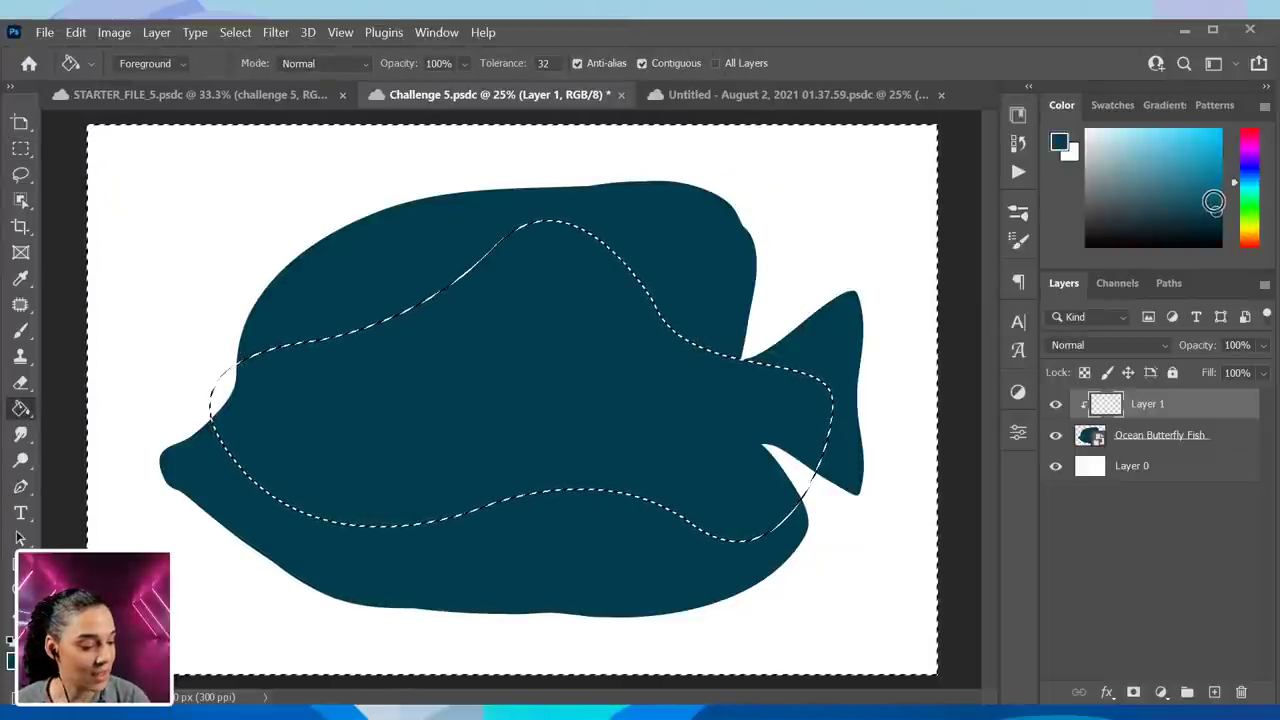
click(545, 375)
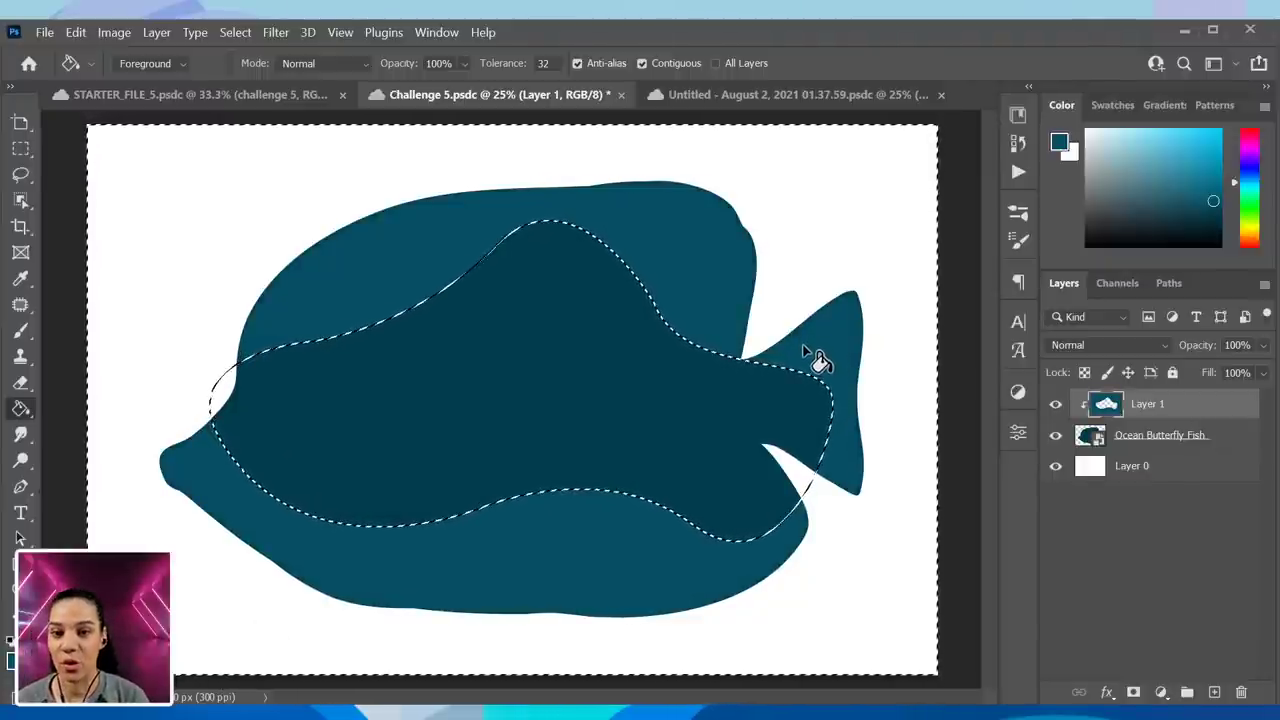
key(ctrl+d)
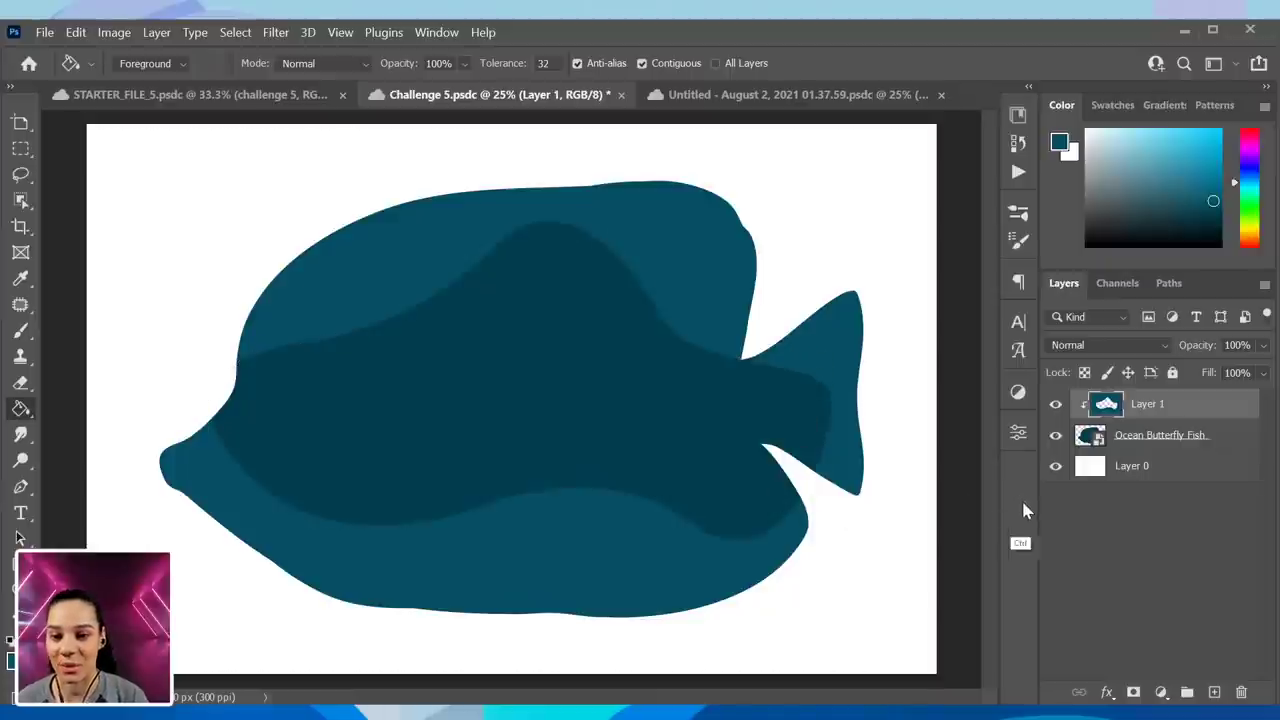
key(ctrl+minus)
key(ctrl+equal)
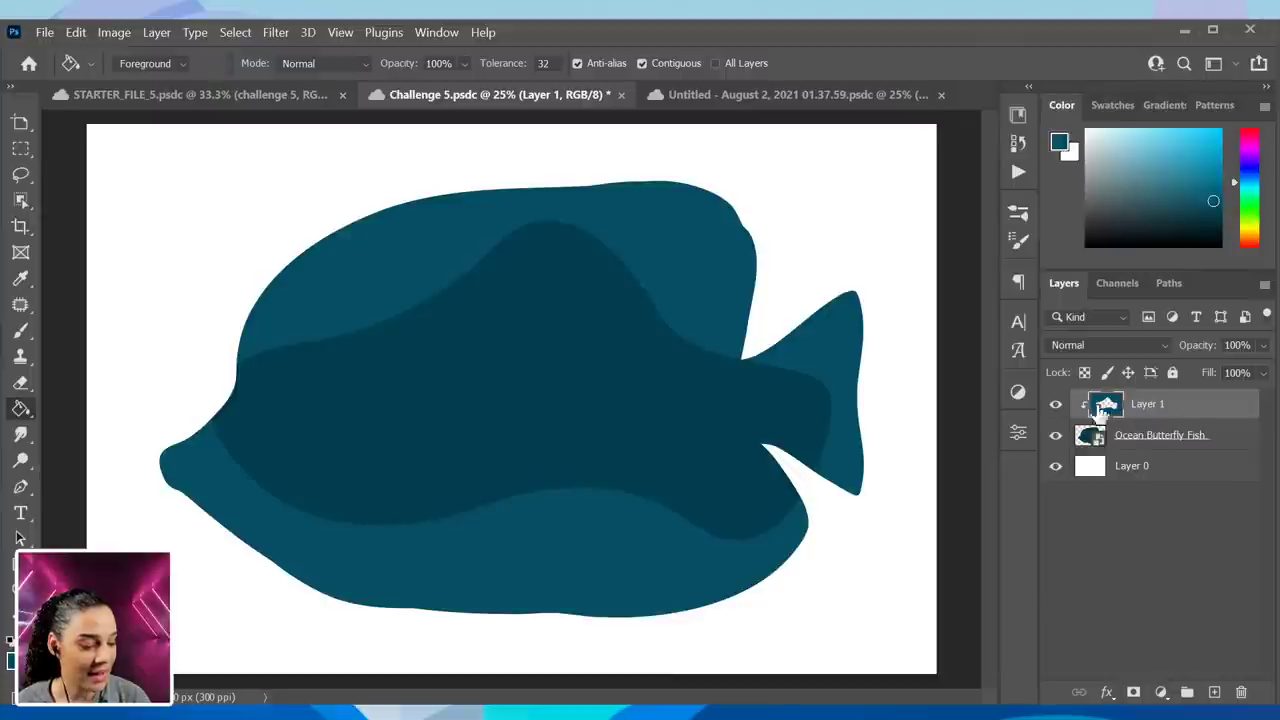
- Hide Layer 1, activate Ocean Butterfly Fish, and discard a first trial lasso outline
click(1056, 405)
click(1204, 438)
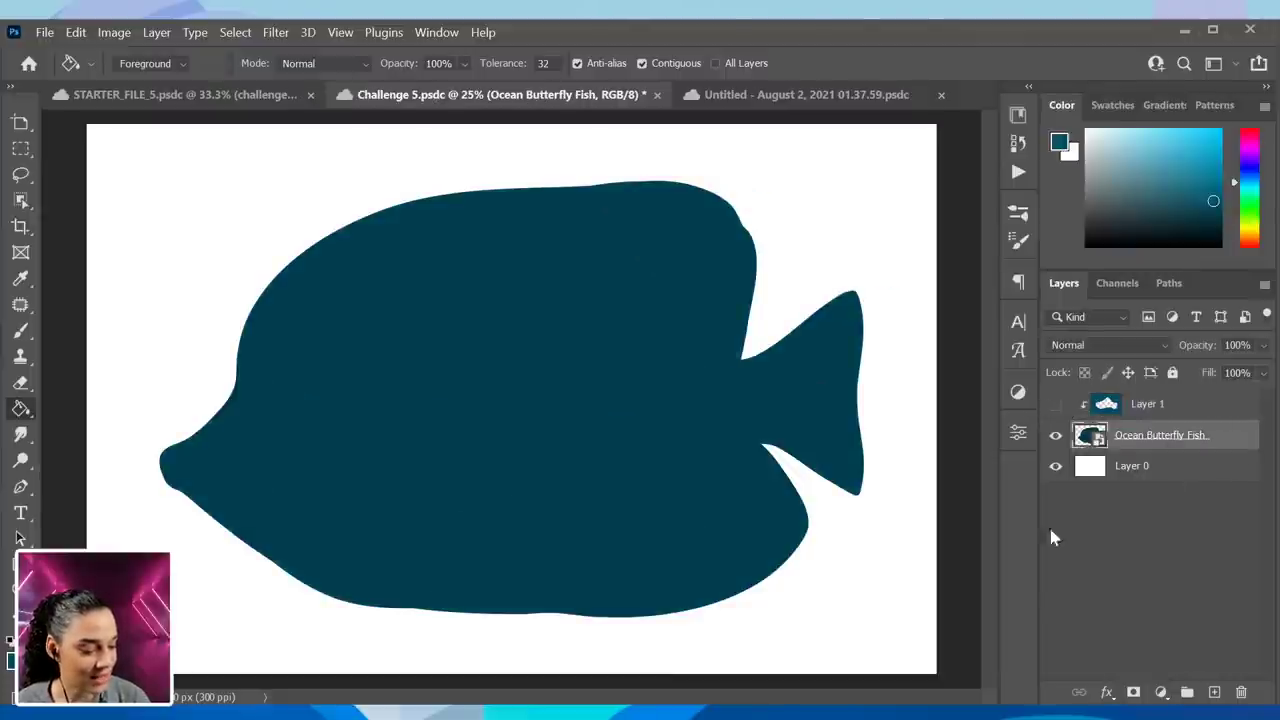
key(l)
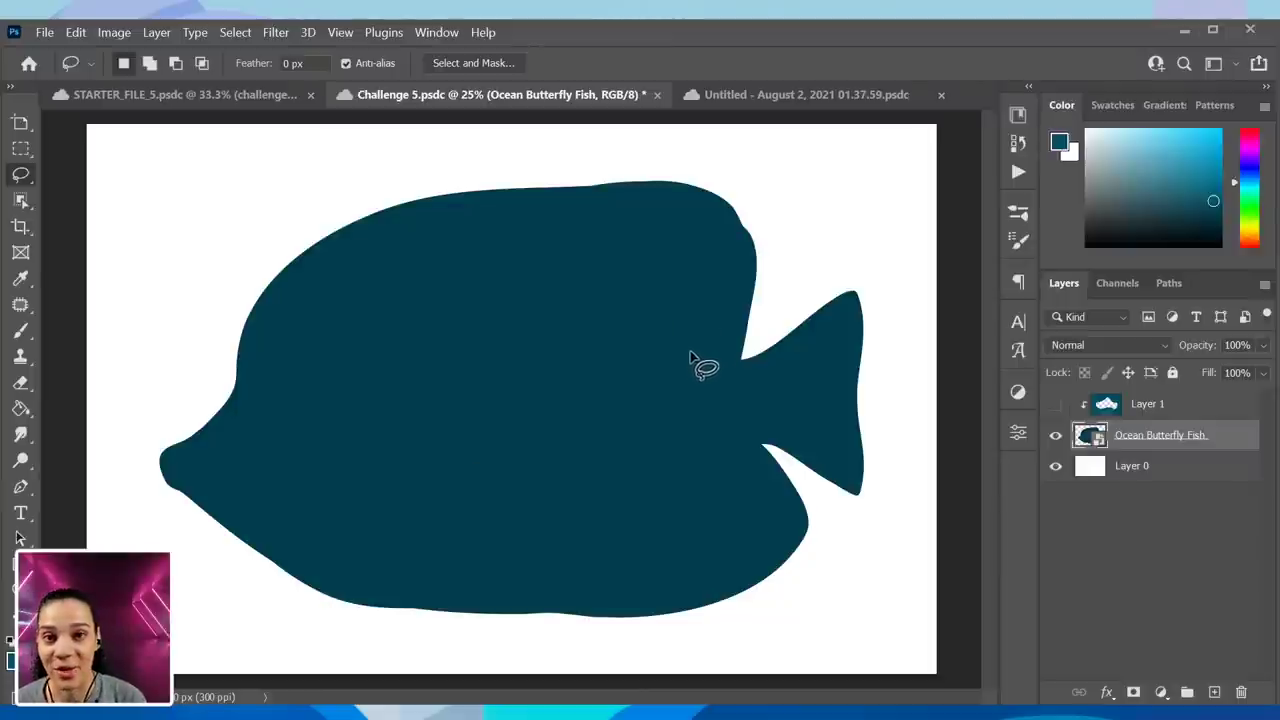
mouse_move(692, 354)
mouse_down()
mouse_move(575, 232)
mouse_move(391, 300)
mouse_move(345, 436)
mouse_move(231, 492)
mouse_move(365, 563)
mouse_move(538, 479)
mouse_move(618, 563)
mouse_move(736, 588)
mouse_move(774, 480)
mouse_move(742, 356)
mouse_up()
key(ctrl+d)
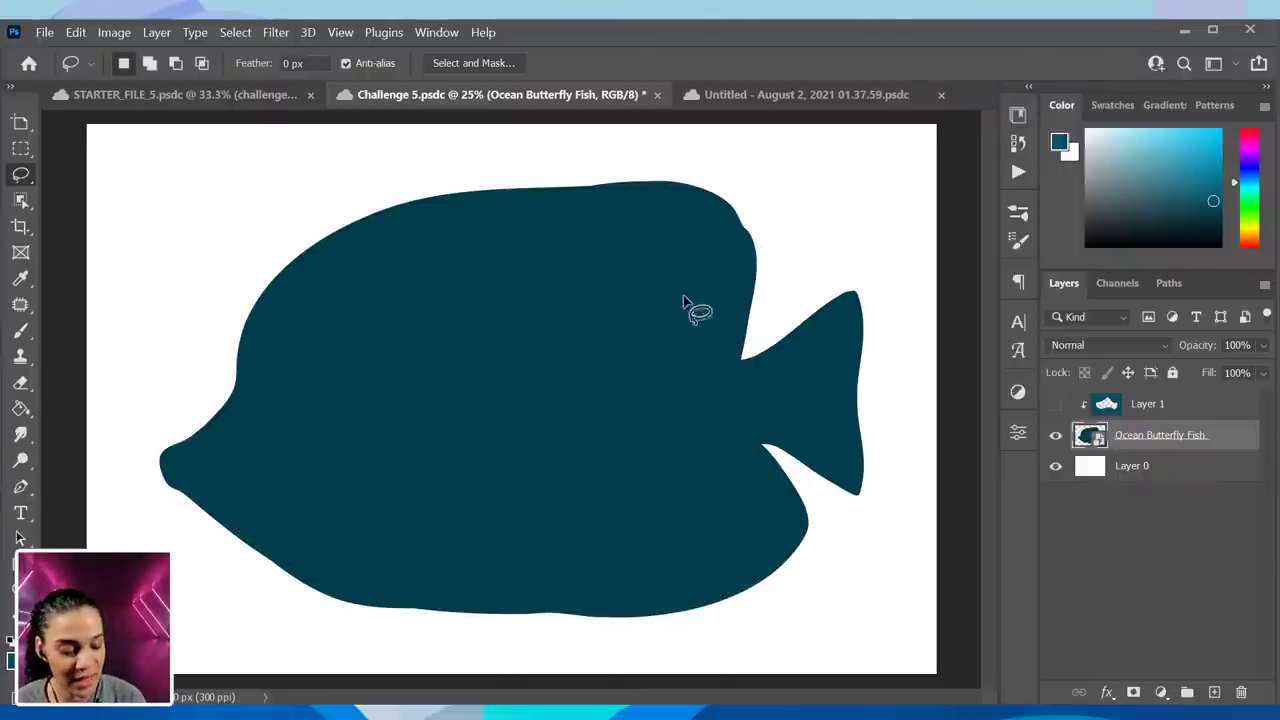
- Lasso a closed wavy shape inside the fish and invert the selection
mouse_move(715, 300)
mouse_down()
mouse_move(618, 232)
mouse_move(497, 292)
mouse_move(357, 259)
mouse_move(306, 325)
mouse_move(361, 399)
mouse_move(297, 465)
mouse_move(286, 549)
mouse_move(518, 534)
mouse_move(610, 594)
mouse_move(723, 543)
mouse_move(779, 471)
mouse_move(848, 461)
mouse_up()
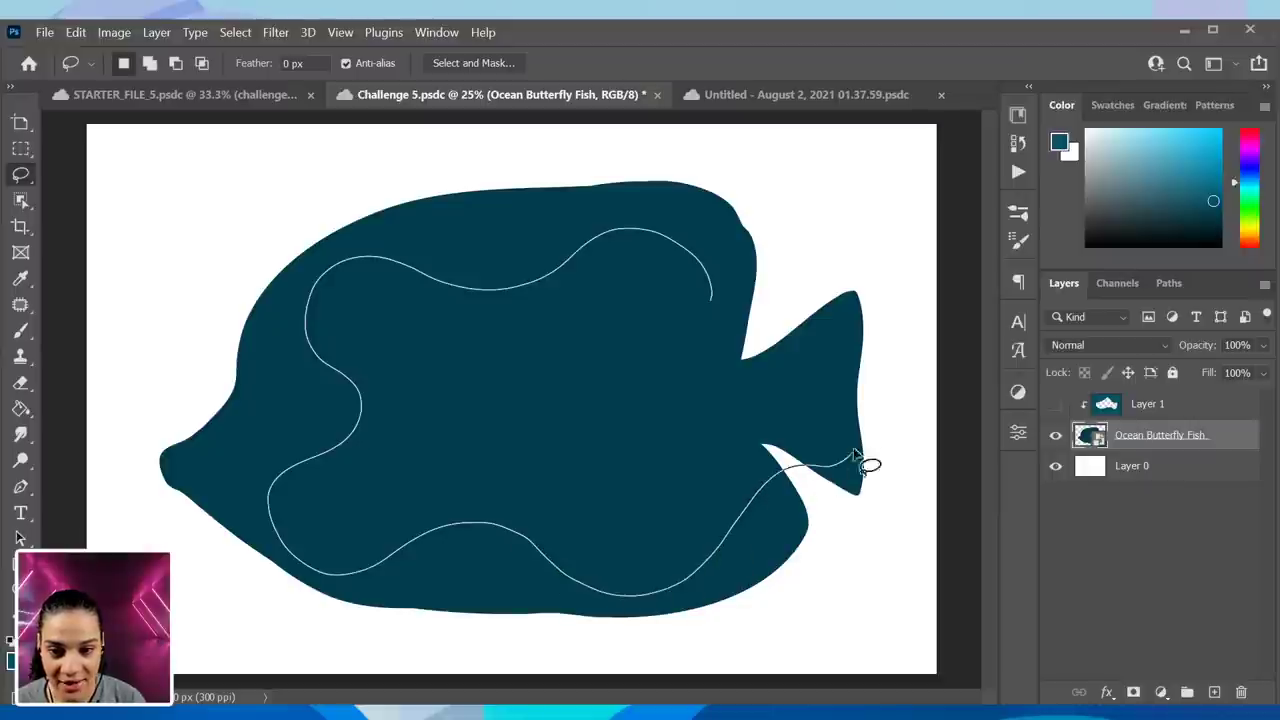
drag(713, 293, 716, 296)
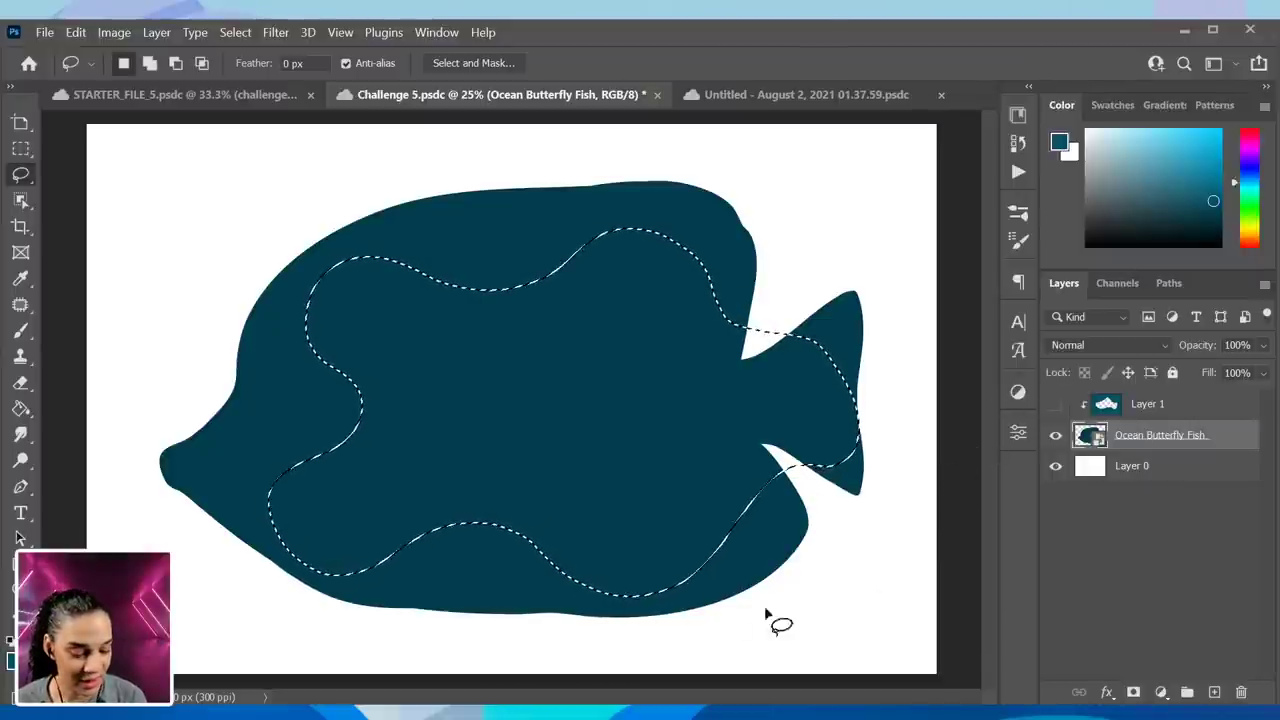
key(ctrl)
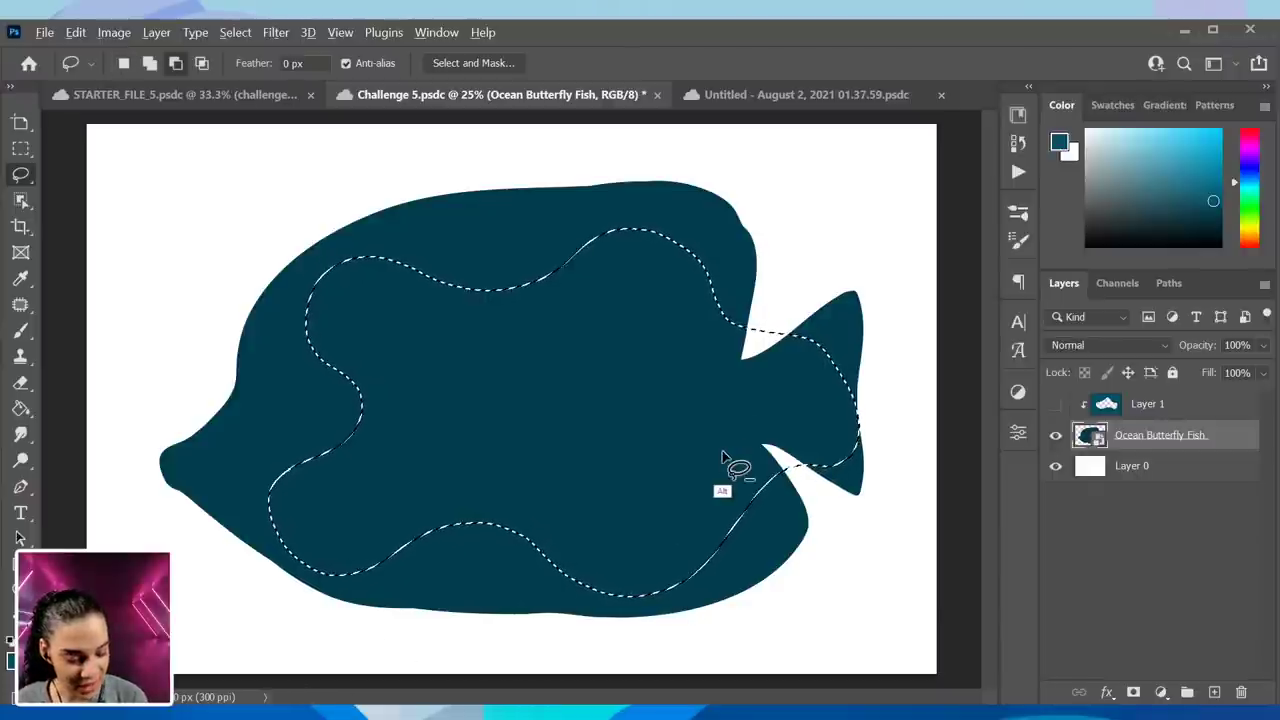
mouse_move(722, 462)
mouse_down()
mouse_move(634, 466)
mouse_move(640, 480)
mouse_move(703, 463)
mouse_move(725, 473)
mouse_up()
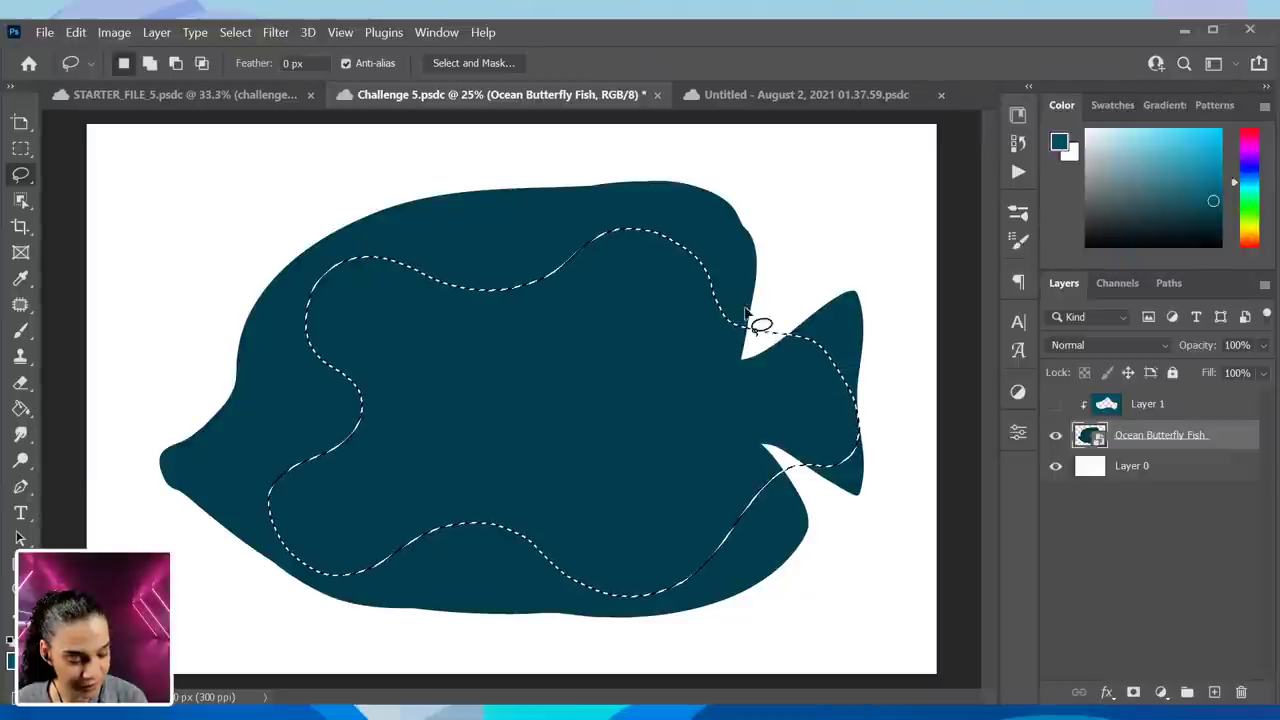
right_click(530, 352)
click(637, 376)
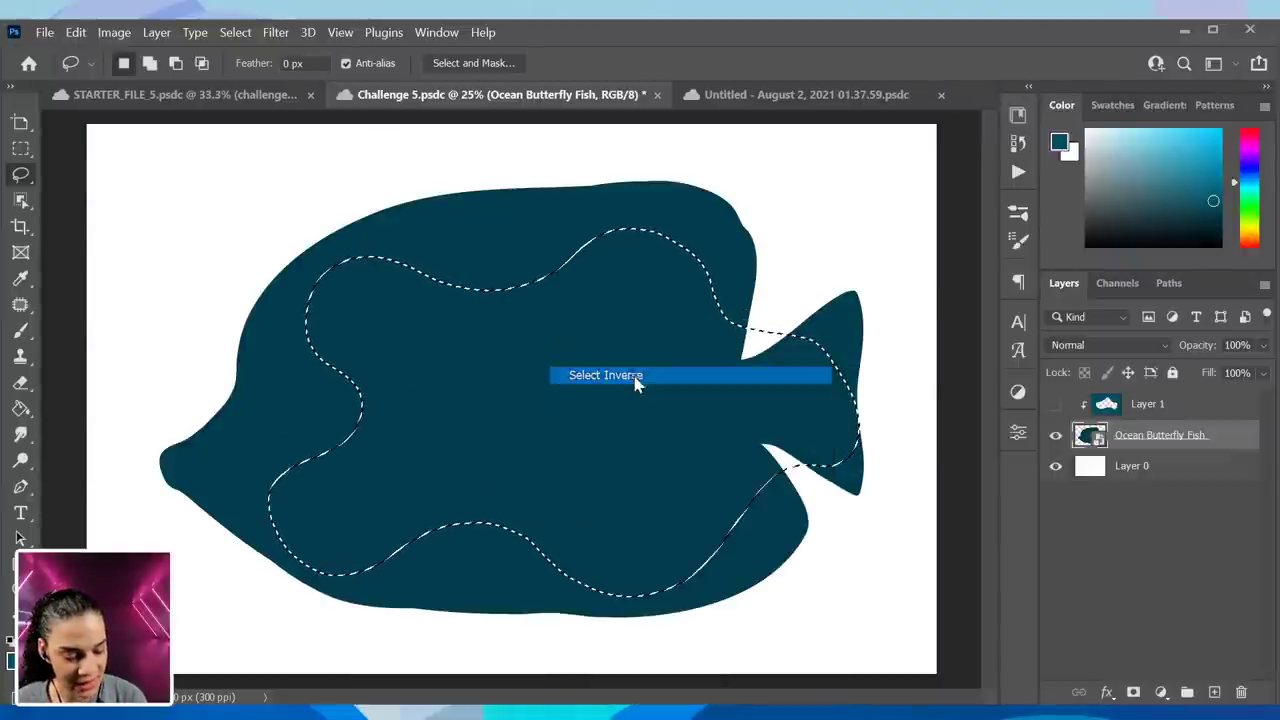
- Fill the area around the wavy shape with teal on a new Layer 2, then deselect
key(g)
click(297, 385)
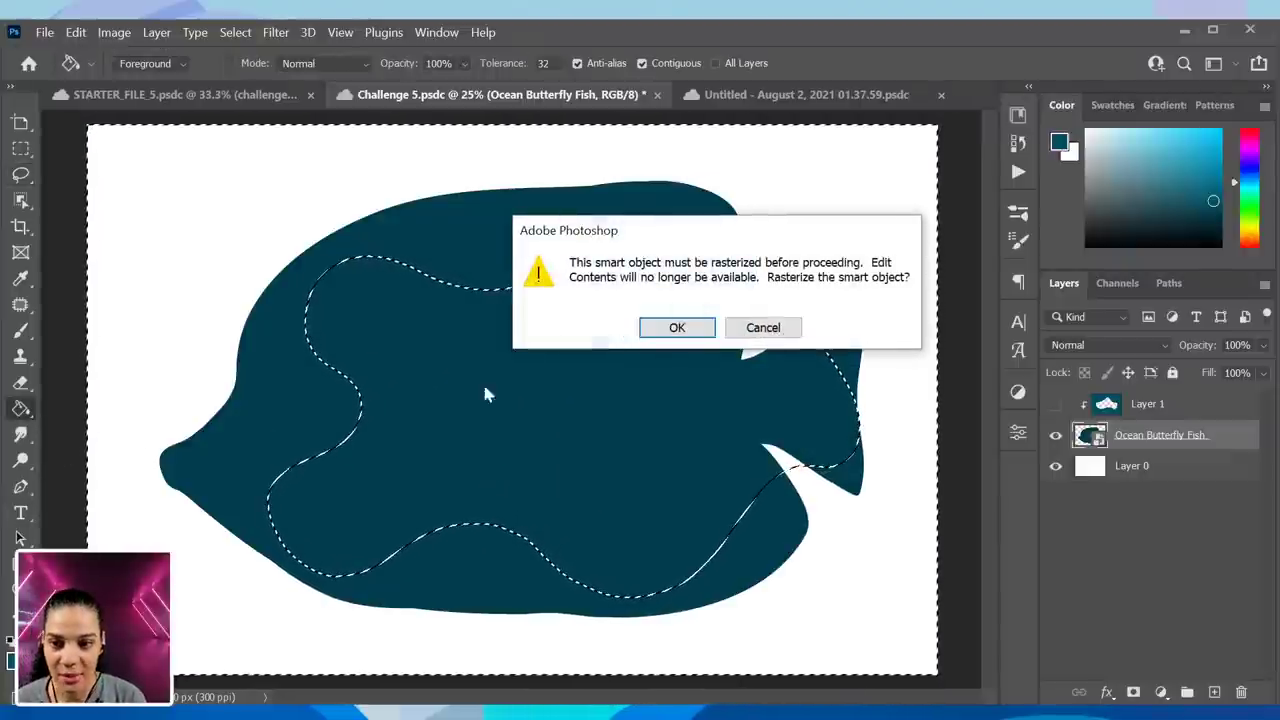
key(Escape)
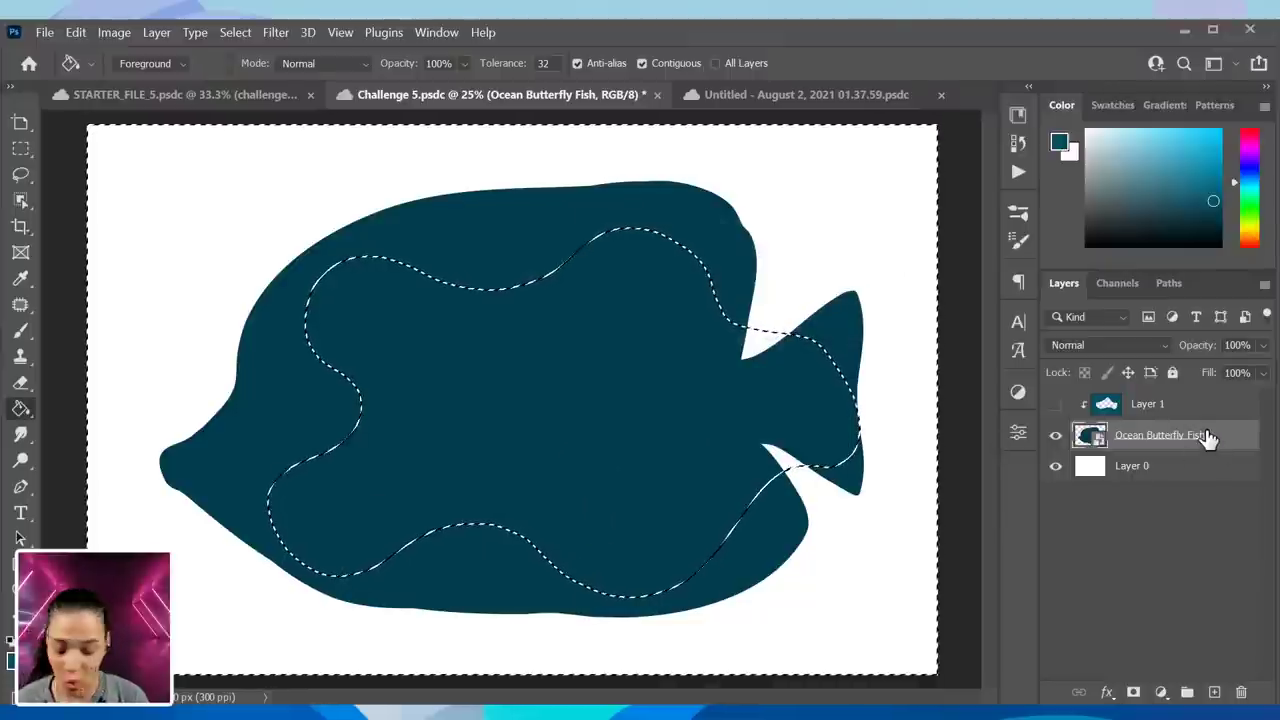
key(ctrl+shift+n)
key(Return)
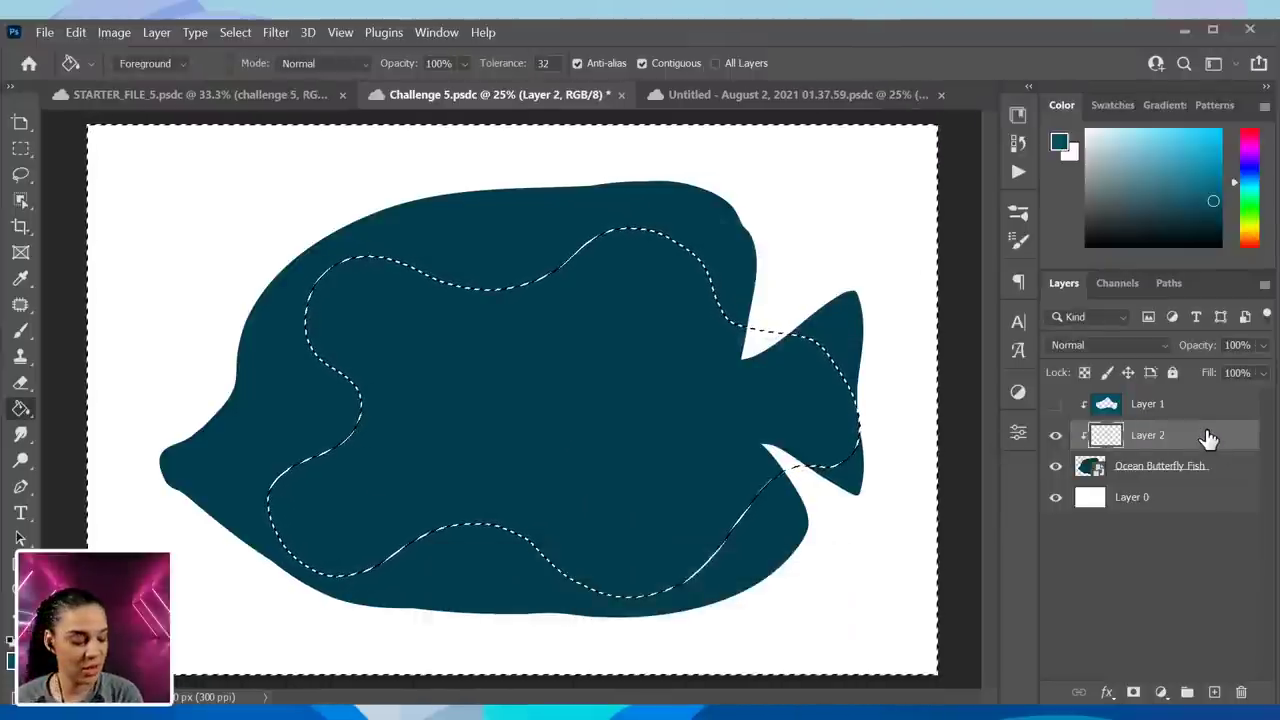
click(380, 434)
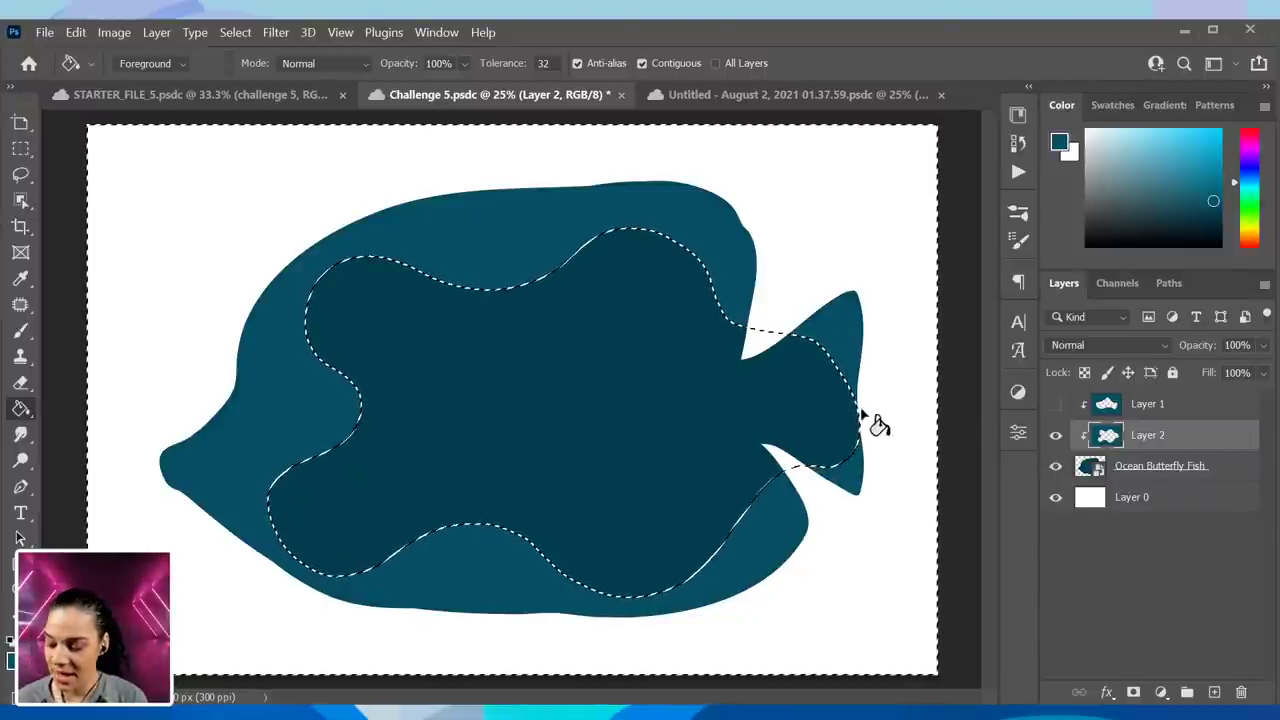
key(ctrl+d)
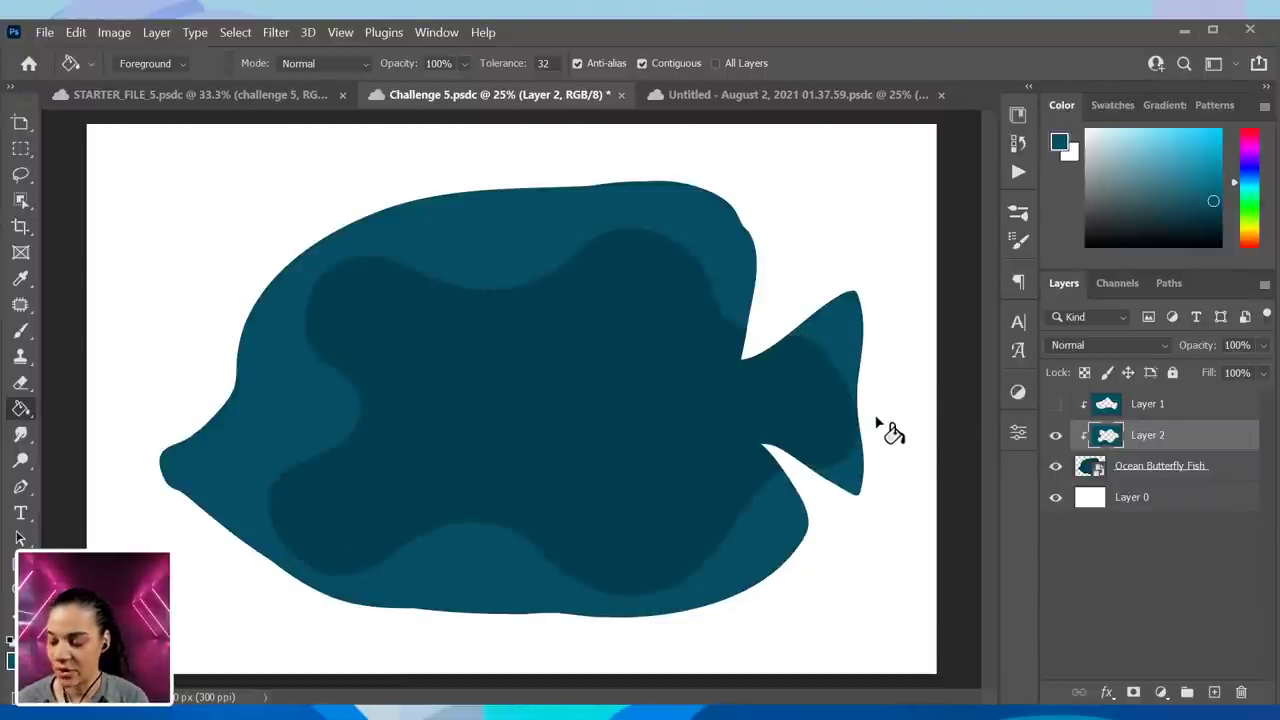
- Shift the Layer 2 shading about 43 px to the left
key(ctrl+t)
drag(783, 425, 740, 422)
key(Return)
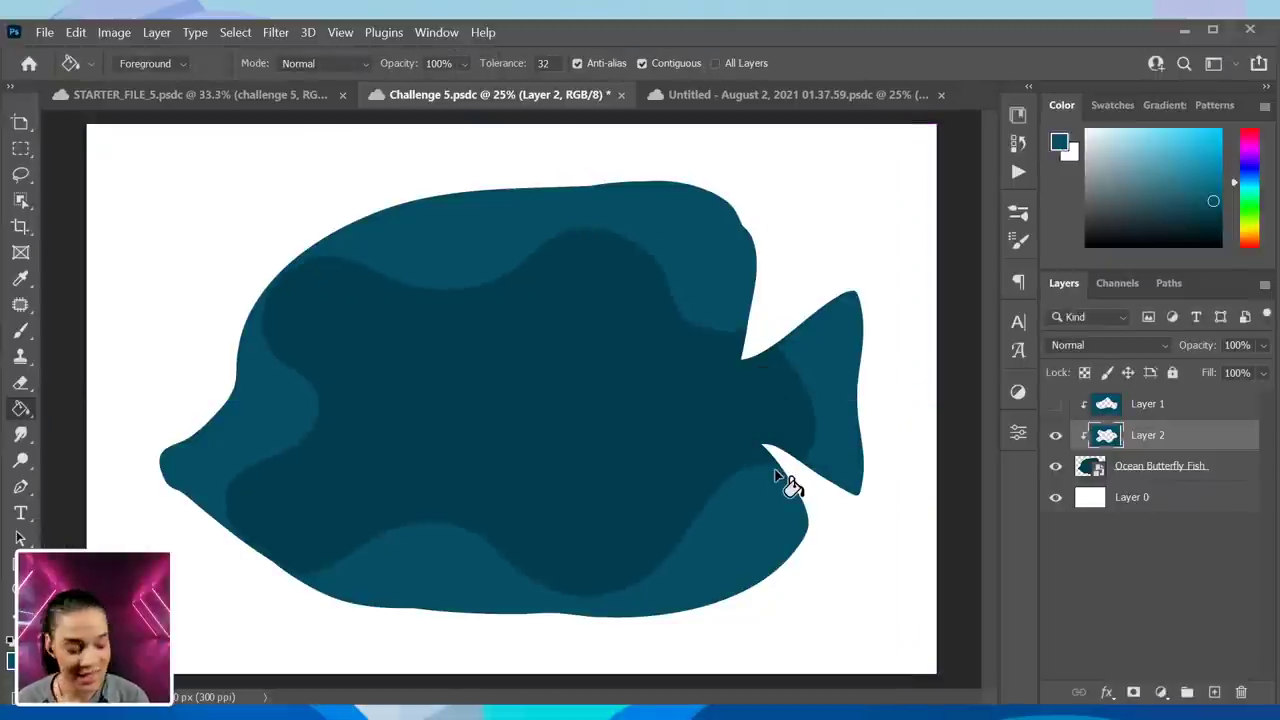
- Hide Layer 2 and add a new Layer 3 clipped to Ocean Butterfly Fish
click(1055, 437)
click(1212, 470)
key(ctrl+shift+n)
key(Return)
- Set the brush to Hard Round Pressure Opacity at 500 px, checking its tip spacing
key(b)
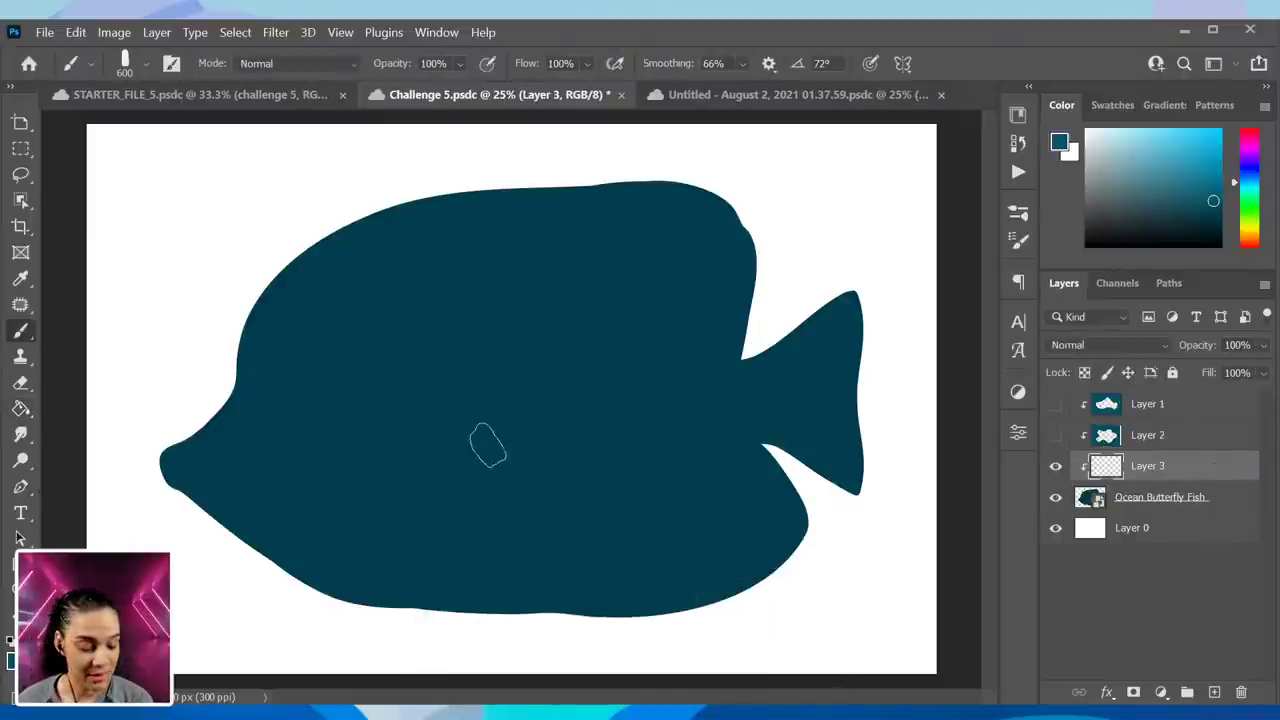
right_click(625, 408)
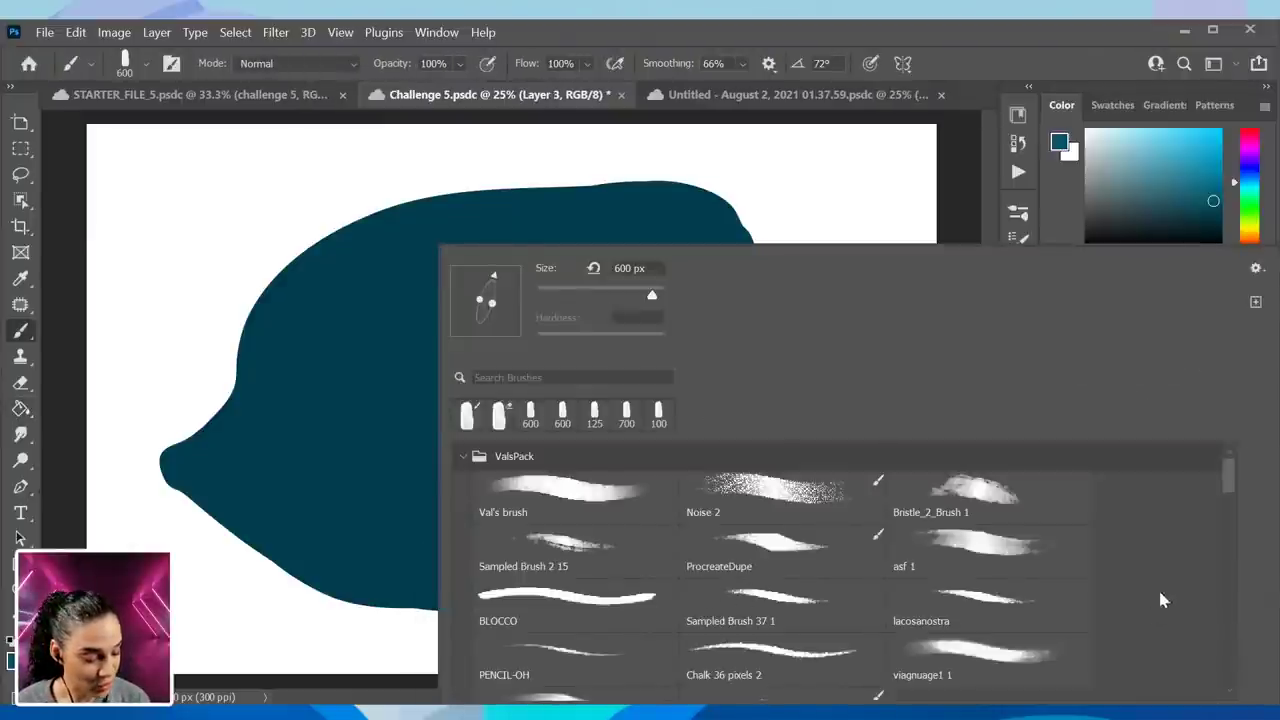
mouse_move(1229, 476)
mouse_down()
mouse_move(1234, 636)
mouse_move(1229, 505)
mouse_up()
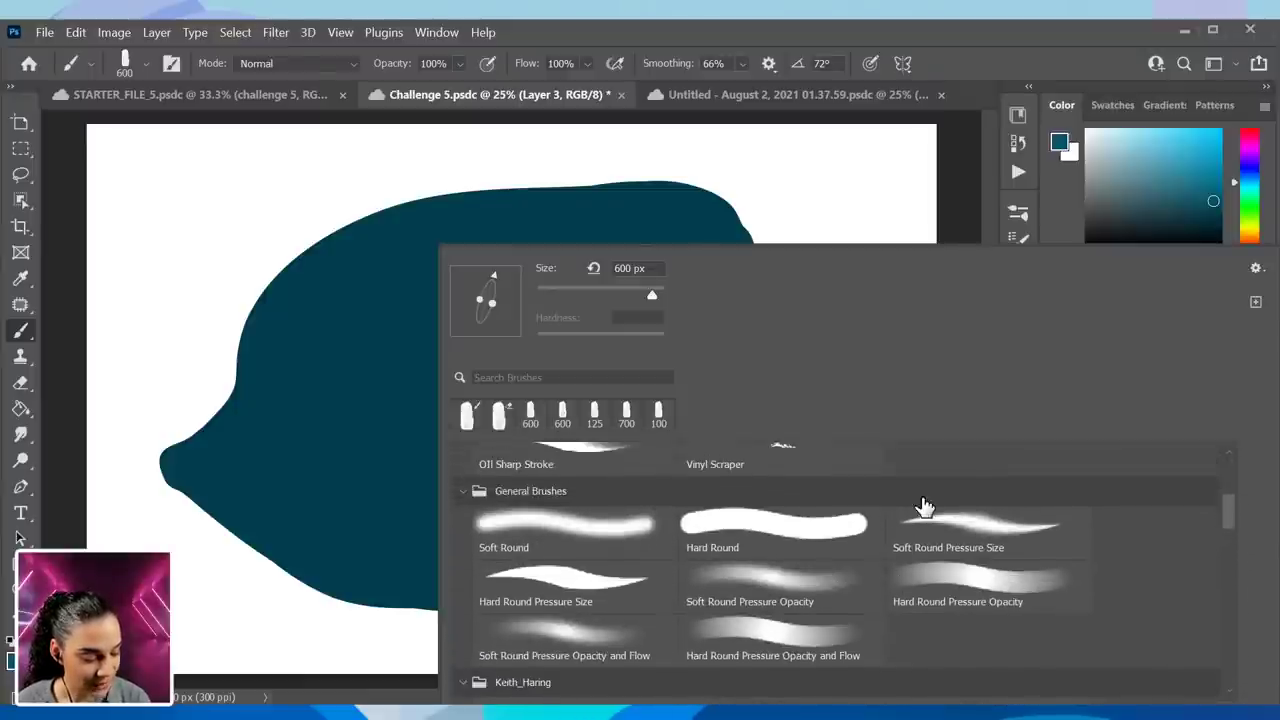
click(993, 592)
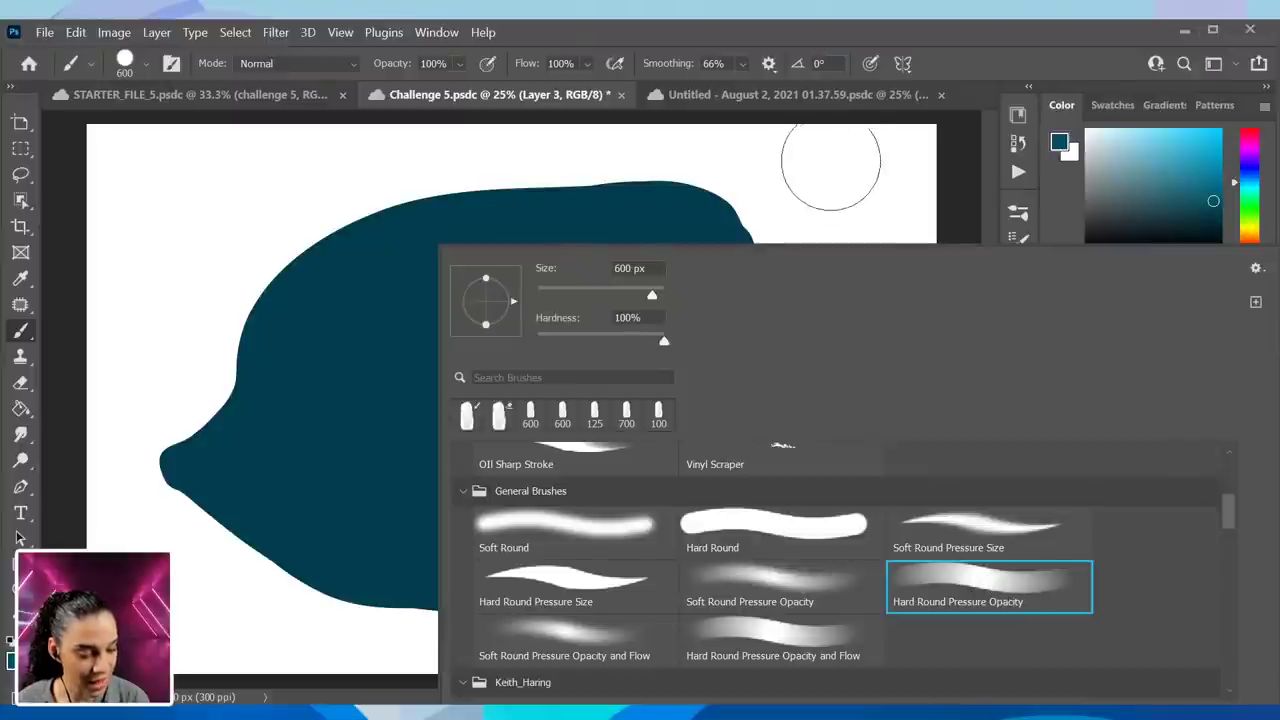
click(742, 64)
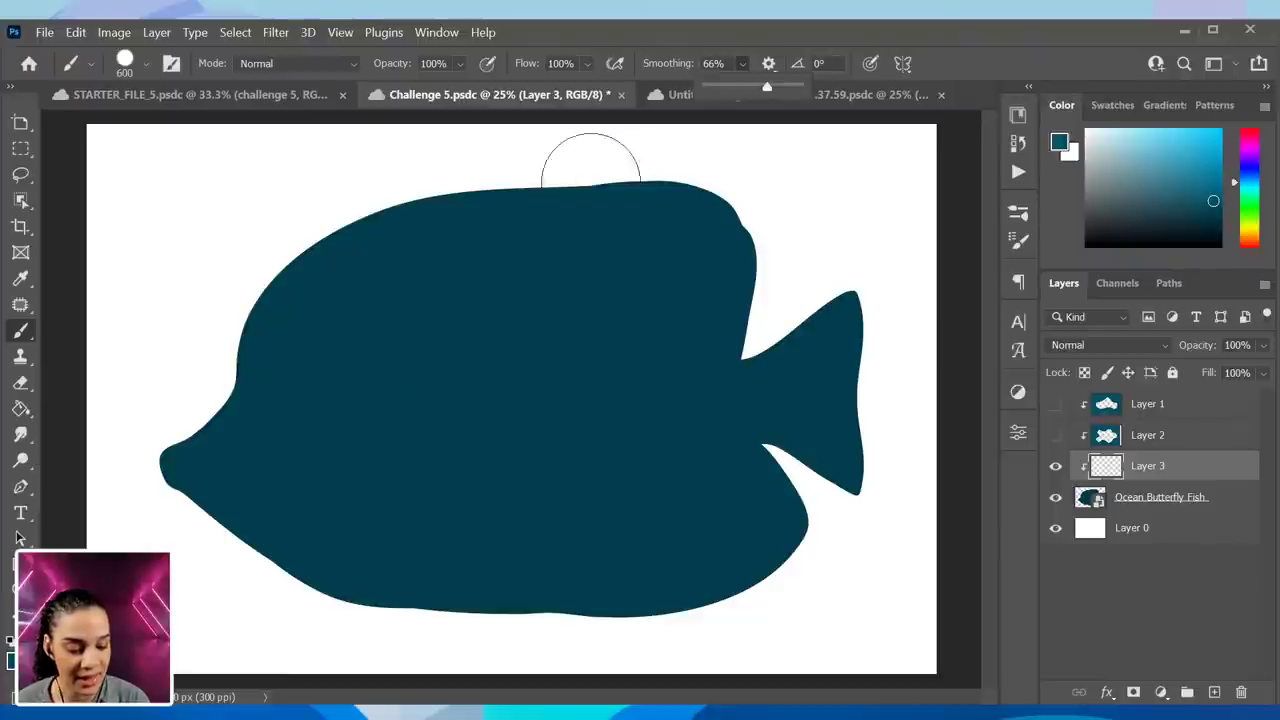
click(171, 64)
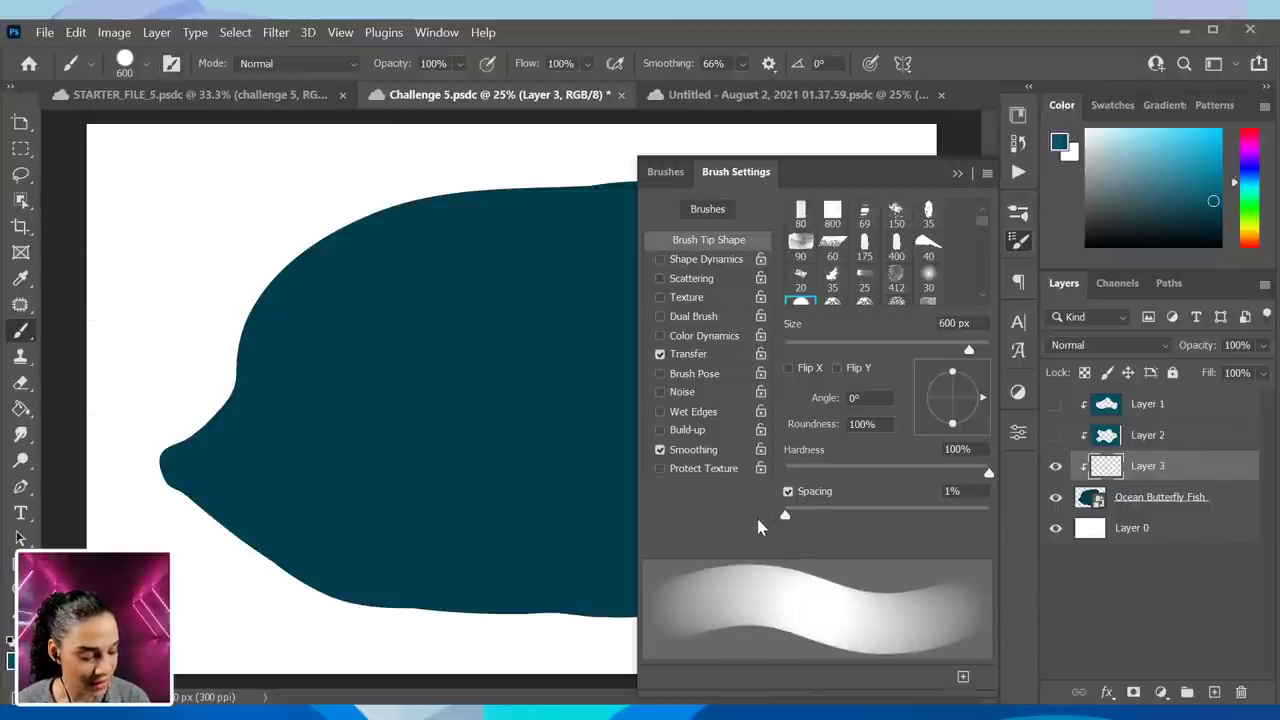
mouse_move(786, 519)
mouse_down()
mouse_move(837, 517)
mouse_move(789, 517)
mouse_move(822, 517)
mouse_move(801, 518)
mouse_up()
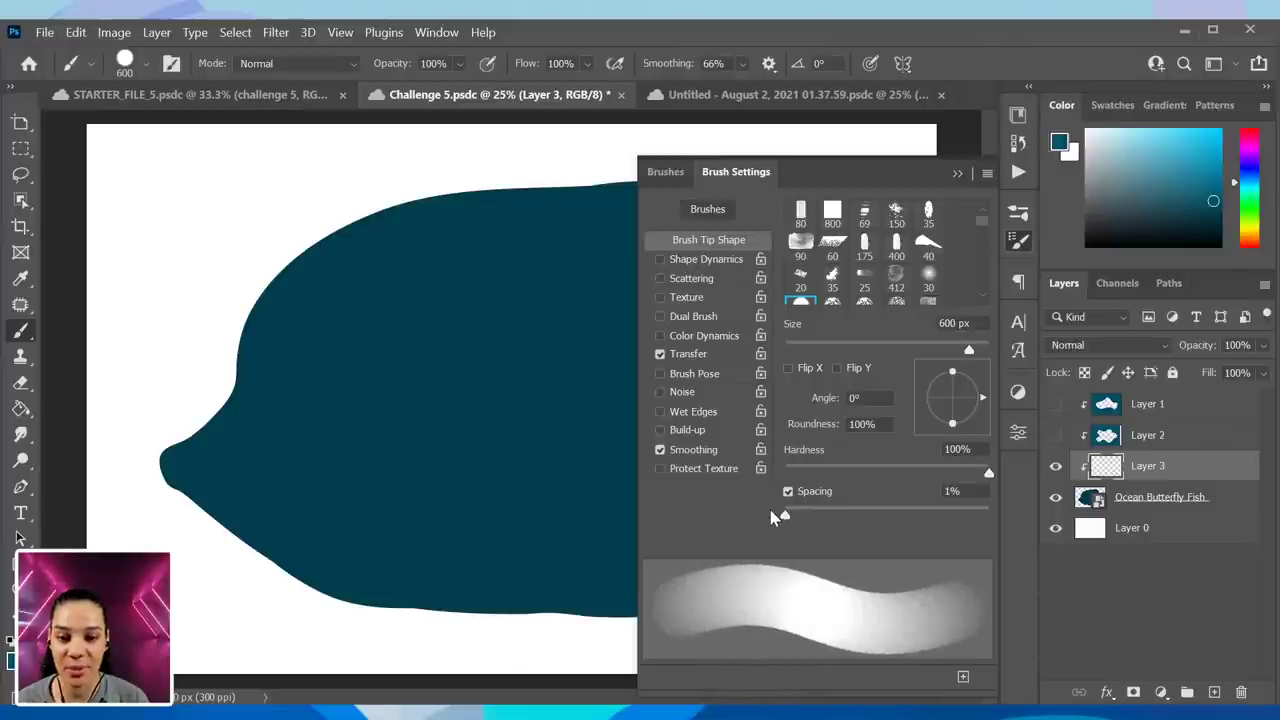
click(1020, 241)
key(bracketleft)
- Paint trial lighter teal strokes along the fish's top, face, belly and tail, then undo them all
mouse_move(511, 216)
mouse_down()
mouse_move(465, 203)
mouse_move(332, 252)
mouse_move(326, 327)
mouse_move(269, 405)
mouse_move(182, 460)
mouse_move(234, 560)
mouse_up()
key(ctrl+z)
mouse_move(577, 166)
mouse_down()
mouse_move(510, 190)
mouse_move(262, 295)
mouse_move(230, 535)
mouse_move(237, 620)
mouse_up()
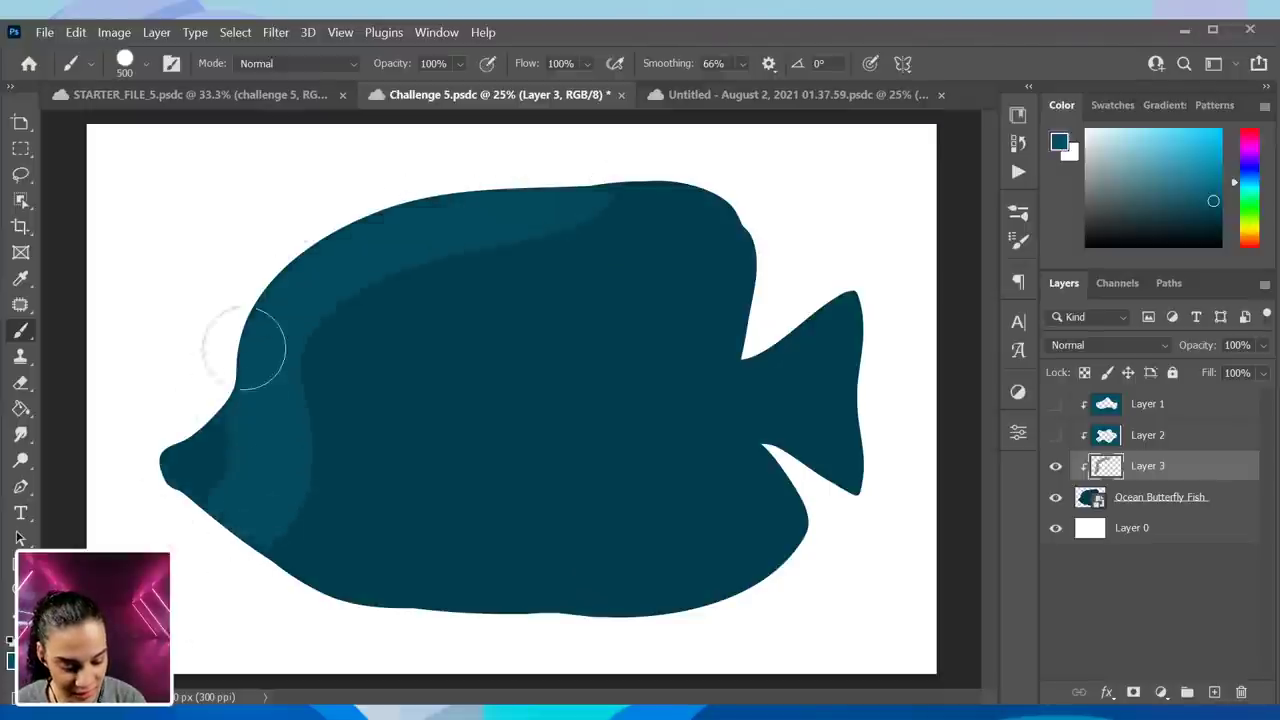
middle_click(330, 588)
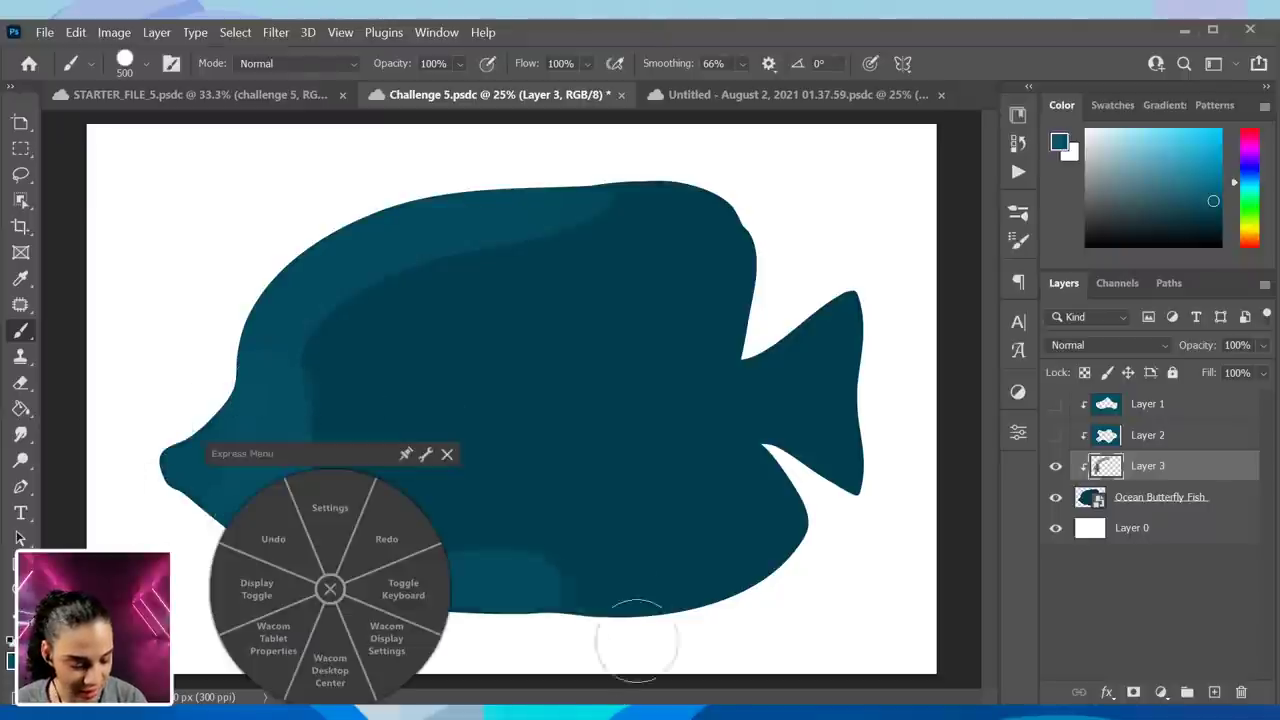
click(447, 454)
mouse_move(286, 494)
mouse_down()
mouse_move(569, 572)
mouse_move(810, 589)
mouse_move(894, 543)
mouse_up()
drag(826, 503, 826, 402)
mouse_move(799, 478)
mouse_down()
mouse_move(789, 563)
mouse_move(799, 473)
mouse_up()
key(ctrl+z)
key(ctrl+z)
key(ctrl+z)
key(ctrl+z)
key(ctrl+z)
key(ctrl+z)
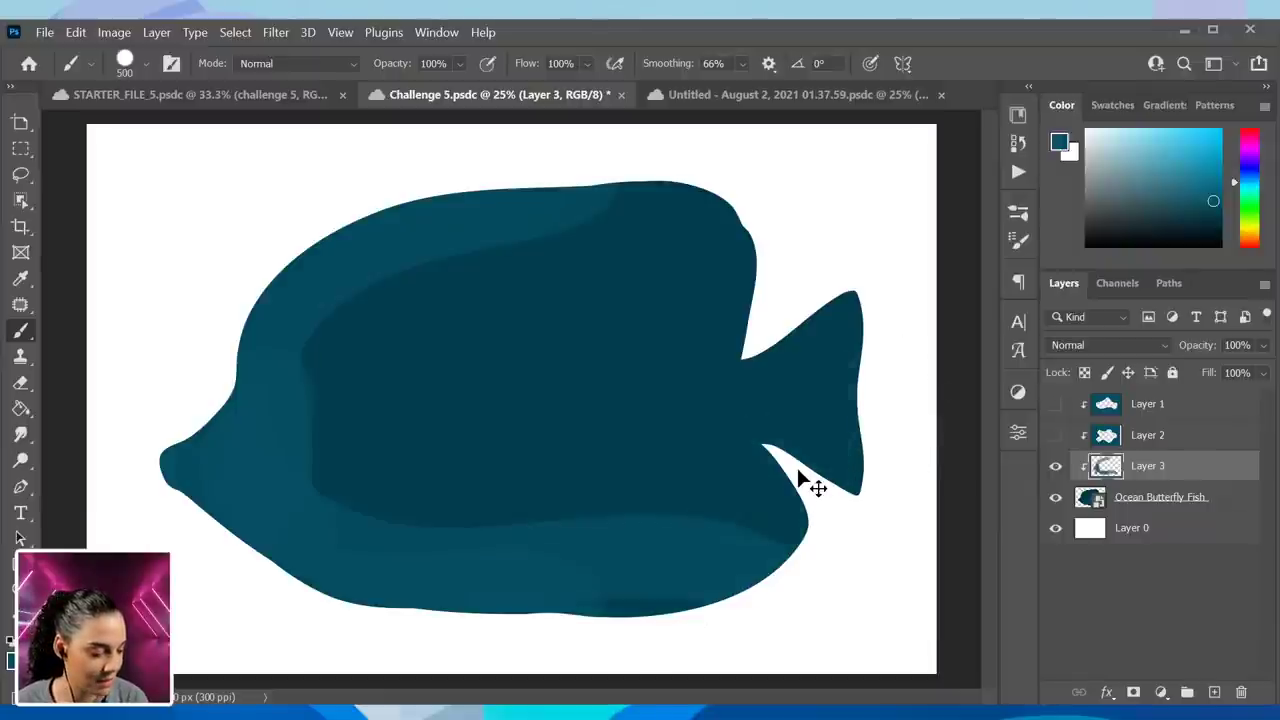
key(ctrl+z)
key(ctrl+z)
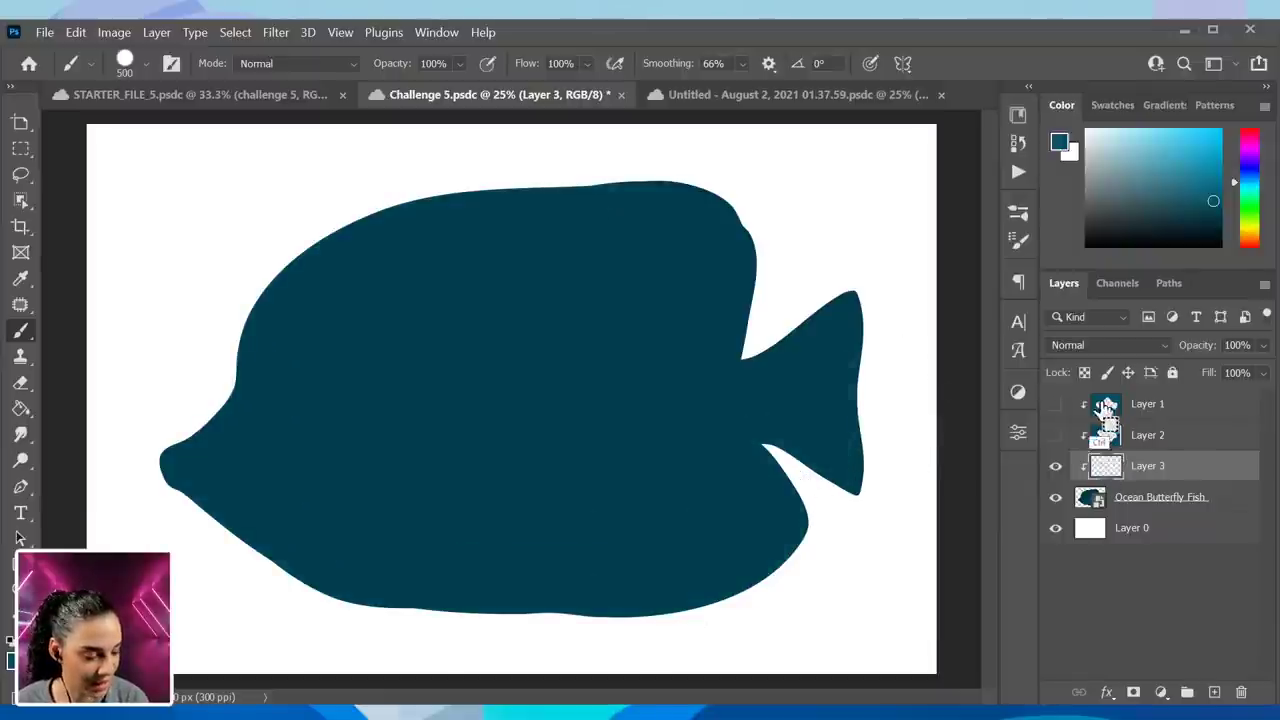
- Select the old Layers 1 and 2 together and remove them
click(1056, 405)
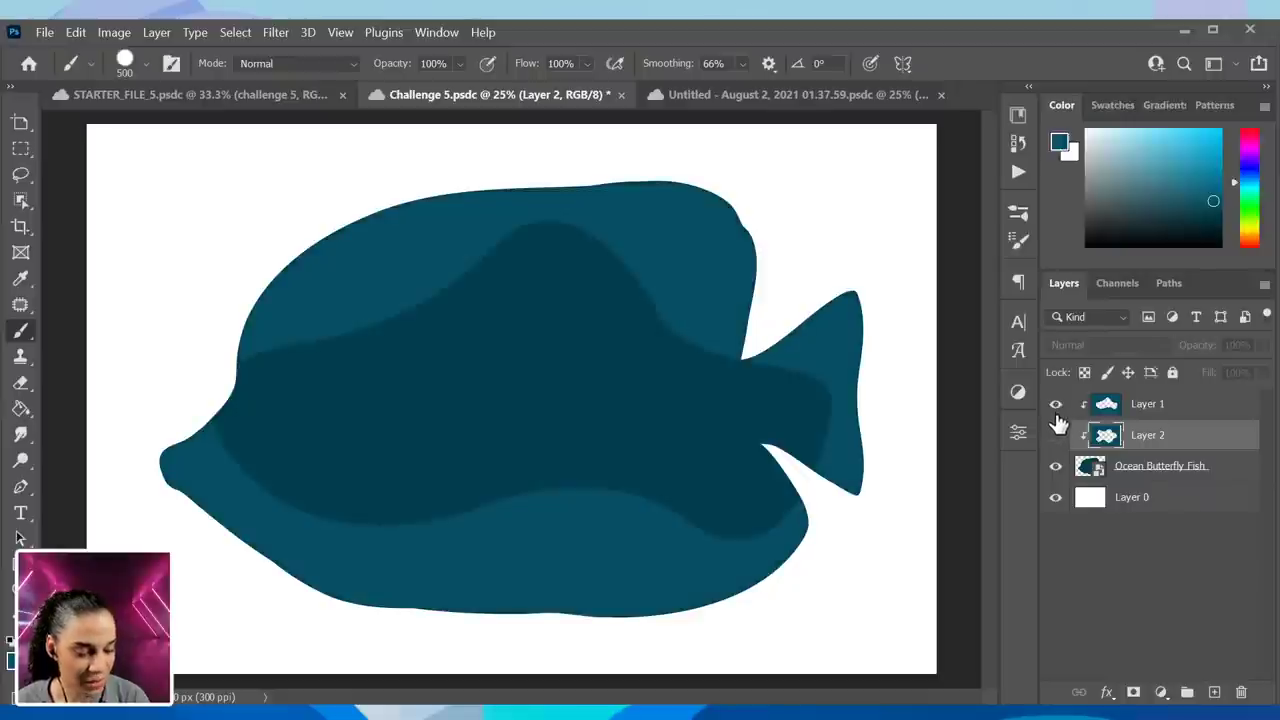
key(ctrl+z)
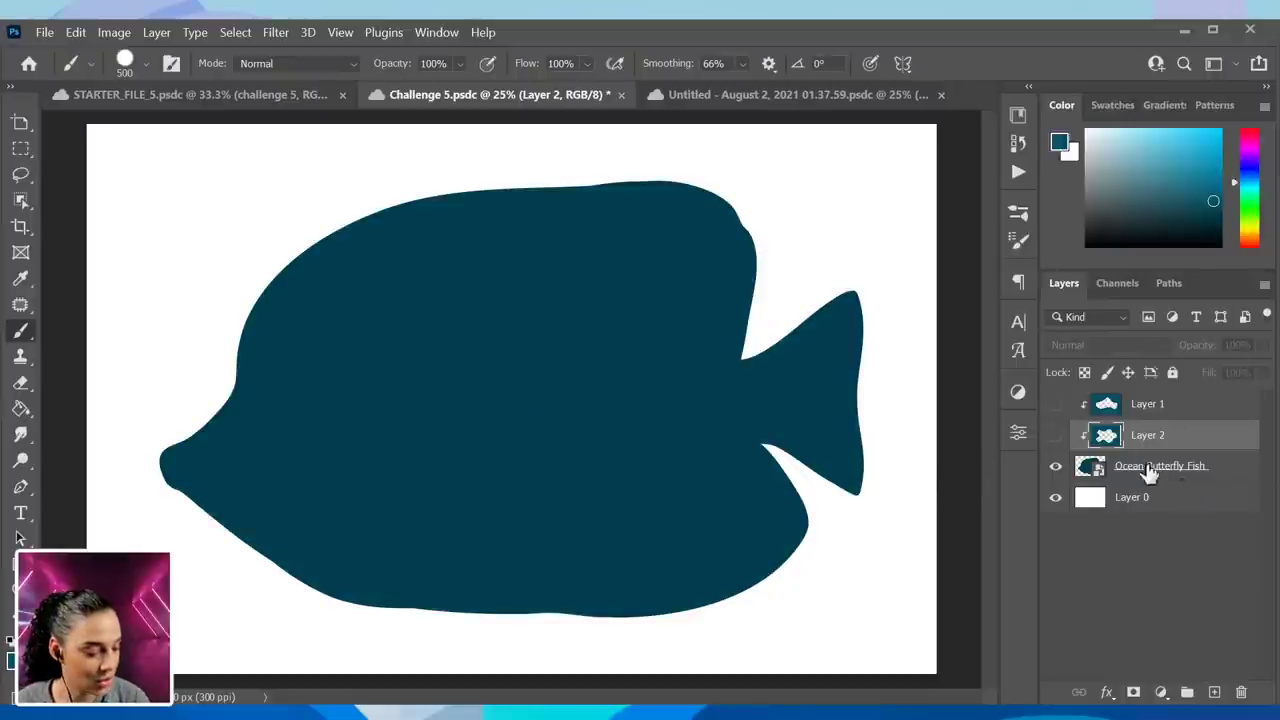
right_click(518, 325)
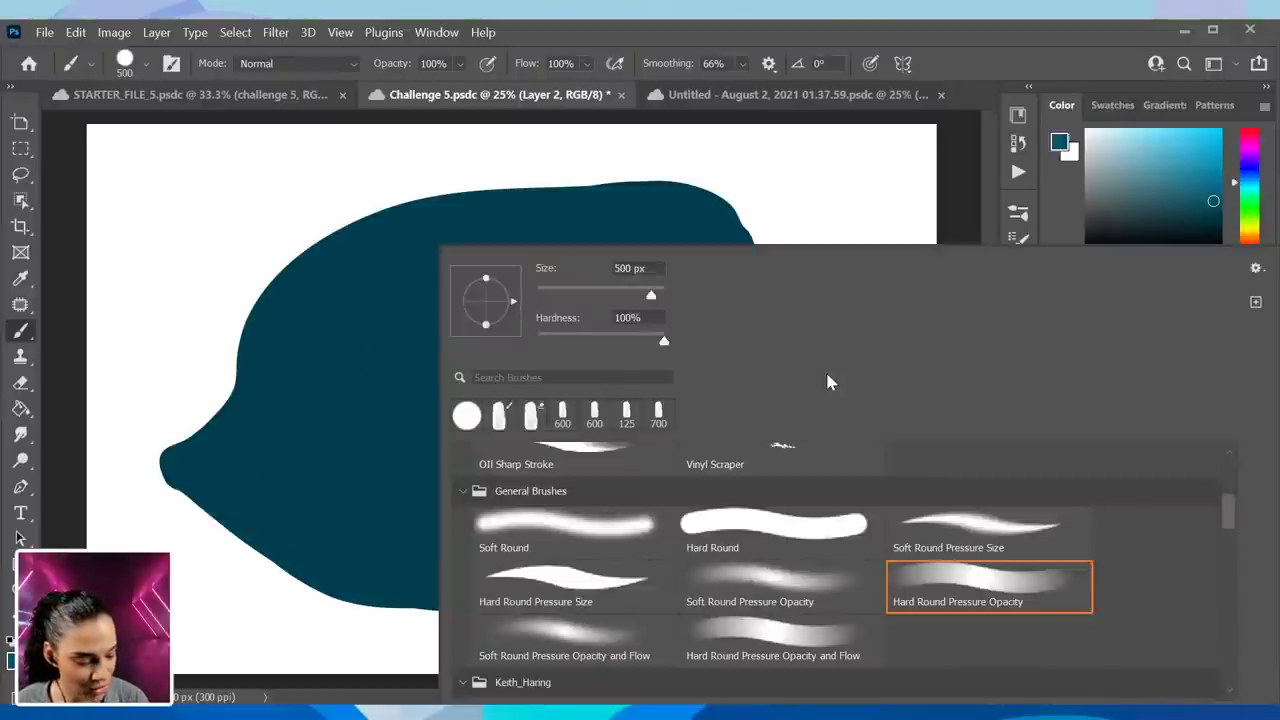
key(Escape)
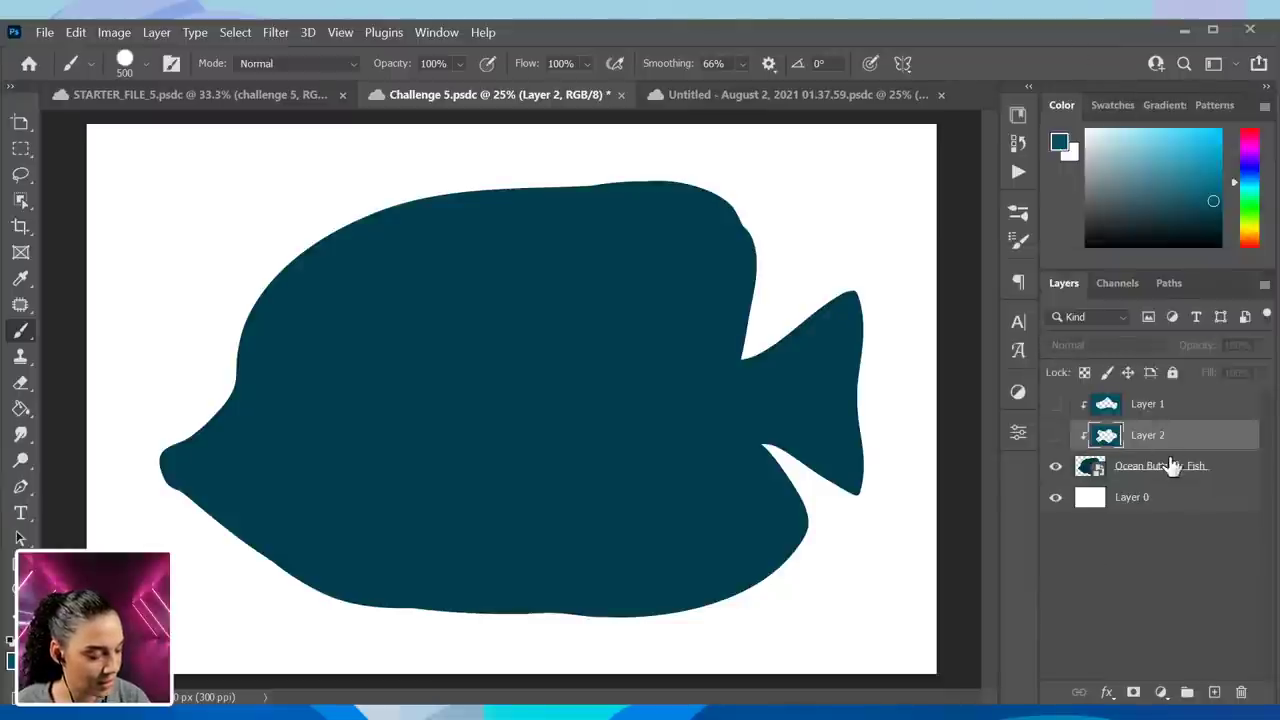
shift+click(1197, 413)
key(ctrl+e)
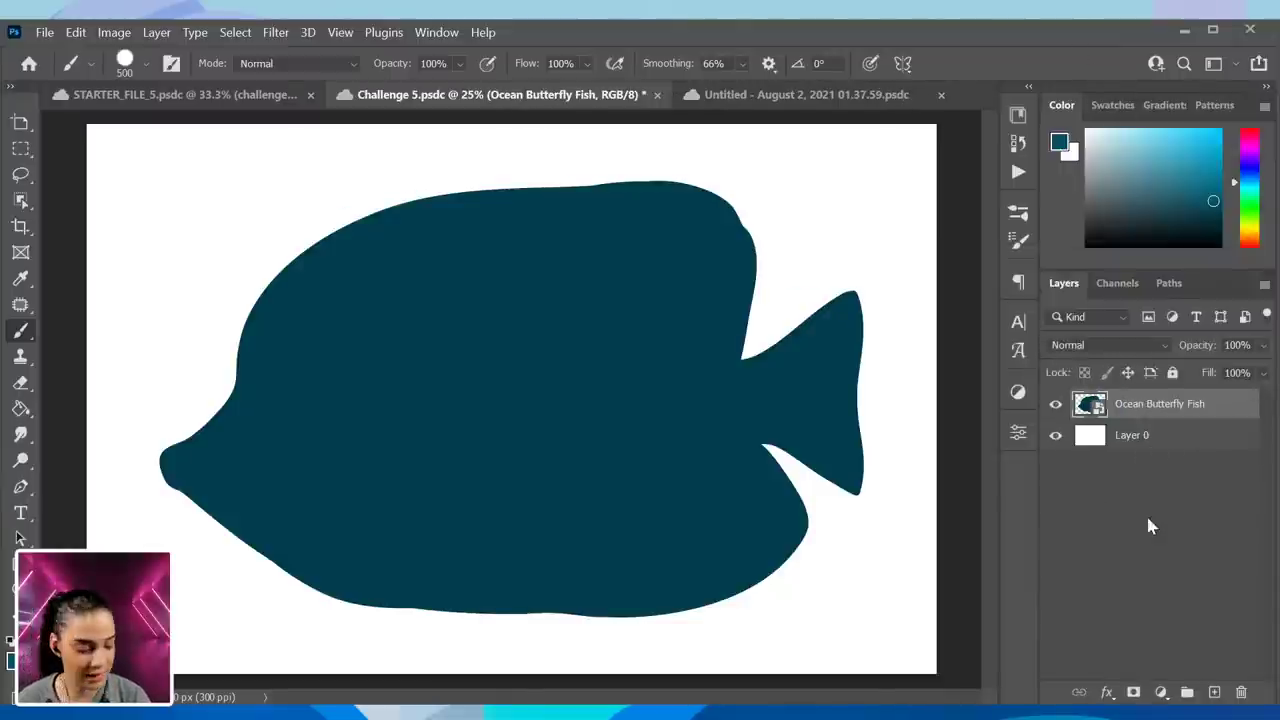
- Add a new empty Layer 1 clipped to the Ocean Butterfly Fish layer
key(ctrl+shift+alt+n)
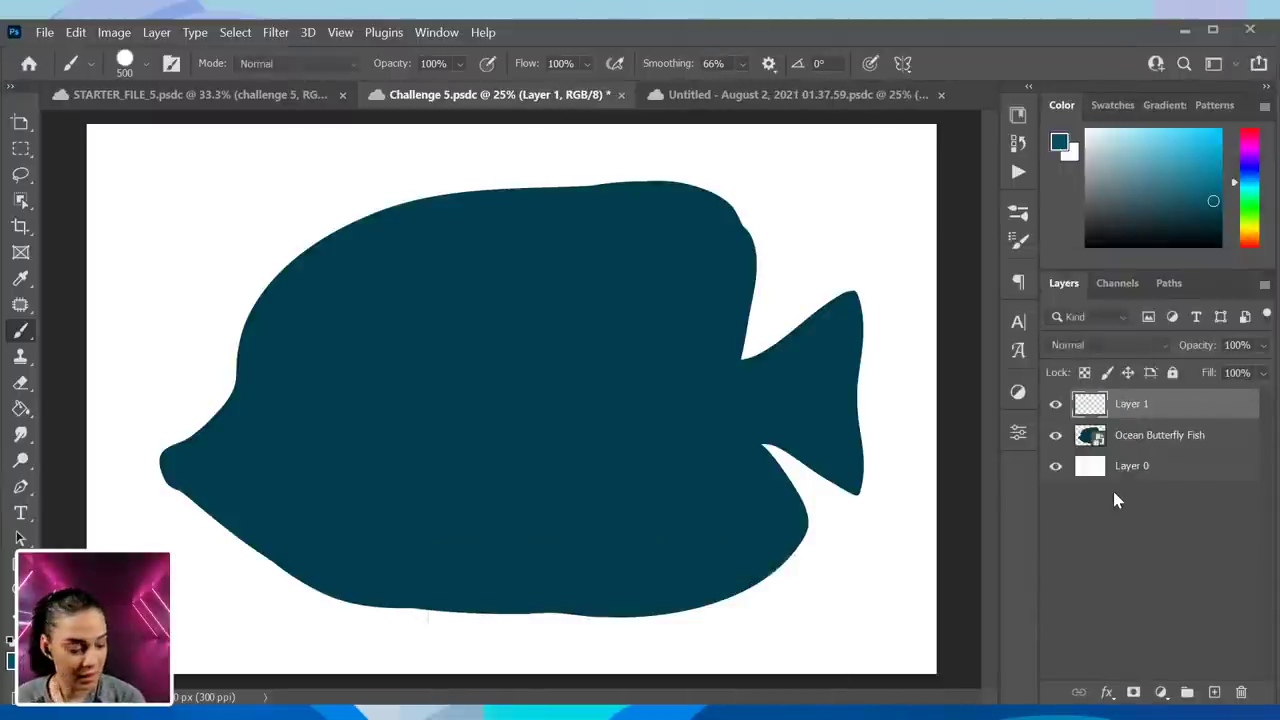
right_click(1205, 409)
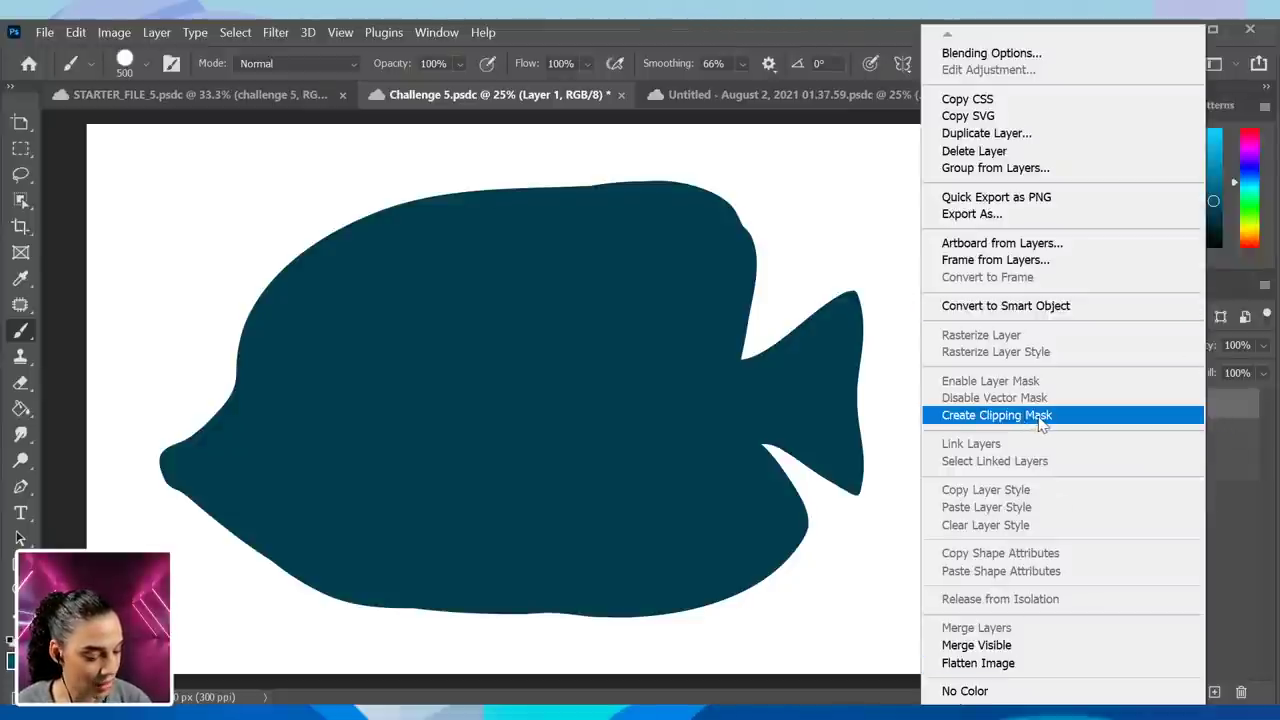
click(1043, 417)
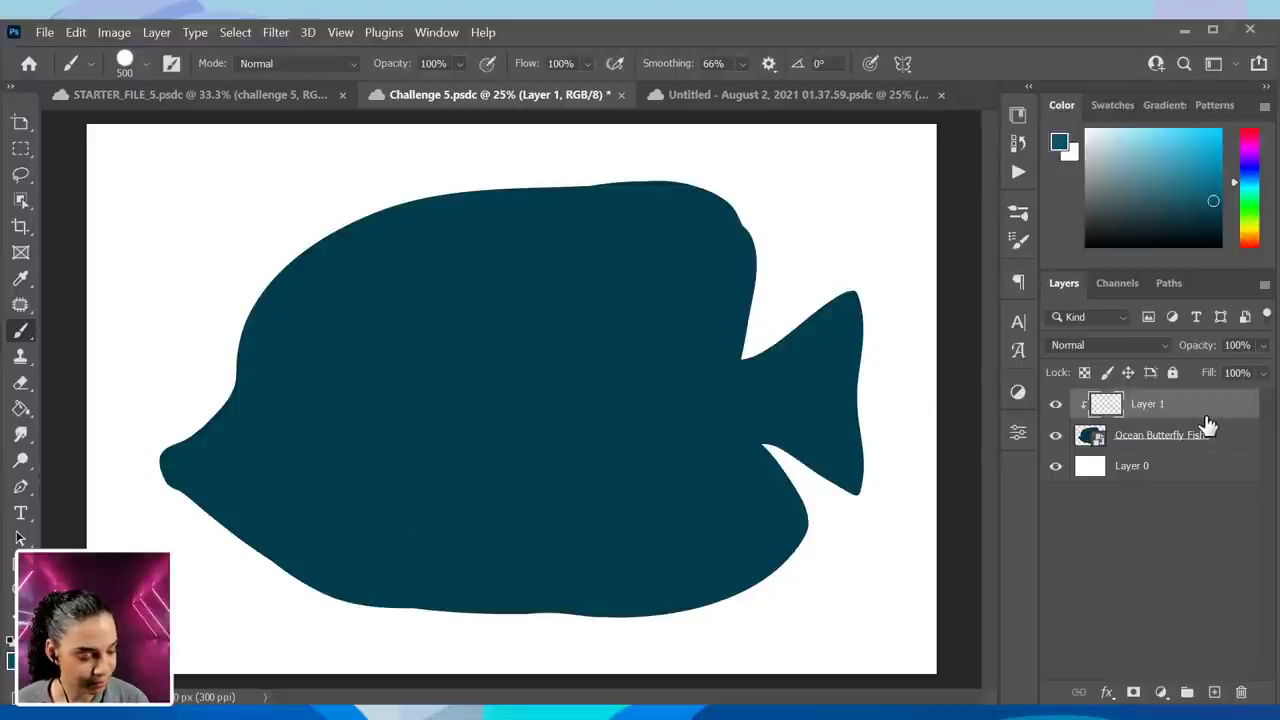
- Switch the brush to Hard Round Pressure Size with 1% spacing and 82% smoothing
right_click(454, 367)
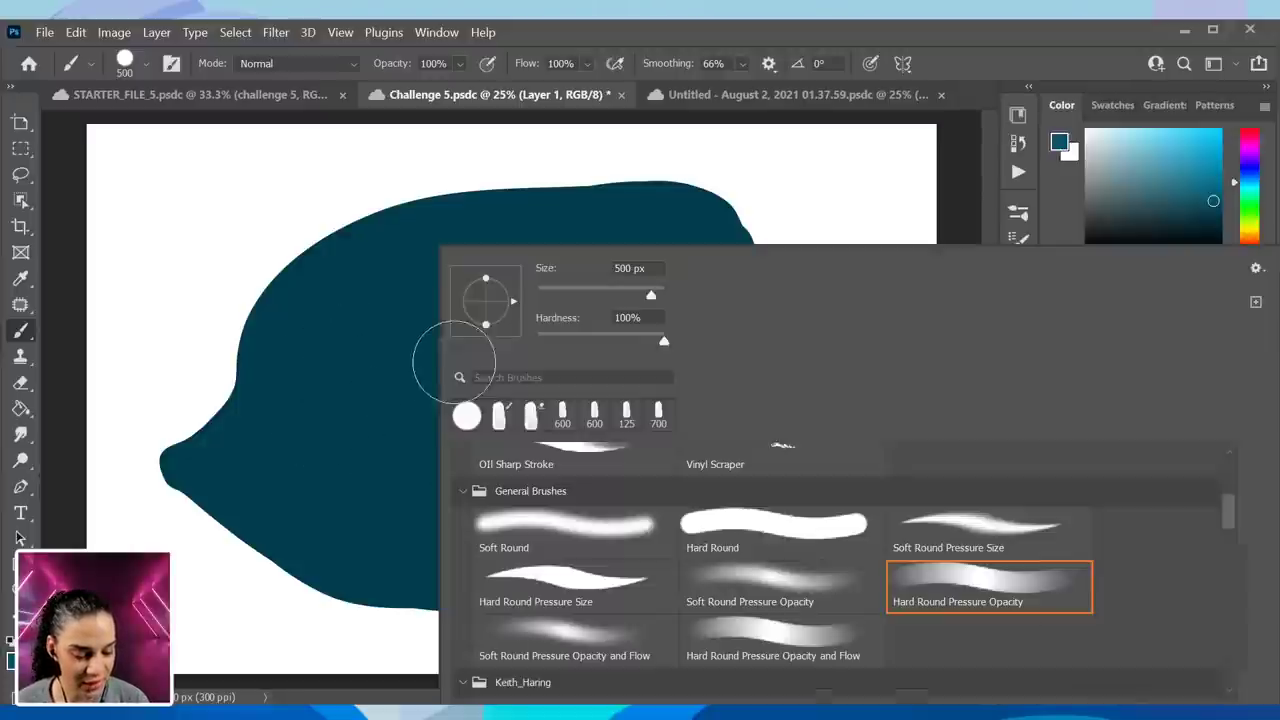
click(803, 538)
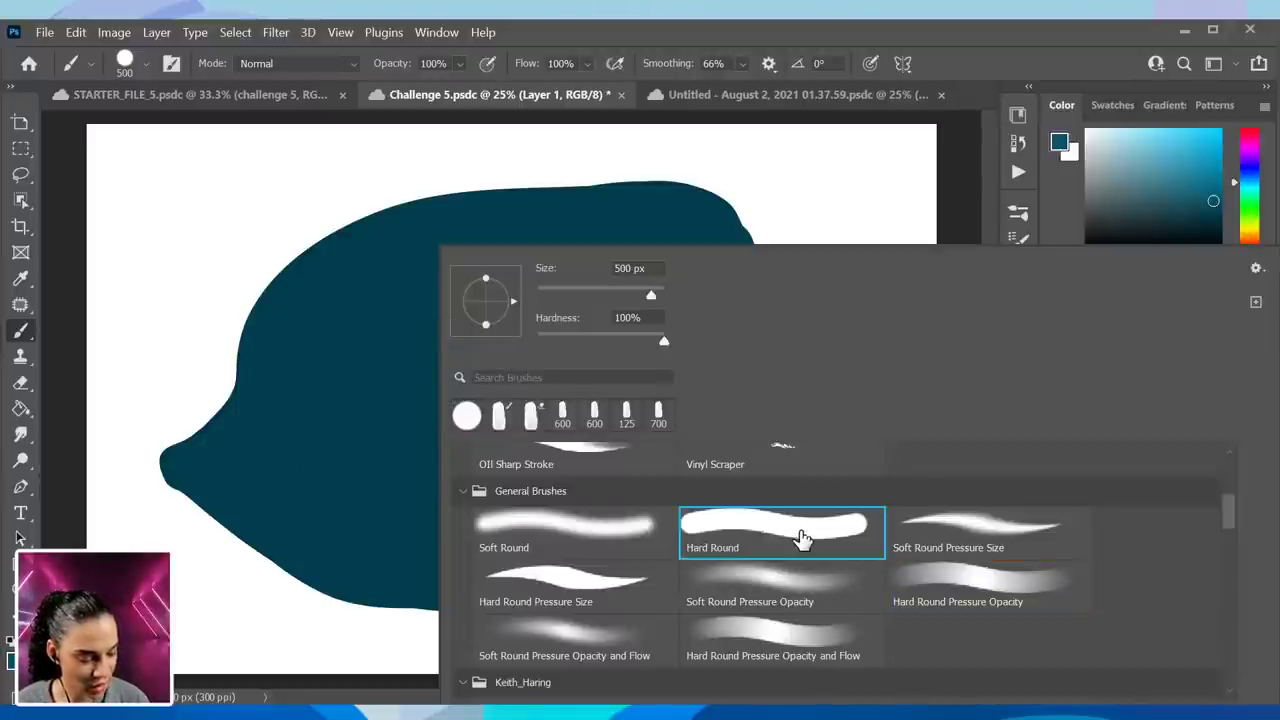
click(596, 583)
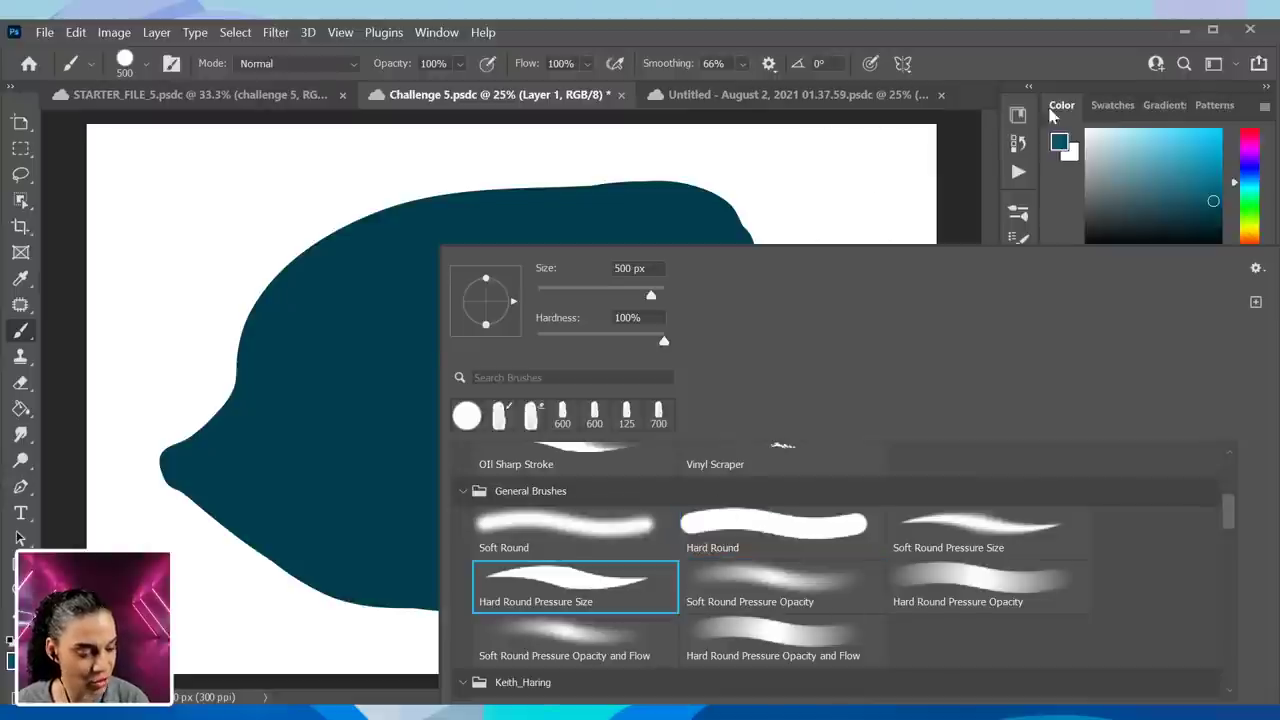
click(171, 63)
click(171, 63)
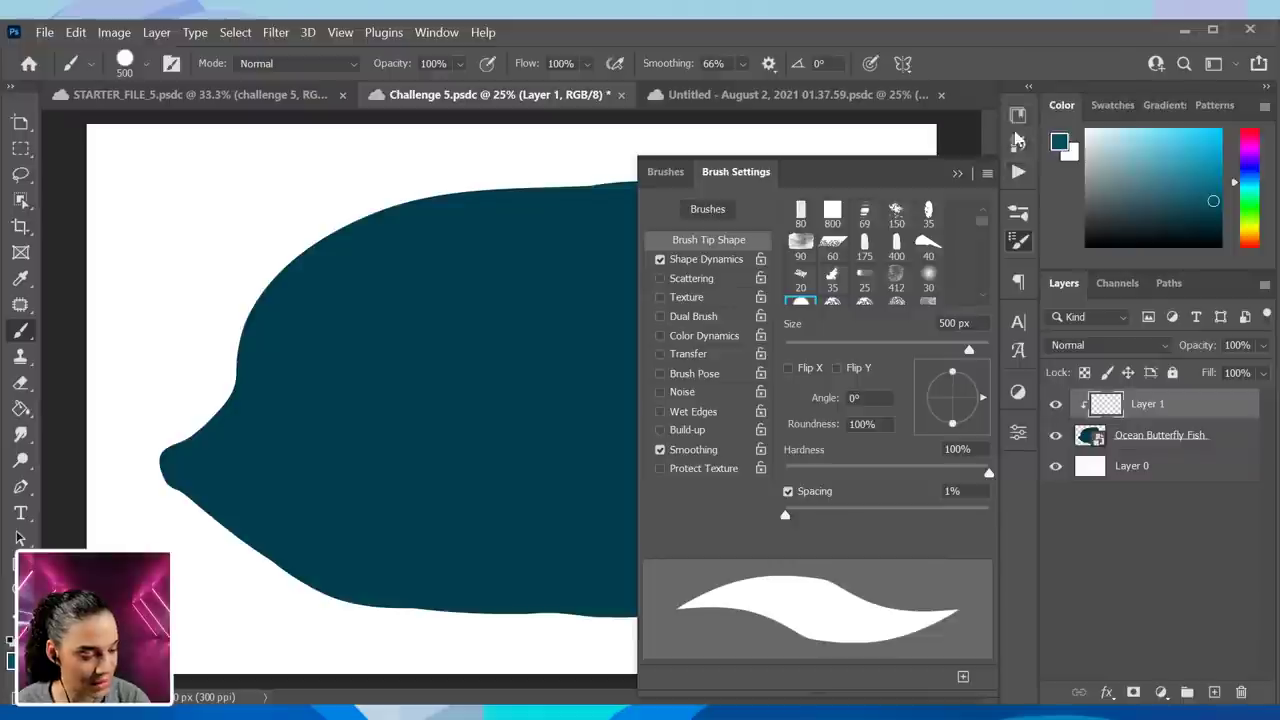
click(1018, 241)
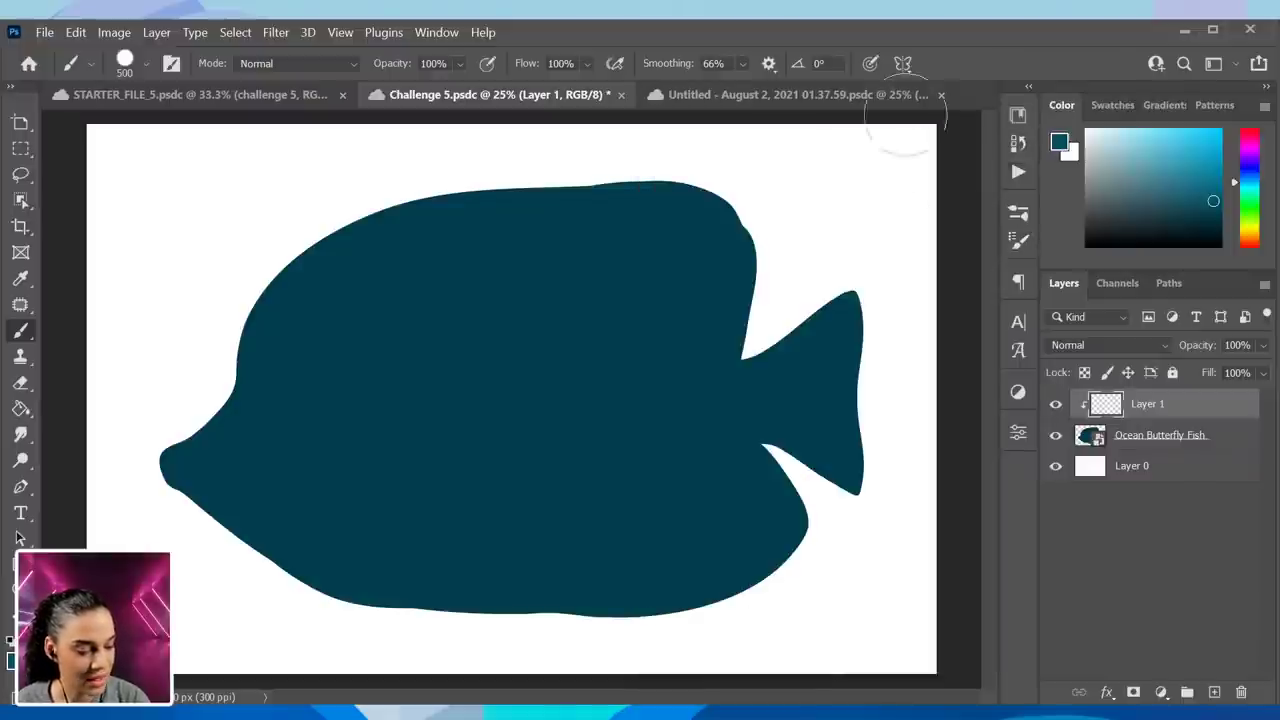
click(742, 64)
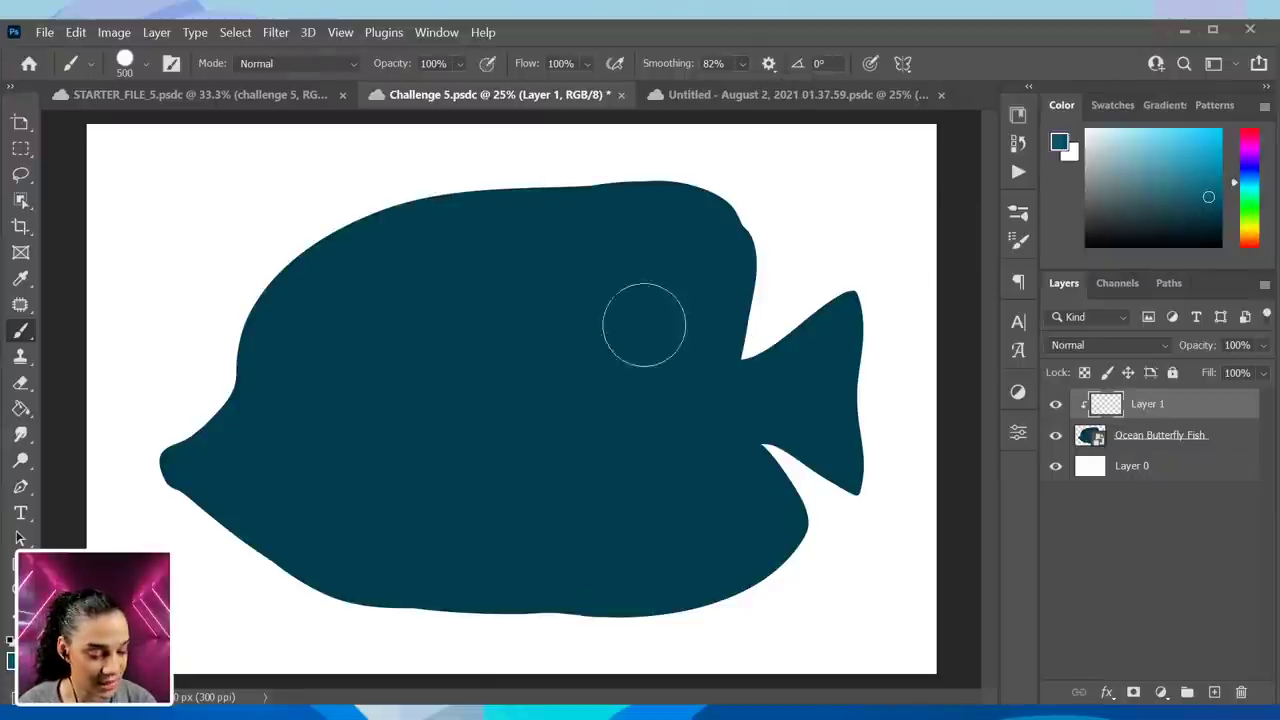
- Brush teal shading on Layer 1 over the upper back, belly, mouth and tail areas
drag(497, 165, 250, 330)
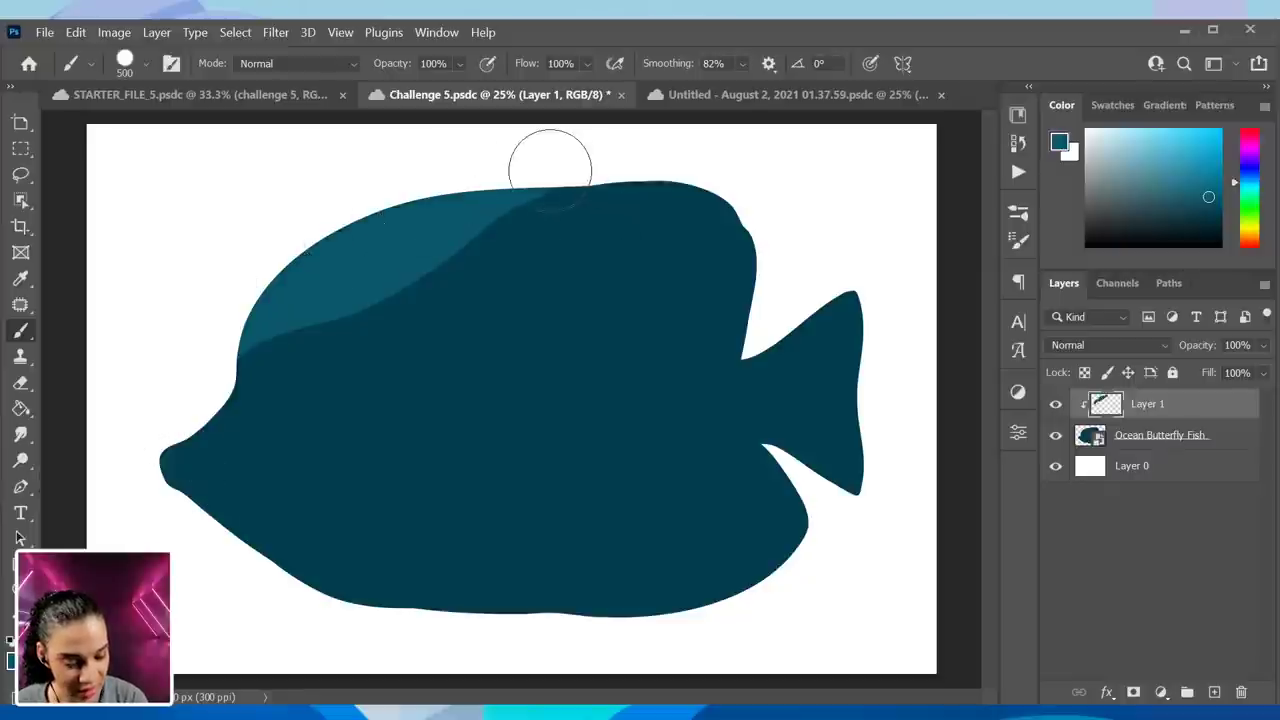
drag(300, 332, 265, 525)
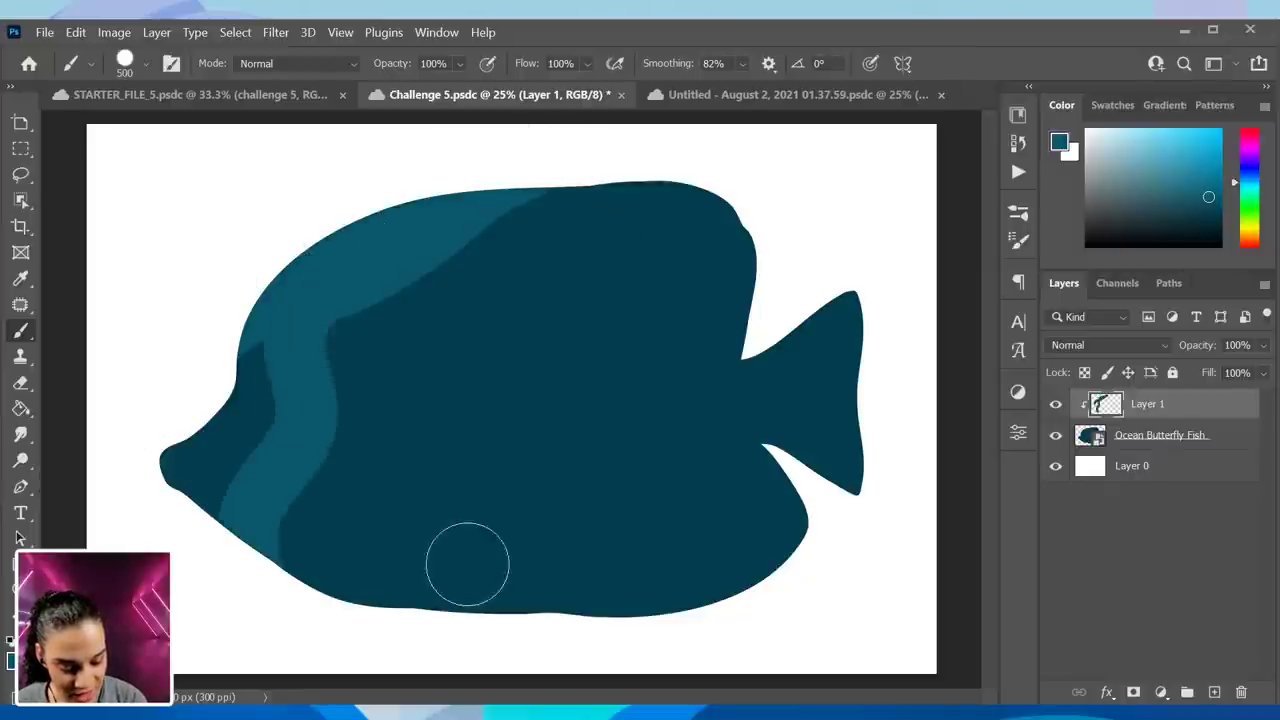
key(ctrl+z)
key(ctrl+z)
mouse_move(620, 171)
mouse_down()
mouse_move(600, 200)
mouse_move(206, 366)
mouse_move(677, 609)
mouse_move(745, 410)
mouse_move(749, 229)
mouse_move(368, 218)
mouse_move(320, 240)
mouse_up()
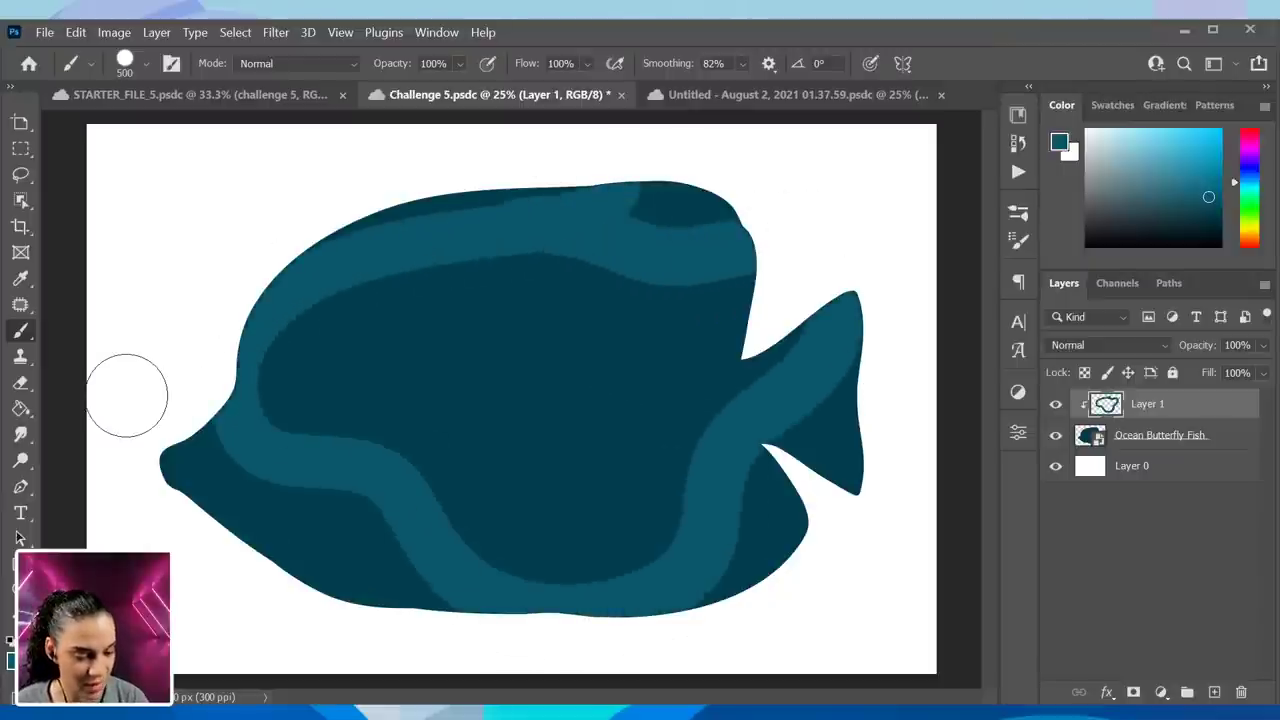
drag(735, 205, 586, 200)
mouse_move(165, 445)
mouse_down()
mouse_move(242, 497)
mouse_move(380, 520)
mouse_move(429, 571)
mouse_move(474, 591)
mouse_up()
mouse_move(841, 466)
mouse_down()
mouse_move(874, 380)
mouse_move(728, 597)
mouse_move(863, 365)
mouse_move(804, 466)
mouse_move(835, 438)
mouse_move(862, 469)
mouse_move(772, 587)
mouse_move(755, 566)
mouse_move(669, 638)
mouse_move(315, 581)
mouse_move(515, 633)
mouse_move(851, 457)
mouse_up()
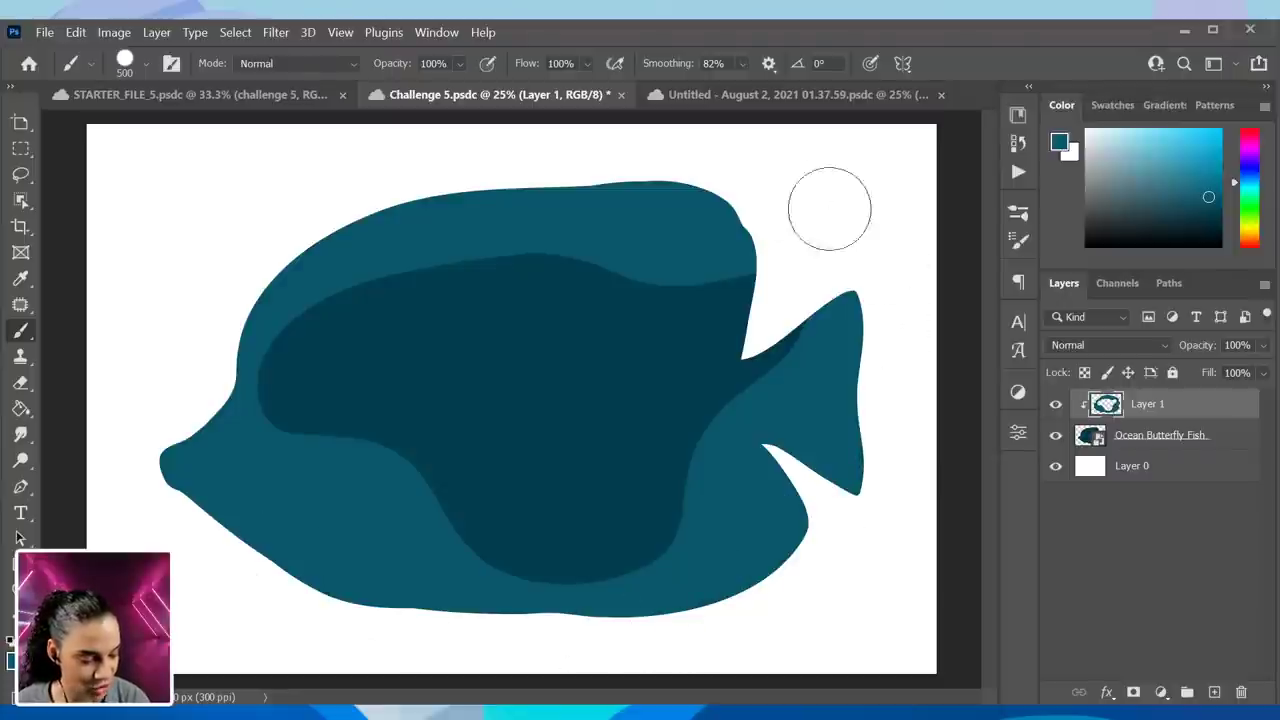
- Scale Layer 1's shading to 113.33% and shift it slightly left and down
key(ctrl+t)
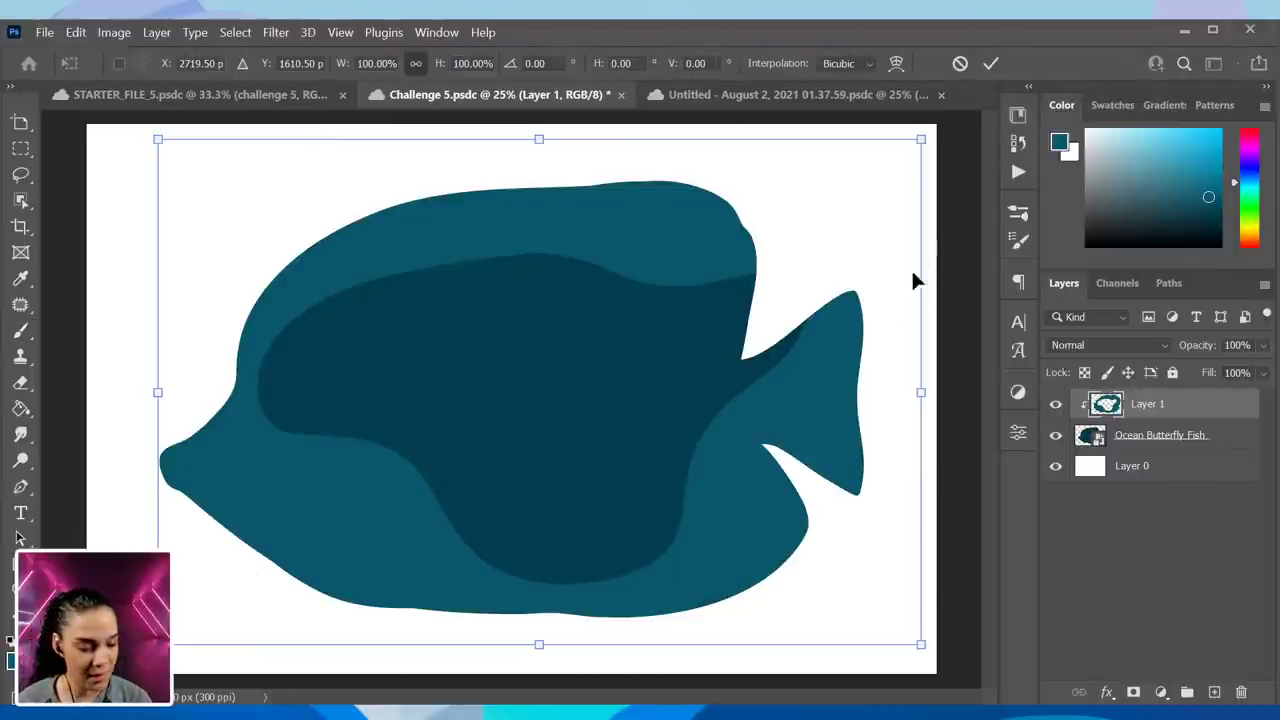
drag(921, 140, 970, 106)
drag(846, 363, 822, 377)
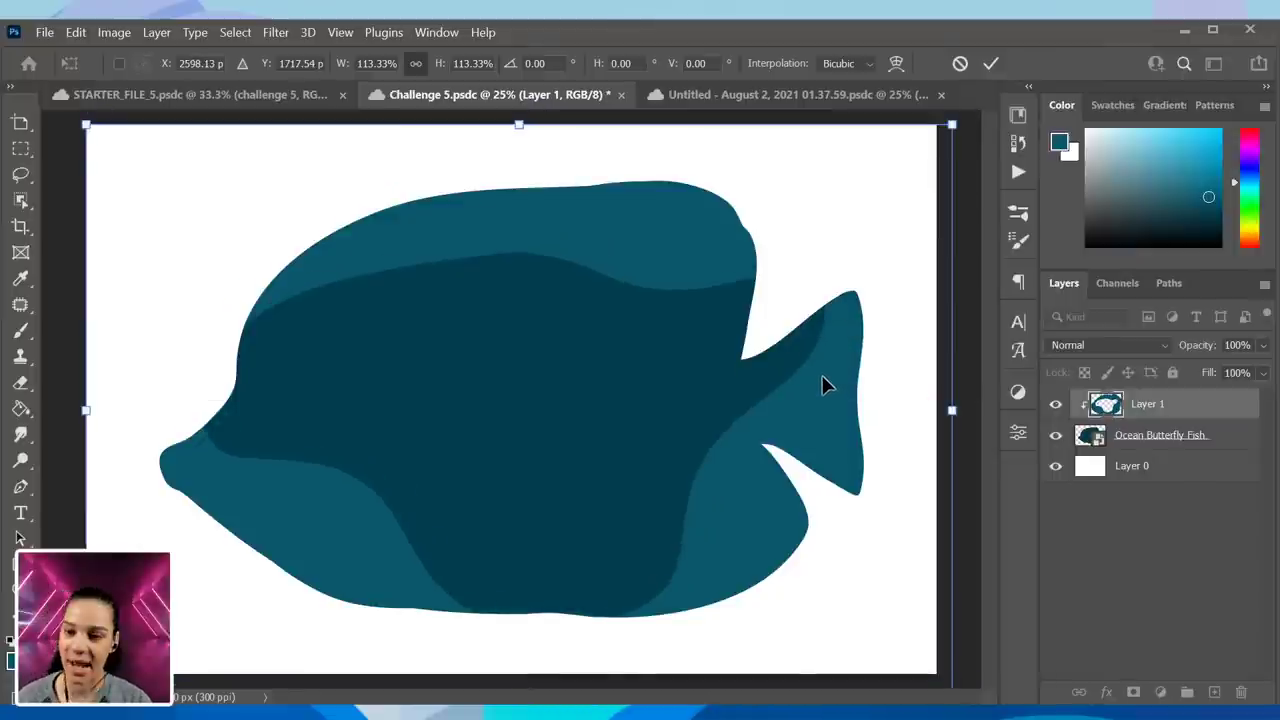
key(Return)
key(b)
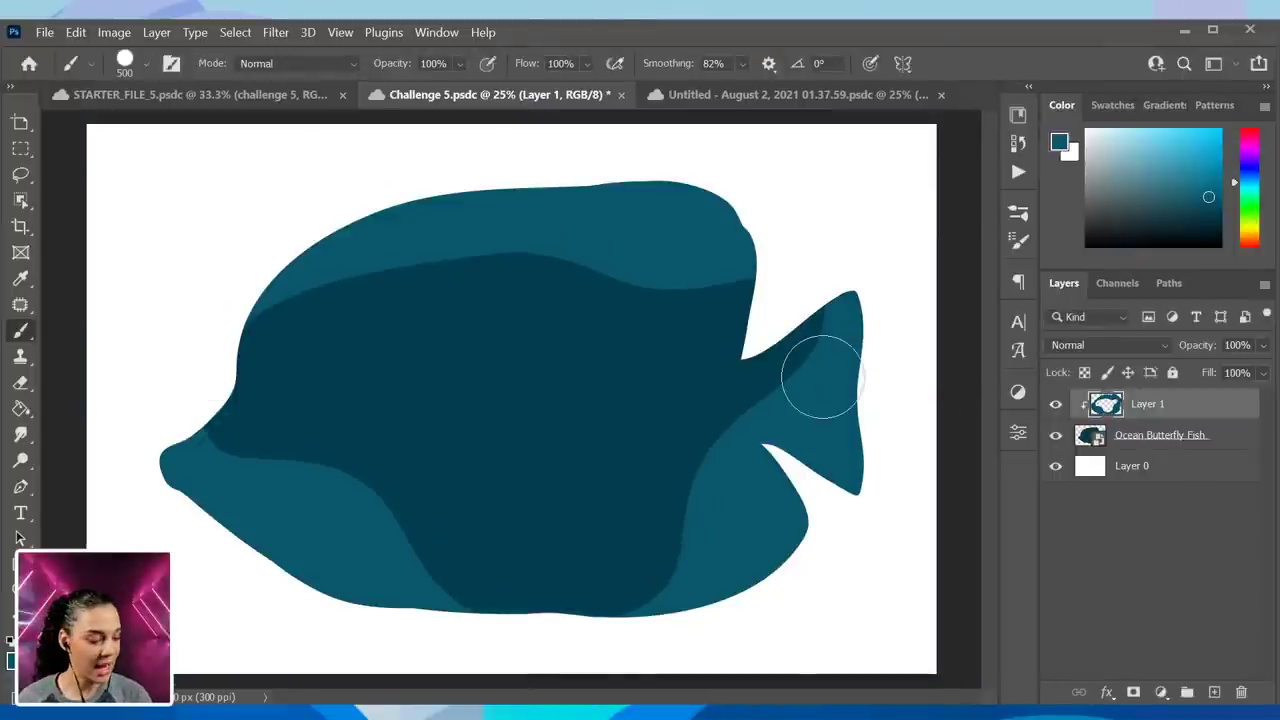
click(1220, 442)
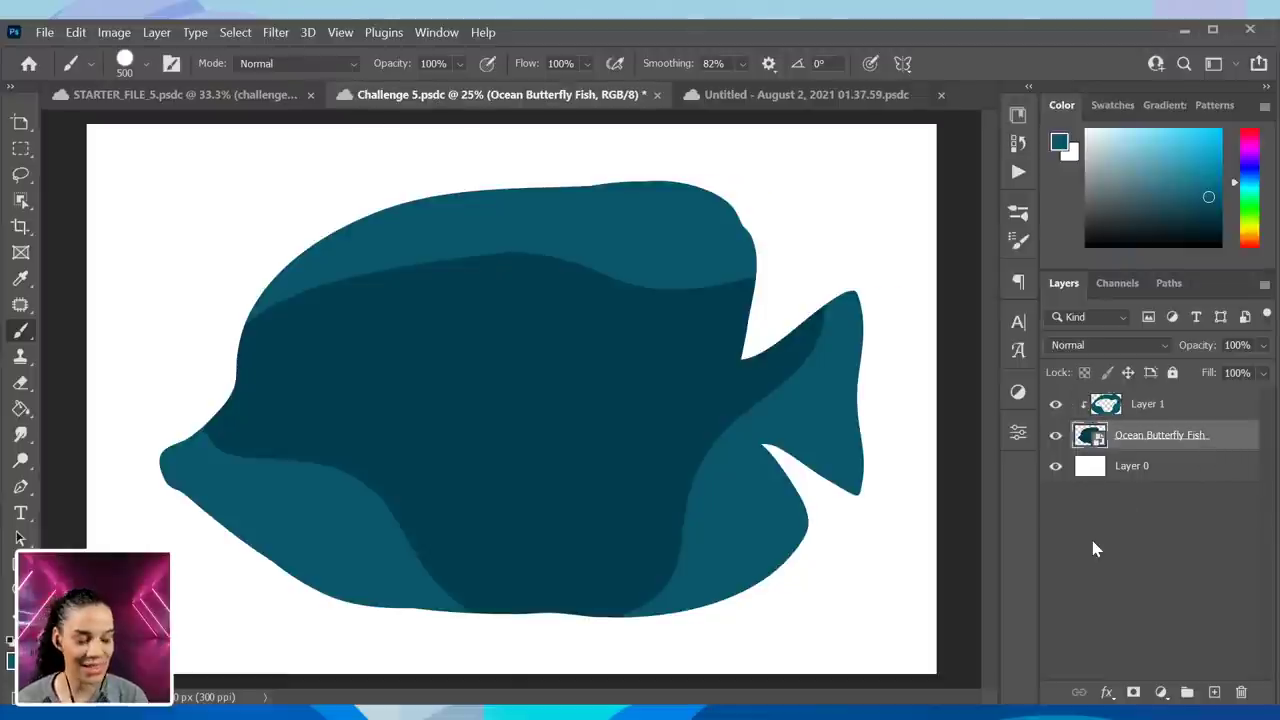
- Add a clipped Layer 2 and paint lighter teal across the upper body, left side and lower right
key(ctrl+shift+n)
key(Return)
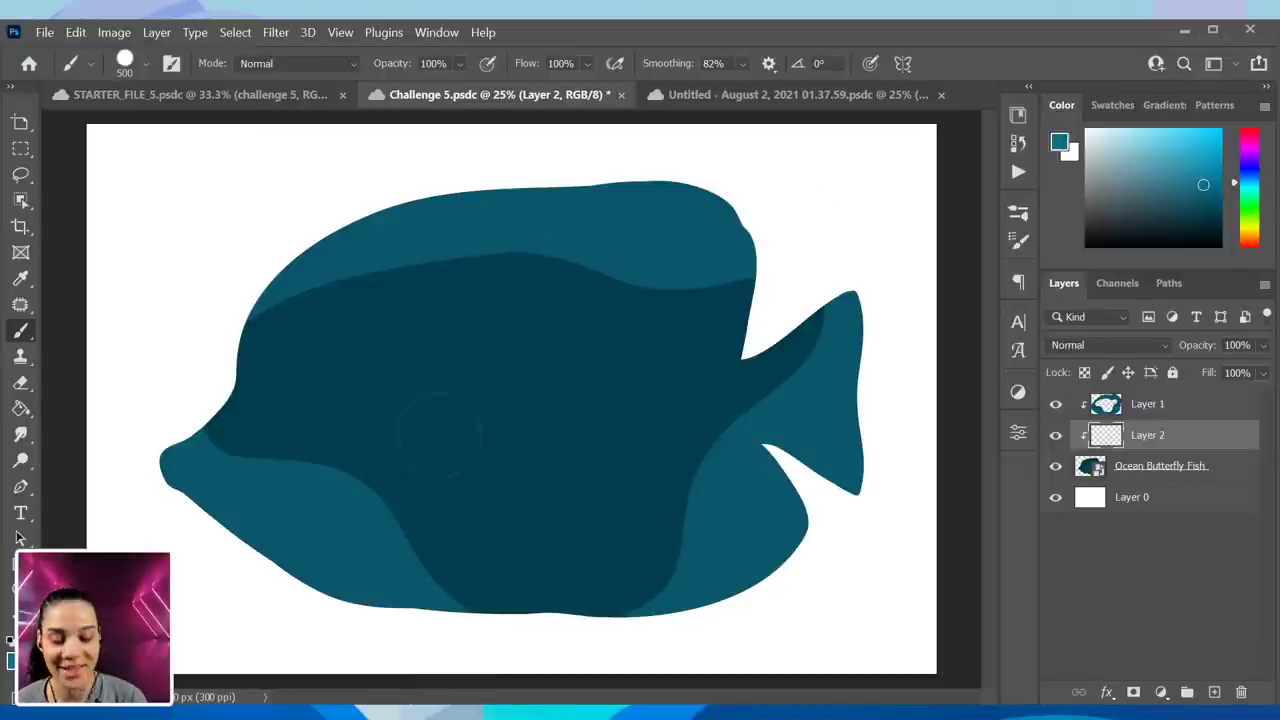
mouse_move(600, 268)
mouse_down()
mouse_move(546, 278)
mouse_move(311, 307)
mouse_move(256, 400)
mouse_move(397, 433)
mouse_move(394, 533)
mouse_move(505, 617)
mouse_move(626, 527)
mouse_move(710, 439)
mouse_move(818, 390)
mouse_move(734, 296)
mouse_move(332, 328)
mouse_up()
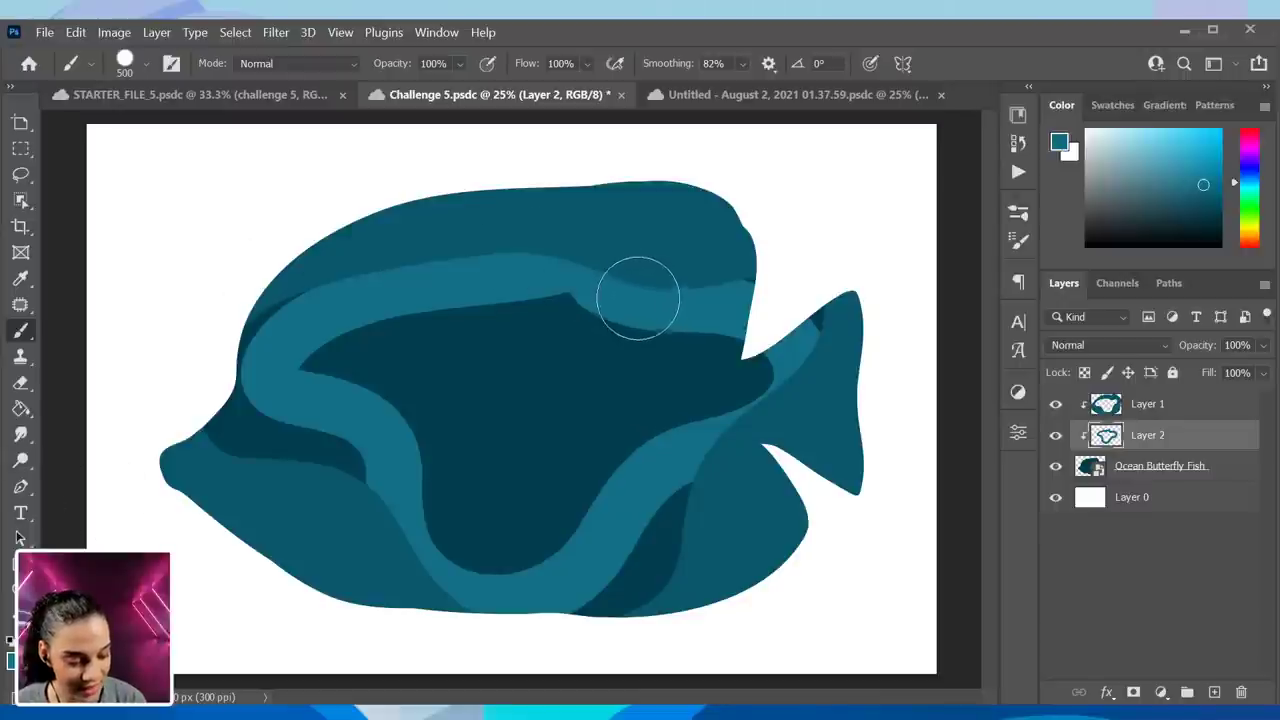
mouse_move(206, 357)
mouse_down()
mouse_move(338, 437)
mouse_move(353, 510)
mouse_move(336, 471)
mouse_move(179, 453)
mouse_move(383, 543)
mouse_up()
mouse_move(694, 591)
mouse_down()
mouse_move(740, 486)
mouse_move(591, 617)
mouse_move(662, 520)
mouse_up()
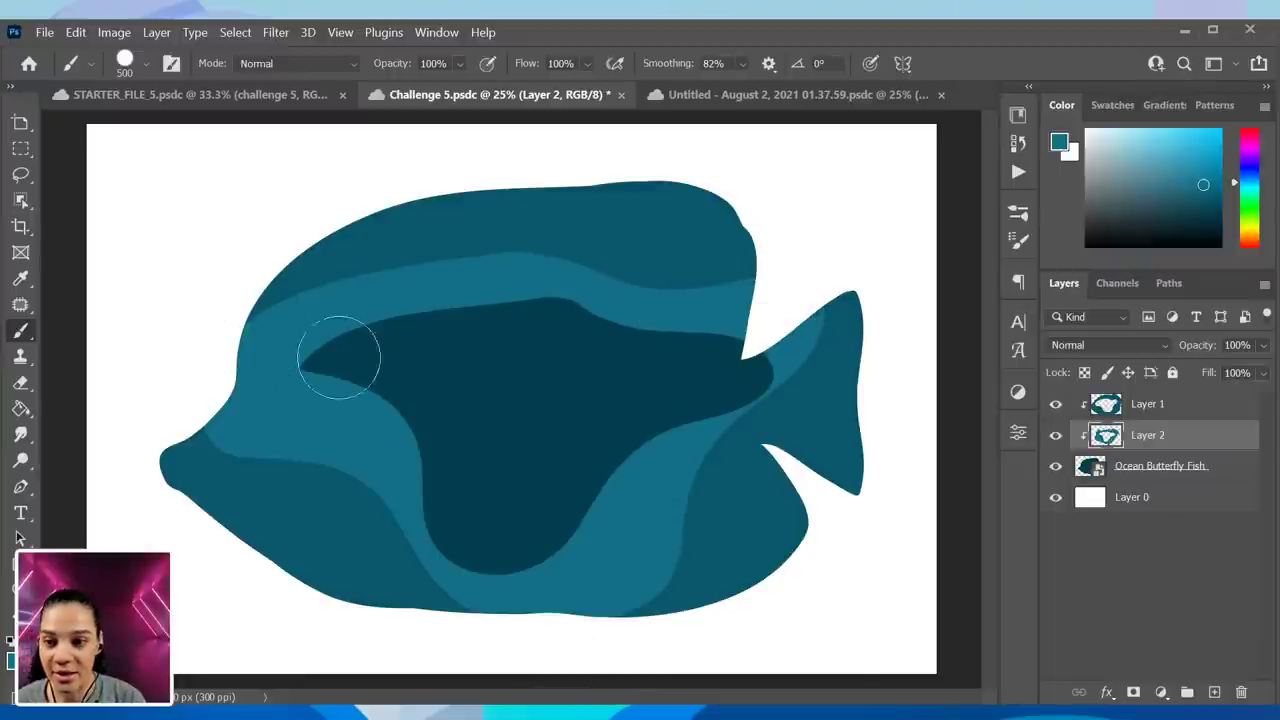
- Scale Layer 2 up to 111.37% and nudge it right and down
key(ctrl+t)
drag(871, 206, 903, 190)
mouse_move(826, 362)
mouse_down()
mouse_move(831, 333)
mouse_move(841, 364)
mouse_up()
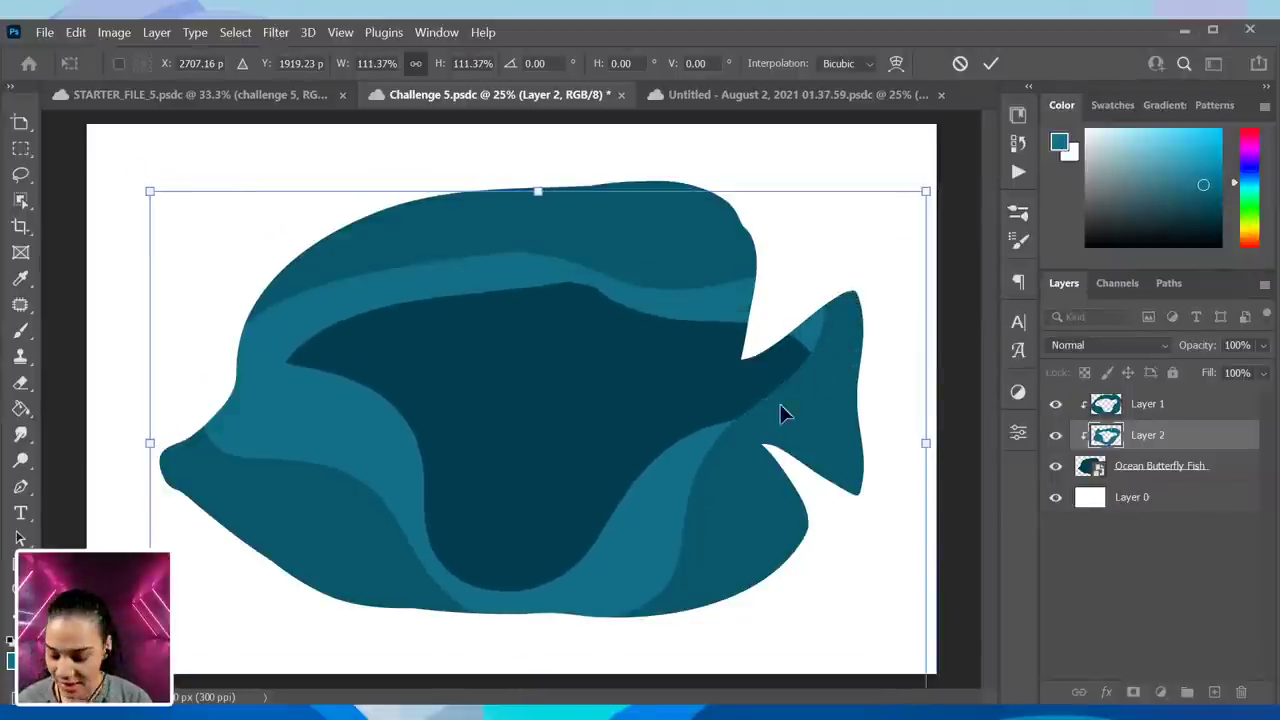
key(Return)
- Erase Layer 2's lighter band near the eye and upper body with a 200 px round eraser
key(b)
key(e)
right_click(500, 375)
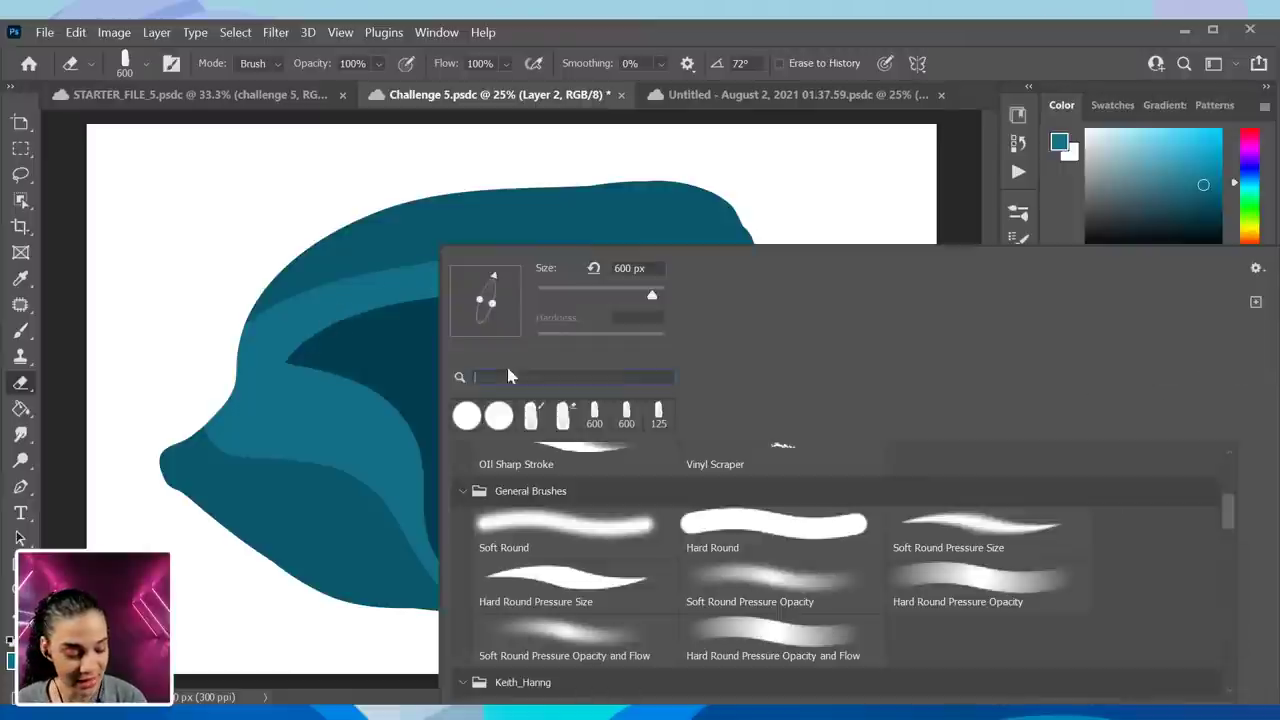
click(549, 420)
click(843, 166)
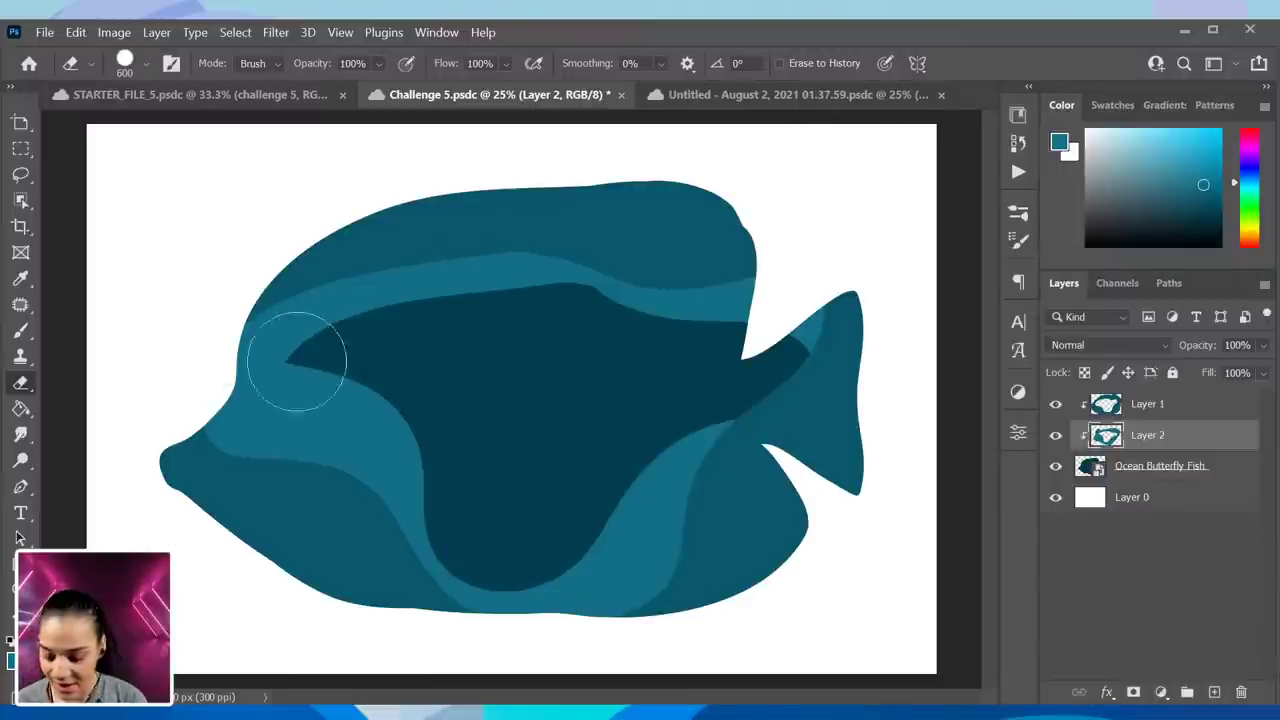
key(bracketleft)
key(bracketleft)
mouse_move(350, 325)
mouse_down()
mouse_move(277, 366)
mouse_move(310, 372)
mouse_up()
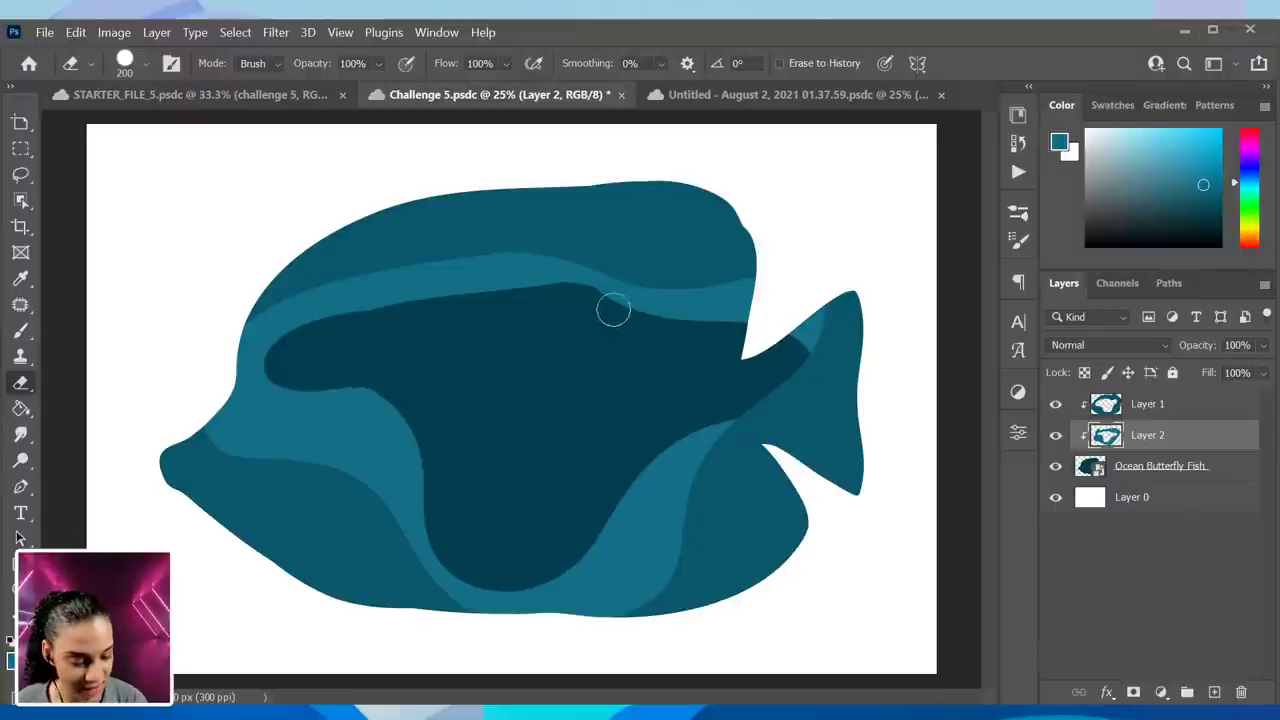
drag(587, 295, 725, 387)
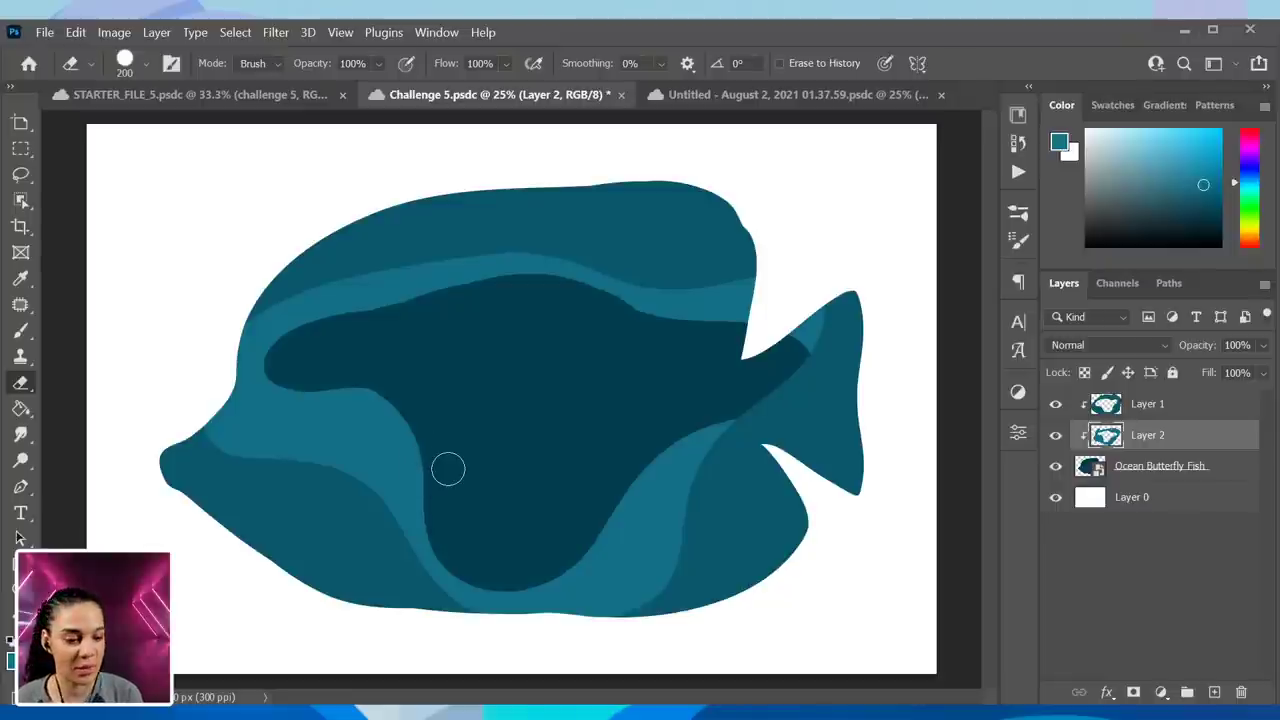
- Add an empty clipped Layer 3 on the fish and choose a lighter teal colour
click(1165, 478)
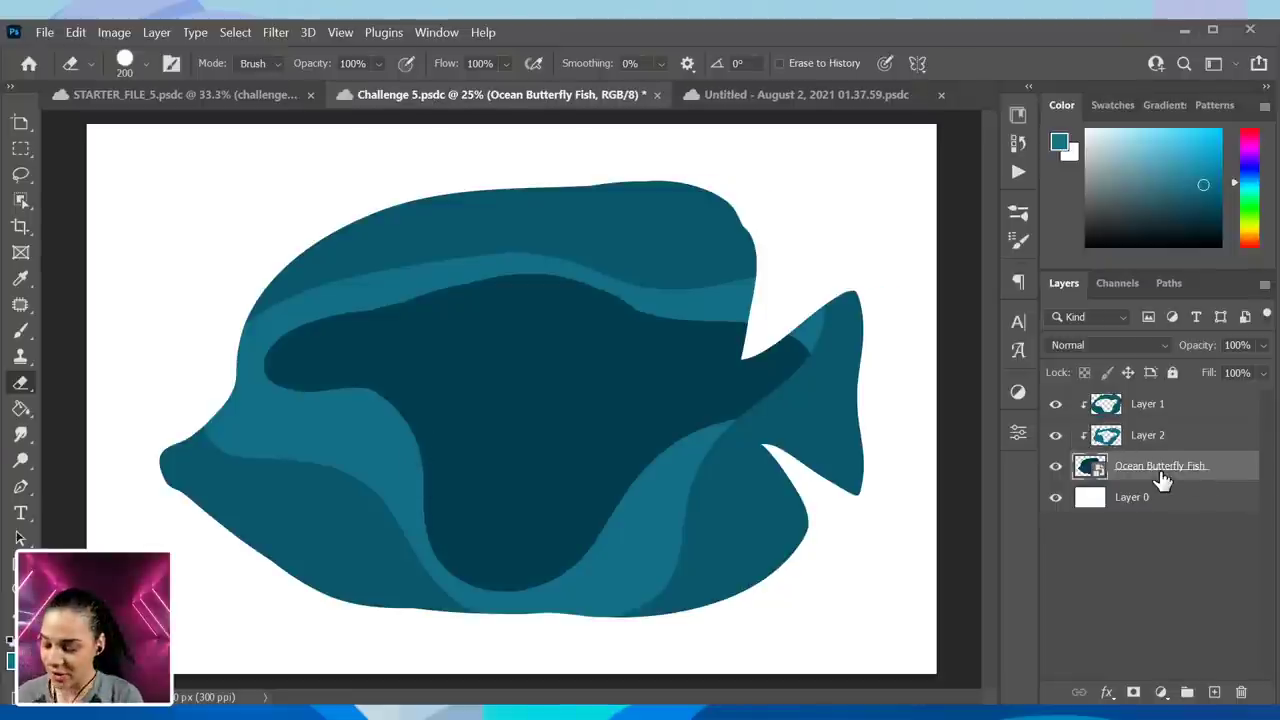
key(ctrl+shift+alt+n)
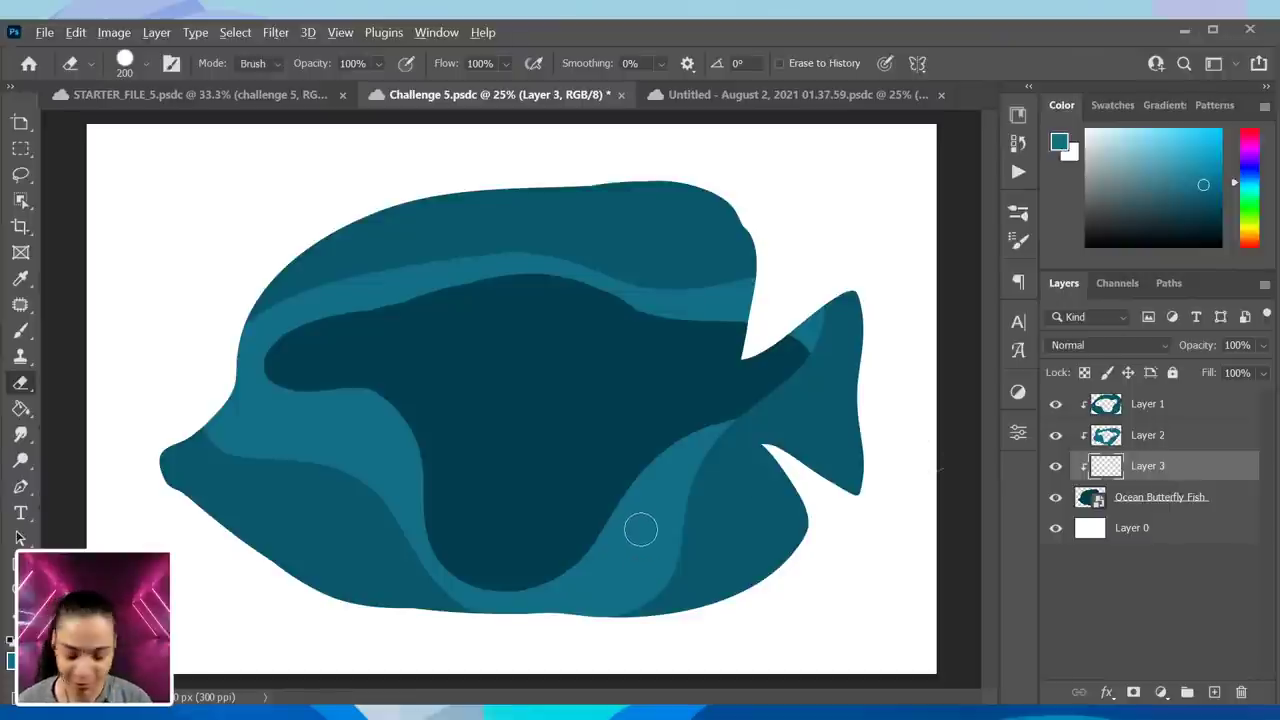
key(b)
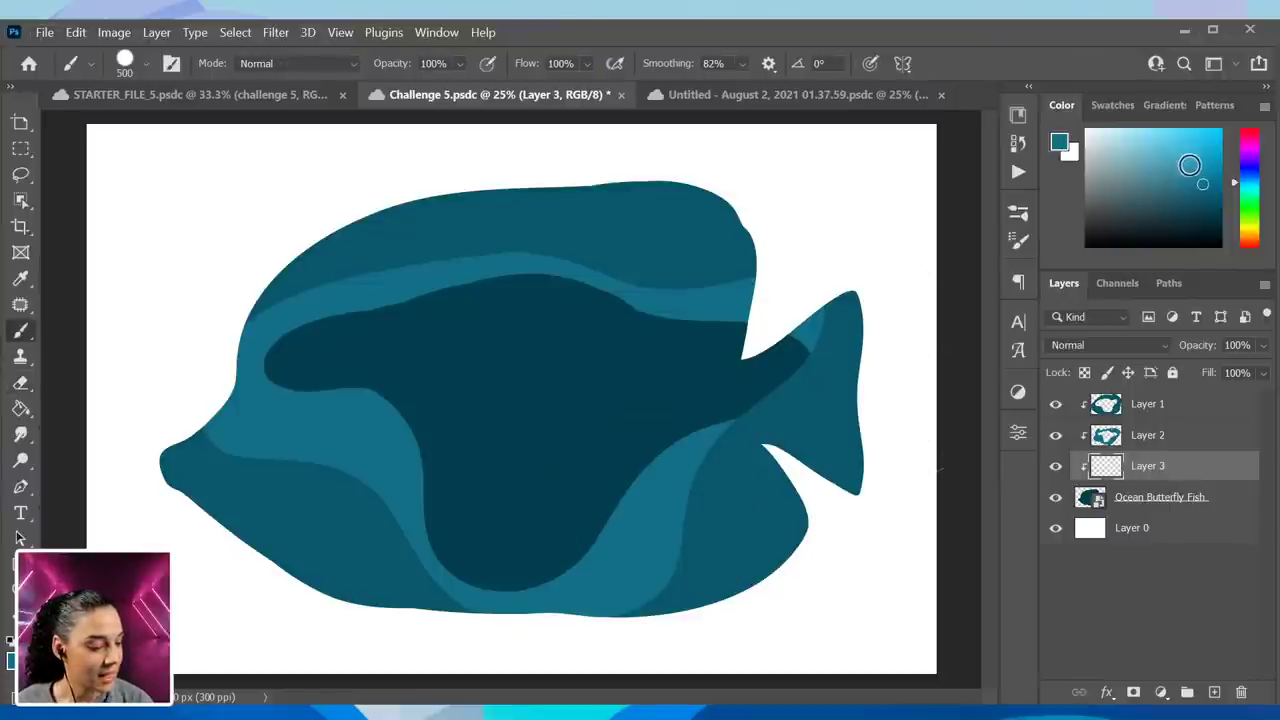
click(1195, 172)
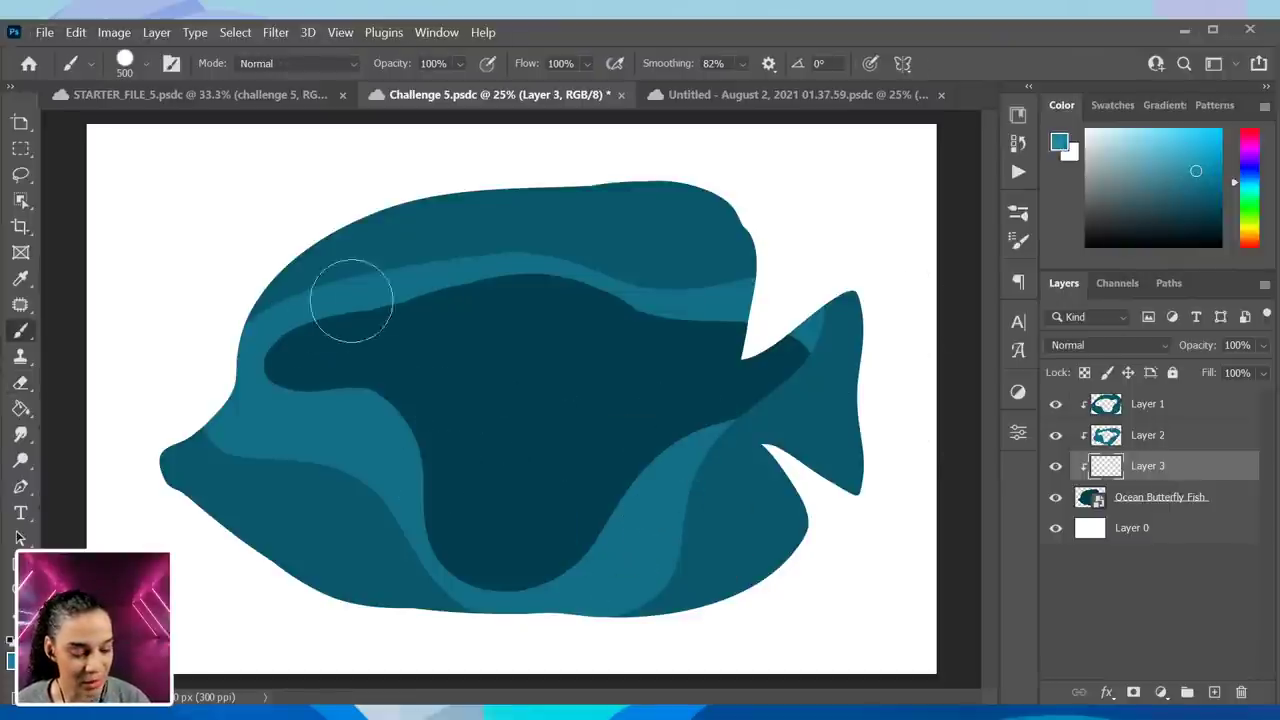
- Paint lighter teal bands on Layer 3 across the upper body to the tail and along the bottom
mouse_move(325, 302)
mouse_down()
mouse_move(454, 300)
mouse_move(596, 357)
mouse_move(755, 303)
mouse_move(829, 380)
mouse_up()
mouse_move(606, 551)
mouse_down()
mouse_move(488, 548)
mouse_move(409, 587)
mouse_move(353, 531)
mouse_move(398, 432)
mouse_move(308, 391)
mouse_move(311, 291)
mouse_move(349, 401)
mouse_move(310, 316)
mouse_move(382, 272)
mouse_move(318, 318)
mouse_move(365, 288)
mouse_move(398, 360)
mouse_move(355, 322)
mouse_move(303, 326)
mouse_move(478, 294)
mouse_move(348, 340)
mouse_move(551, 274)
mouse_move(481, 259)
mouse_move(653, 321)
mouse_move(529, 274)
mouse_up()
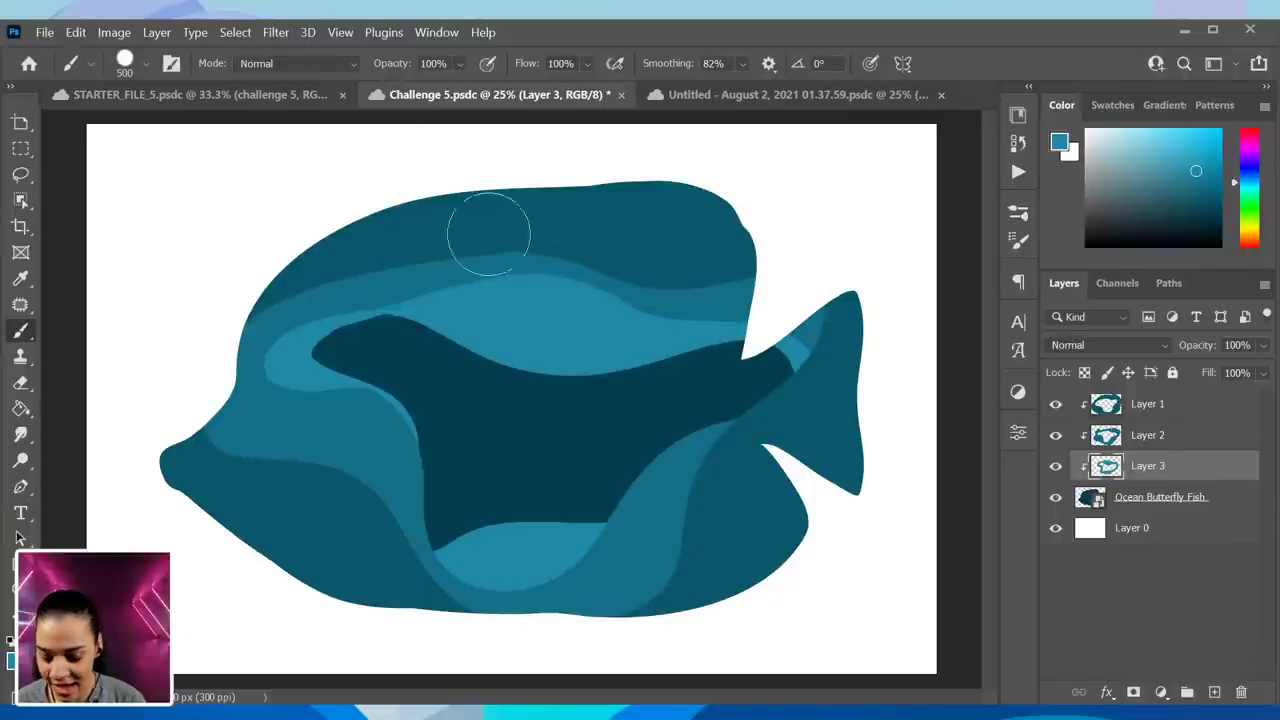
key(p)
key(b)
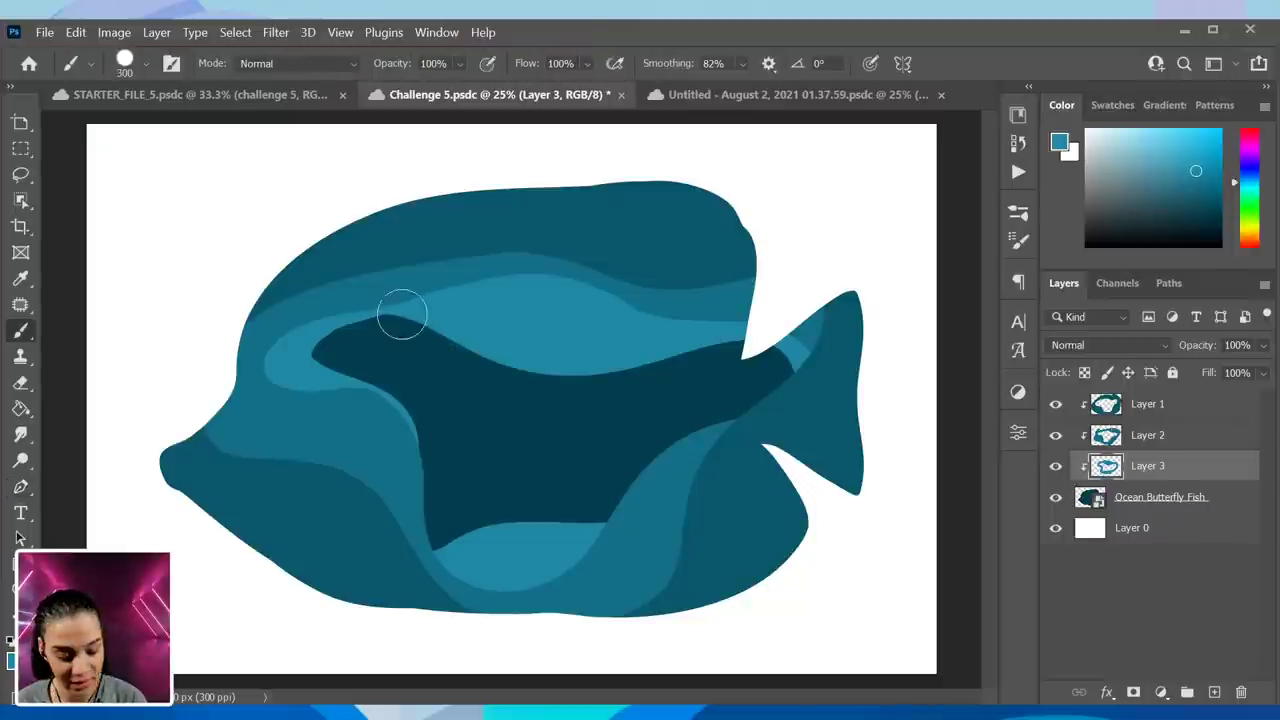
drag(332, 326, 378, 360)
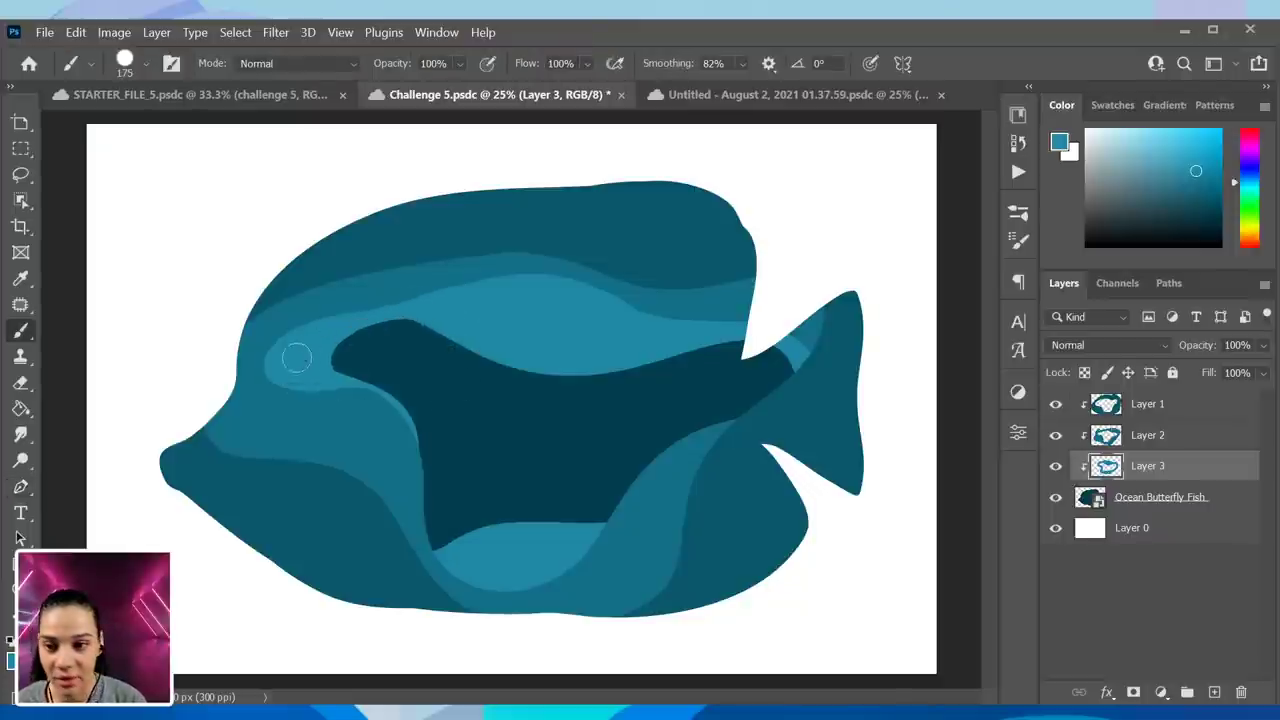
- Add a new empty Layer 4 clipped to the Ocean Butterfly Fish layer
click(1188, 500)
key(ctrl+shift+n)
key(Return)
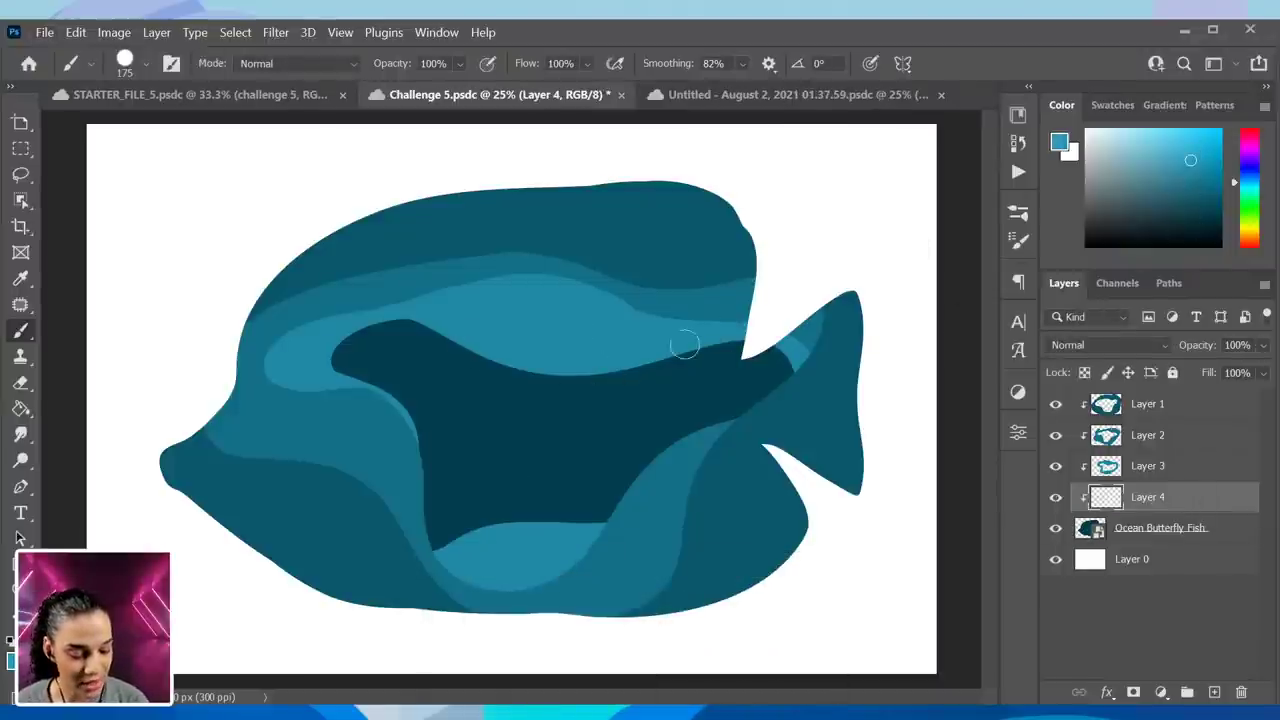
- Paint light blue around the dark core on Layer 4 with a 500 px brush
key(bracketright)
key(bracketright)
key(bracketright)
key(bracketright)
key(bracketright)
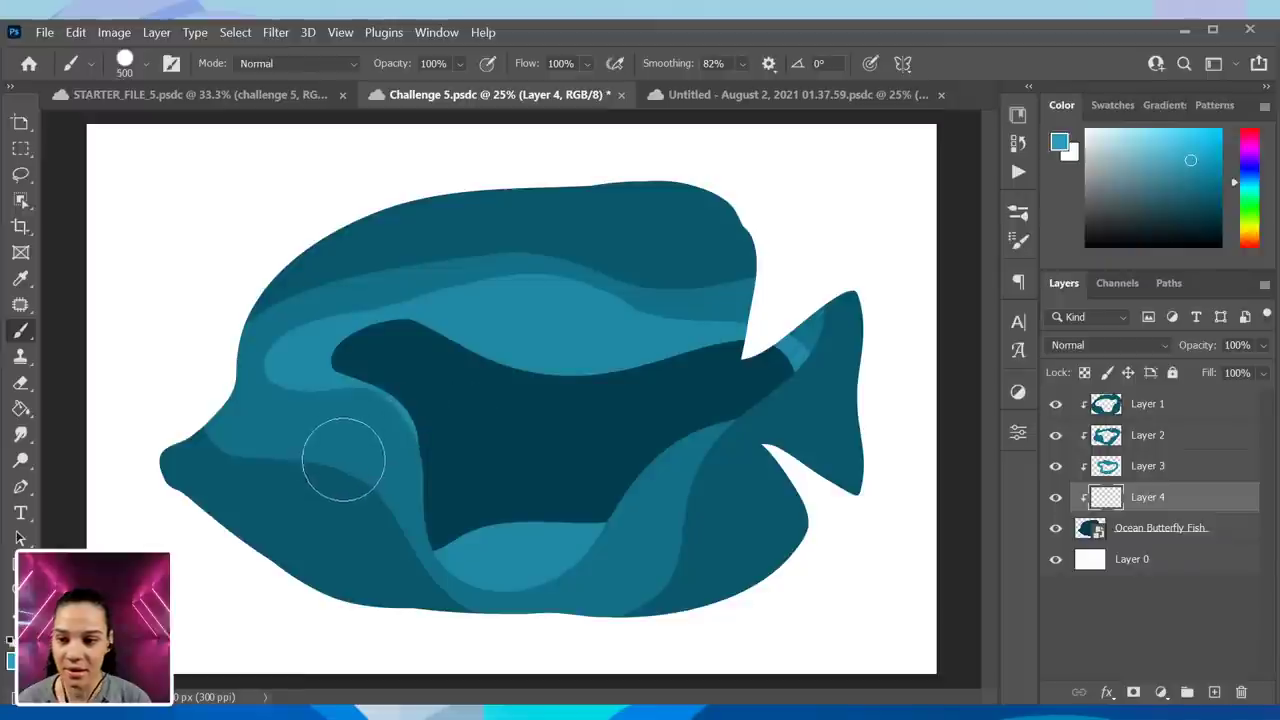
mouse_move(449, 491)
mouse_down()
mouse_move(665, 493)
mouse_move(794, 337)
mouse_move(640, 263)
mouse_move(400, 357)
mouse_move(428, 490)
mouse_move(430, 312)
mouse_move(490, 310)
mouse_move(350, 345)
mouse_move(516, 352)
mouse_move(650, 390)
mouse_up()
key(ctrl+z)
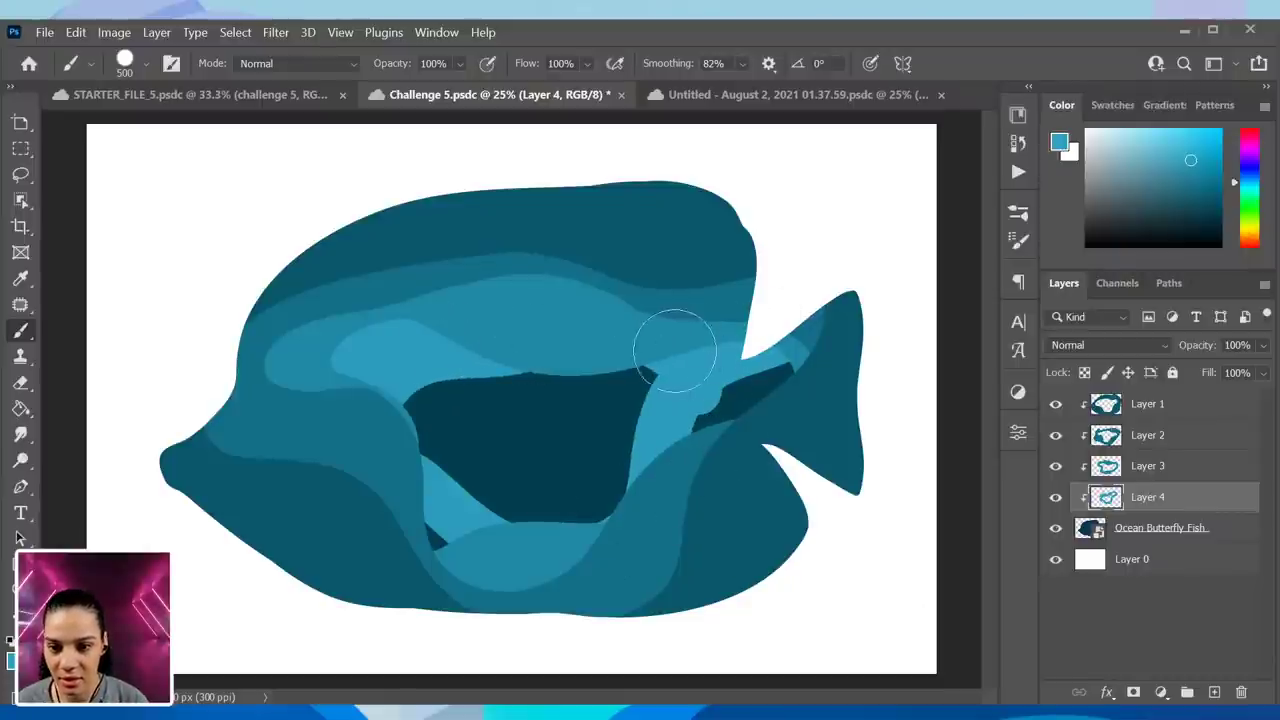
mouse_move(719, 311)
mouse_down()
mouse_move(696, 472)
mouse_move(726, 470)
mouse_move(772, 426)
mouse_move(786, 286)
mouse_up()
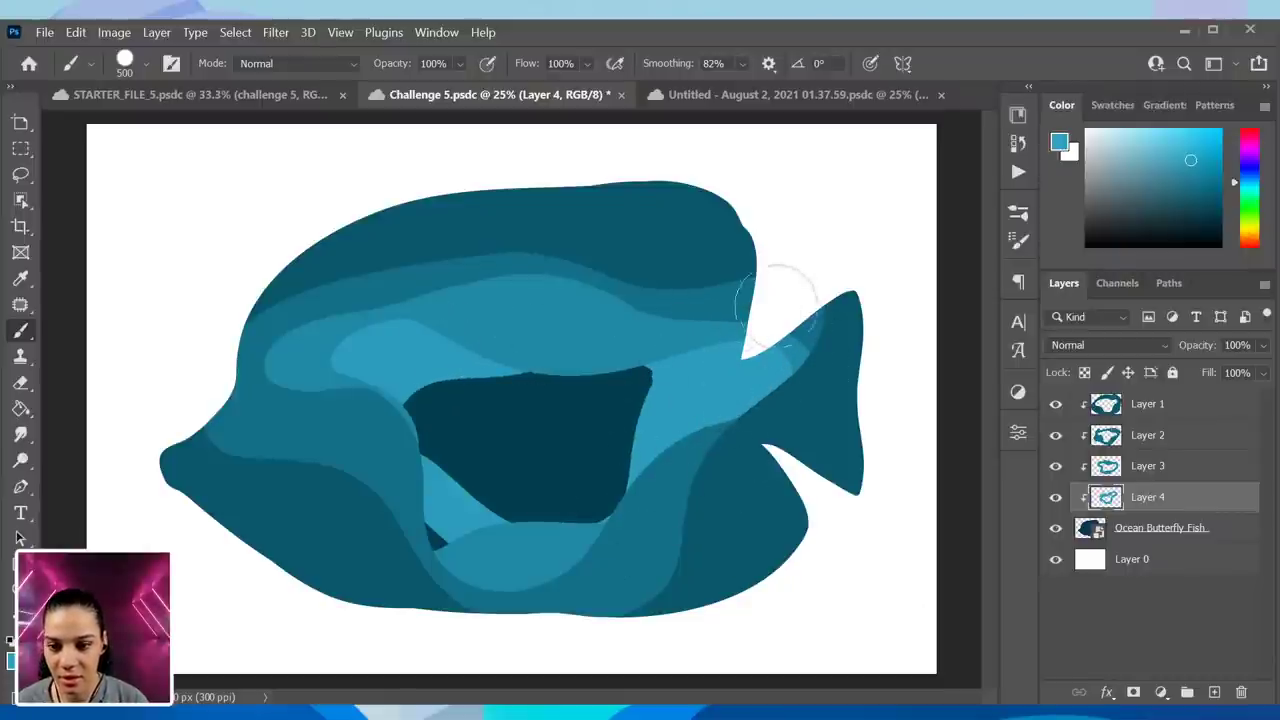
drag(494, 621, 475, 557)
mouse_move(575, 582)
mouse_down()
mouse_move(719, 427)
mouse_move(667, 316)
mouse_move(628, 328)
mouse_move(663, 454)
mouse_move(693, 423)
mouse_move(683, 344)
mouse_move(629, 336)
mouse_move(703, 417)
mouse_move(670, 442)
mouse_move(666, 352)
mouse_up()
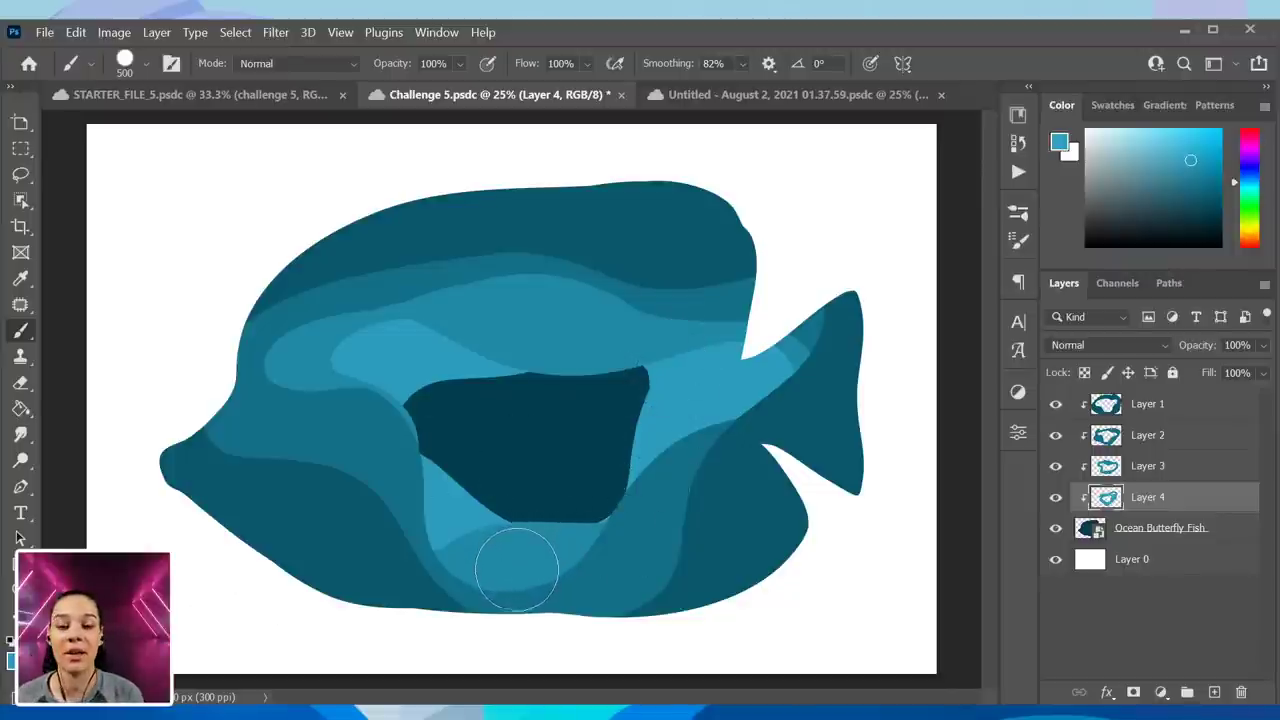
- Enlarge Layer 3 slightly to 101.61%
click(1183, 477)
key(ctrl+t)
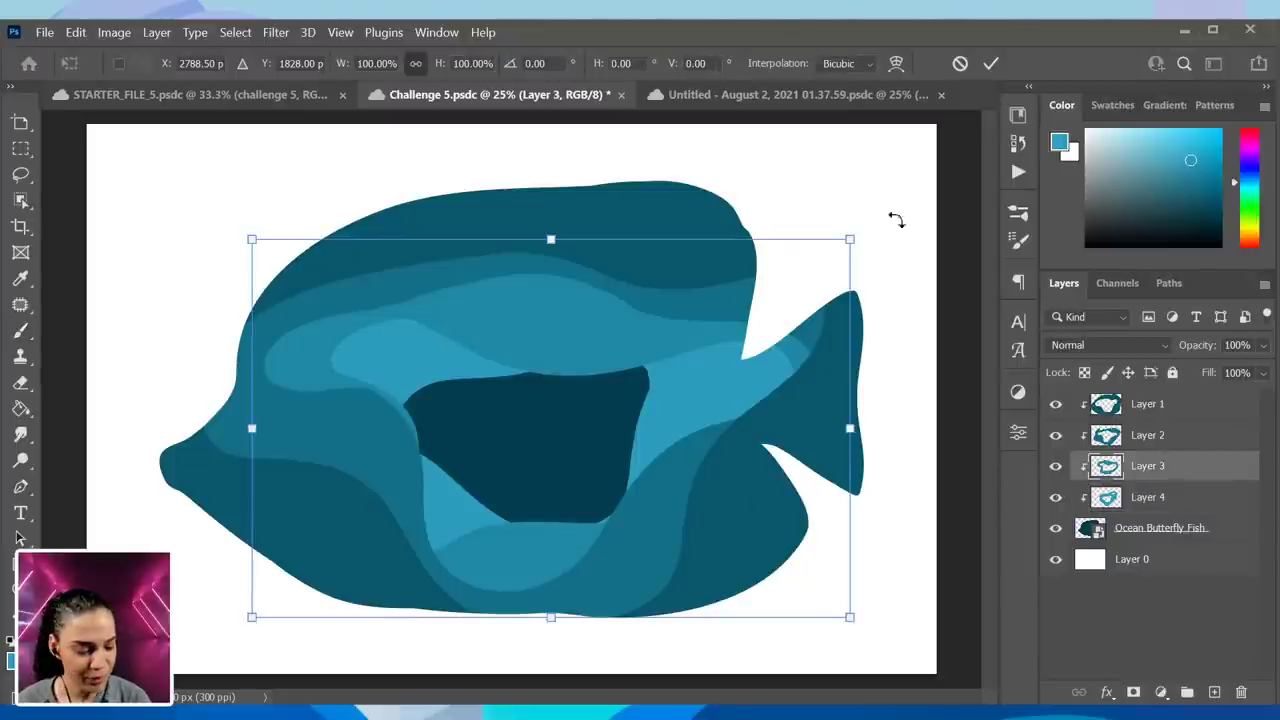
mouse_move(245, 623)
mouse_down()
mouse_move(229, 623)
mouse_move(244, 622)
mouse_up()
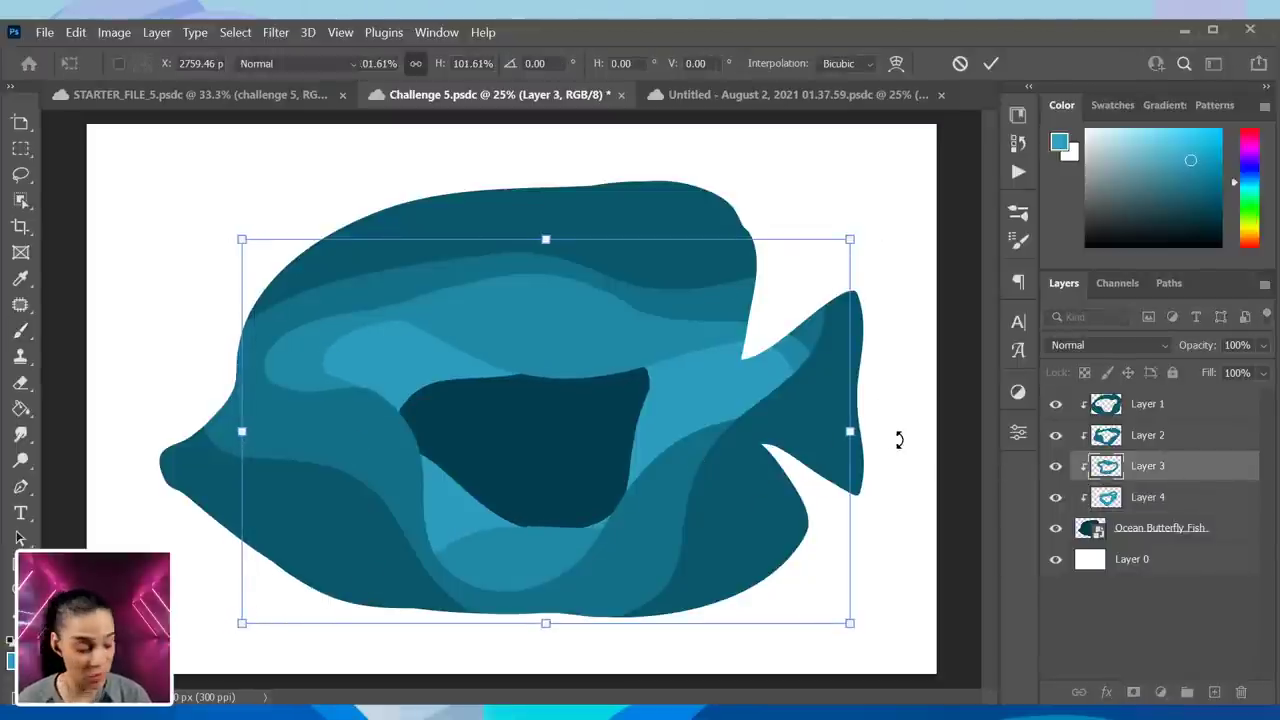
key(Return)
- Move Layer 4's light-blue painting slightly right and down into place
click(1143, 494)
key(ctrl+t)
drag(625, 489, 665, 499)
key(Return)
key(b)
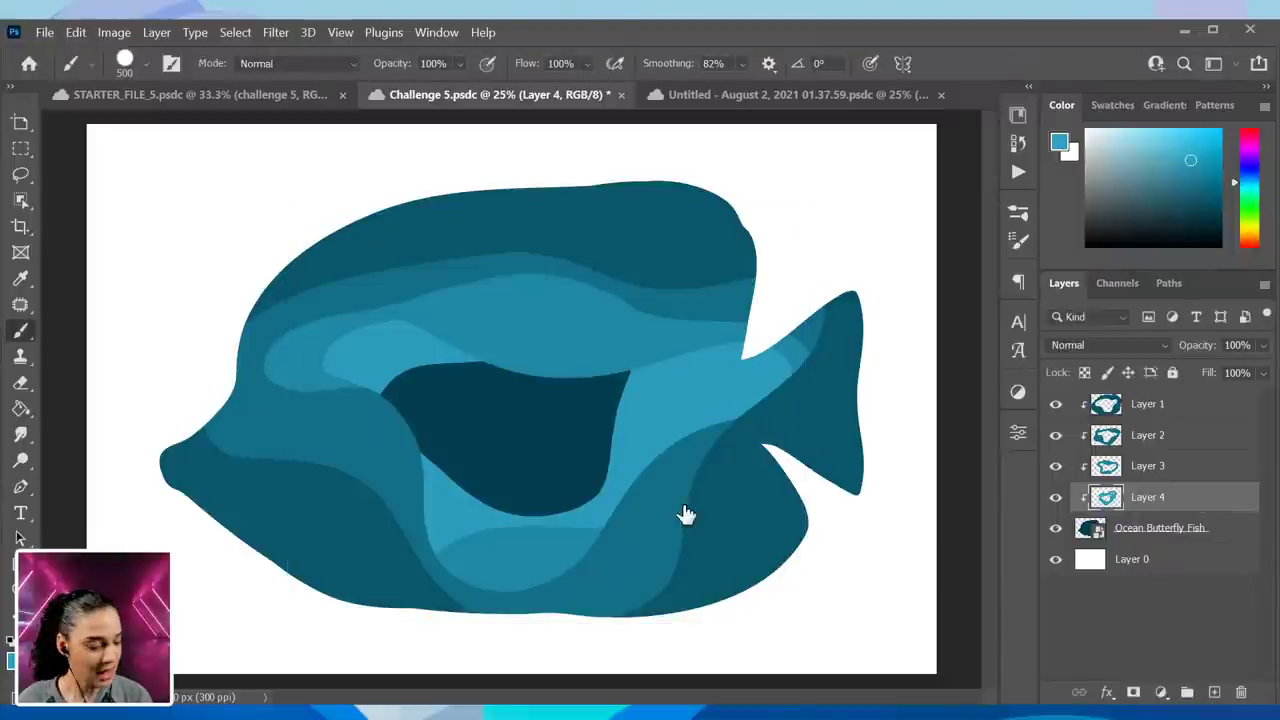
click(1190, 532)
- Add clipped Layer 5 and paint light blue over the centre's dark patches with a 200 px brush
key(ctrl+shift+n)
key(Return)
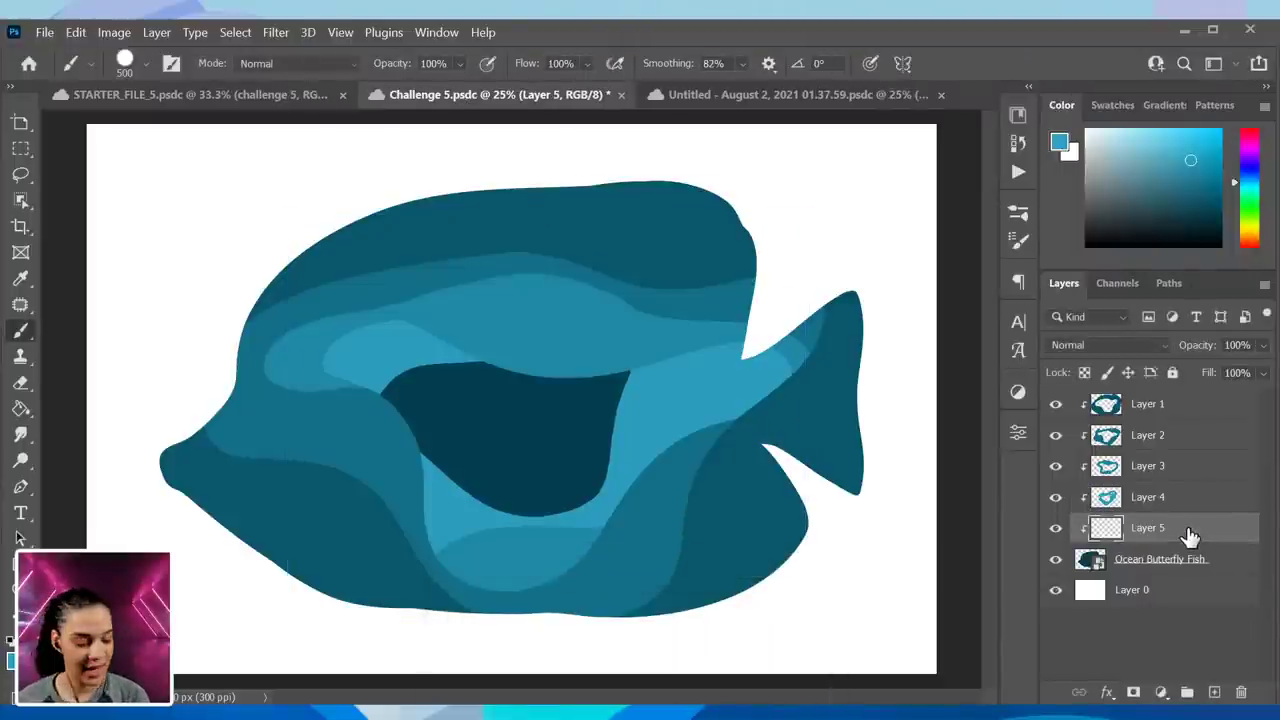
key(bracketleft)
key(bracketleft)
key(bracketleft)
key(bracketleft)
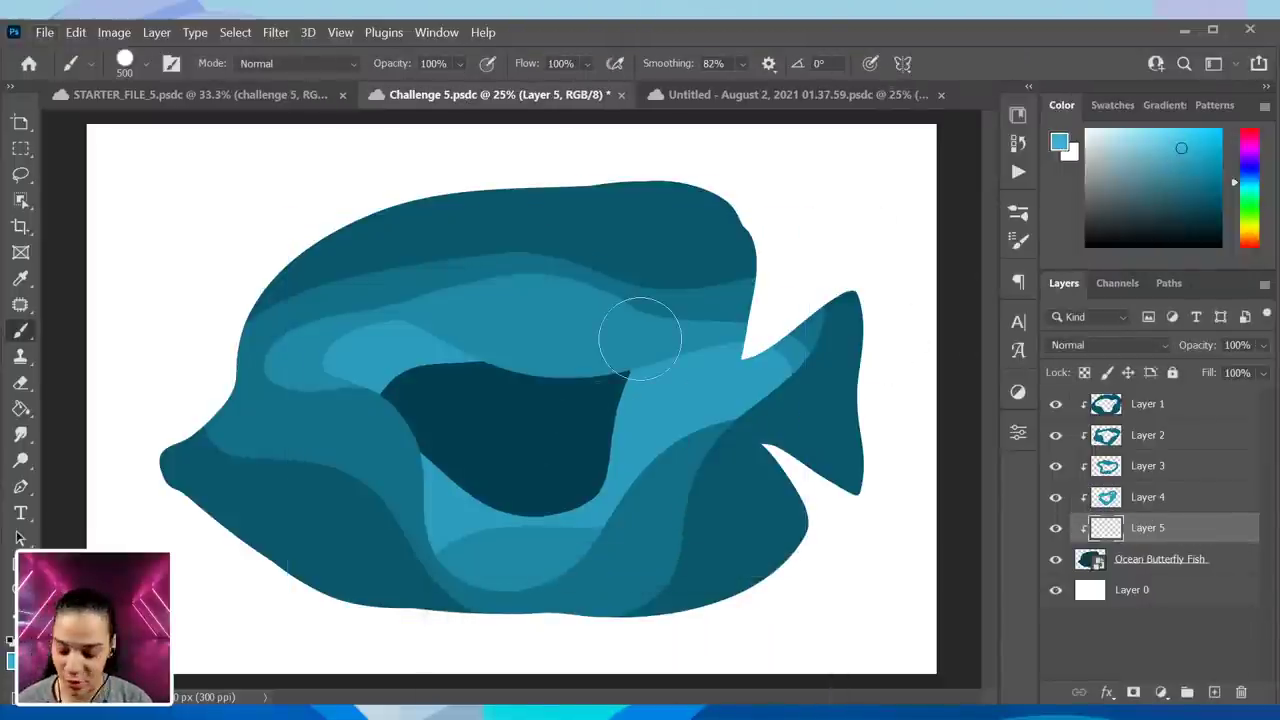
mouse_move(512, 373)
mouse_down()
mouse_move(435, 379)
mouse_move(415, 474)
mouse_move(515, 465)
mouse_move(572, 476)
mouse_move(641, 434)
mouse_move(626, 369)
mouse_move(441, 377)
mouse_move(402, 485)
mouse_move(535, 378)
mouse_up()
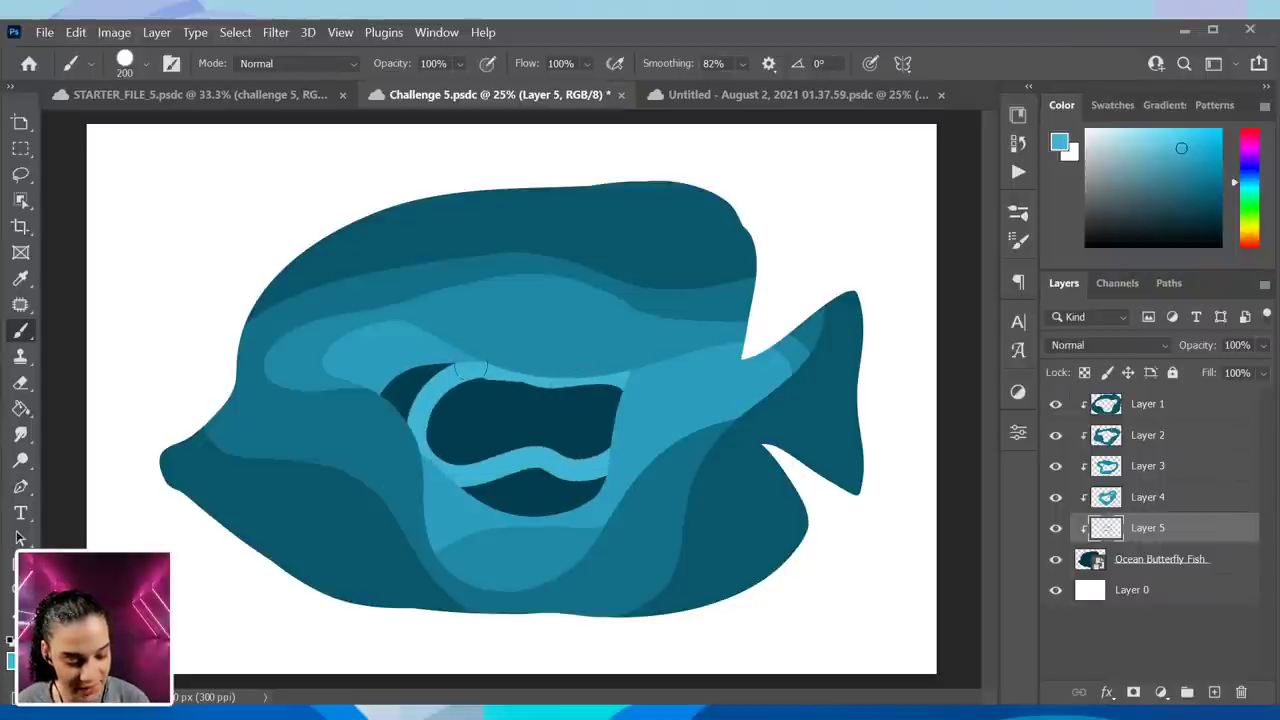
drag(418, 385, 392, 392)
mouse_move(466, 483)
mouse_down()
mouse_move(569, 479)
mouse_move(535, 513)
mouse_move(578, 492)
mouse_up()
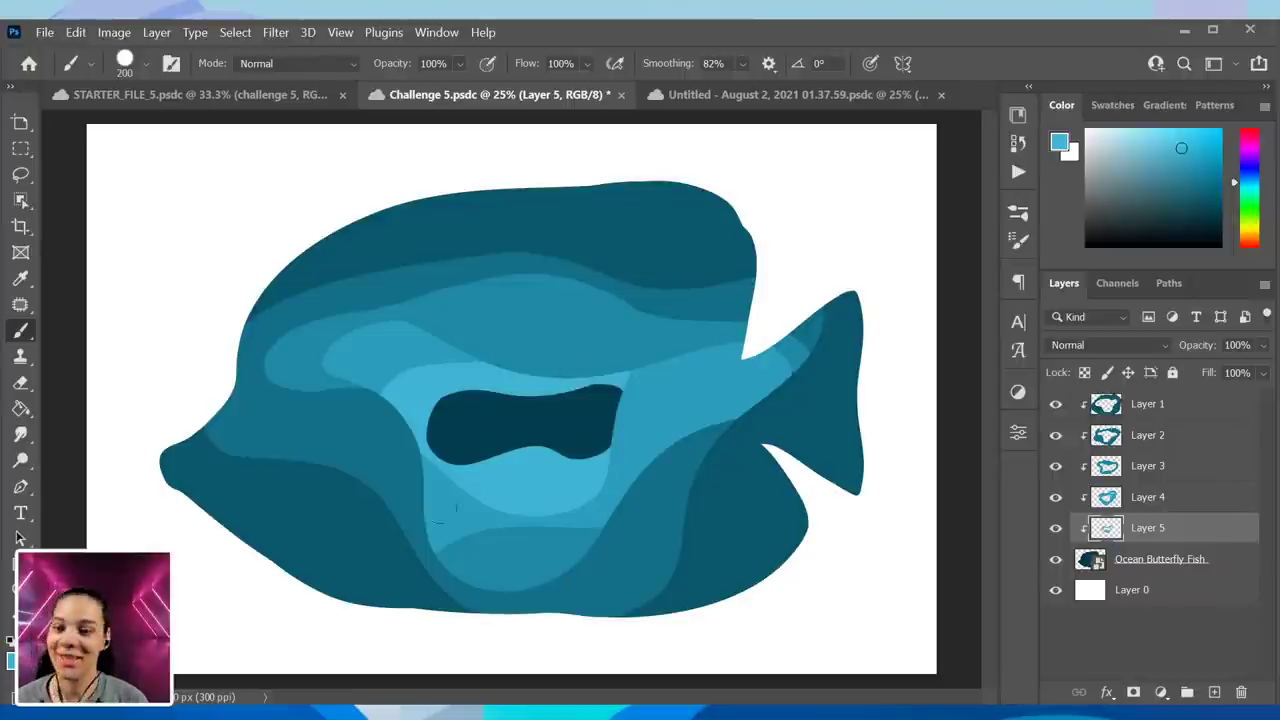
- Add clipped Layer 6 over the fish and paint light blue over the dark shape's left and right parts
click(1172, 558)
key(ctrl+shift+n)
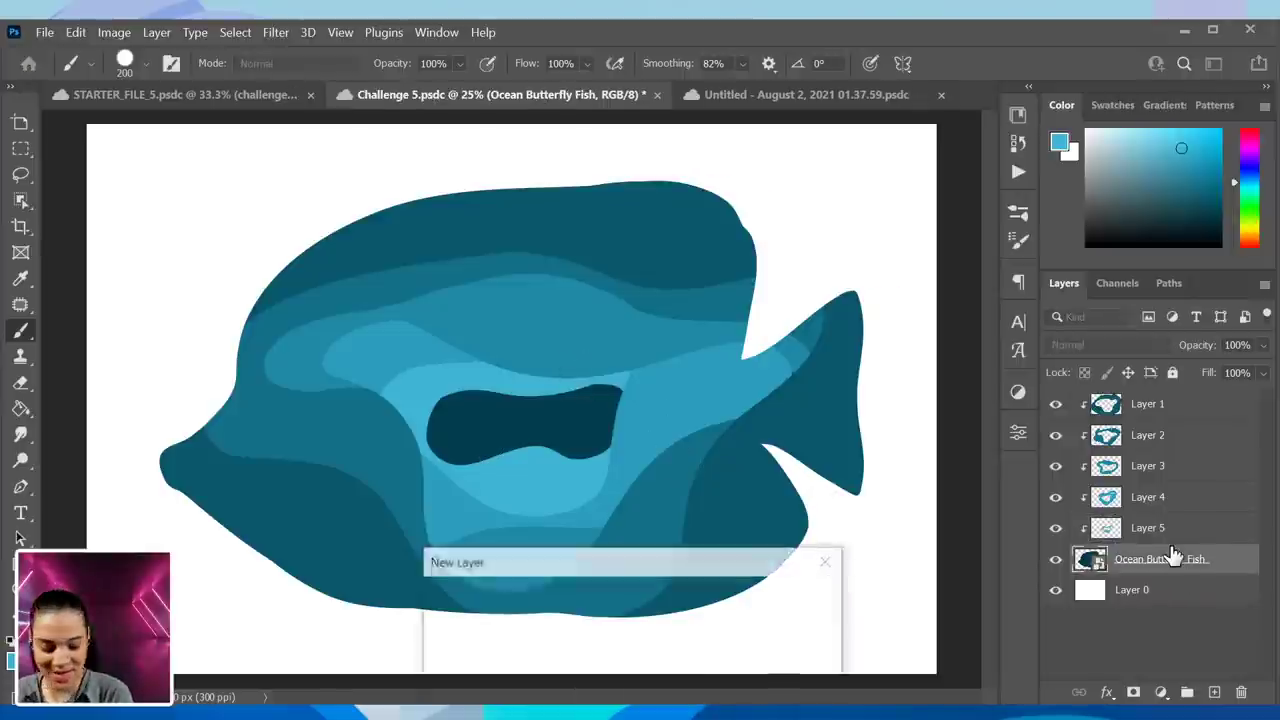
key(Return)
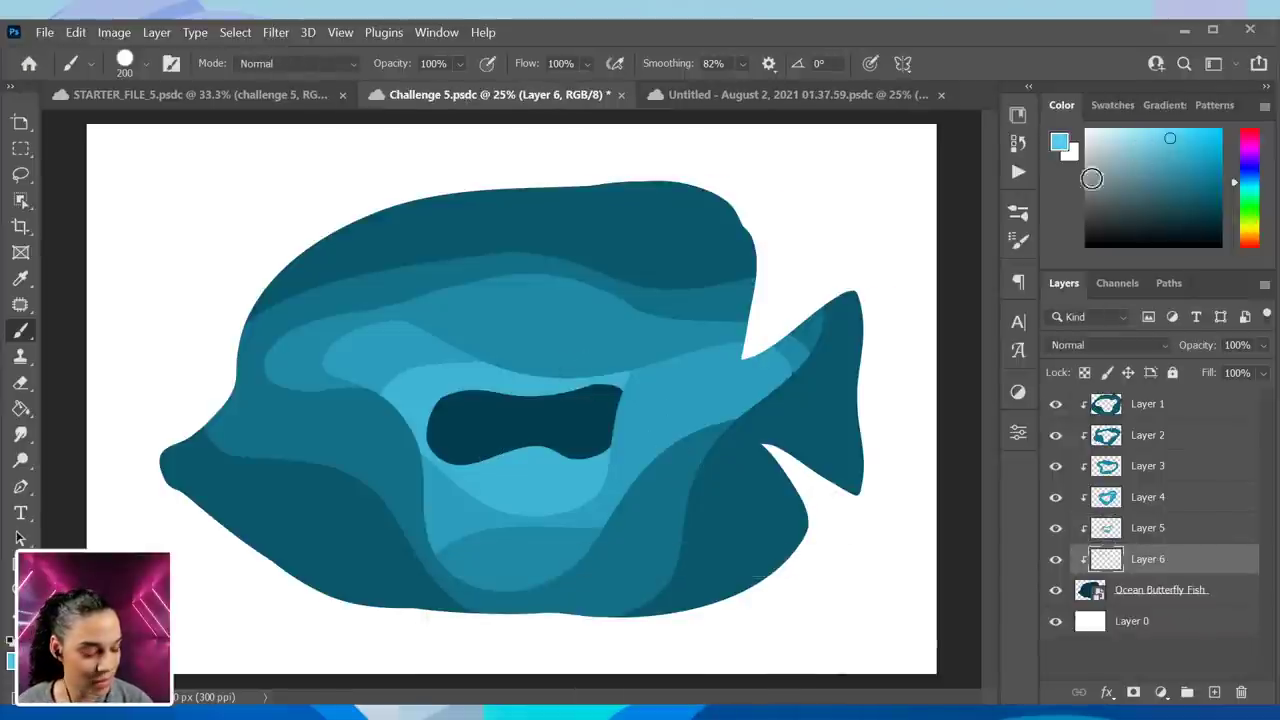
mouse_move(505, 455)
mouse_down()
mouse_move(566, 433)
mouse_move(608, 372)
mouse_up()
key(ctrl+z)
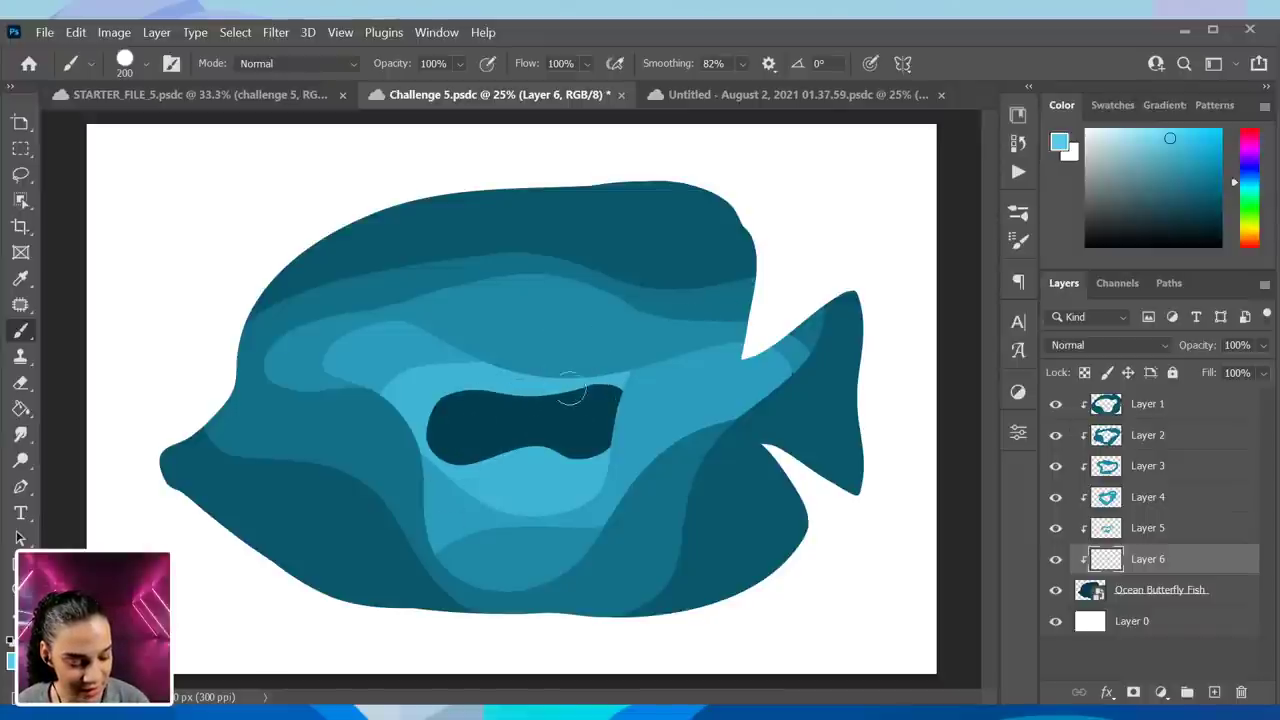
mouse_move(500, 395)
mouse_down()
mouse_move(570, 440)
mouse_move(508, 400)
mouse_up()
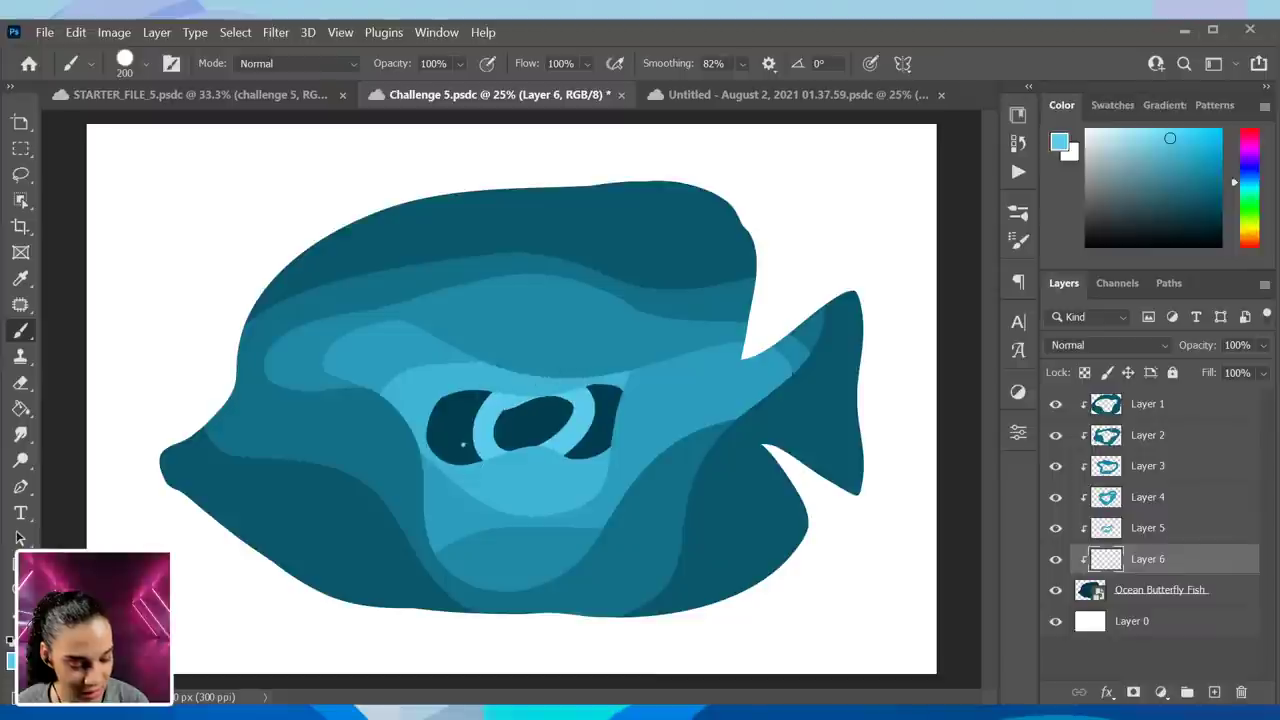
mouse_move(462, 443)
mouse_down()
mouse_move(470, 420)
mouse_move(445, 440)
mouse_move(479, 458)
mouse_up()
mouse_move(599, 367)
mouse_down()
mouse_move(592, 445)
mouse_move(617, 415)
mouse_up()
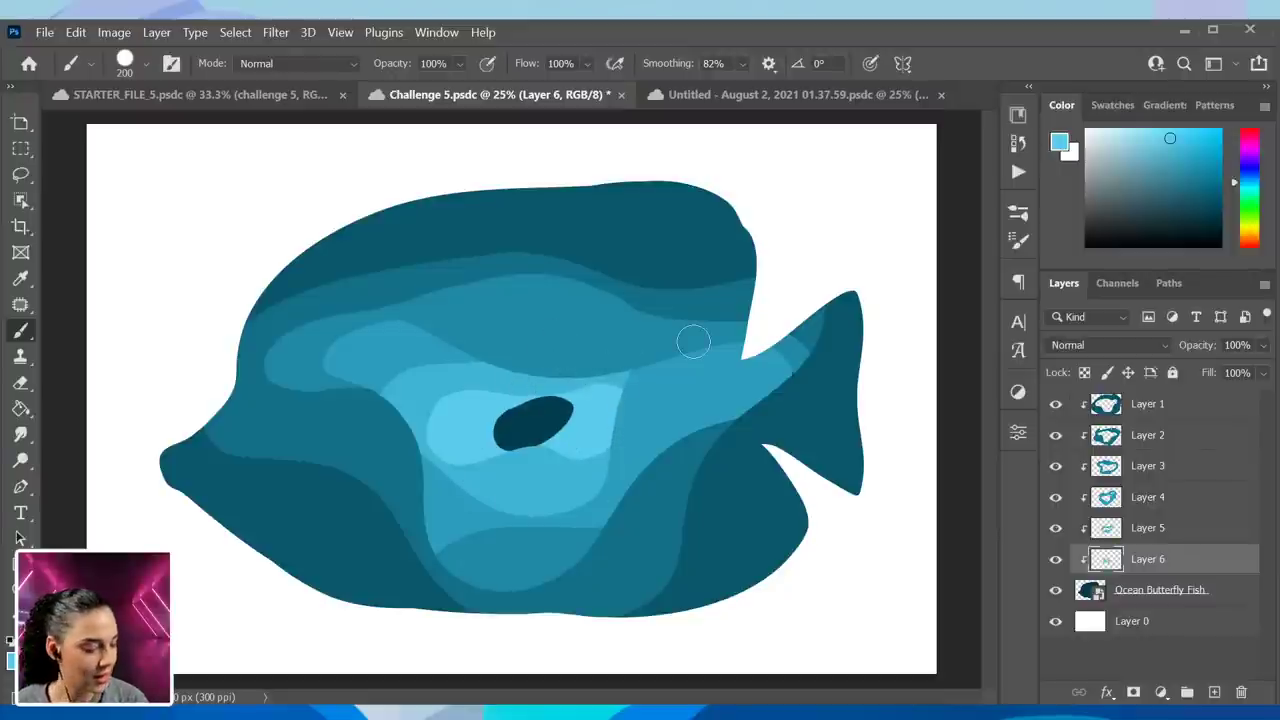
click(1160, 592)
- Add clipped Layer 7 and paint the dark centre oval a paler, near-white light blue
key(ctrl+shift+alt+n)
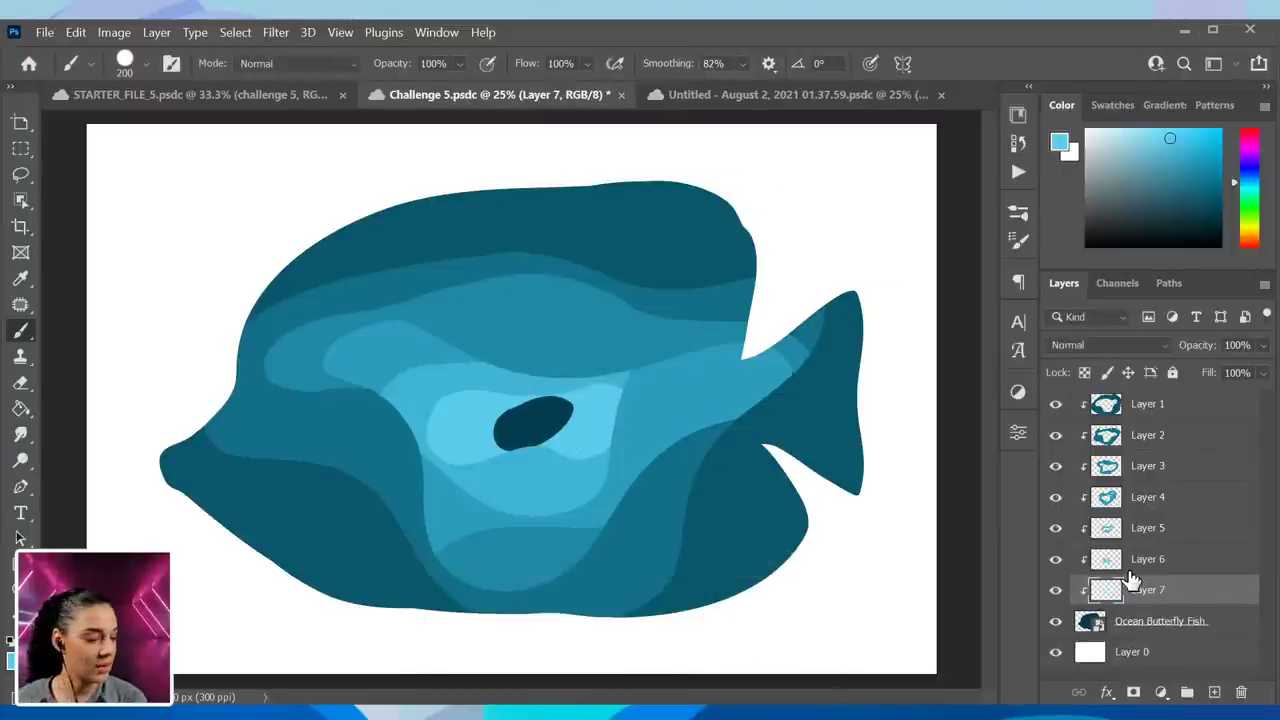
click(1154, 122)
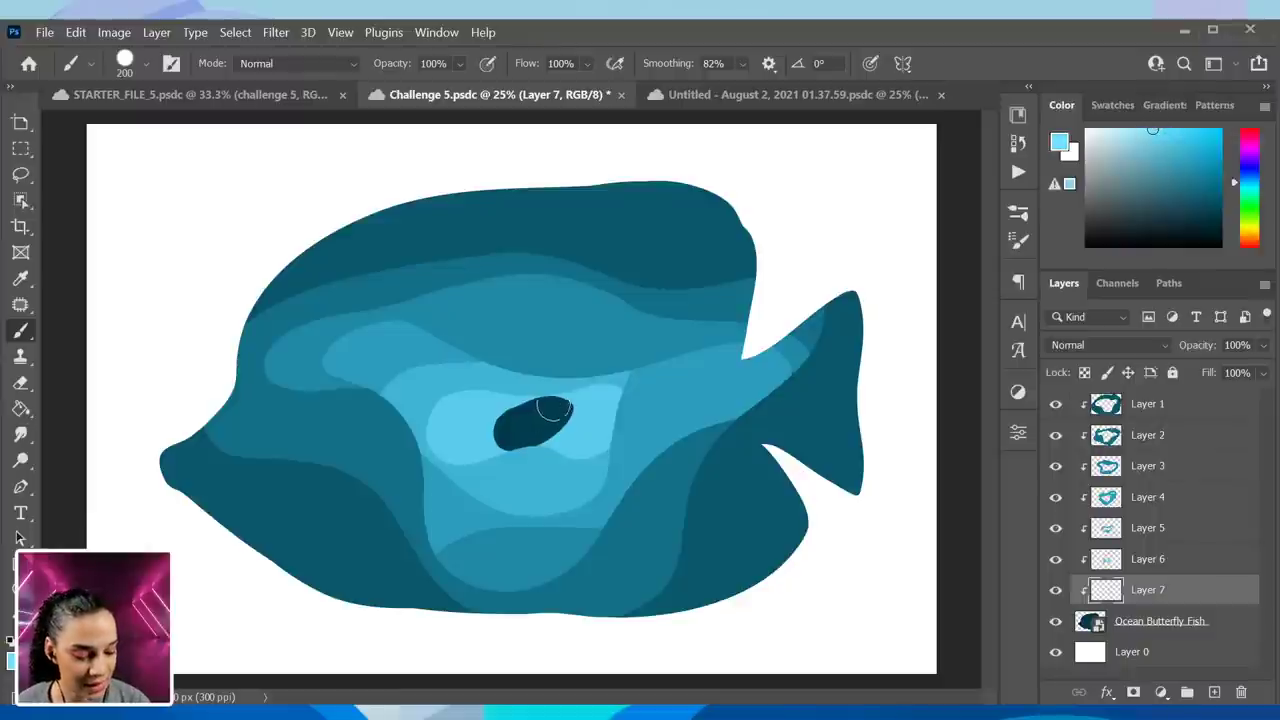
drag(553, 408, 530, 430)
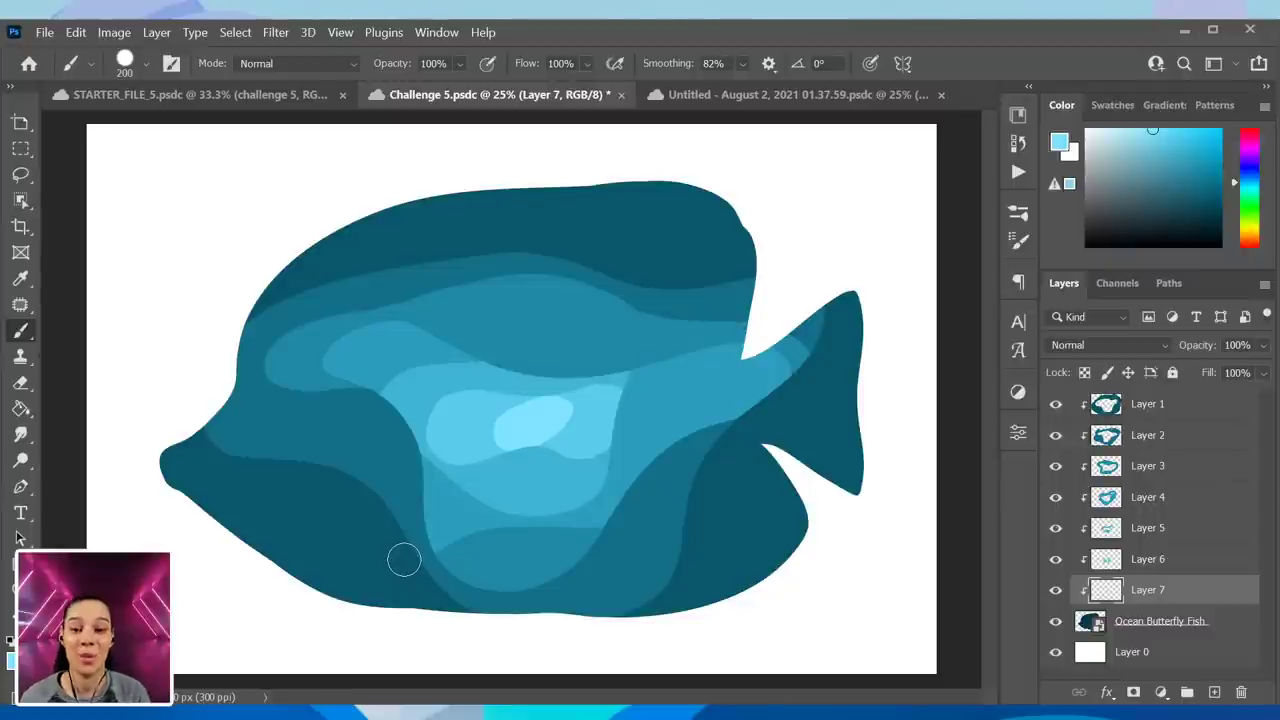
- Give the Ocean Butterfly Fish layer a black Inner Glow at 30% opacity, 125 px size
double_click(1232, 628)
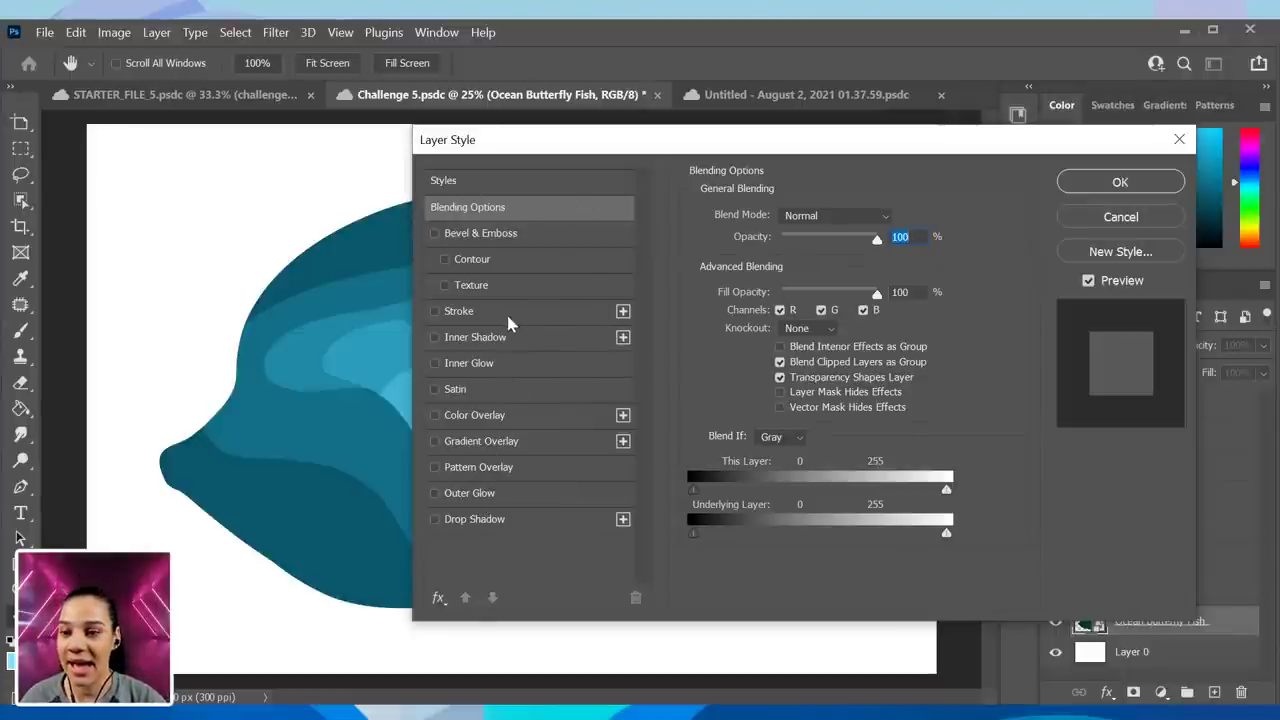
click(515, 363)
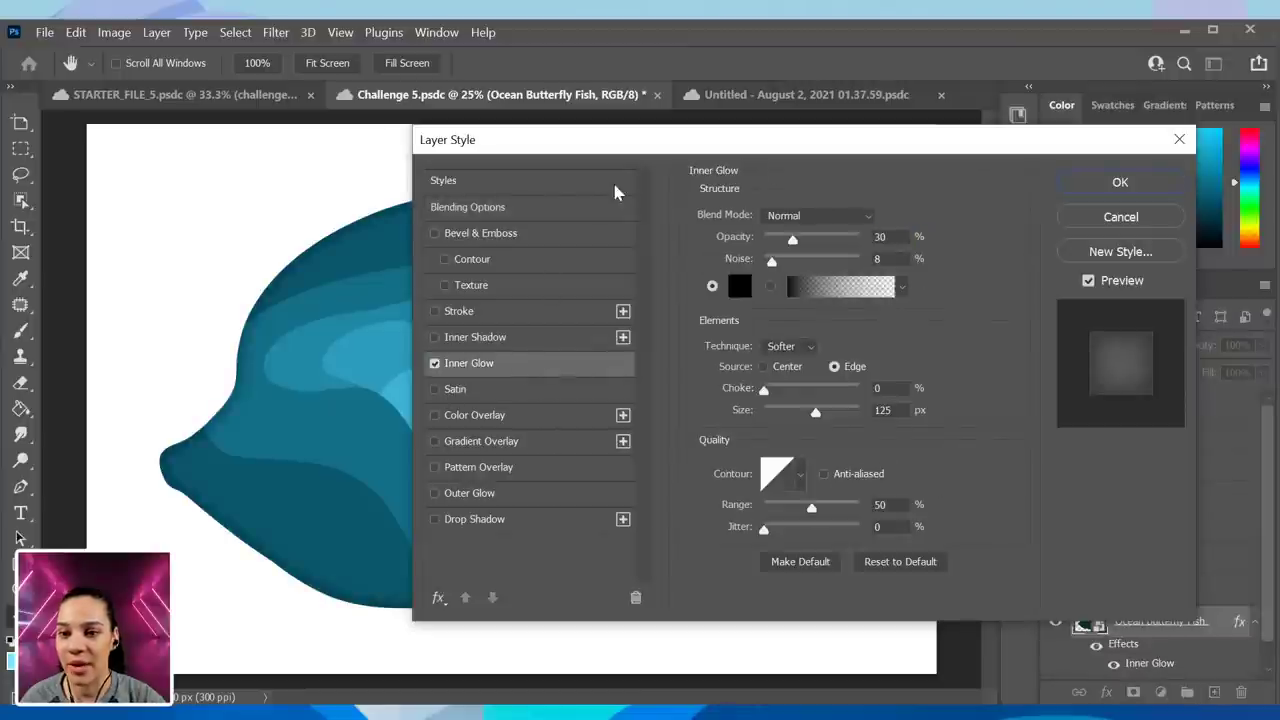
drag(665, 140, 1115, 120)
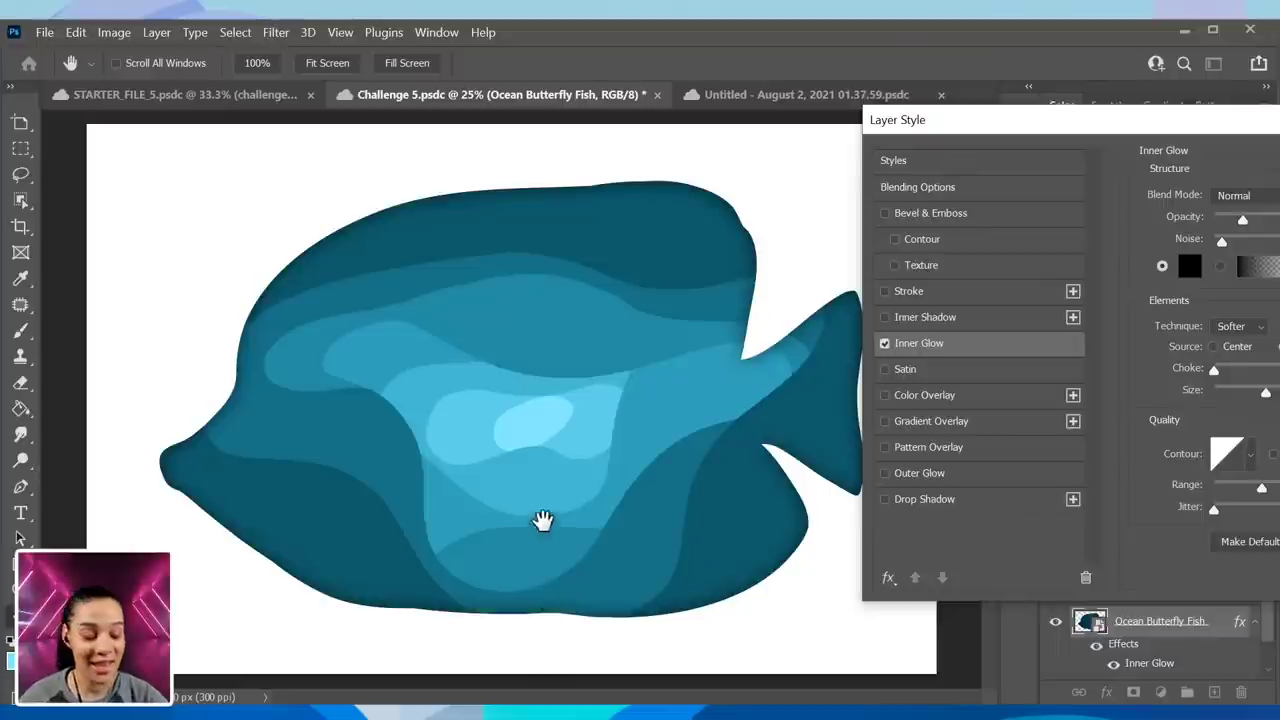
drag(1039, 125, 673, 115)
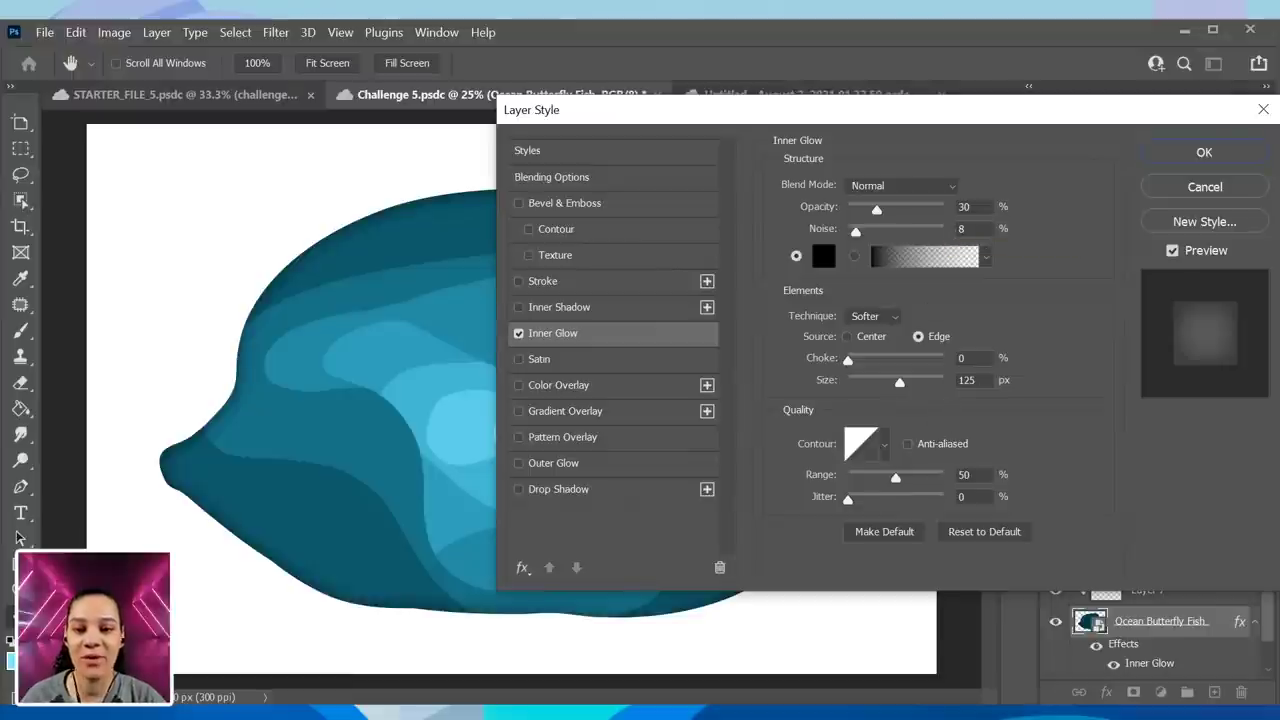
click(1234, 152)
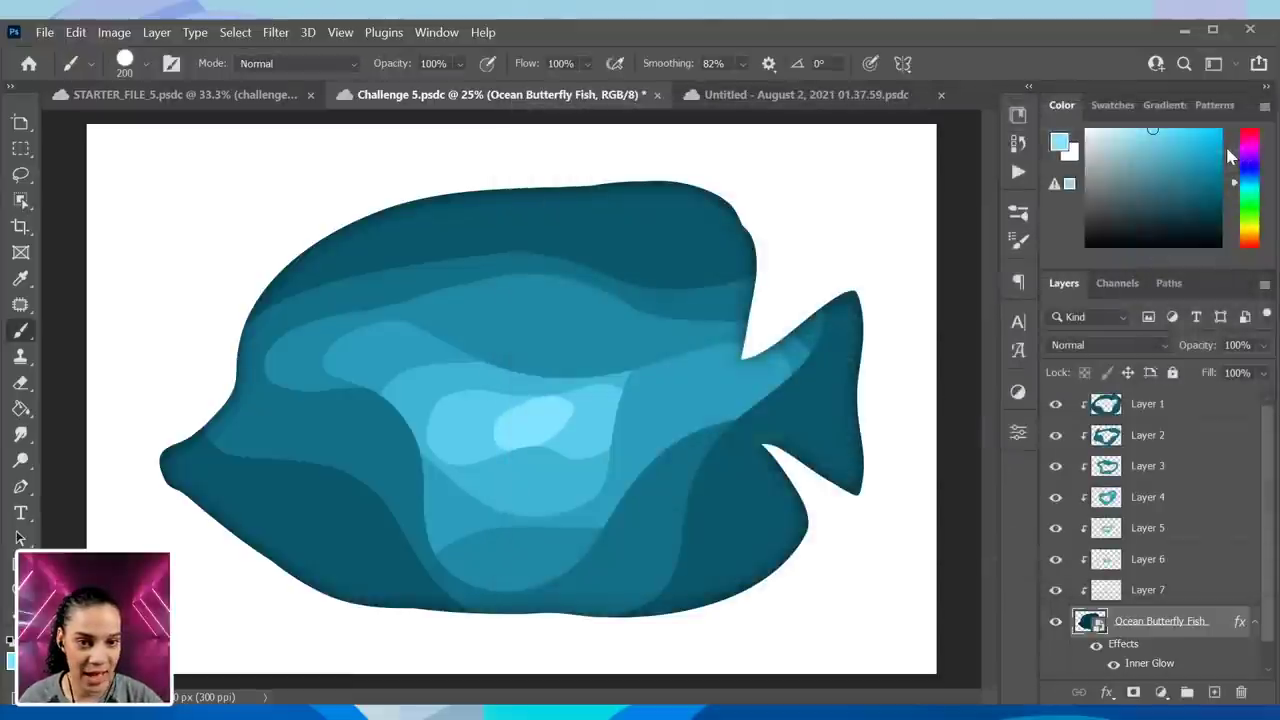
- Enter Full Screen Mode with Menu Bar and pan the fish into position on black
key(f)
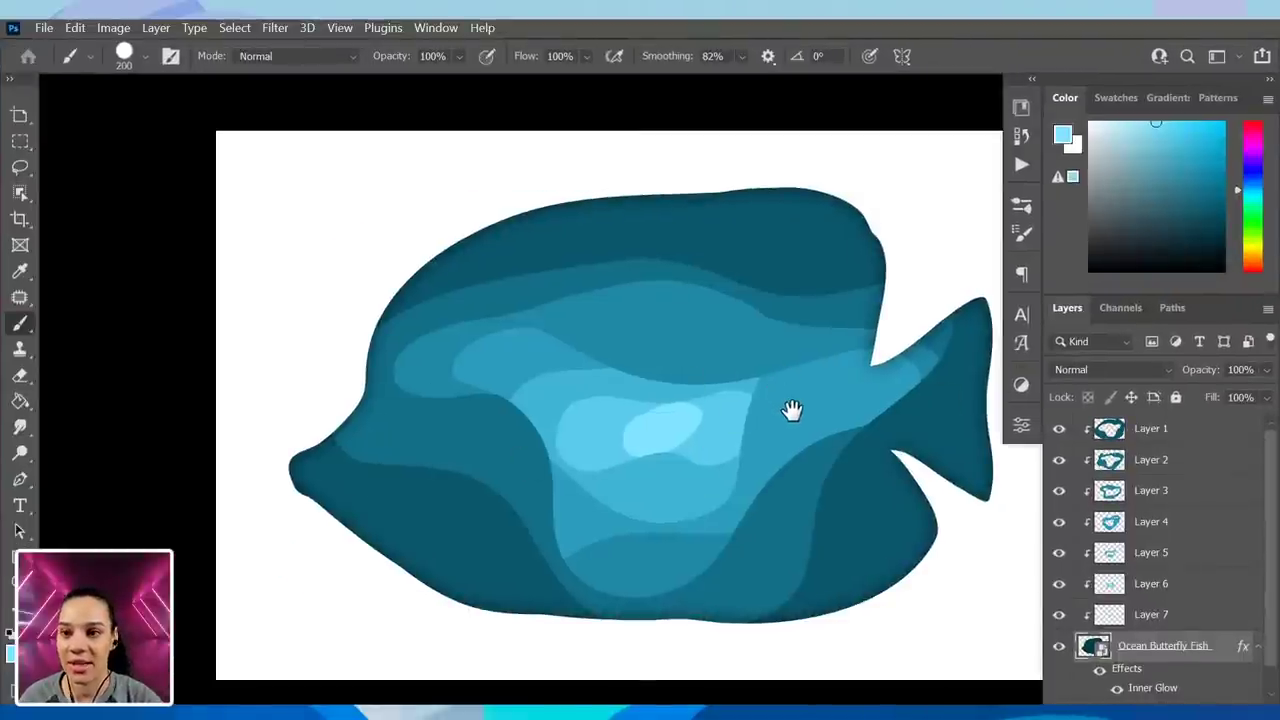
drag(769, 443, 526, 417)
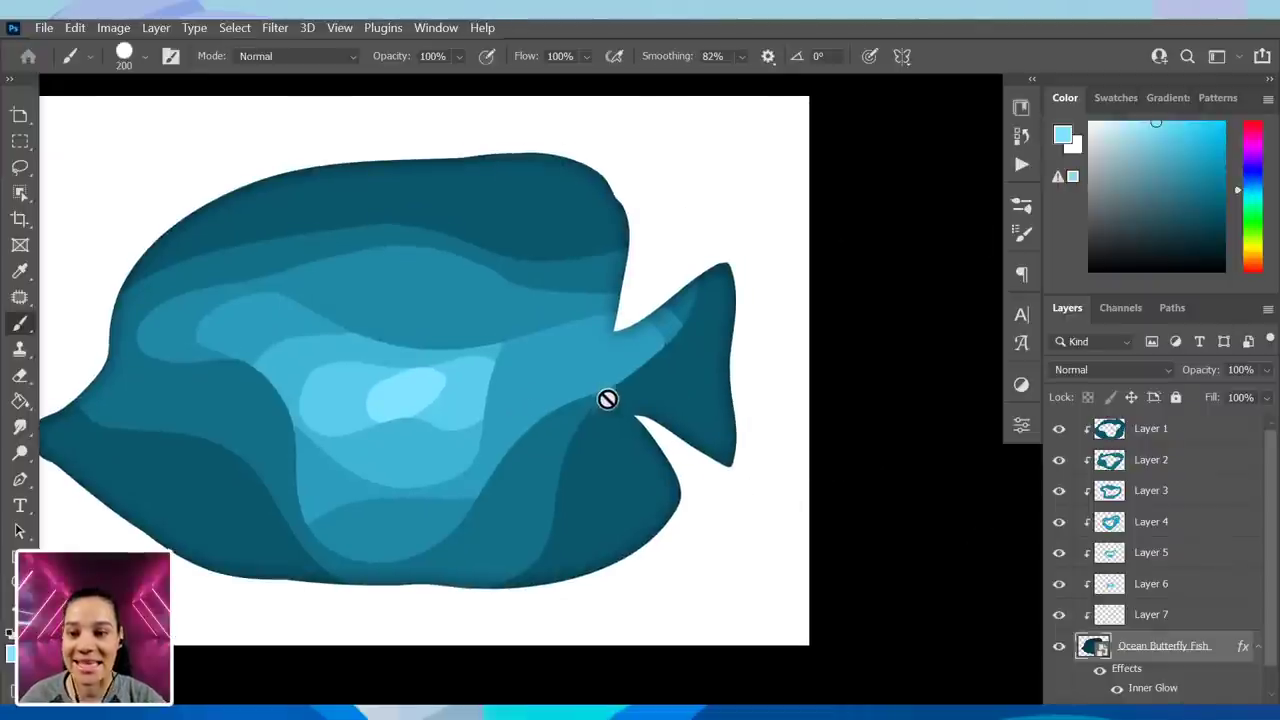
drag(594, 404, 568, 402)
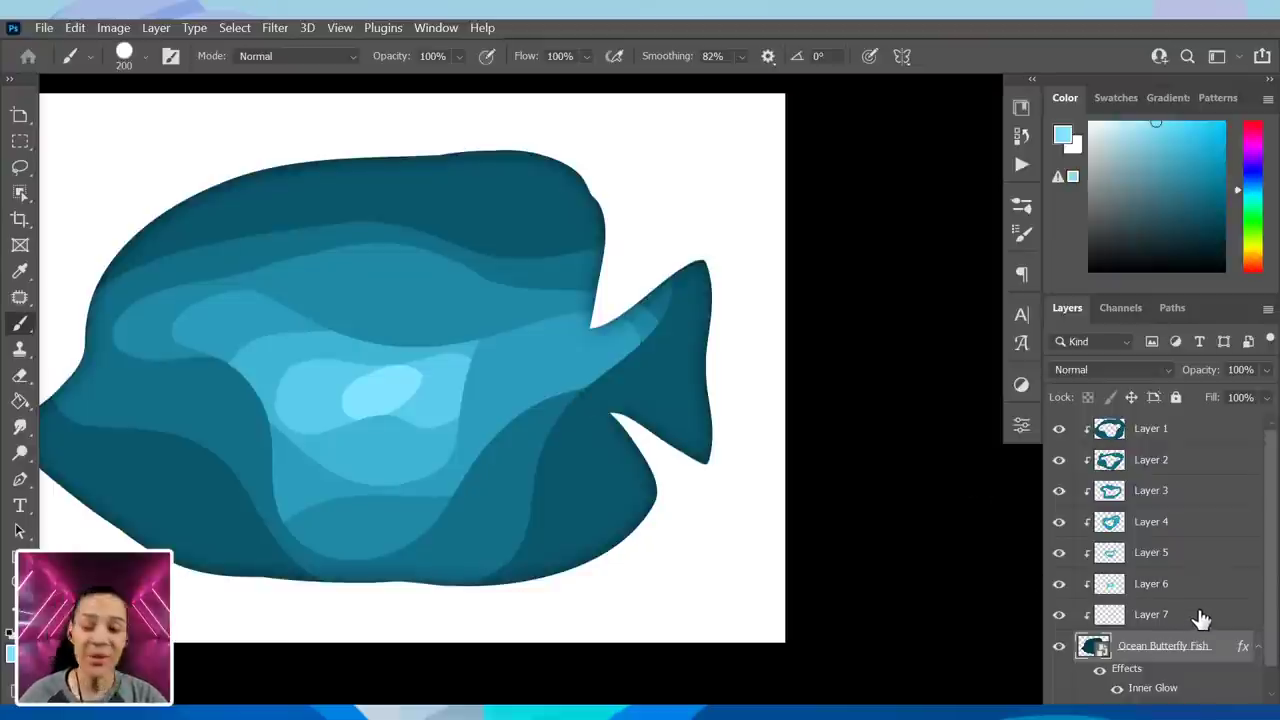
- Add a black Outer Glow (30% opacity, 92 px) to Layers 1, 2 and 3
double_click(1224, 434)
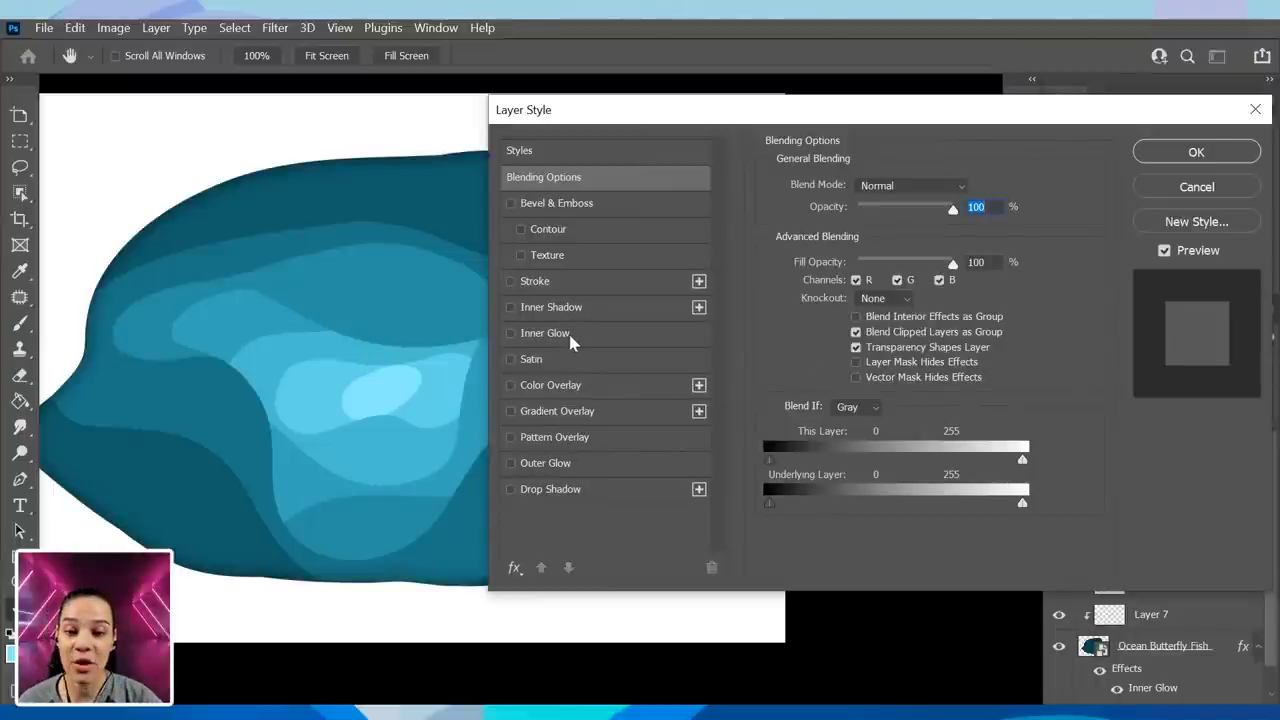
click(595, 463)
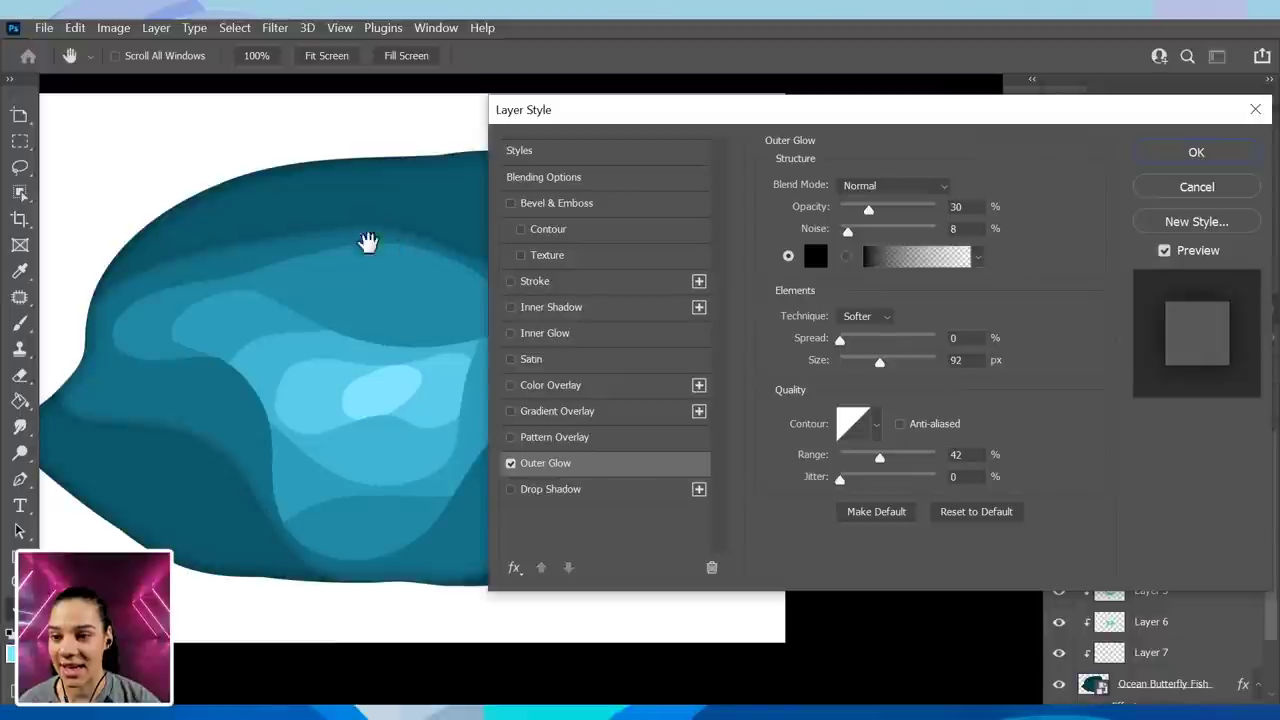
click(1194, 156)
double_click(1193, 499)
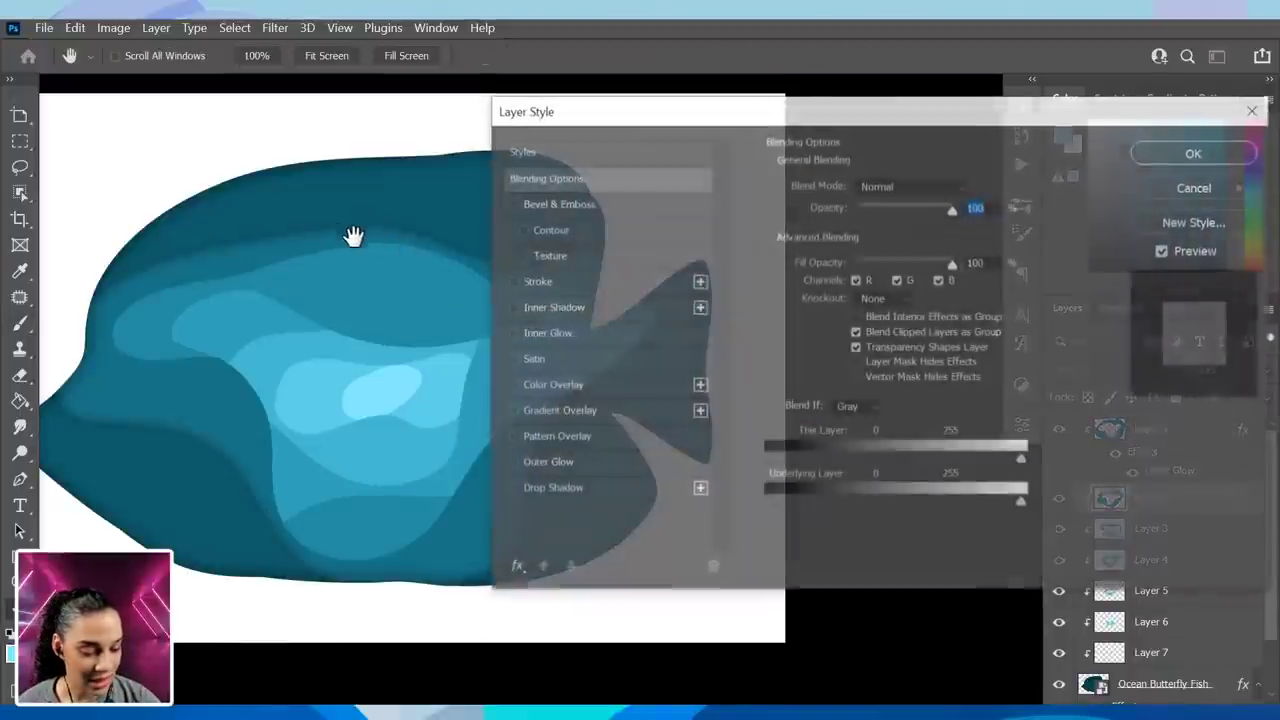
click(565, 463)
click(1247, 162)
double_click(1195, 575)
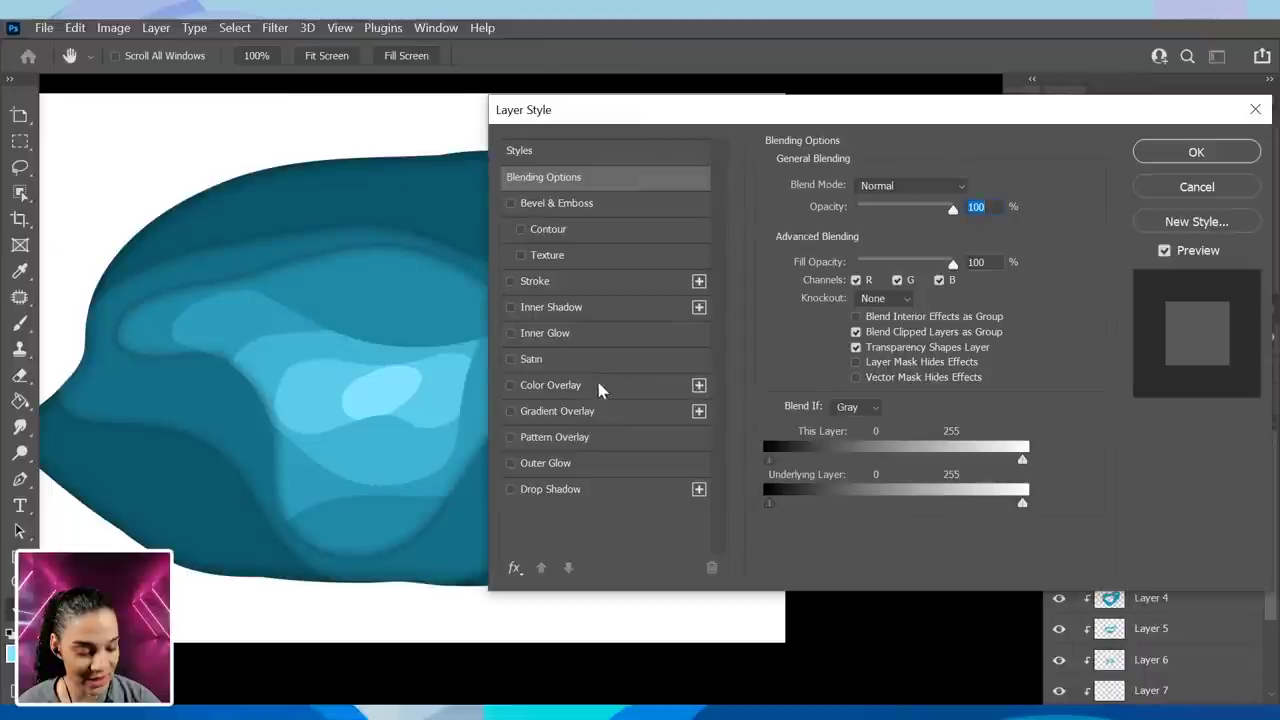
click(593, 466)
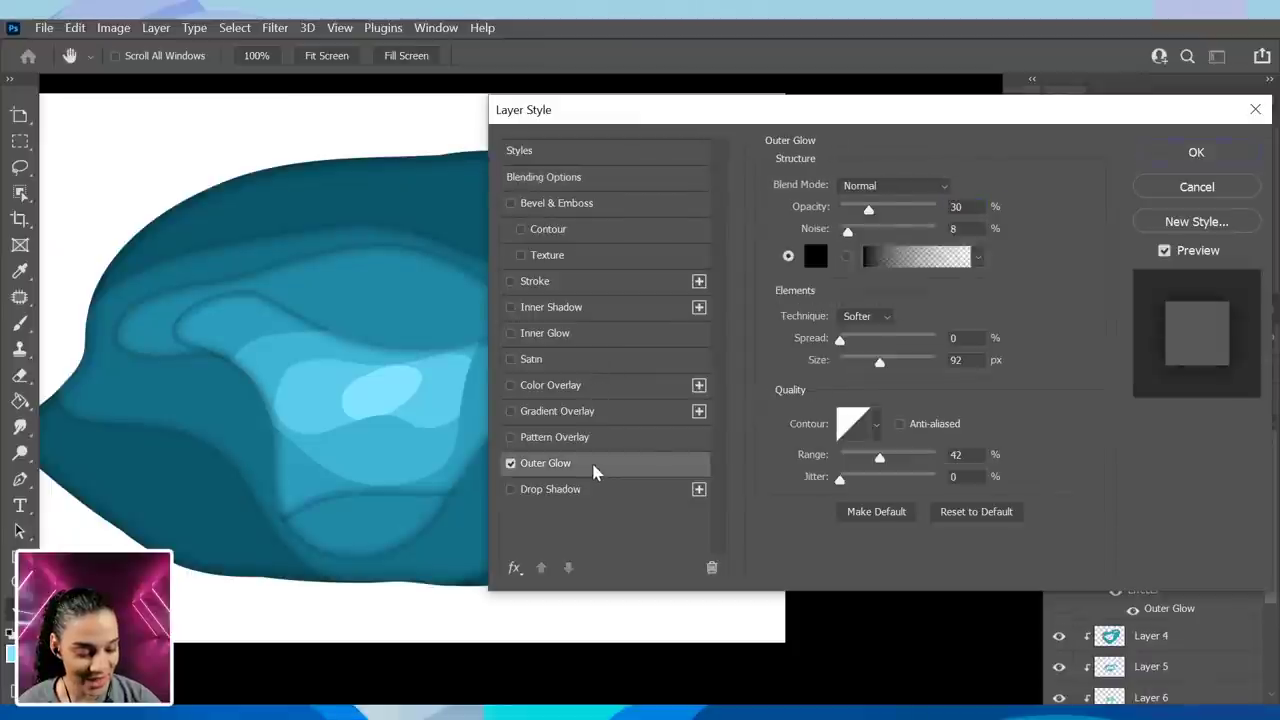
click(1197, 152)
- Add the same 30%, 92 px black Outer Glow to Layers 4, 5 and 6
click(1190, 645)
double_click(1192, 648)
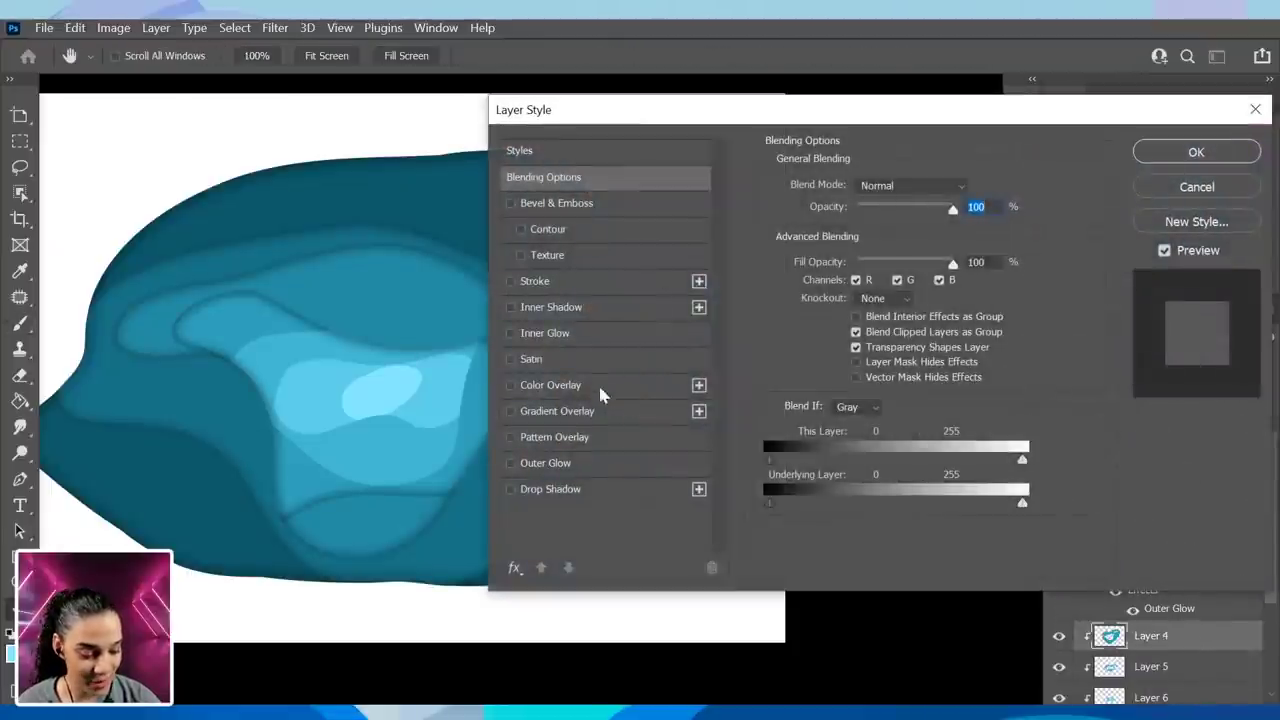
click(593, 463)
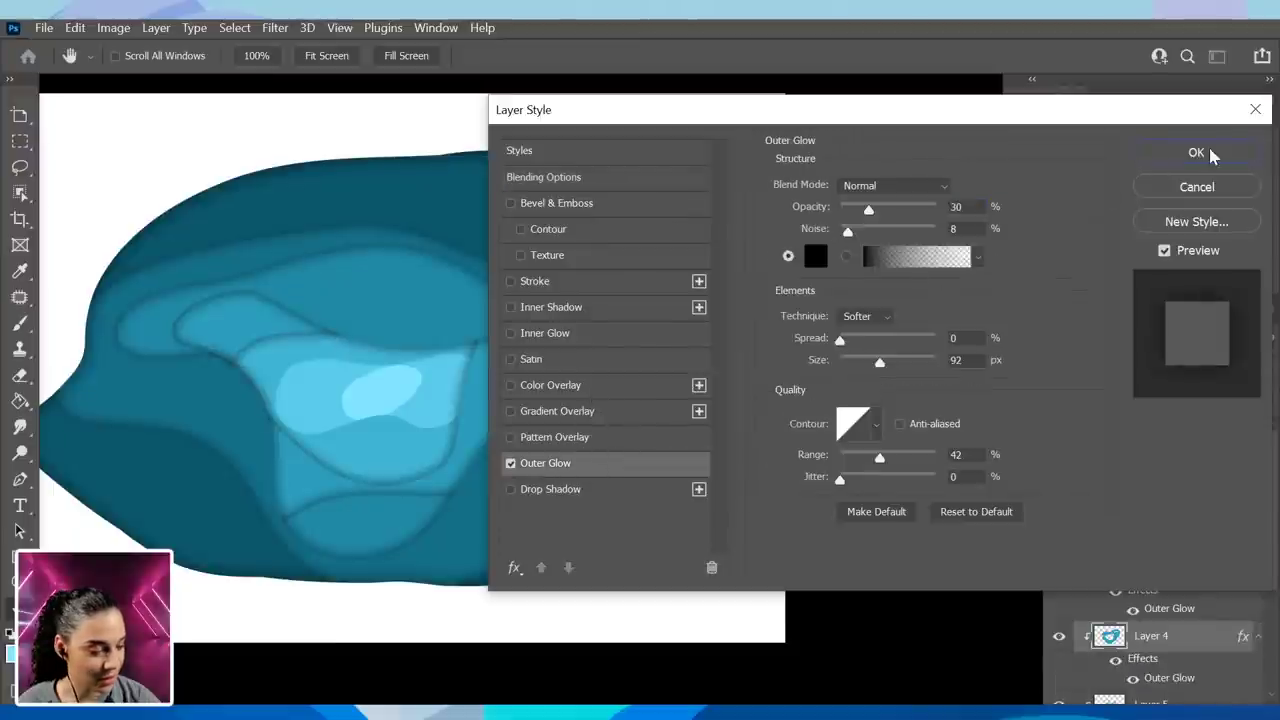
click(1196, 152)
scroll(1155, 630, down, 3)
double_click(1194, 534)
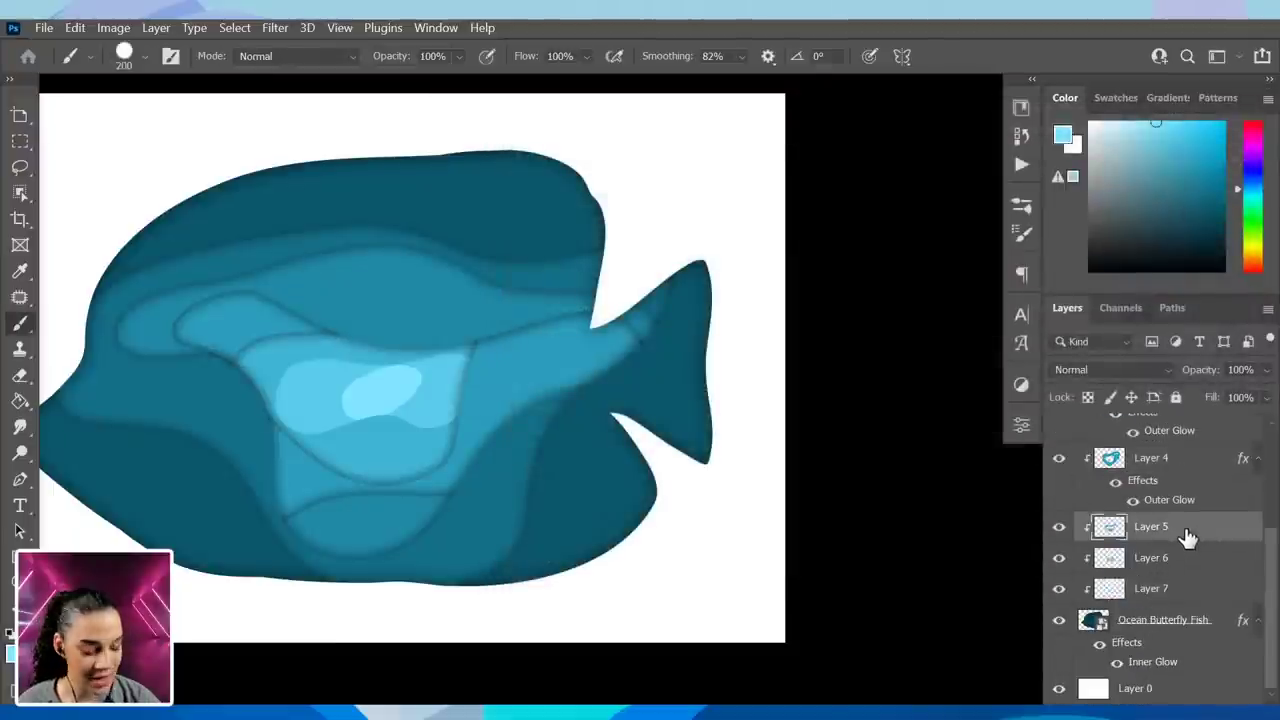
click(586, 466)
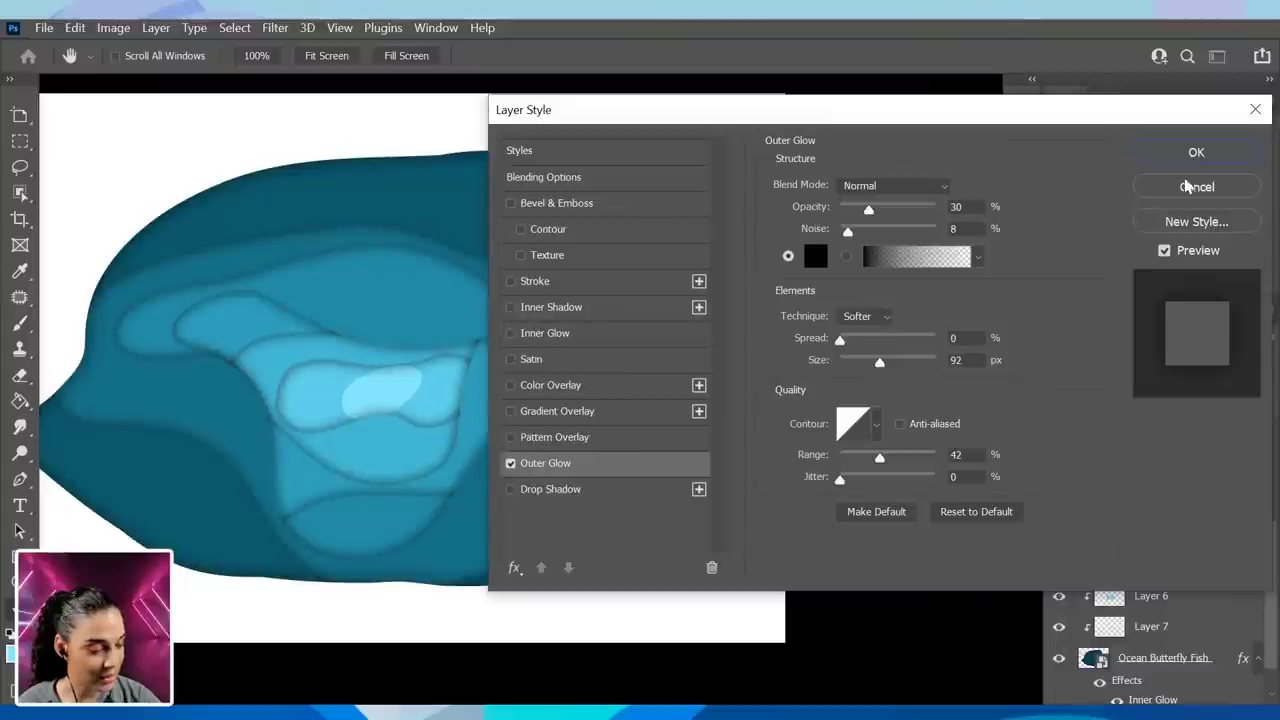
key(Return)
scroll(1223, 646, down, 1)
double_click(1197, 566)
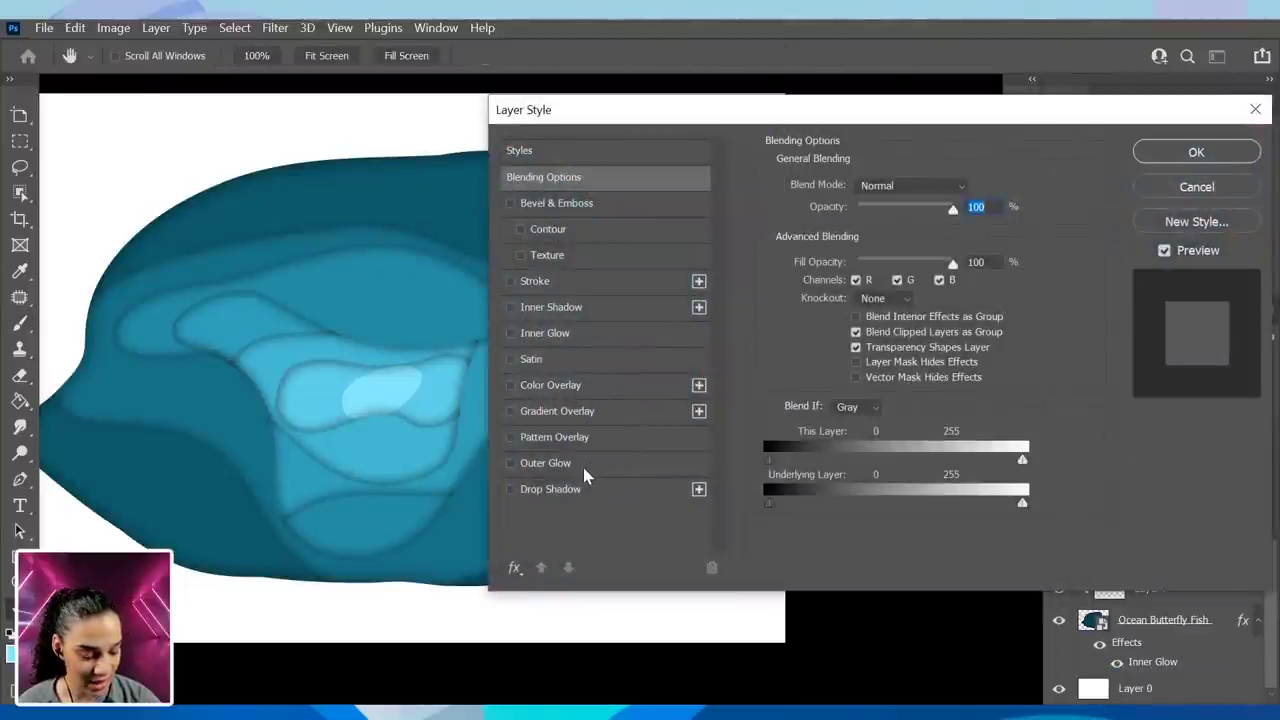
click(584, 462)
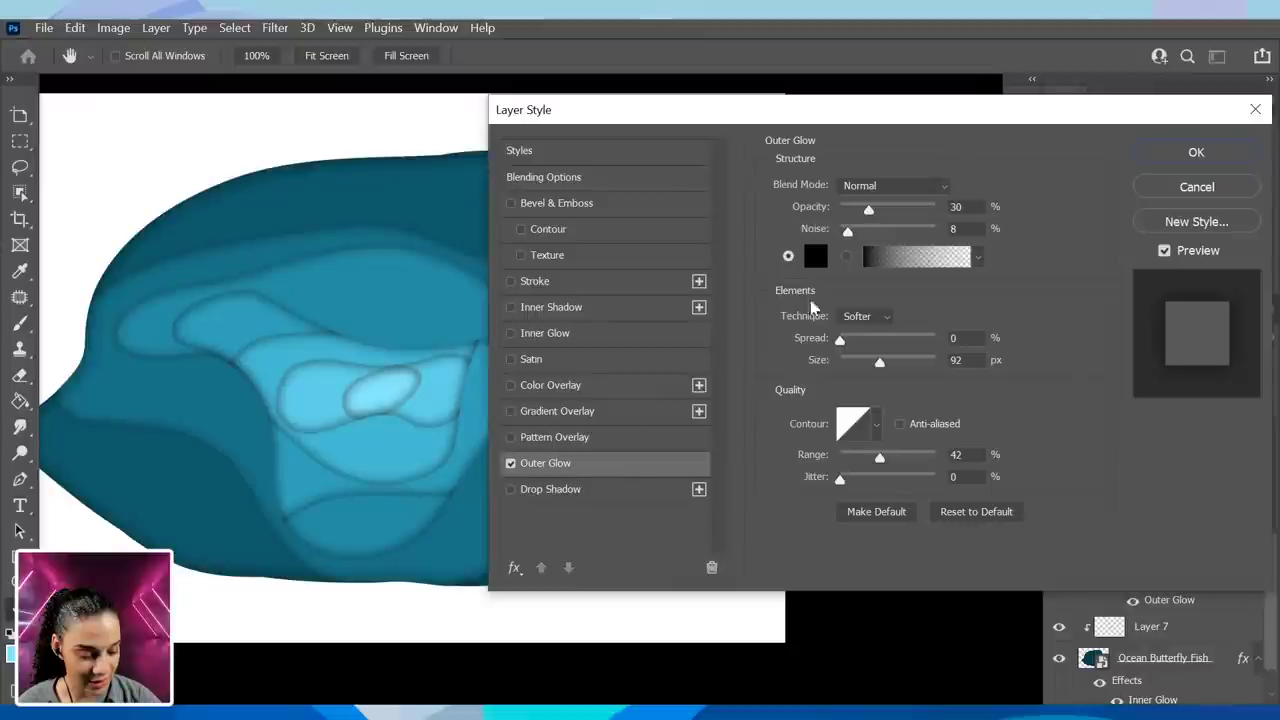
click(1197, 153)
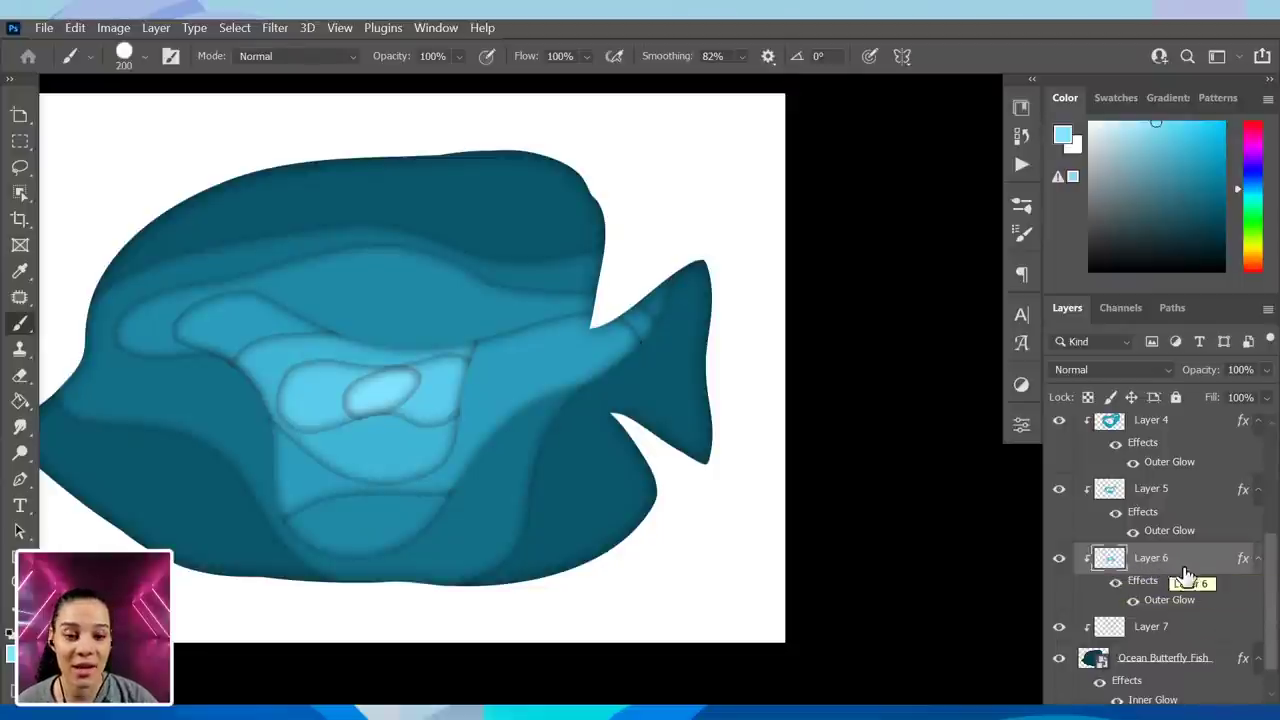
scroll(1180, 568, up, 4)
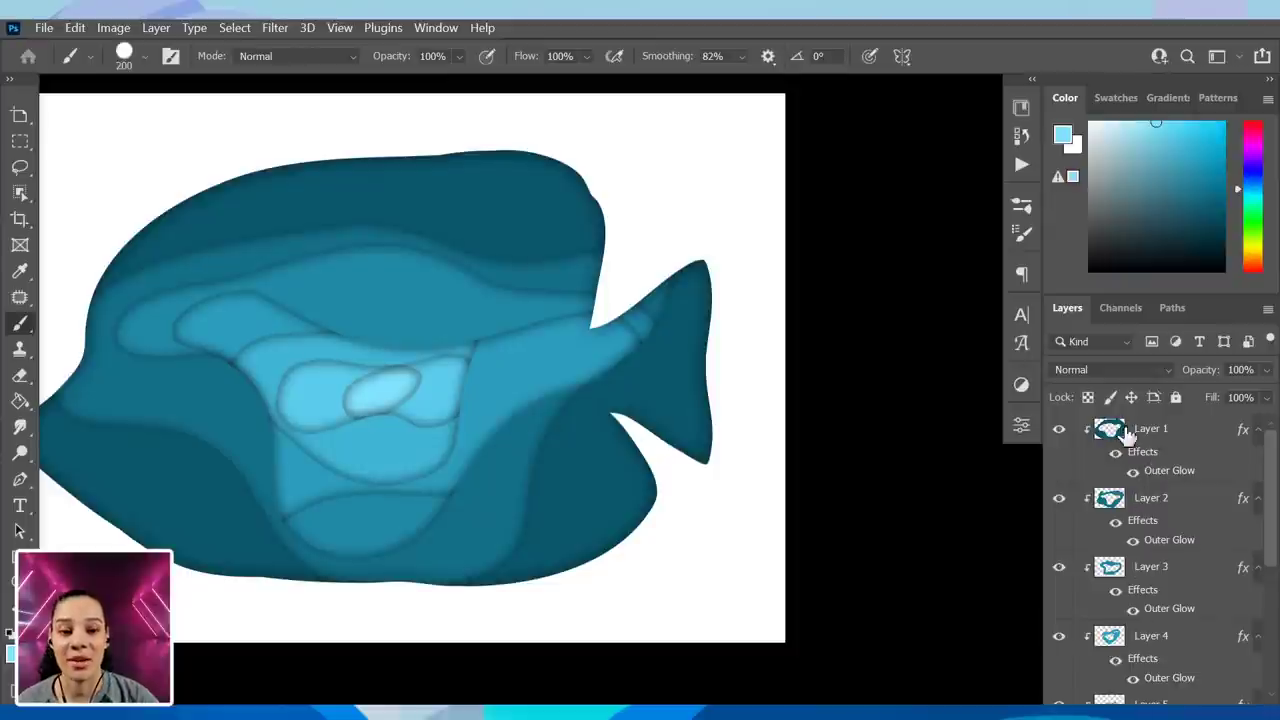
- Toggle Layer 1's Outer Glow off and on to compare, leaving it on
click(1116, 455)
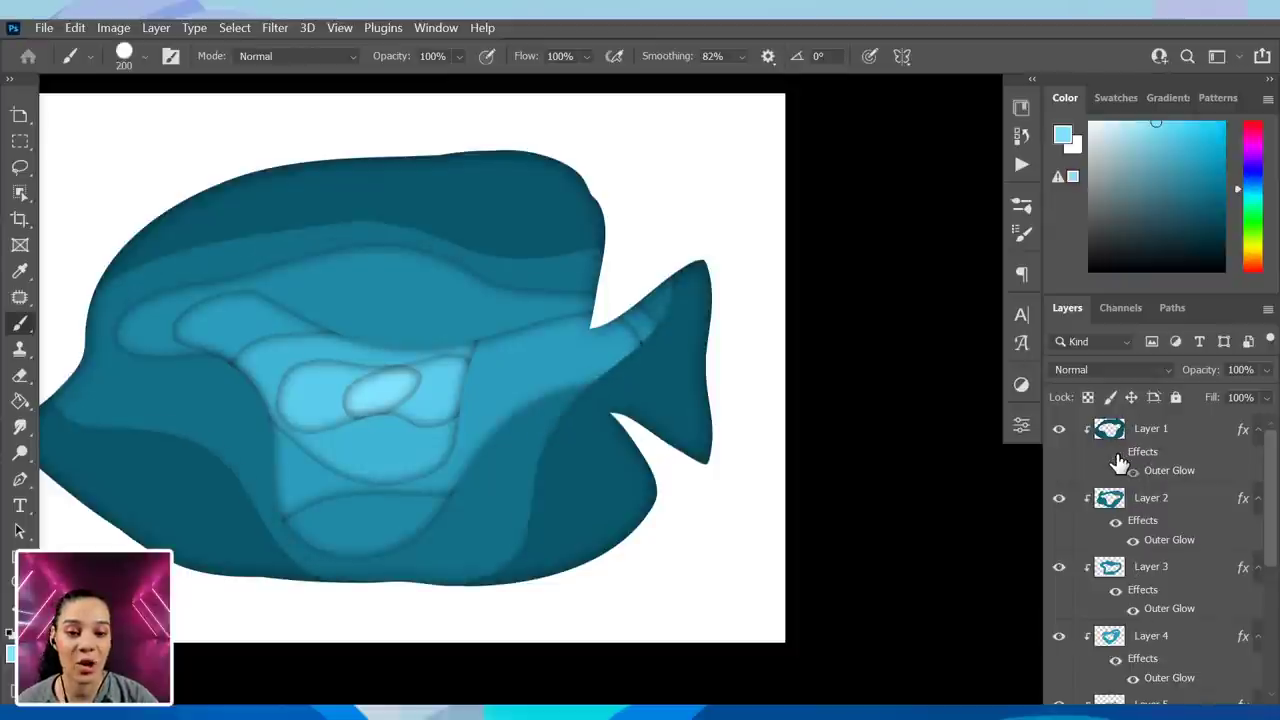
click(1117, 456)
click(1117, 456)
click(1117, 456)
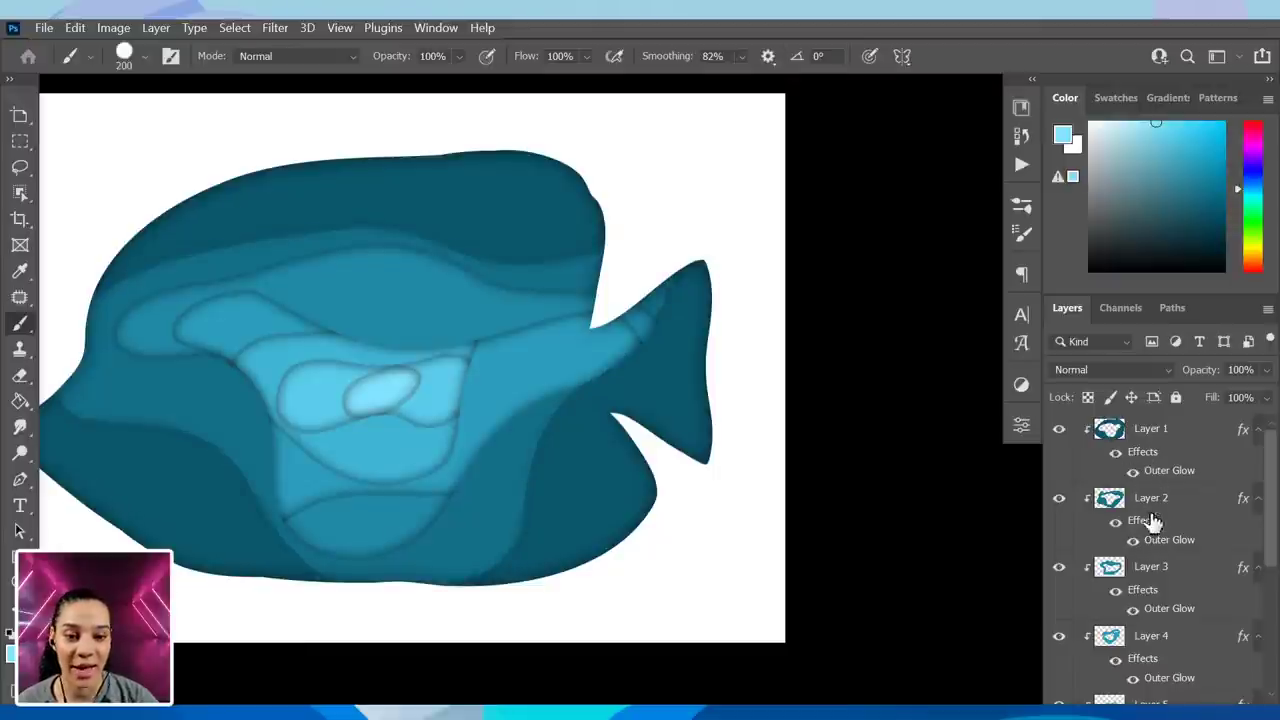
click(1133, 471)
click(1133, 471)
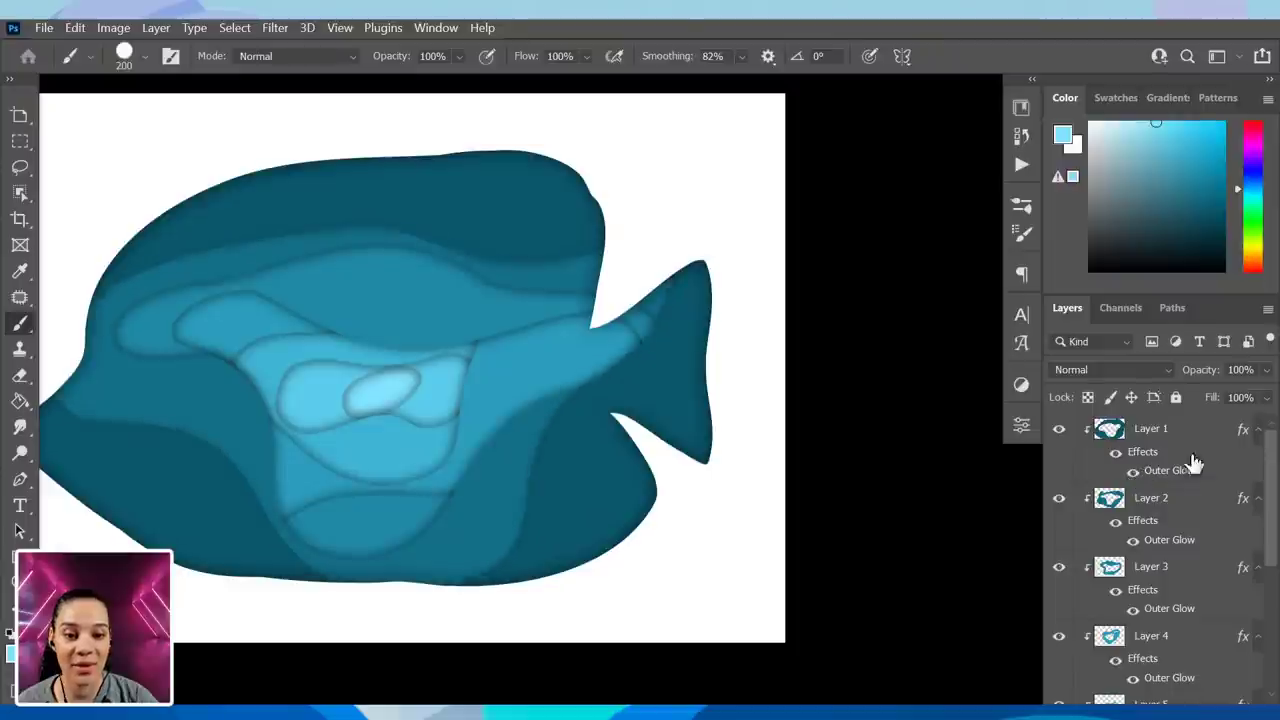
- Collapse the effects lists of Layers 1–6 and the Ocean Butterfly Fish layer
click(1259, 429)
click(1258, 460)
click(1258, 491)
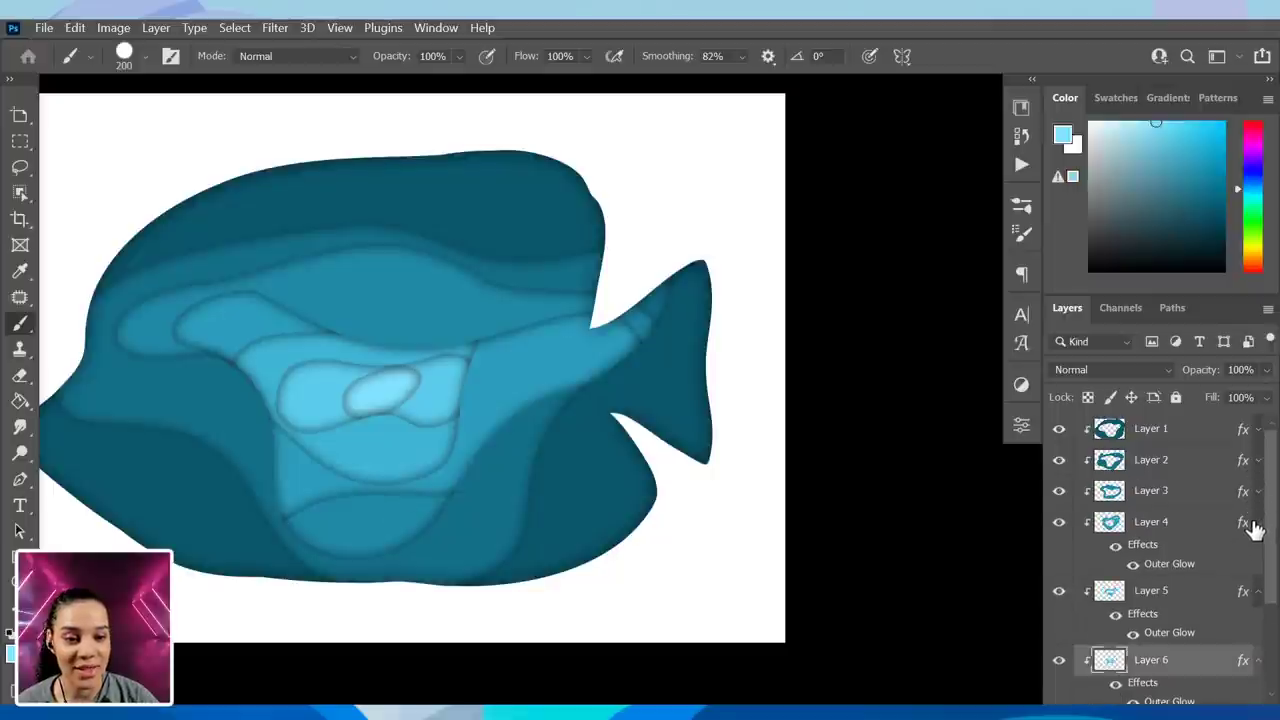
click(1257, 522)
click(1258, 553)
click(1259, 585)
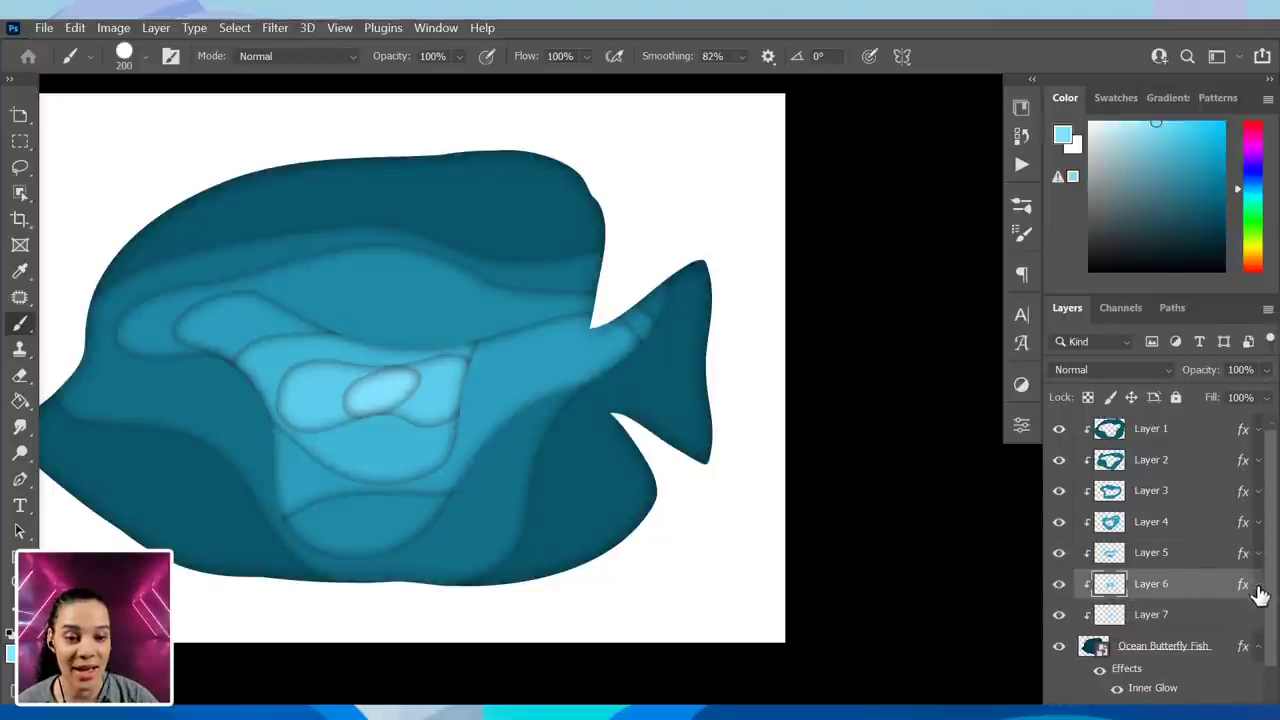
click(1259, 646)
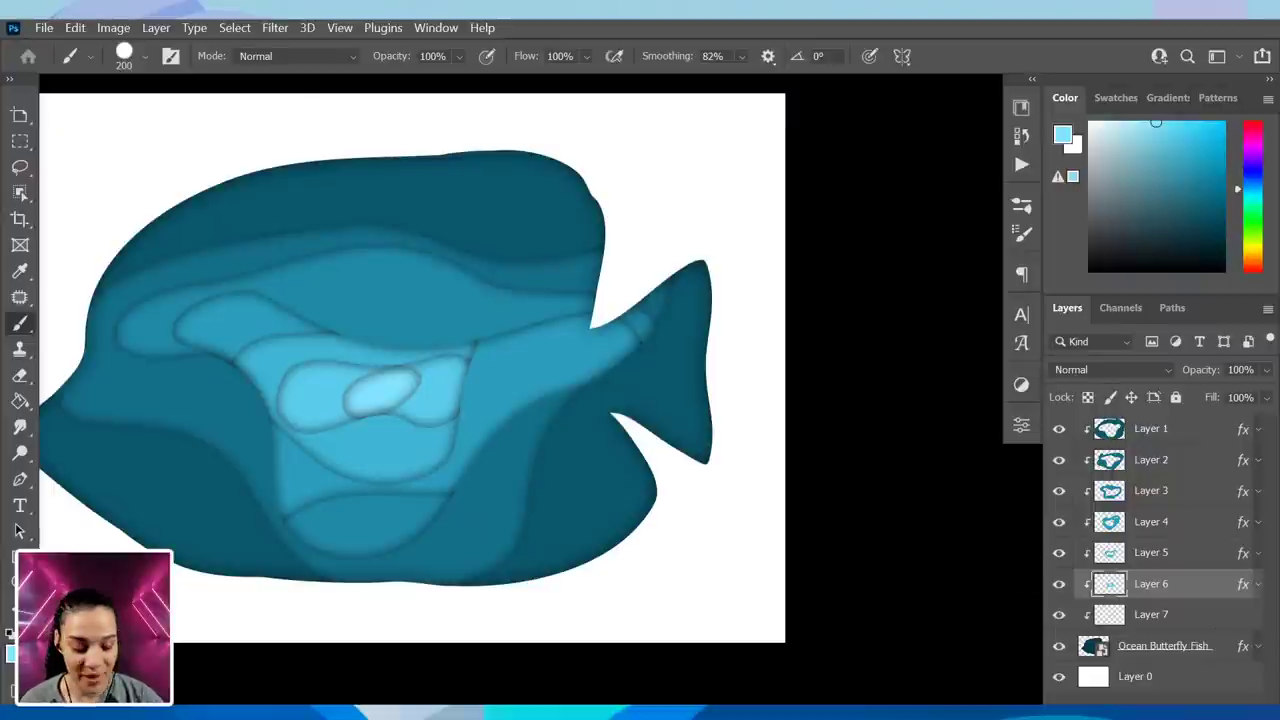
drag(474, 380, 623, 354)
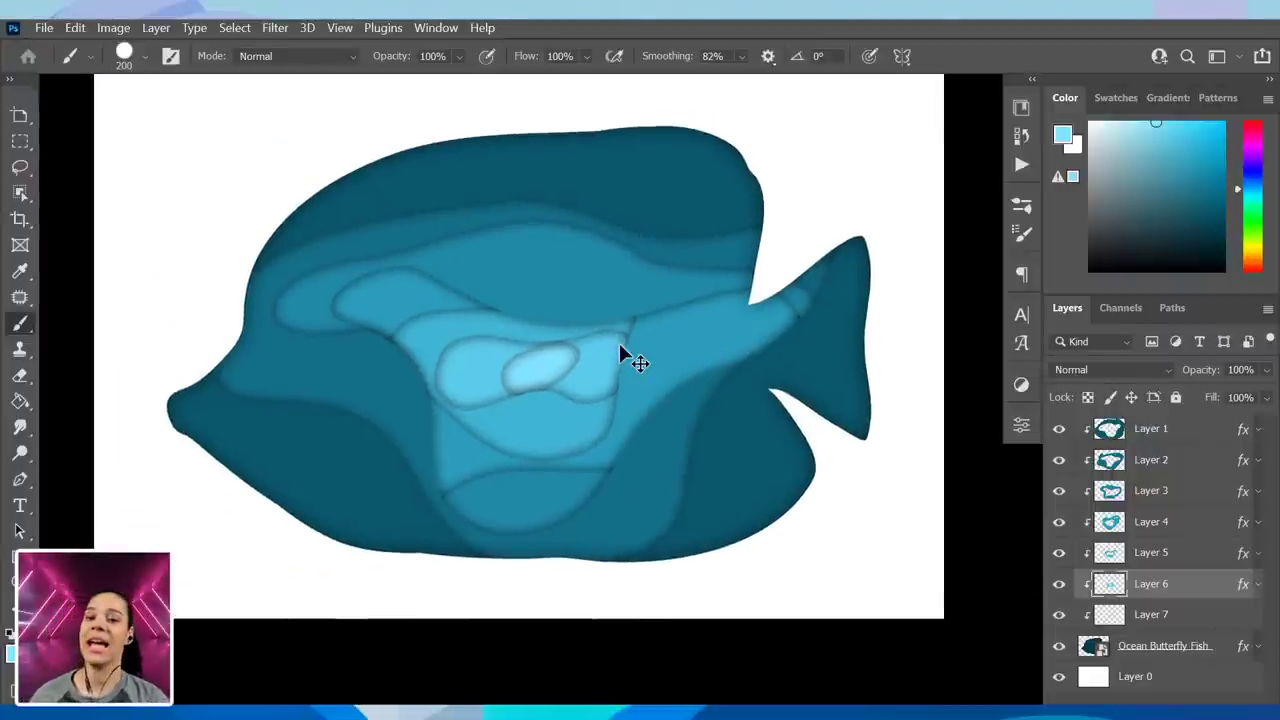
scroll(621, 340, down, 3)
- Select the Ocean Butterfly Fish layer and reposition the view of the fish
scroll(600, 455, up, 3)
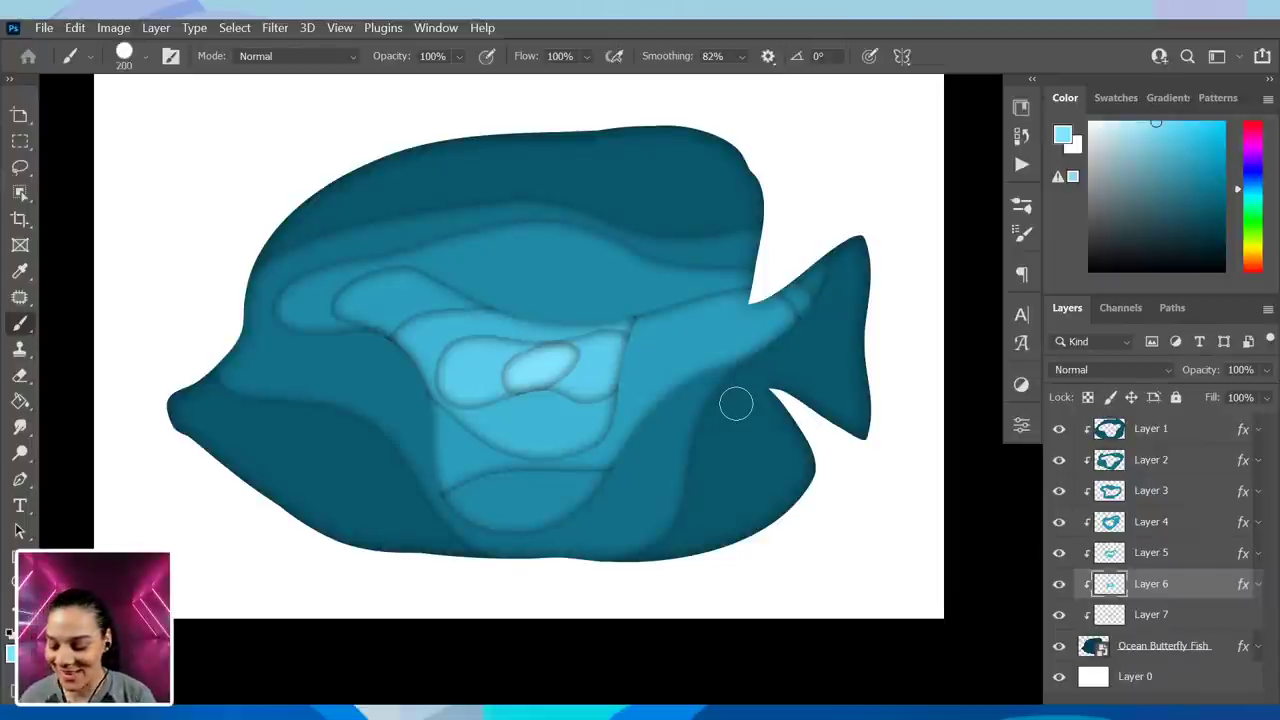
click(1216, 652)
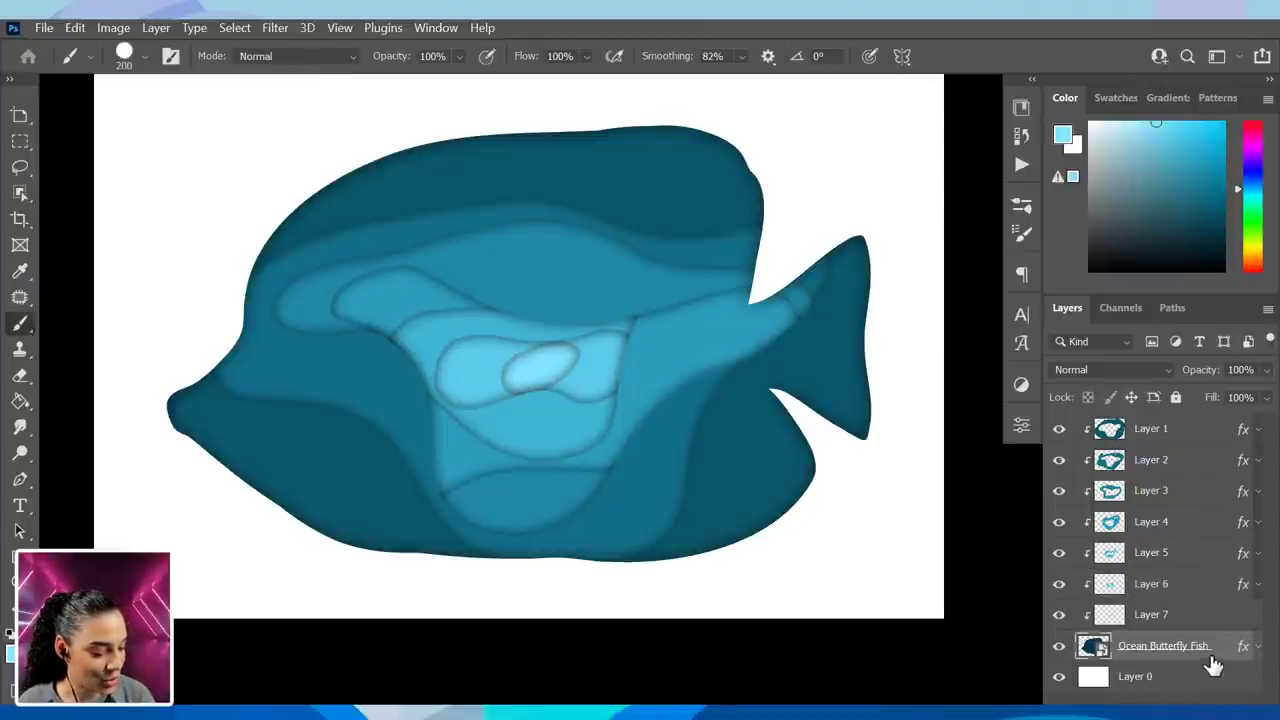
drag(743, 551, 719, 473)
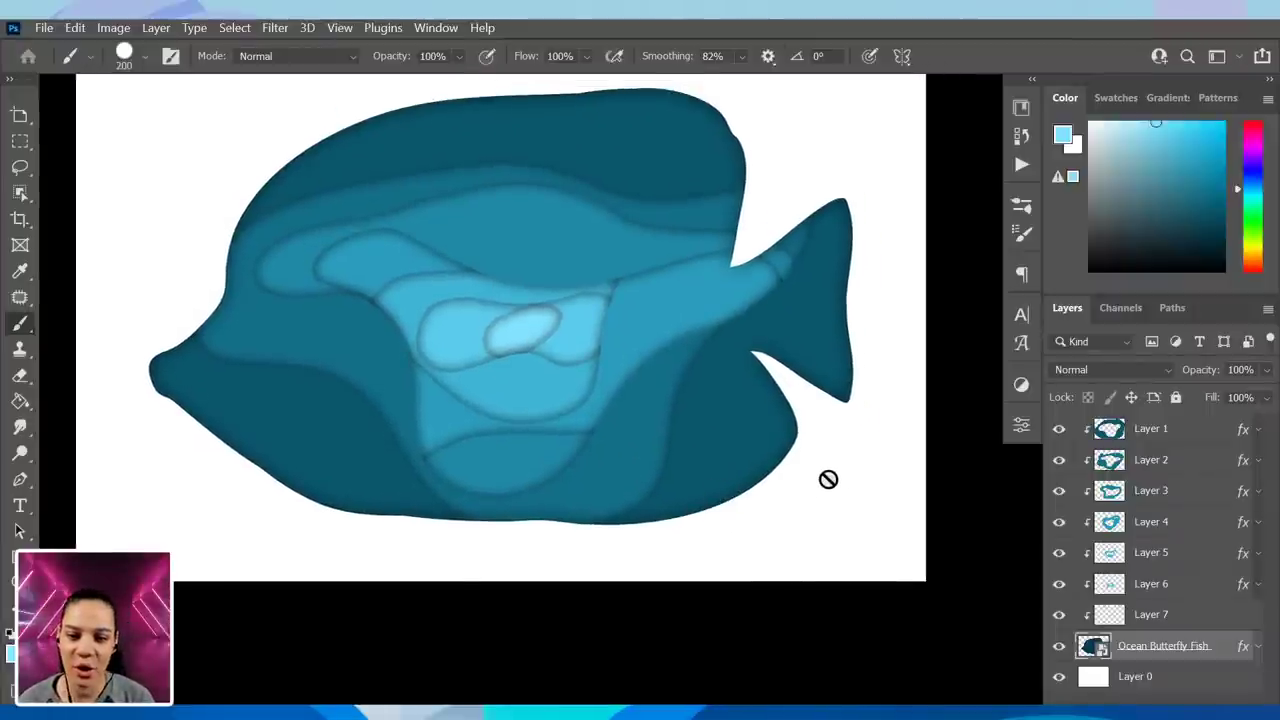
- Try erasing on the fish smart object and decline rasterizing it
key(e)
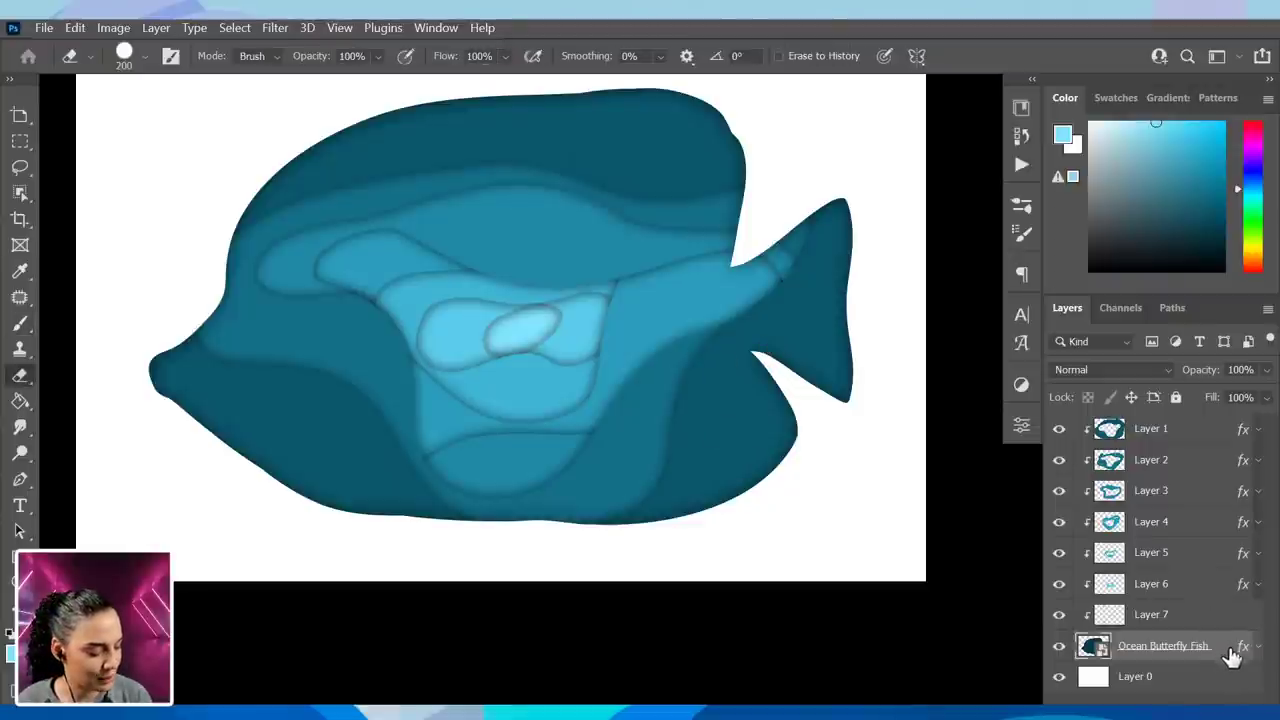
click(709, 457)
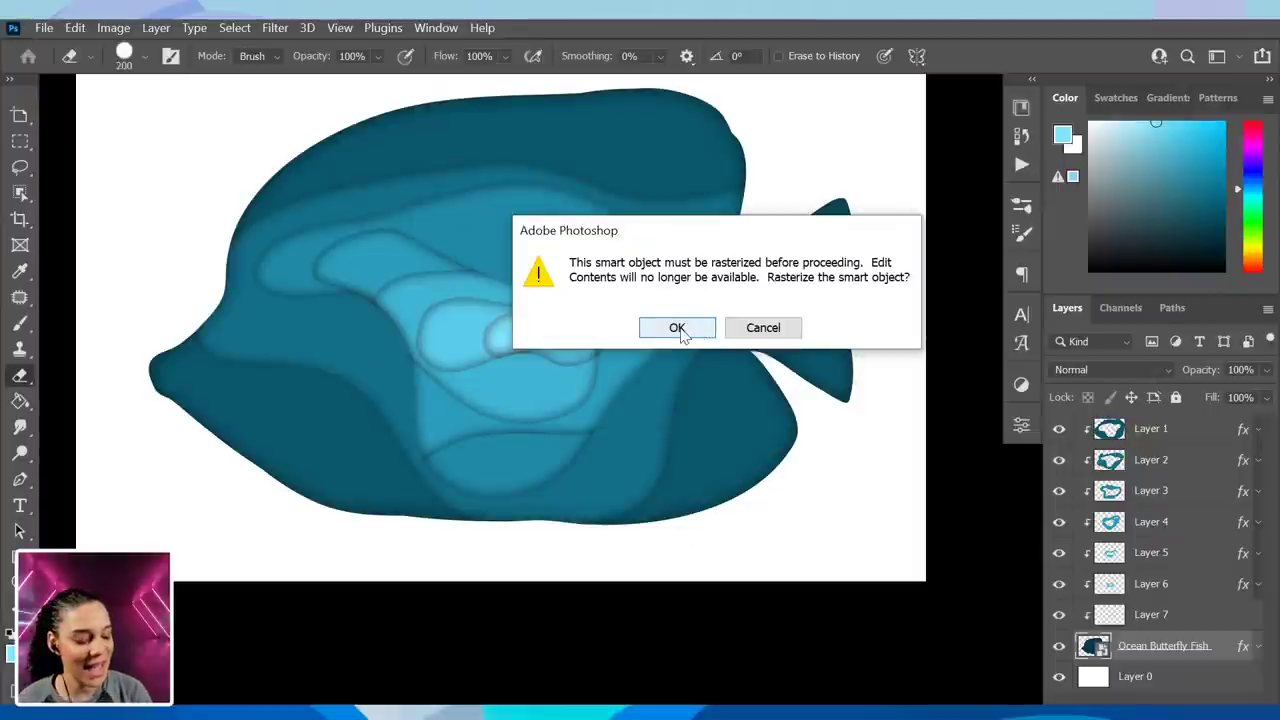
click(752, 328)
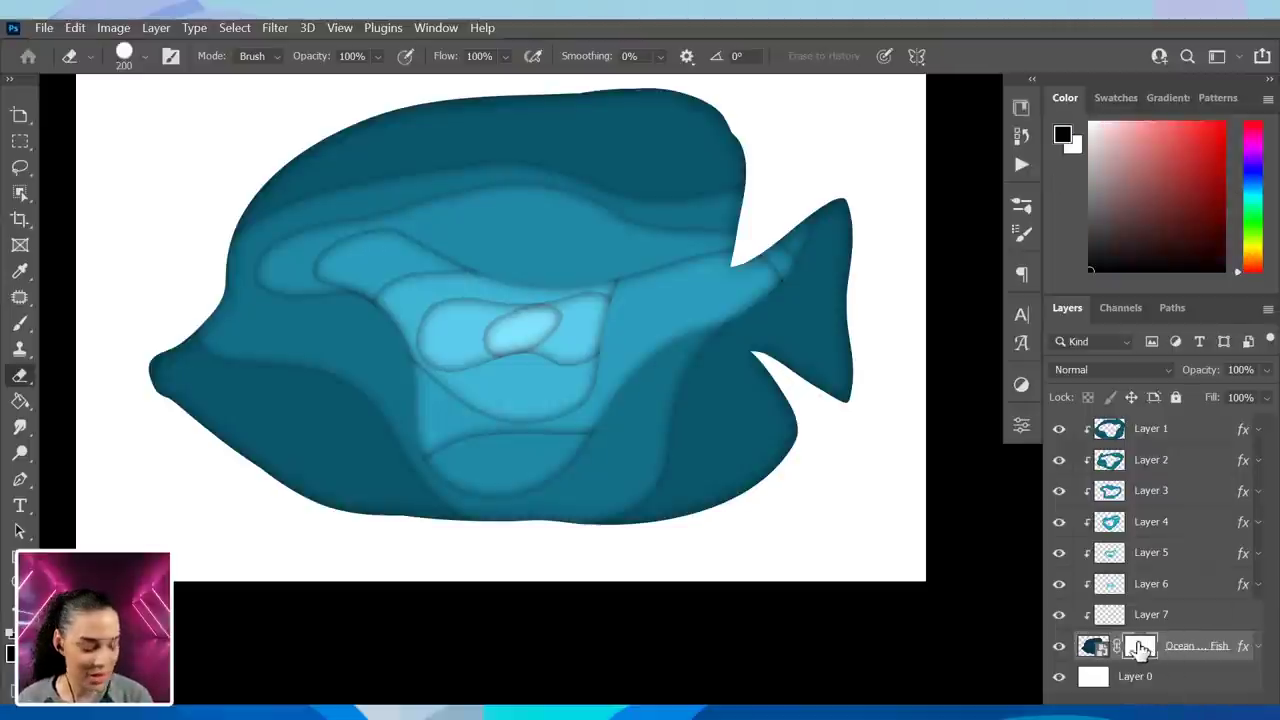
- Shrink the brush to 90 px and paint a test stroke at the fish's lower-left edge
key(b)
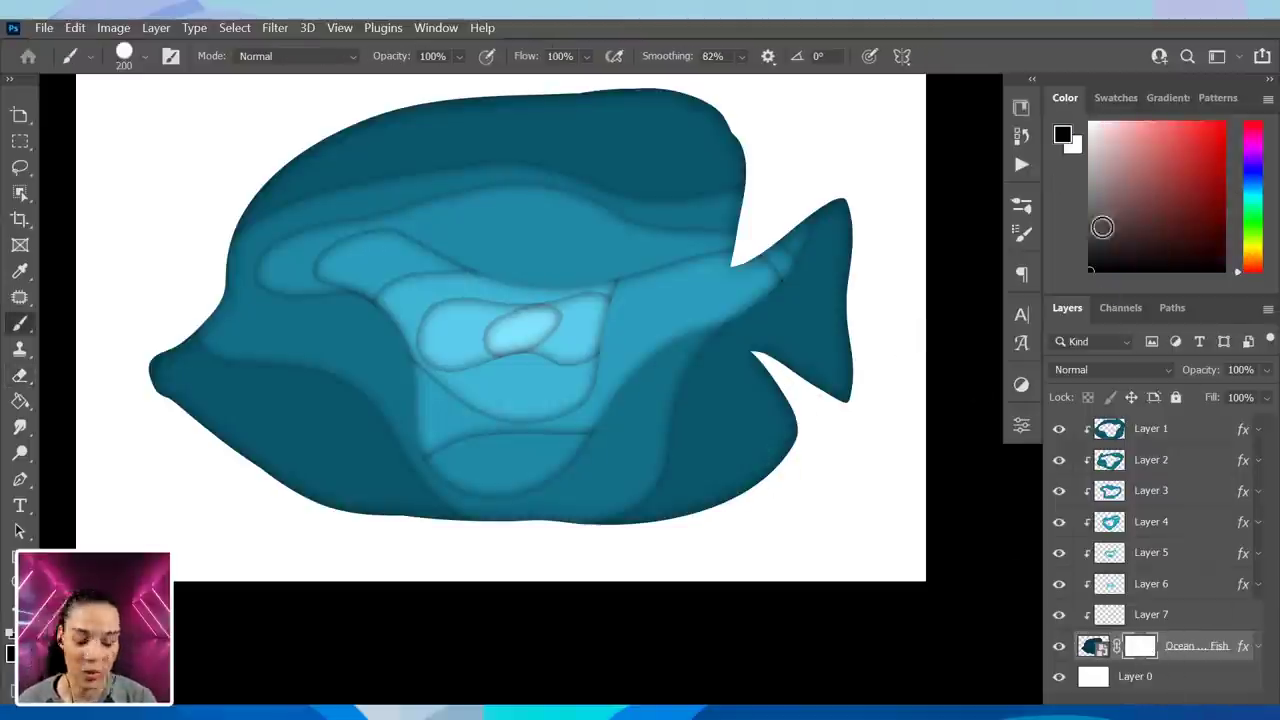
key(bracketleft)
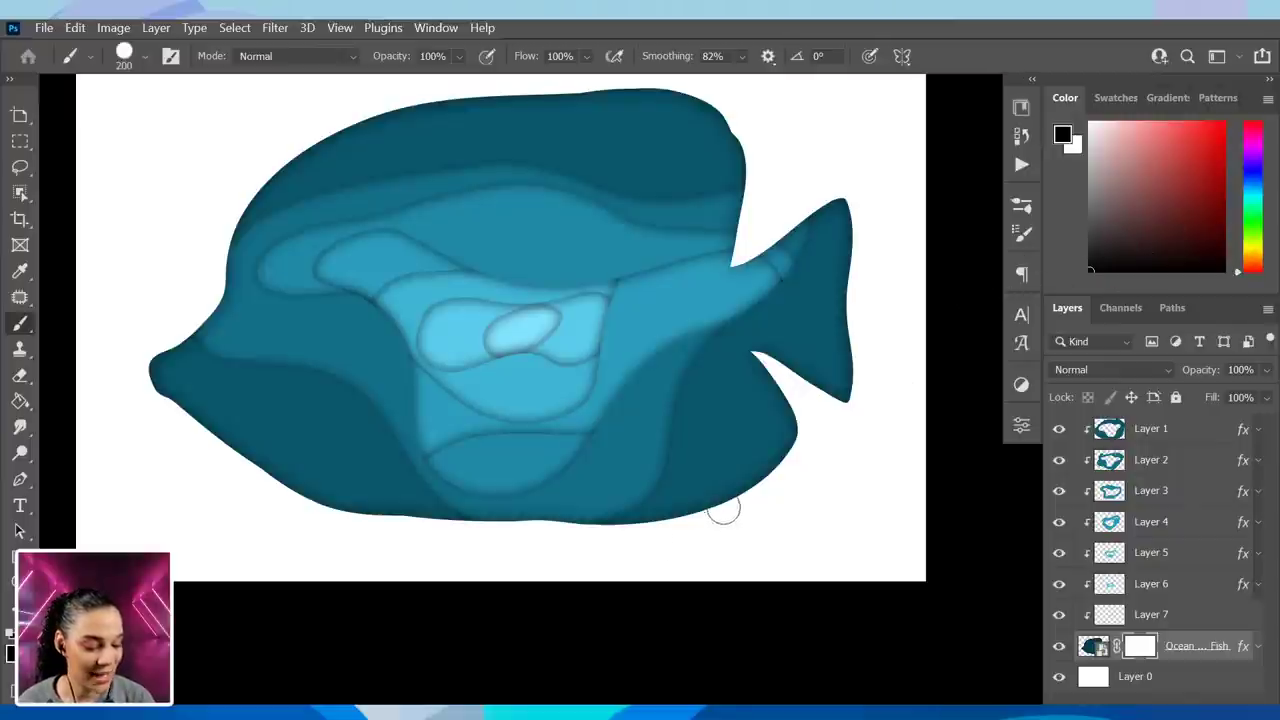
key(bracketleft)
key(bracketleft)
key(bracketleft)
key(bracketleft)
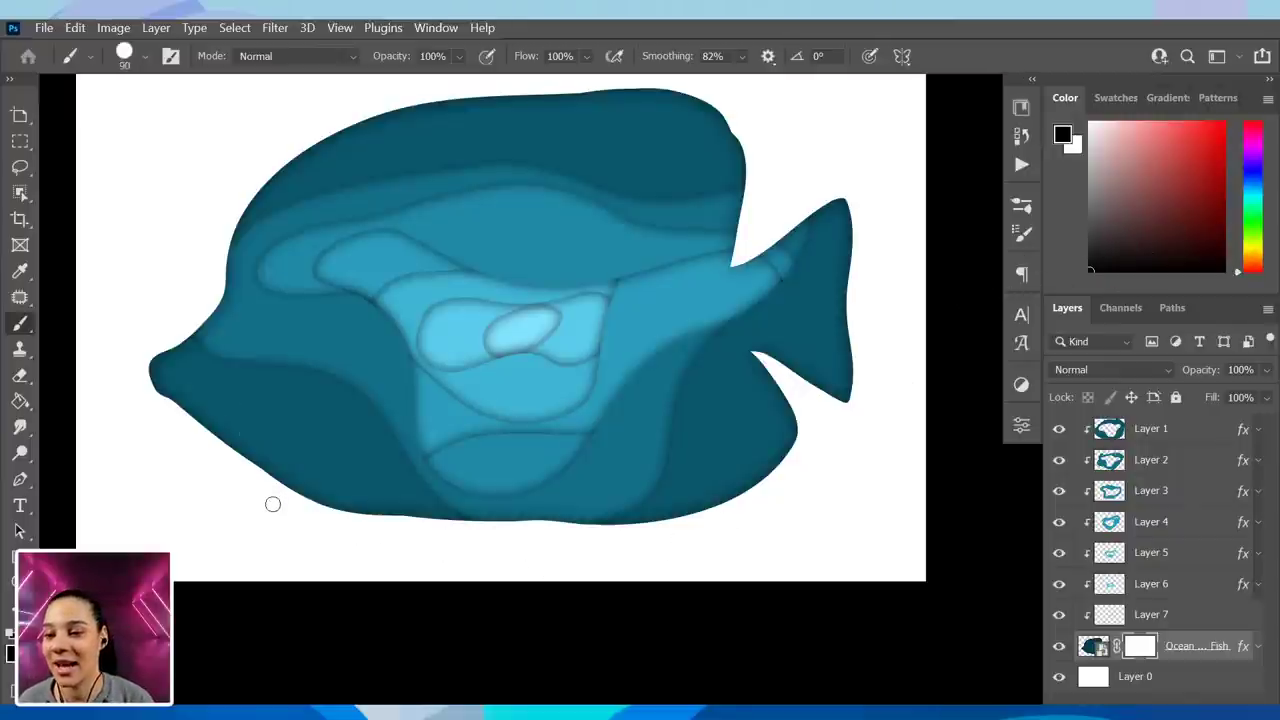
drag(266, 470, 283, 440)
- Switch to the Hard Round Pressure Size brush with Smoothing at 41%
key(ctrl+z)
right_click(330, 390)
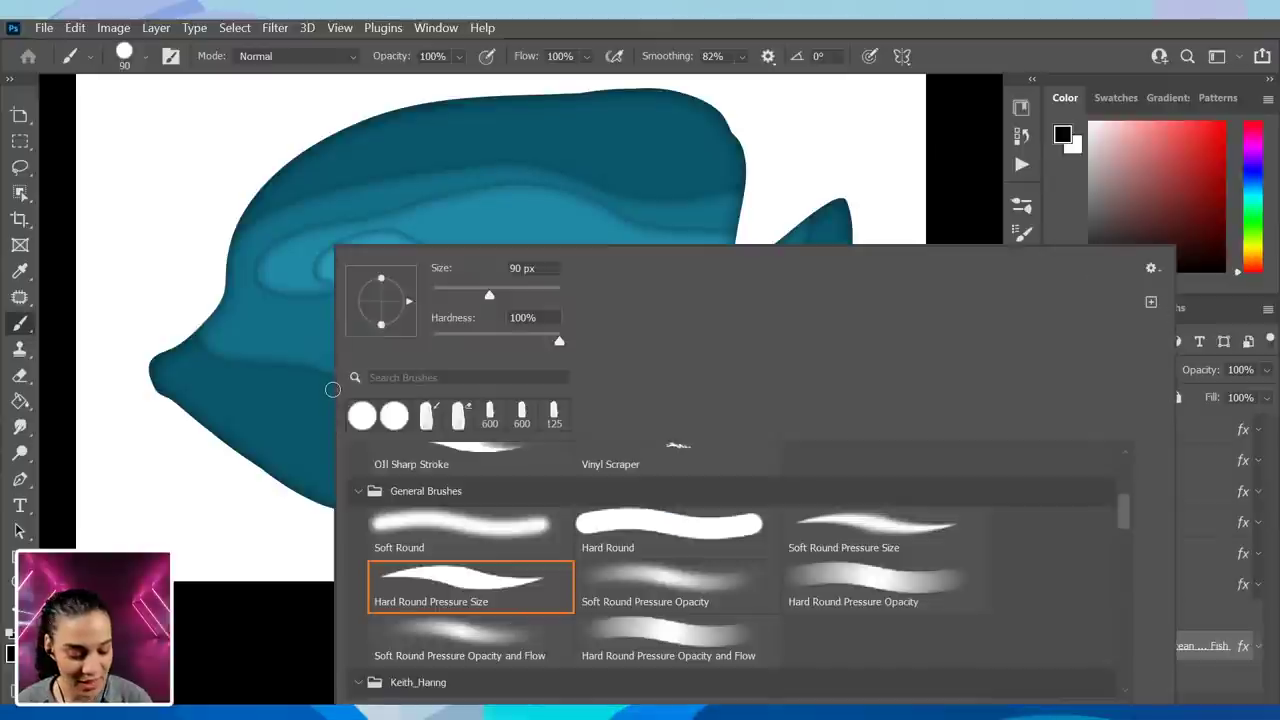
click(460, 575)
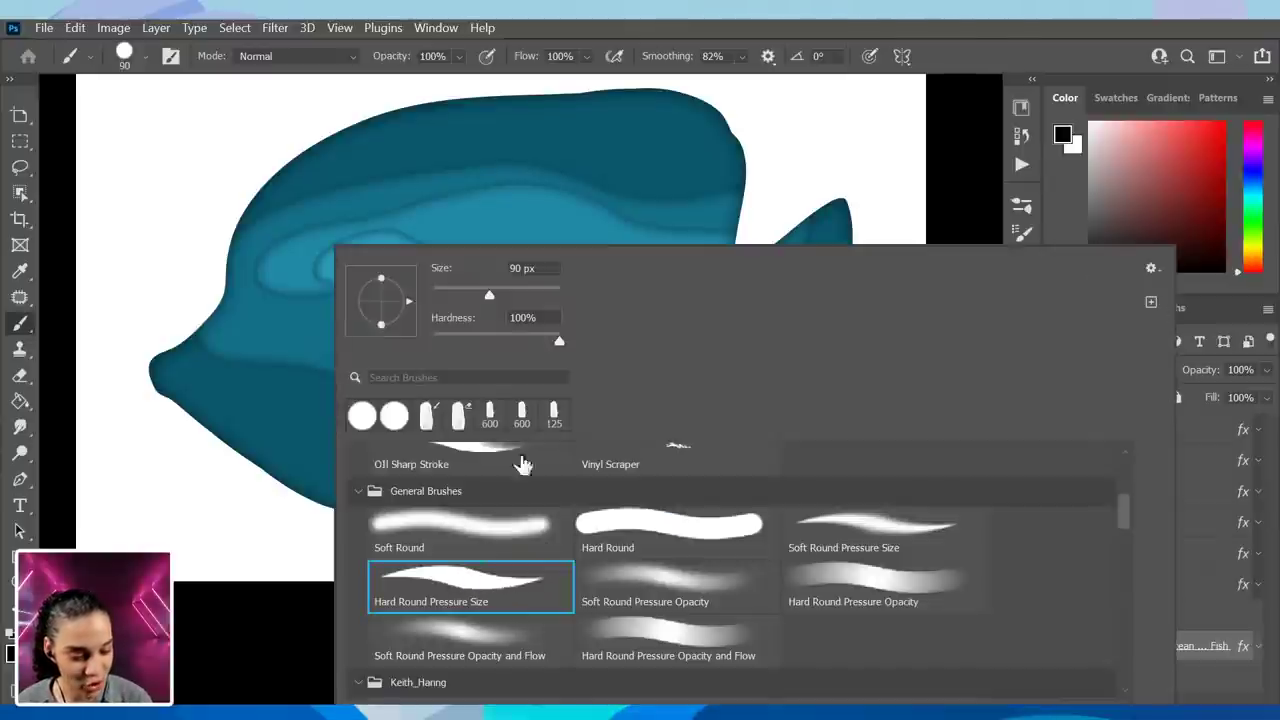
click(741, 56)
click(737, 86)
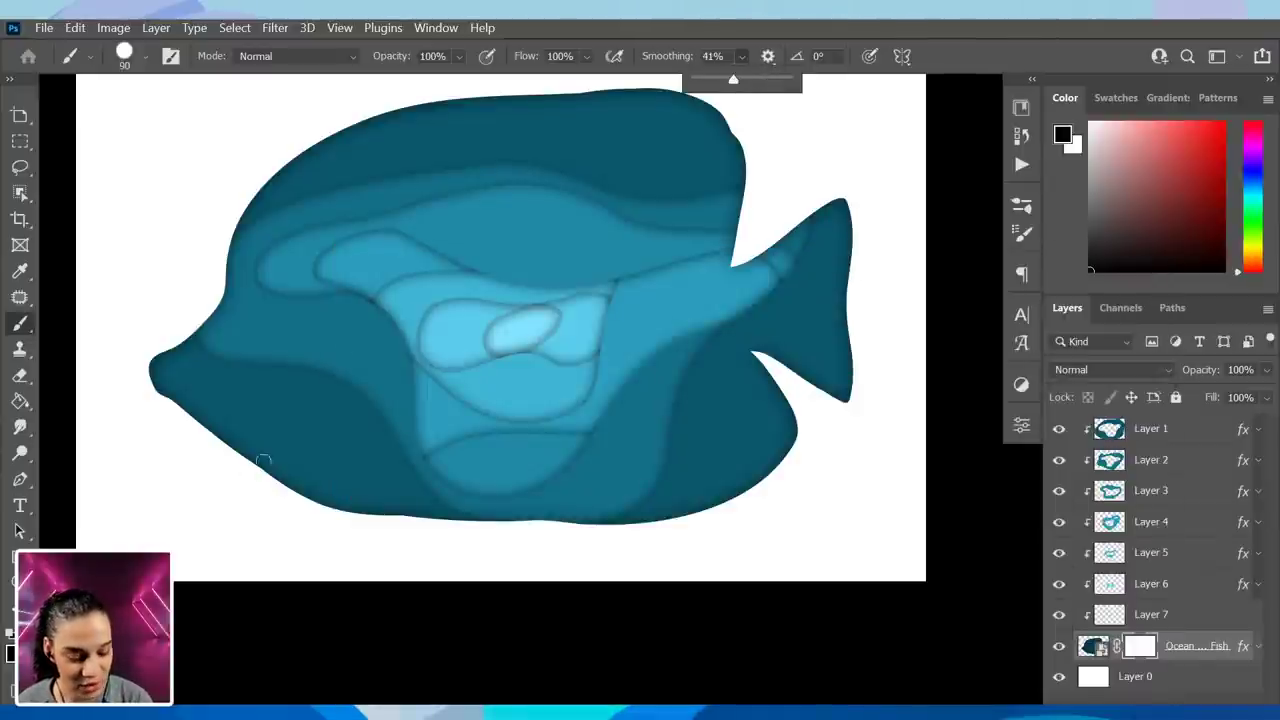
click(266, 510)
- Paint a branching coral with a pointed tip at lower left, then start a second stem on the belly
mouse_move(252, 462)
mouse_down()
mouse_move(294, 424)
mouse_move(290, 385)
mouse_up()
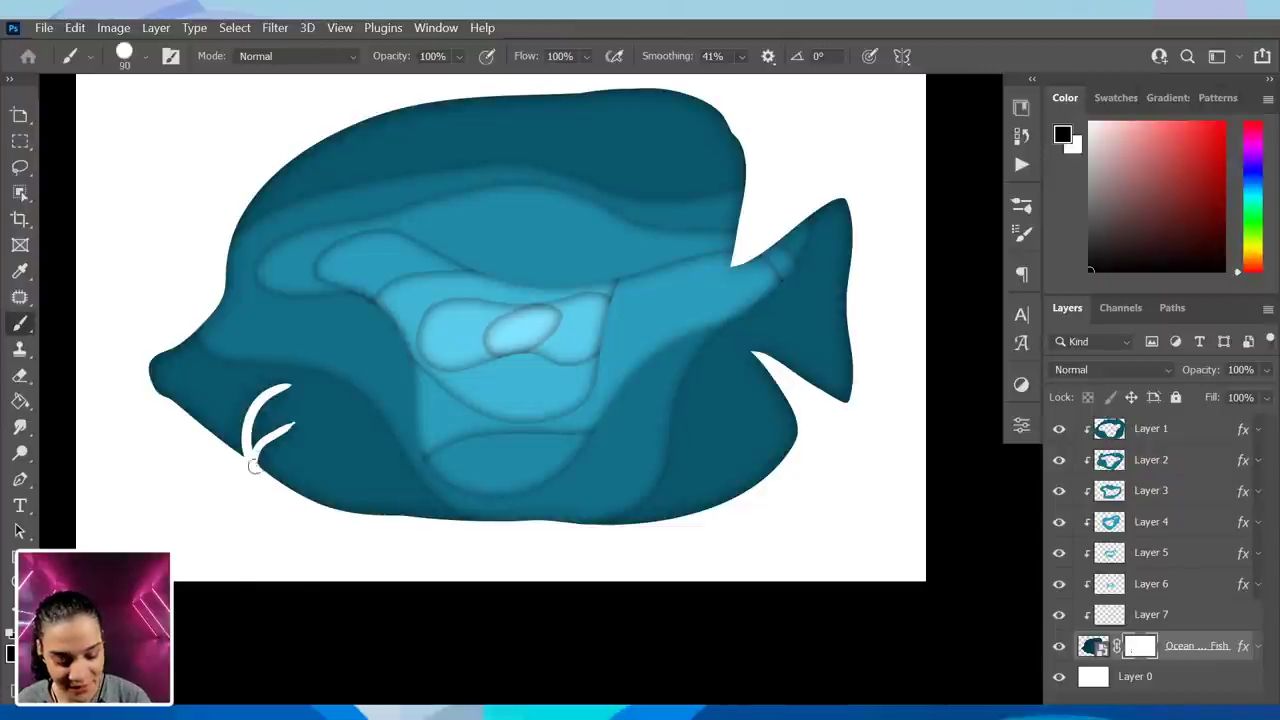
mouse_move(294, 424)
mouse_down()
mouse_move(256, 458)
mouse_move(300, 412)
mouse_move(268, 432)
mouse_move(282, 409)
mouse_up()
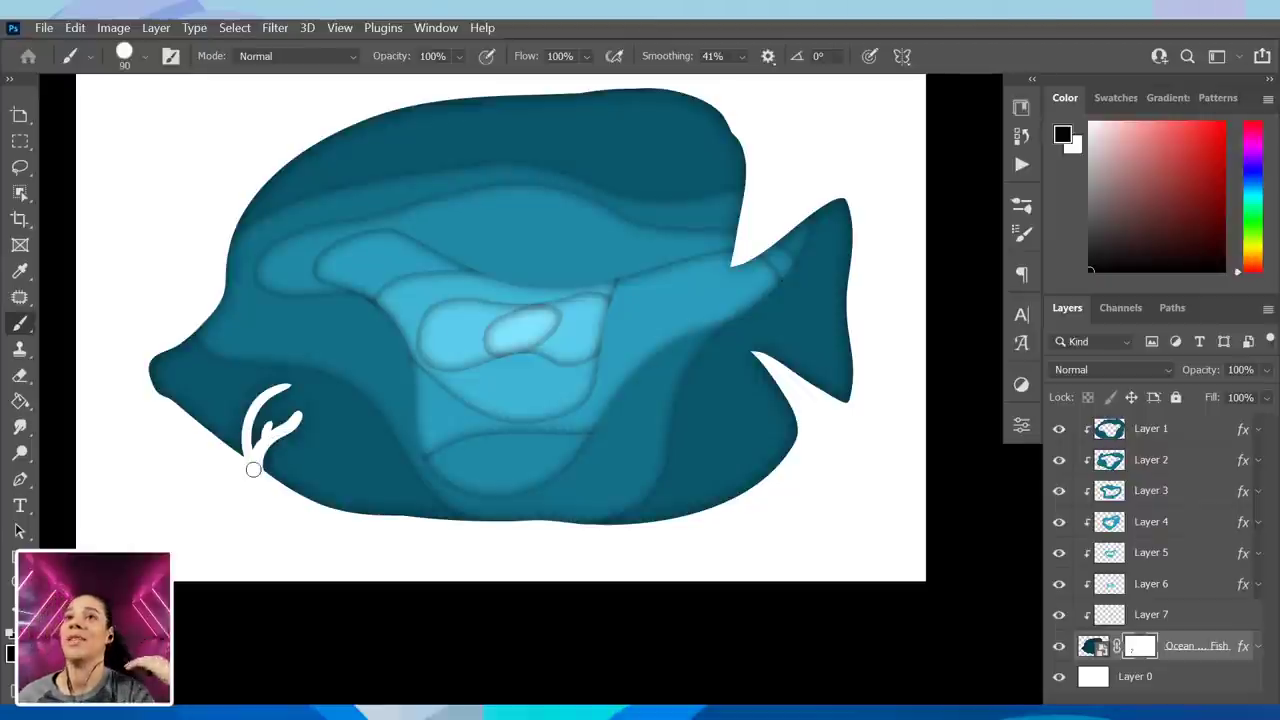
key(ctrl+z)
drag(261, 367, 244, 452)
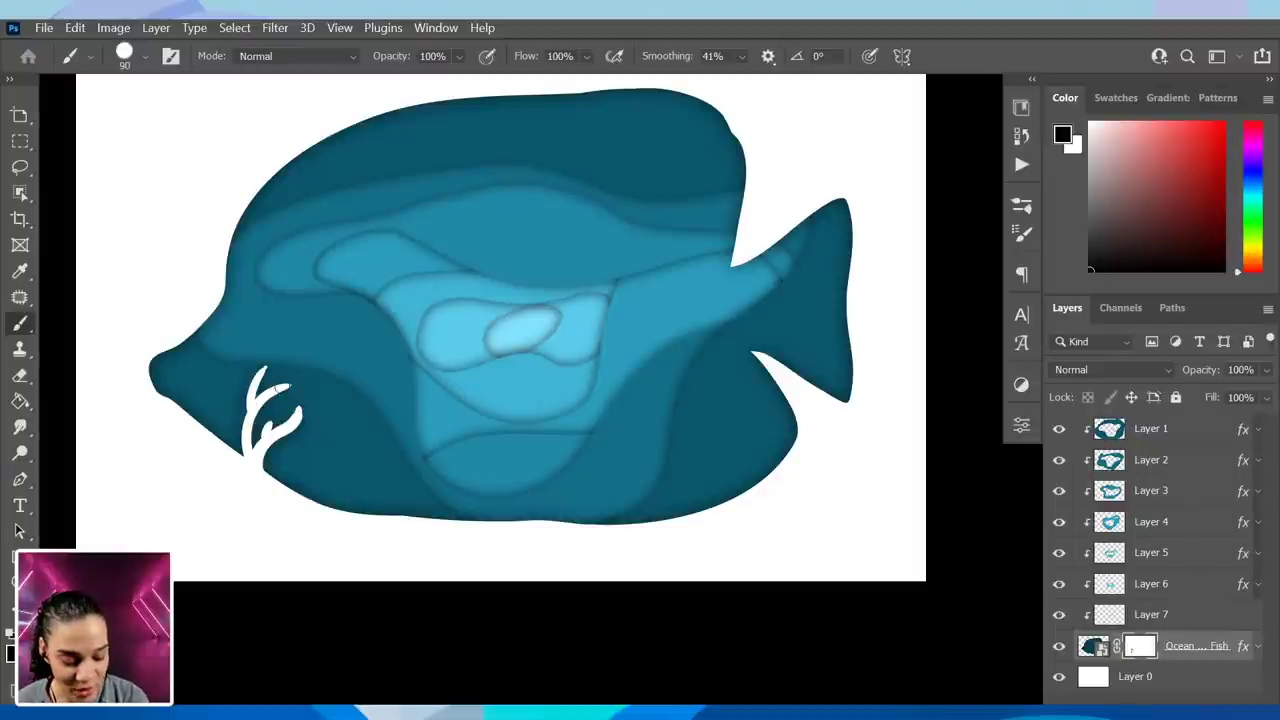
drag(280, 440, 318, 424)
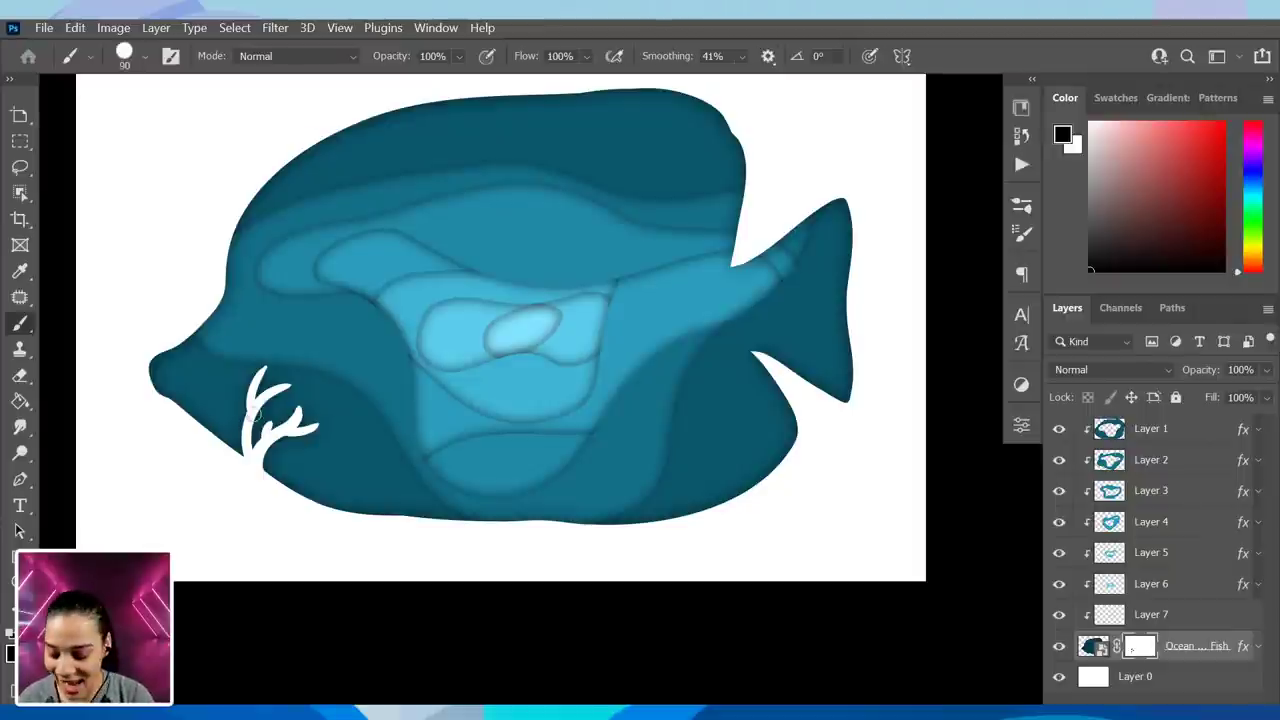
mouse_move(252, 372)
mouse_down()
mouse_move(254, 384)
mouse_move(247, 358)
mouse_up()
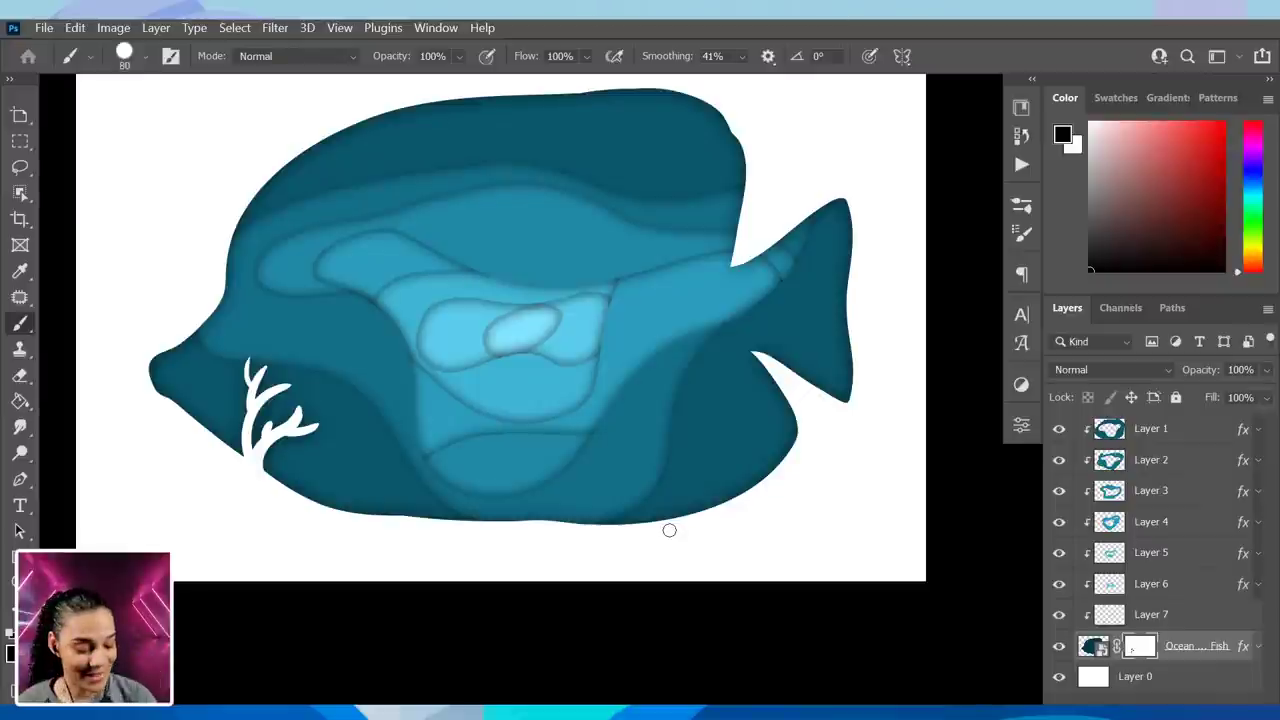
drag(710, 507, 713, 420)
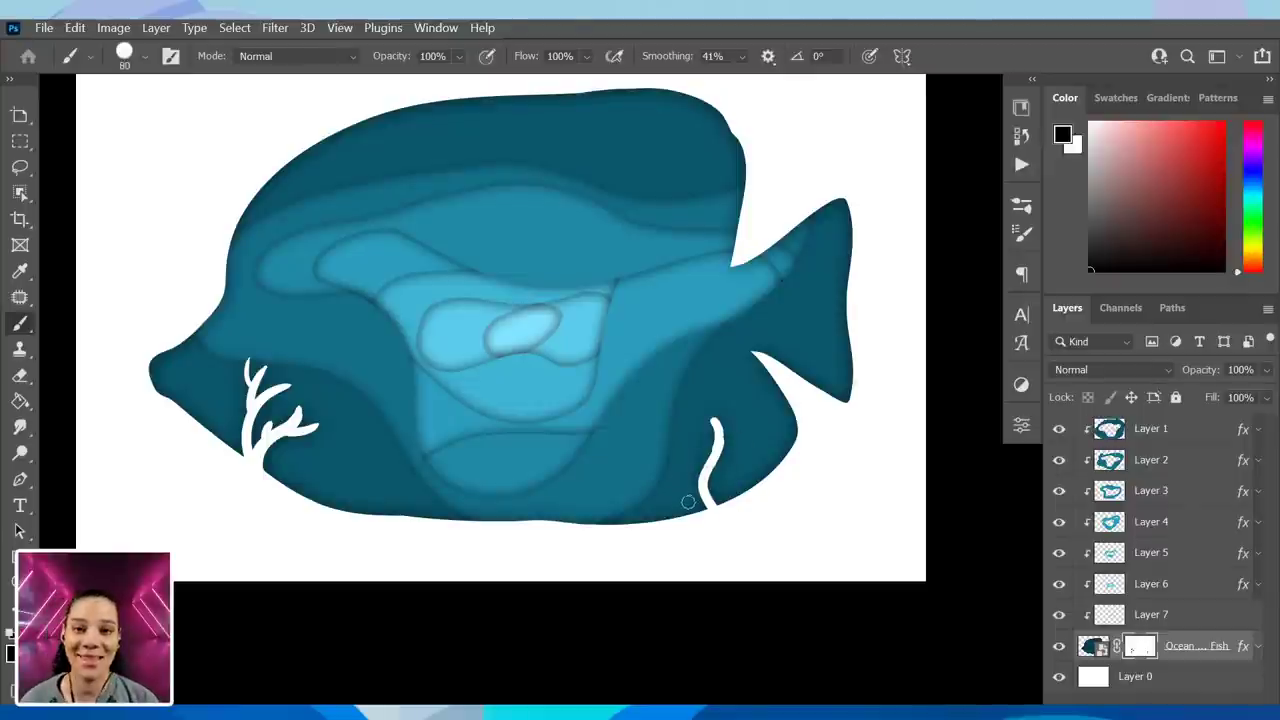
- Carve two branching coral stems into the fish's lower-right area
mouse_move(716, 431)
mouse_down()
mouse_move(726, 462)
mouse_move(696, 470)
mouse_move(689, 456)
mouse_up()
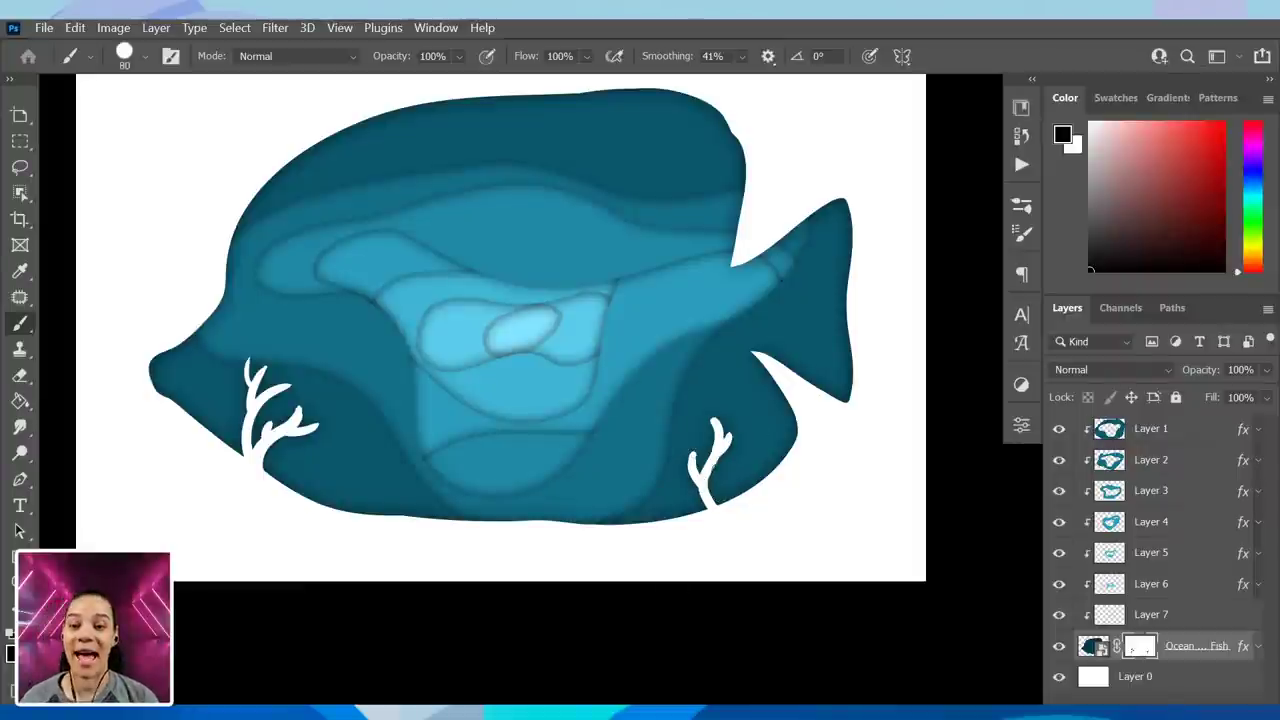
drag(706, 458, 680, 390)
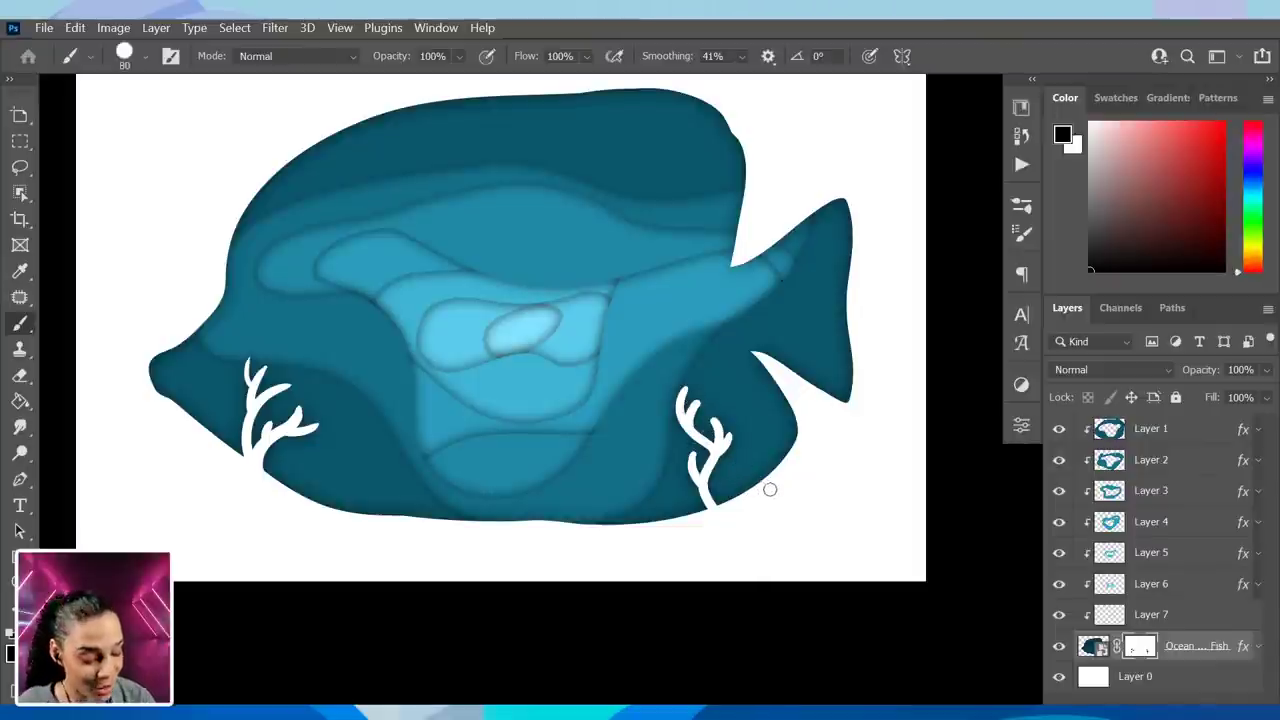
drag(763, 478, 757, 408)
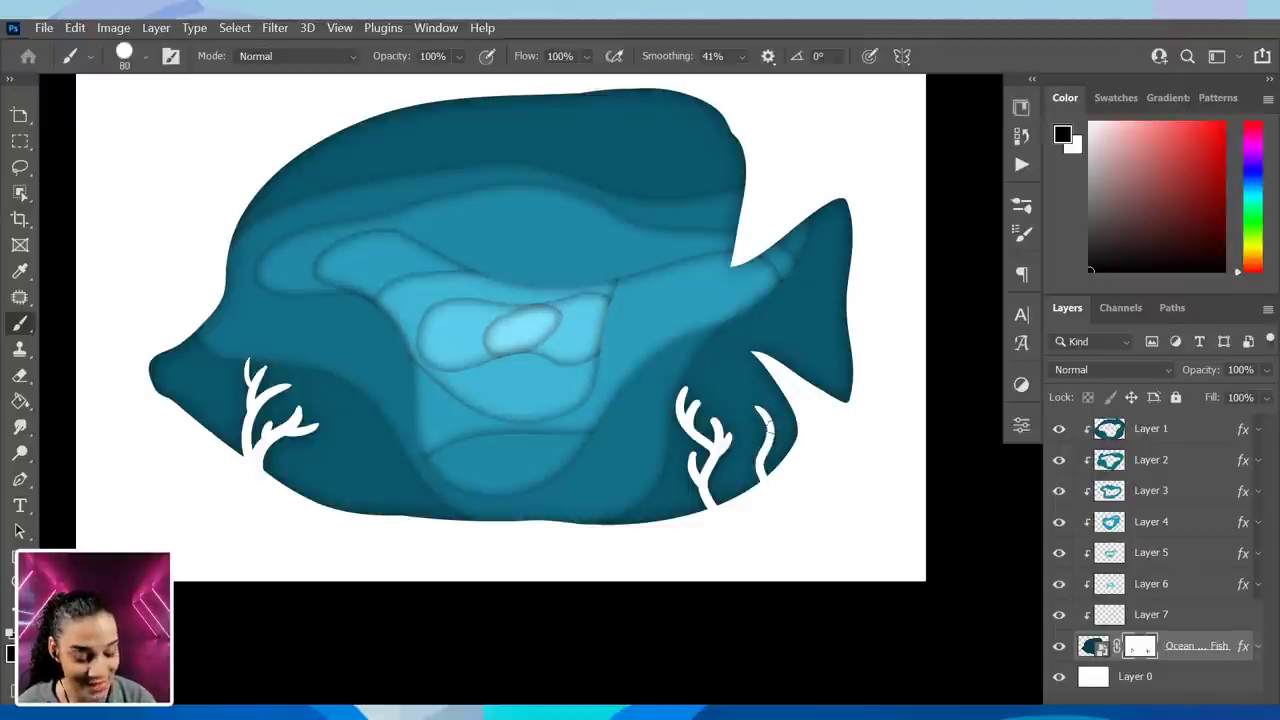
drag(768, 442, 779, 412)
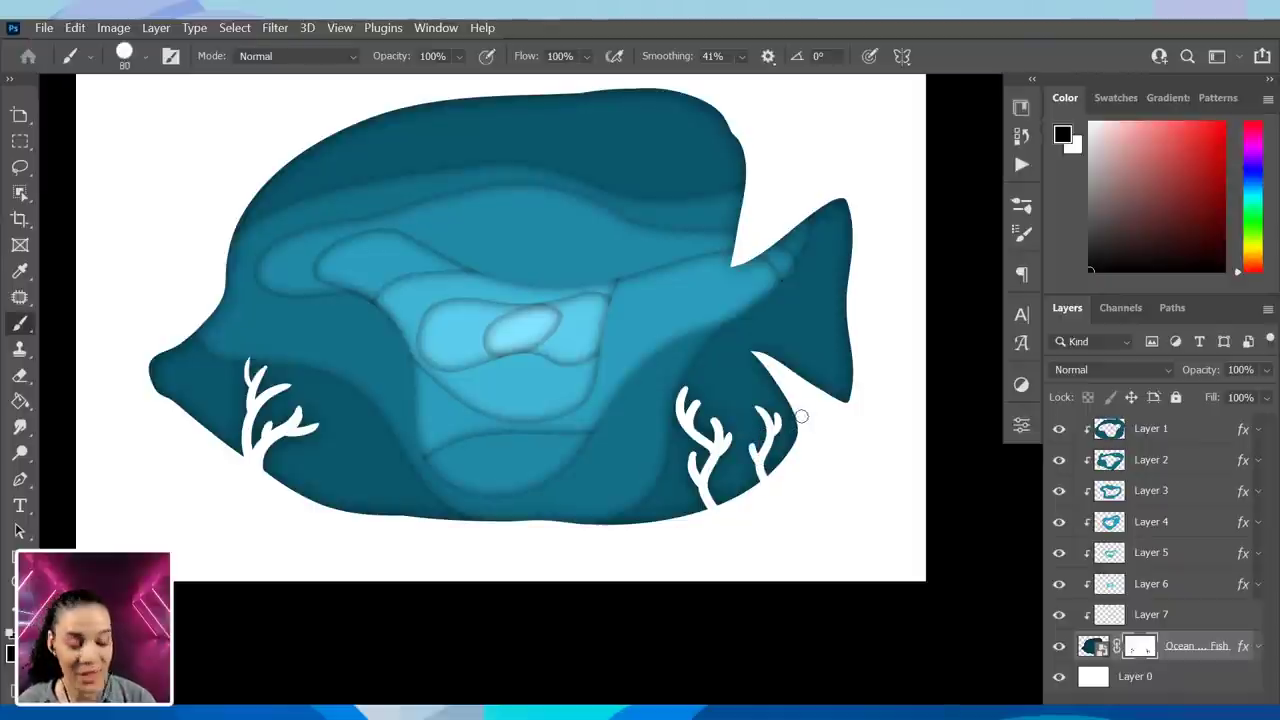
- Paint a curved coral near the bottom centre with a short left branch
mouse_move(422, 518)
mouse_down()
mouse_move(433, 482)
mouse_move(493, 430)
mouse_up()
mouse_move(424, 516)
mouse_down()
mouse_move(416, 494)
mouse_move(446, 456)
mouse_up()
key(ctrl+z)
drag(424, 516, 428, 466)
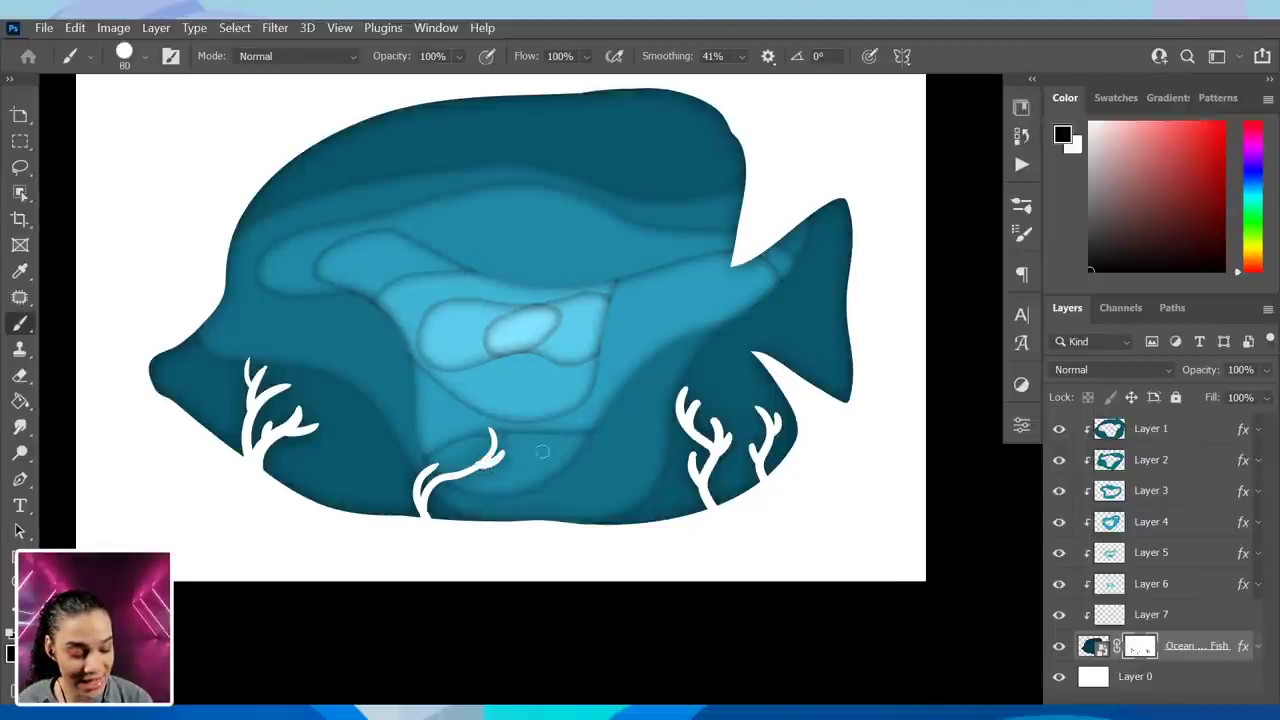
- Paint three more curving white branches onto the bottom-centre coral, forming a second stem
drag(478, 466, 520, 453)
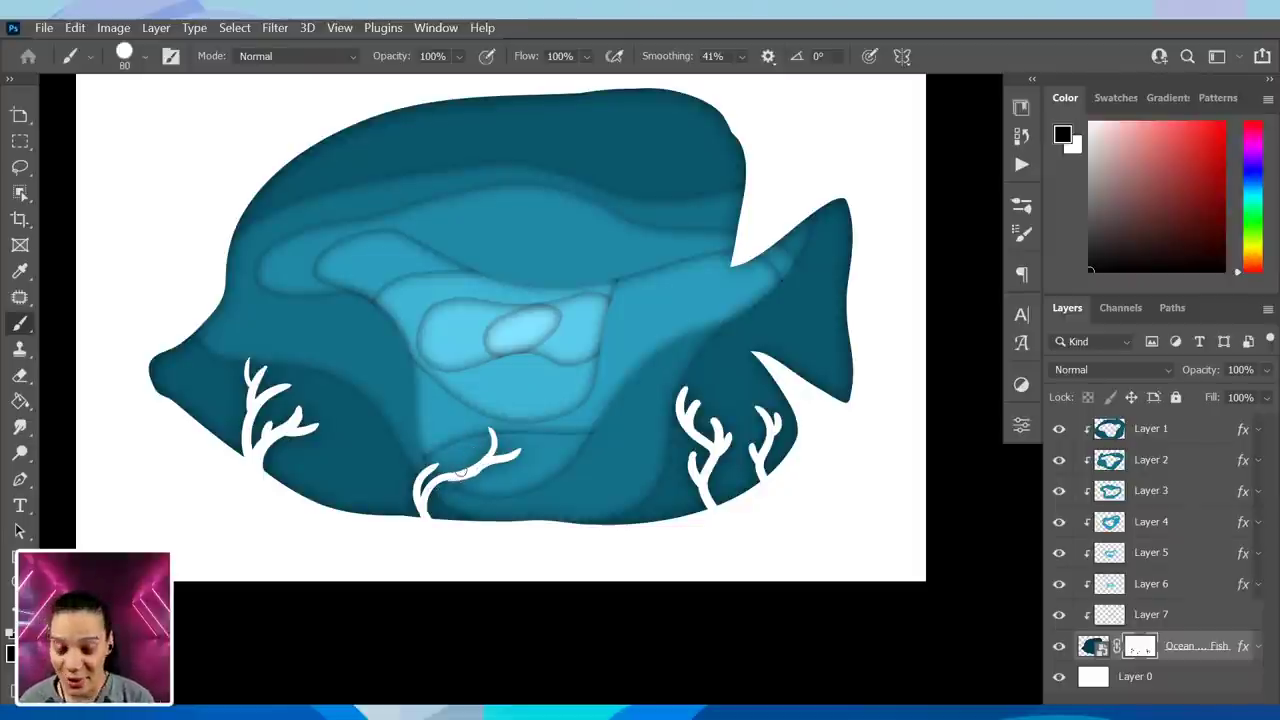
drag(452, 472, 467, 432)
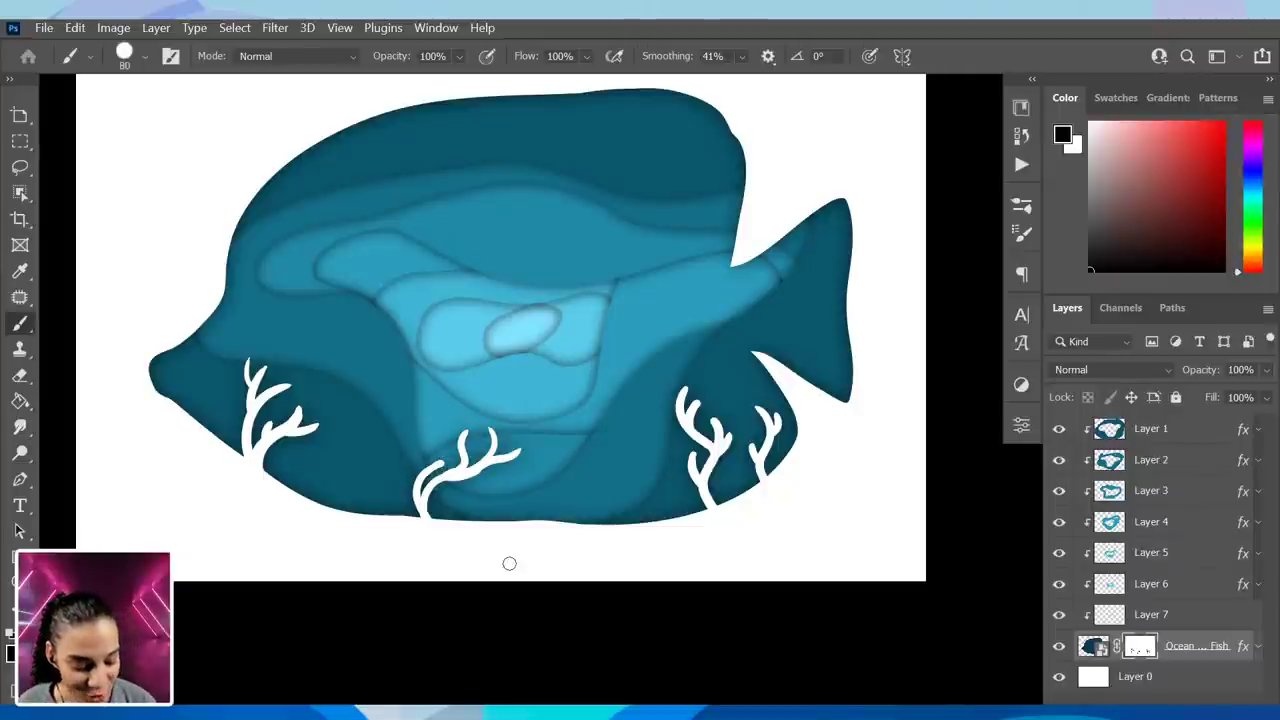
drag(450, 528, 506, 470)
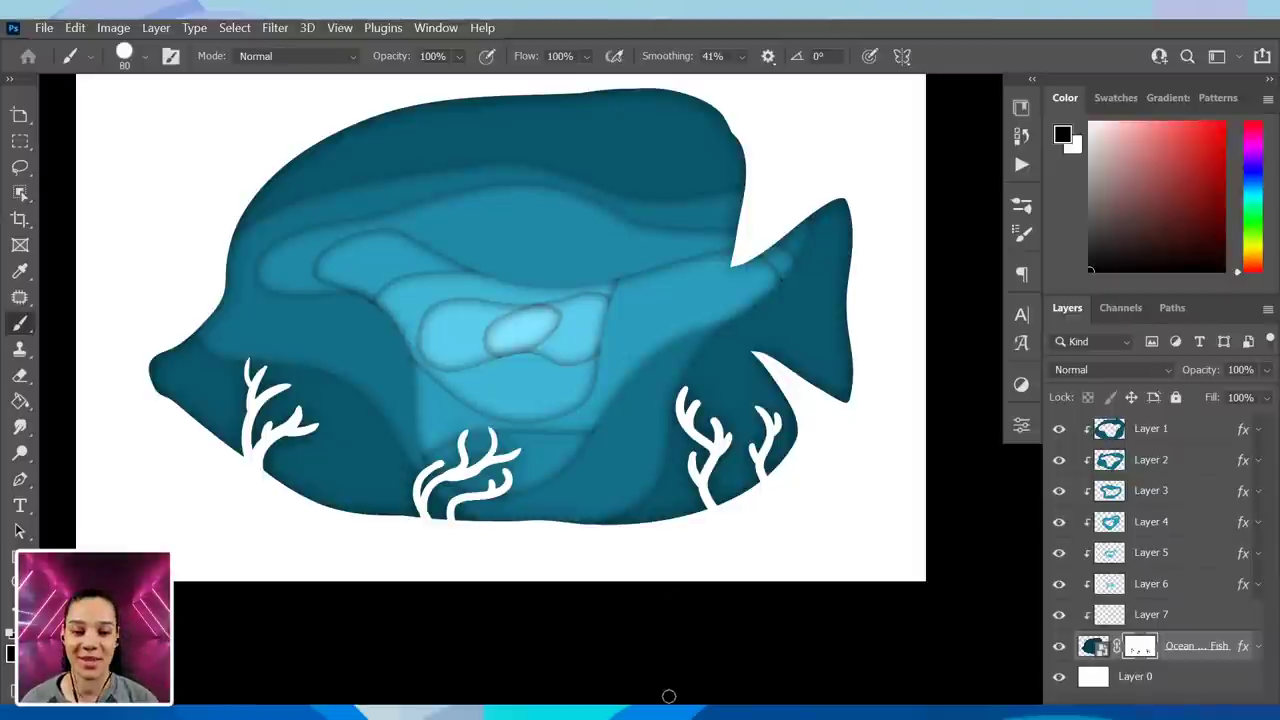
- Select Layer 1, sample the tail's dark teal, and enlarge the brush to 125
click(1196, 432)
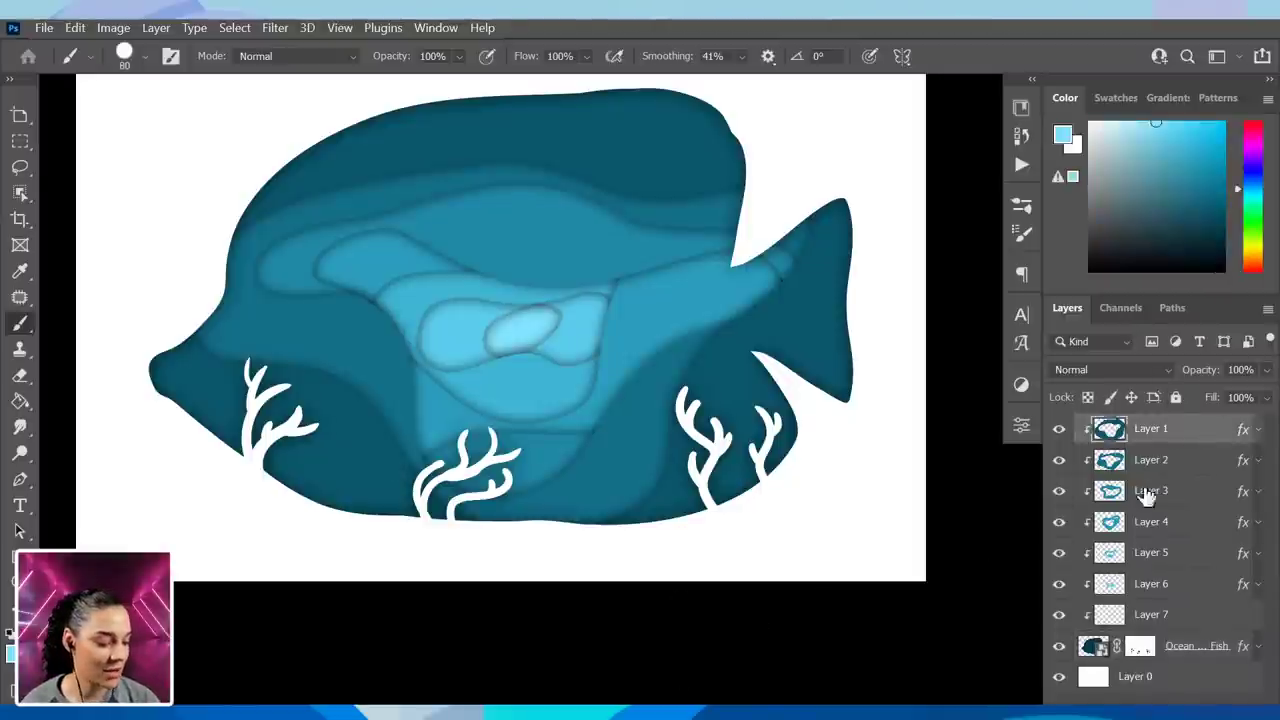
click(1059, 430)
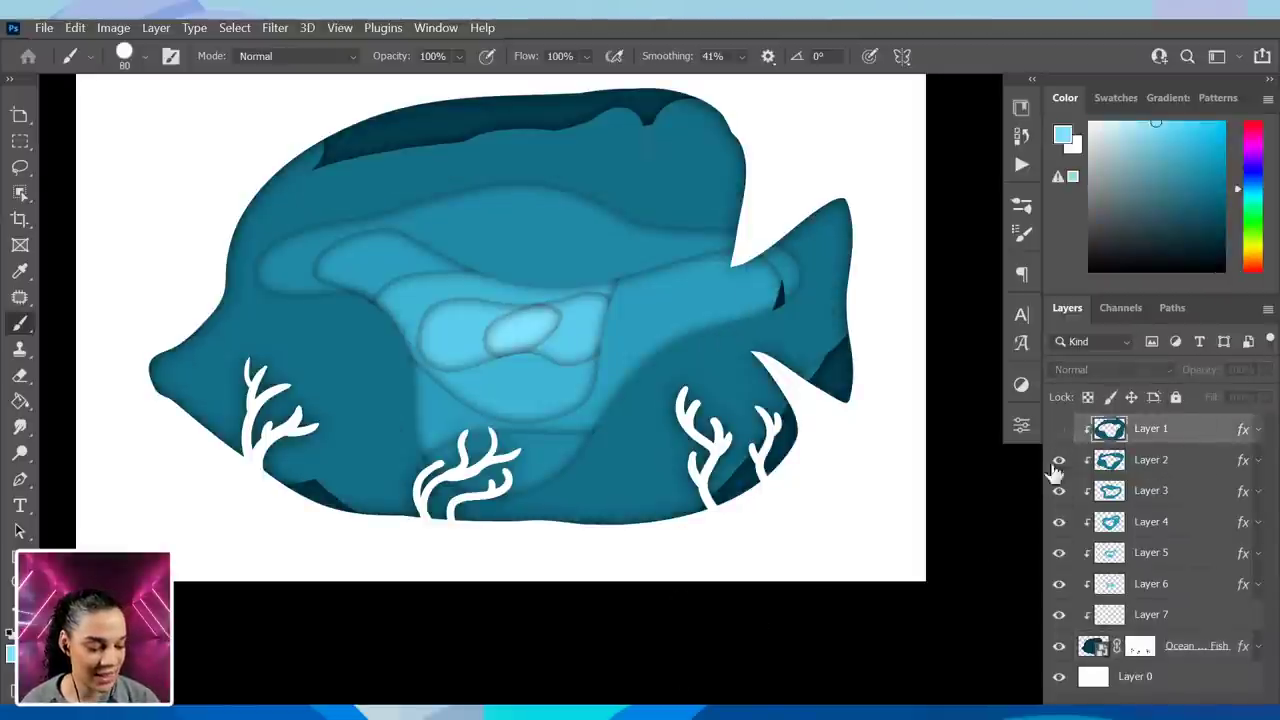
click(1059, 430)
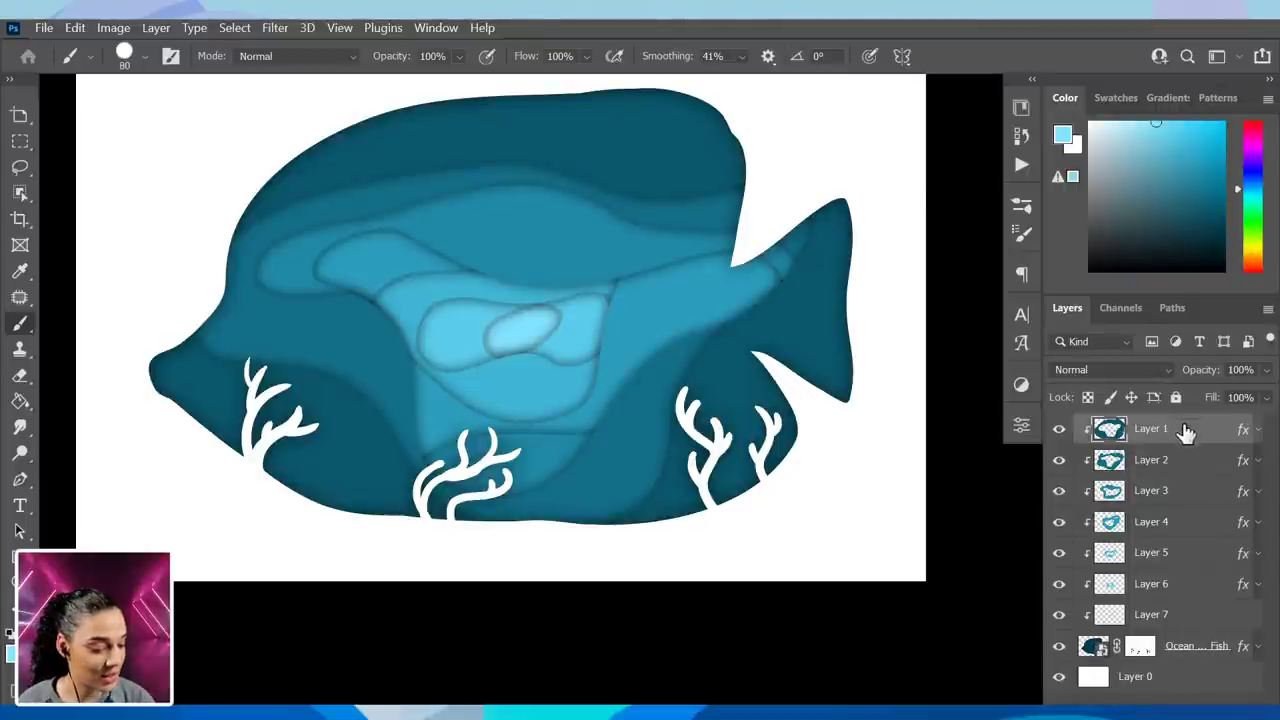
alt+click(810, 318)
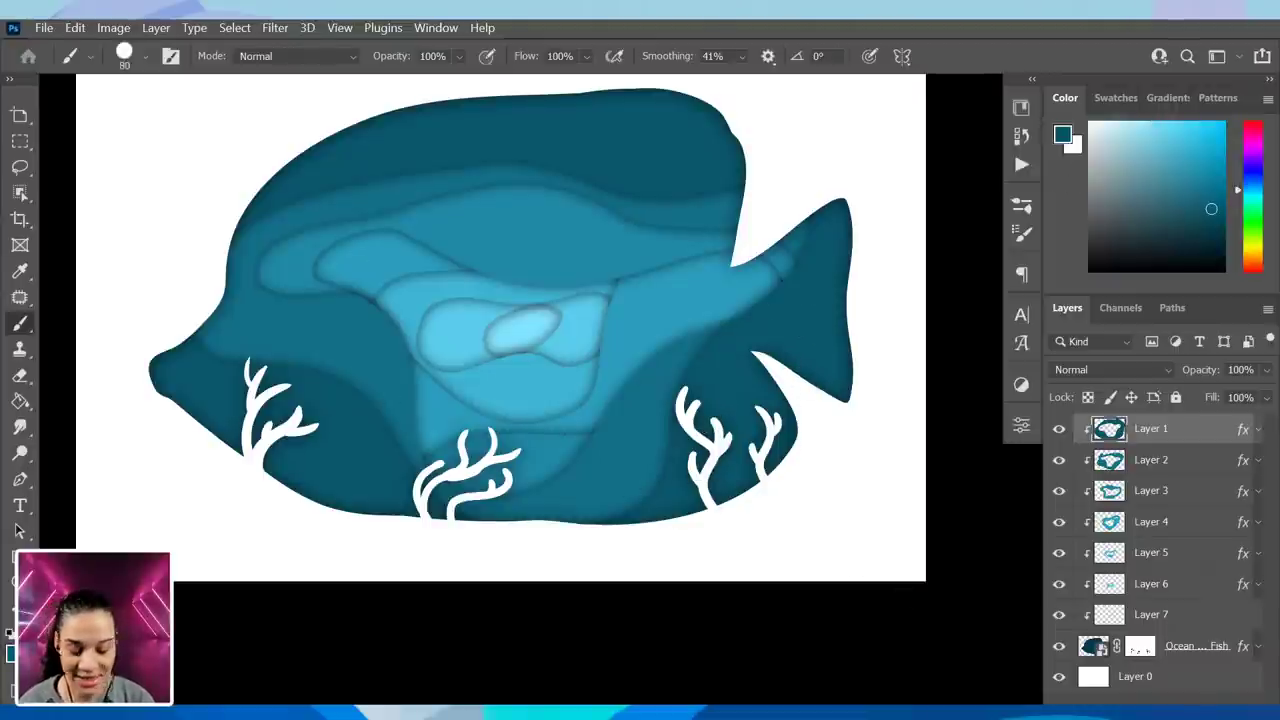
key(bracketright)
key(bracketright)
key(bracketright)
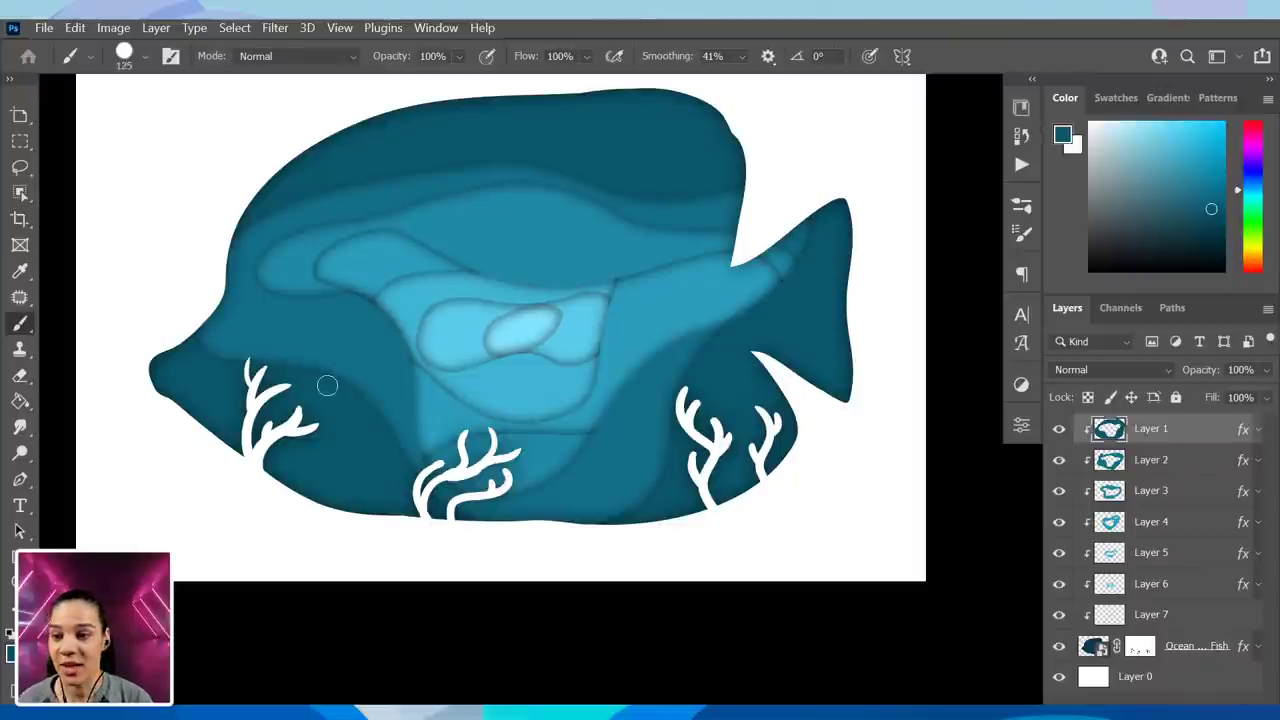
- Paint curving dark teal seaweed strands left of centre on Layer 1, undoing stray strokes
mouse_move(342, 345)
mouse_down()
mouse_move(398, 305)
mouse_move(380, 236)
mouse_up()
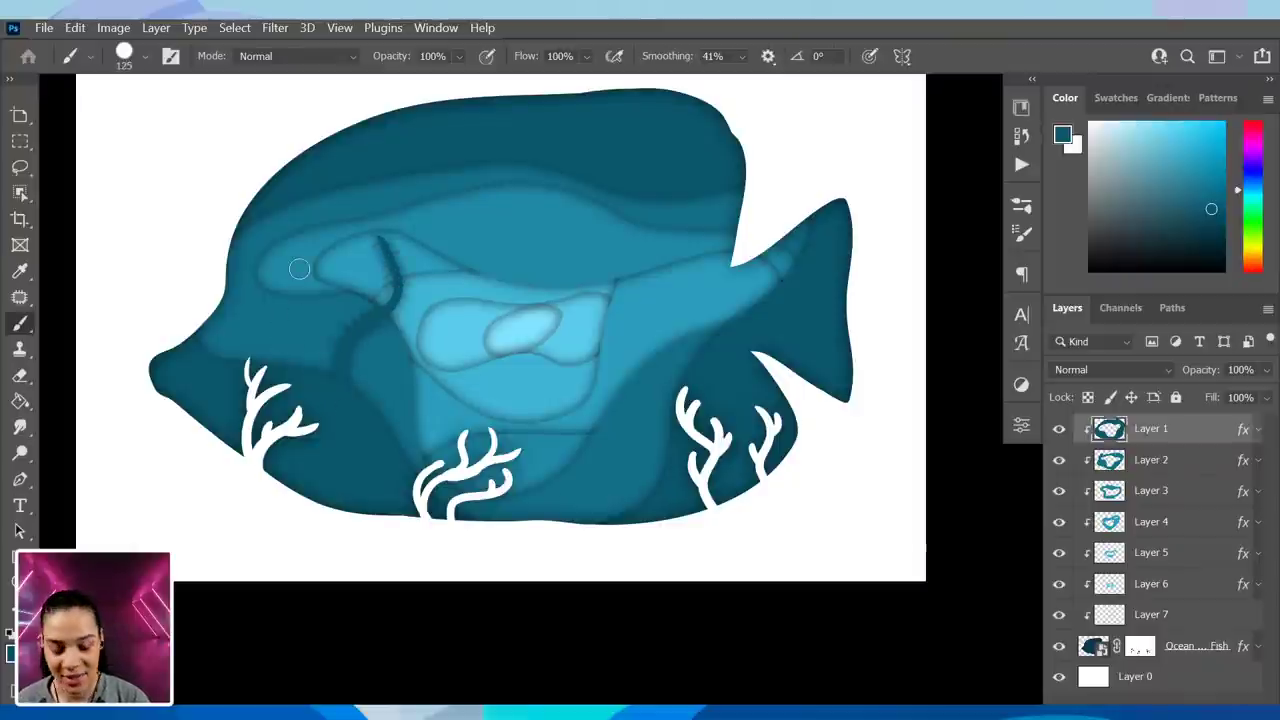
key(ctrl+z)
key(ctrl+z)
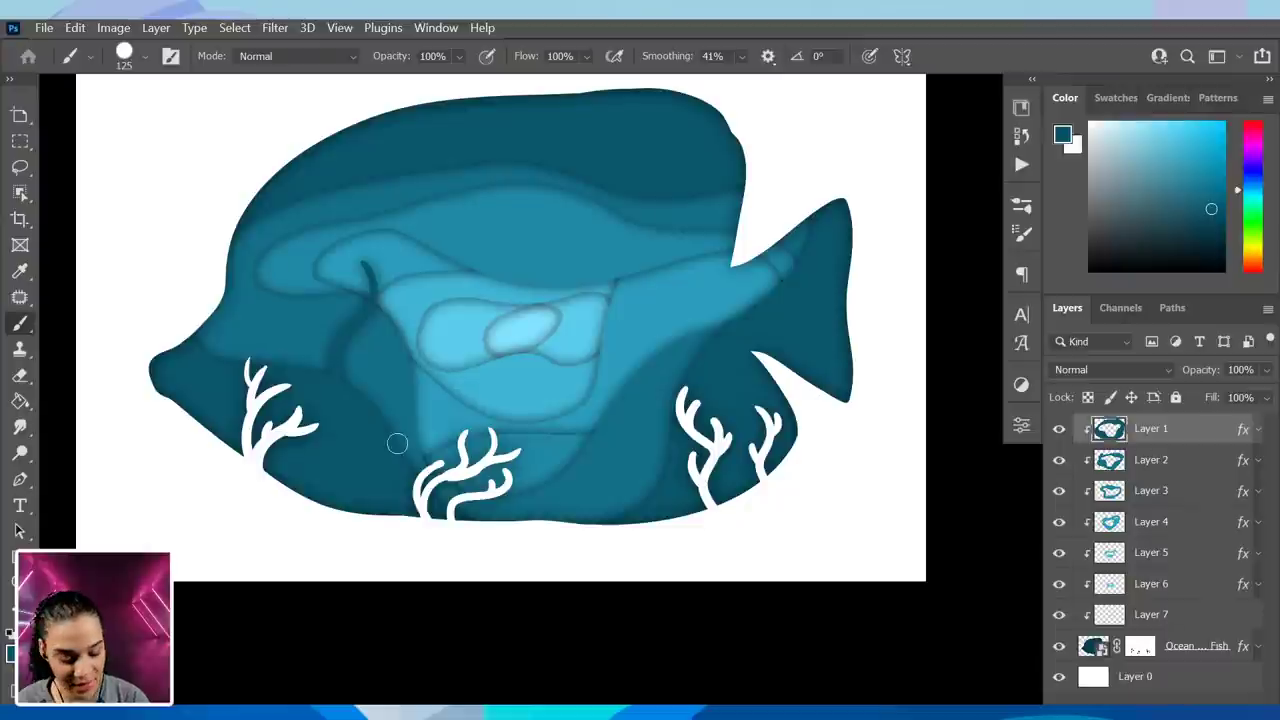
mouse_move(375, 300)
mouse_down()
mouse_move(407, 298)
mouse_move(363, 306)
mouse_up()
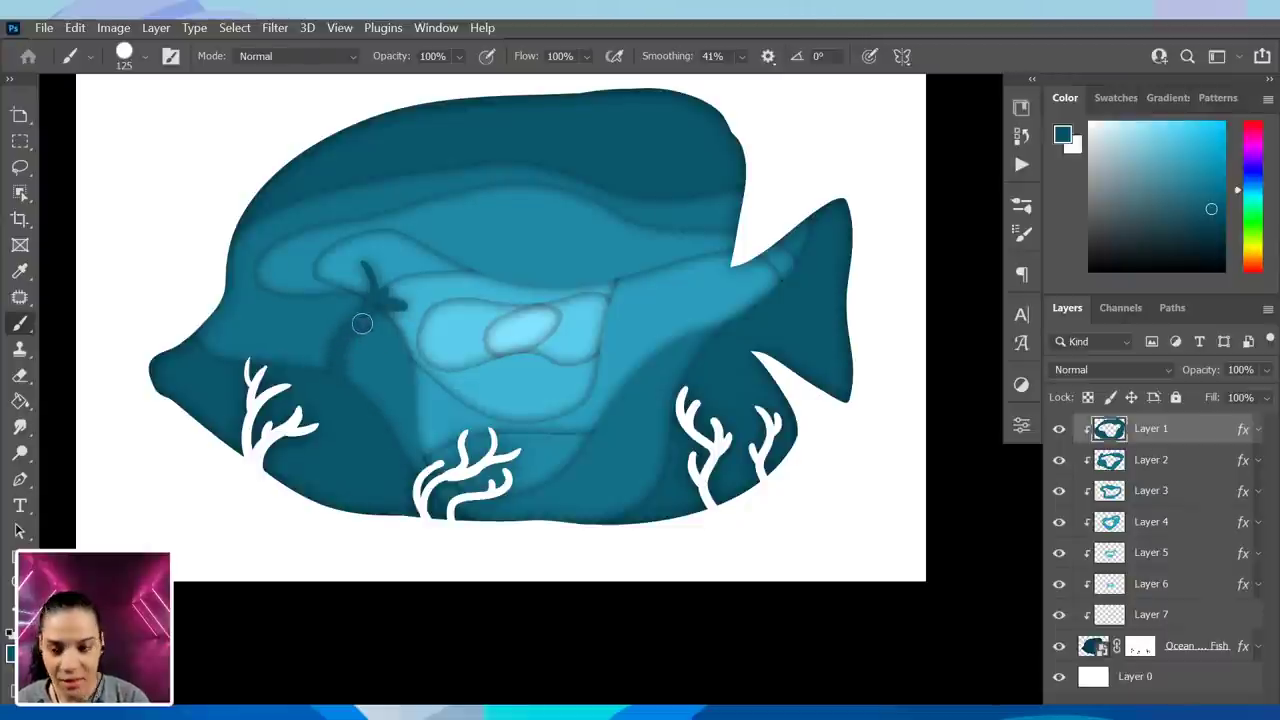
key(ctrl+z)
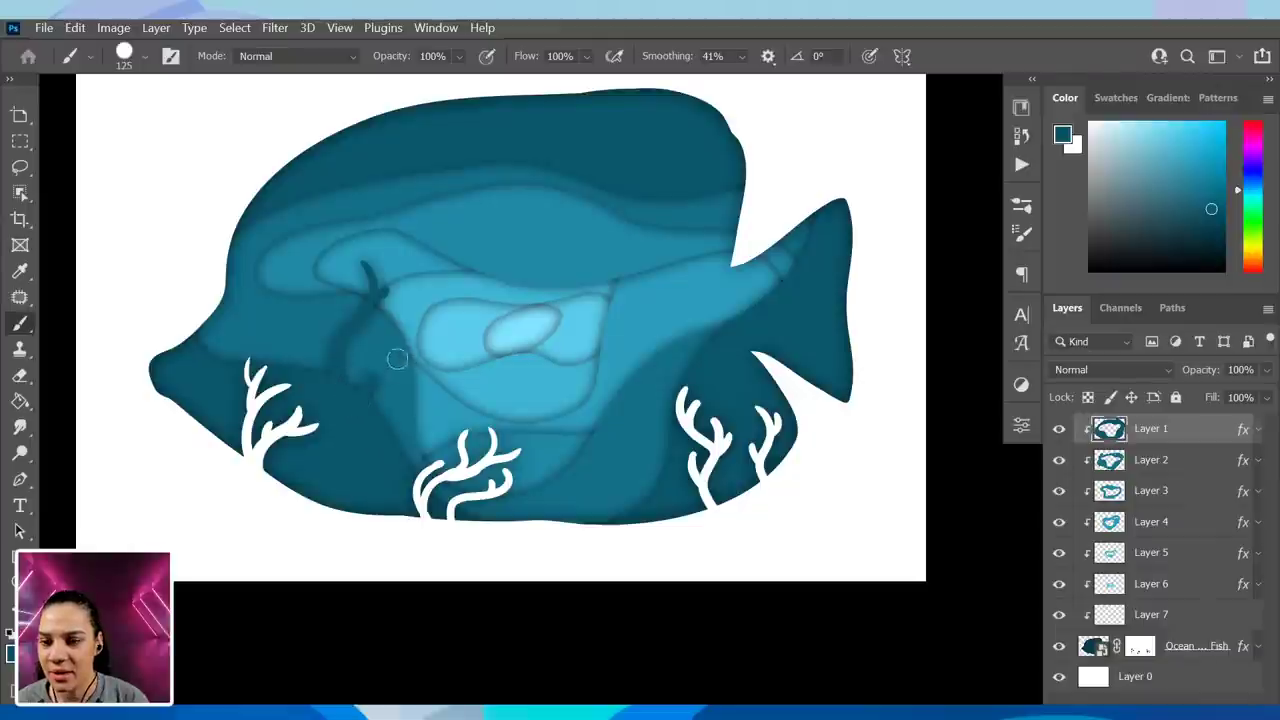
drag(405, 360, 412, 294)
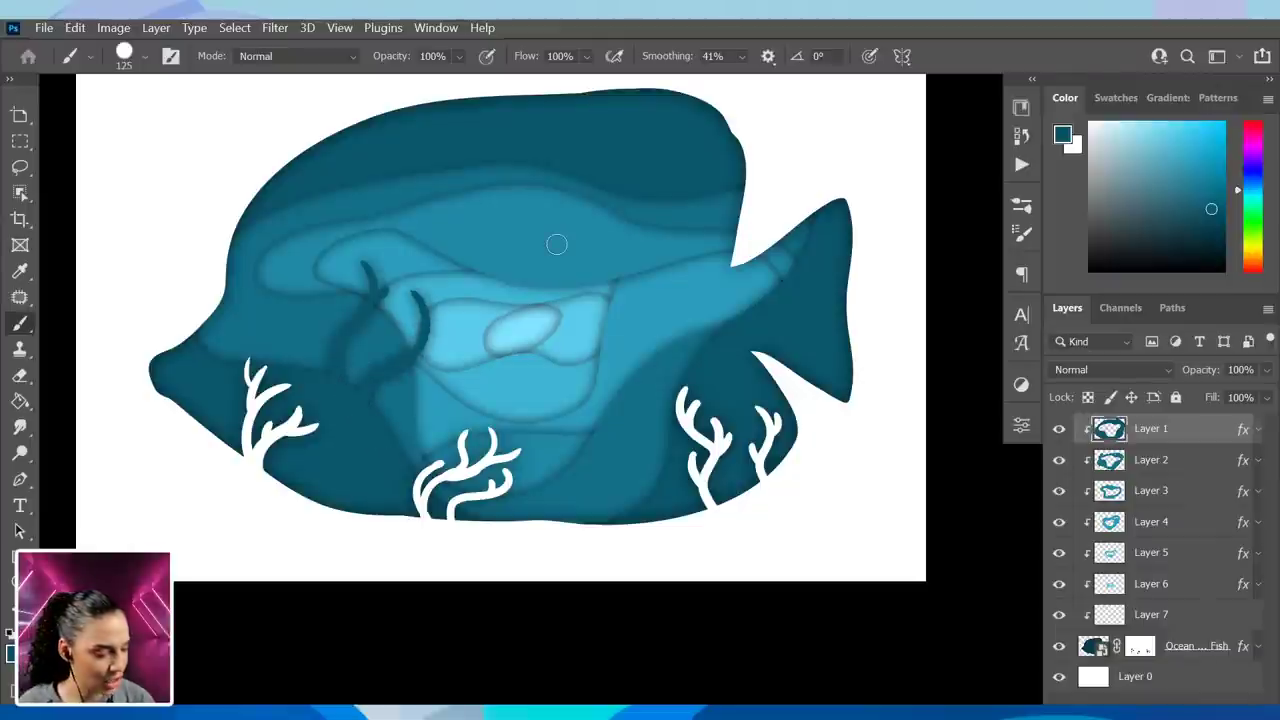
click(1257, 438)
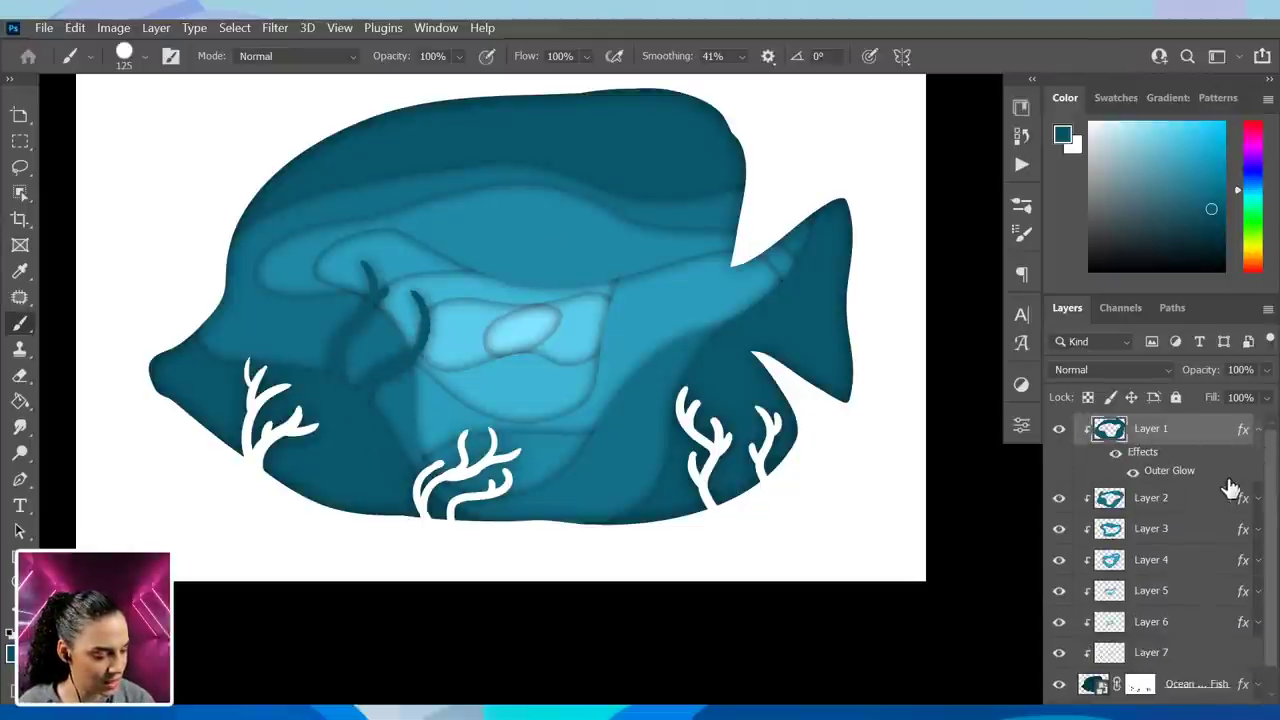
- Shrink Layer 1's Outer Glow size from 92 px to 38 px
double_click(1178, 472)
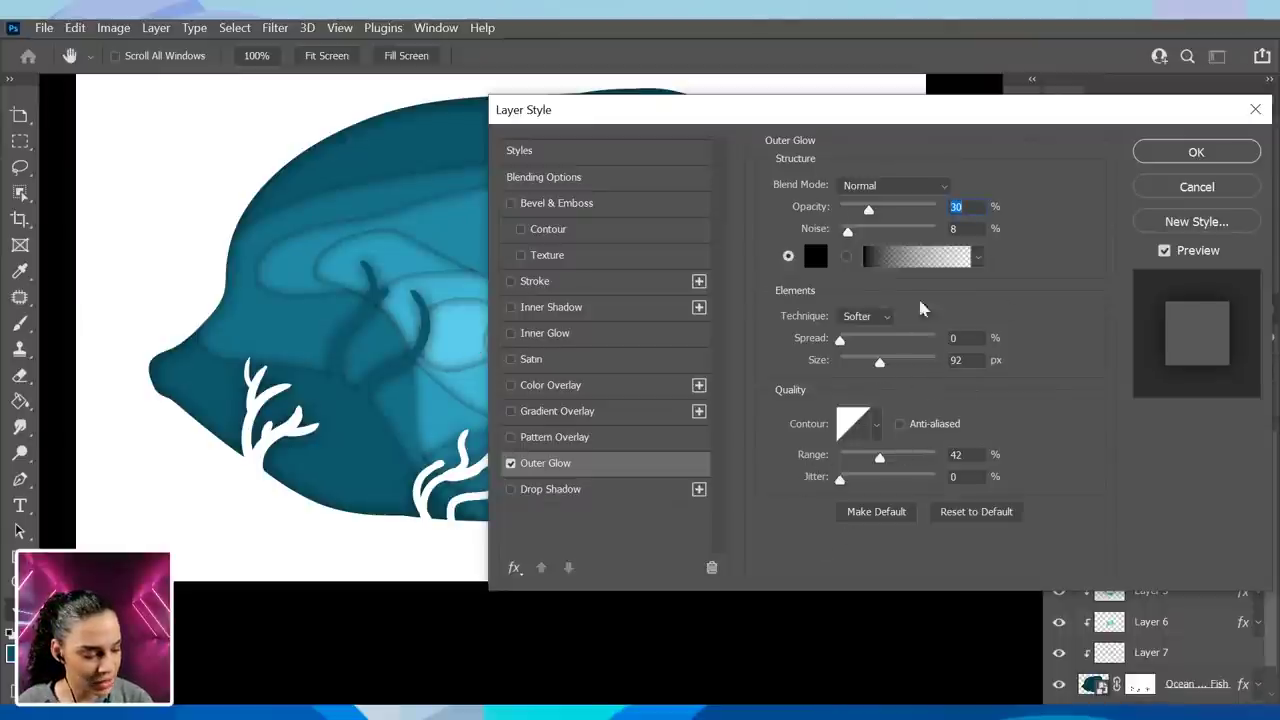
mouse_move(879, 368)
mouse_down()
mouse_move(860, 371)
mouse_move(908, 367)
mouse_move(862, 375)
mouse_up()
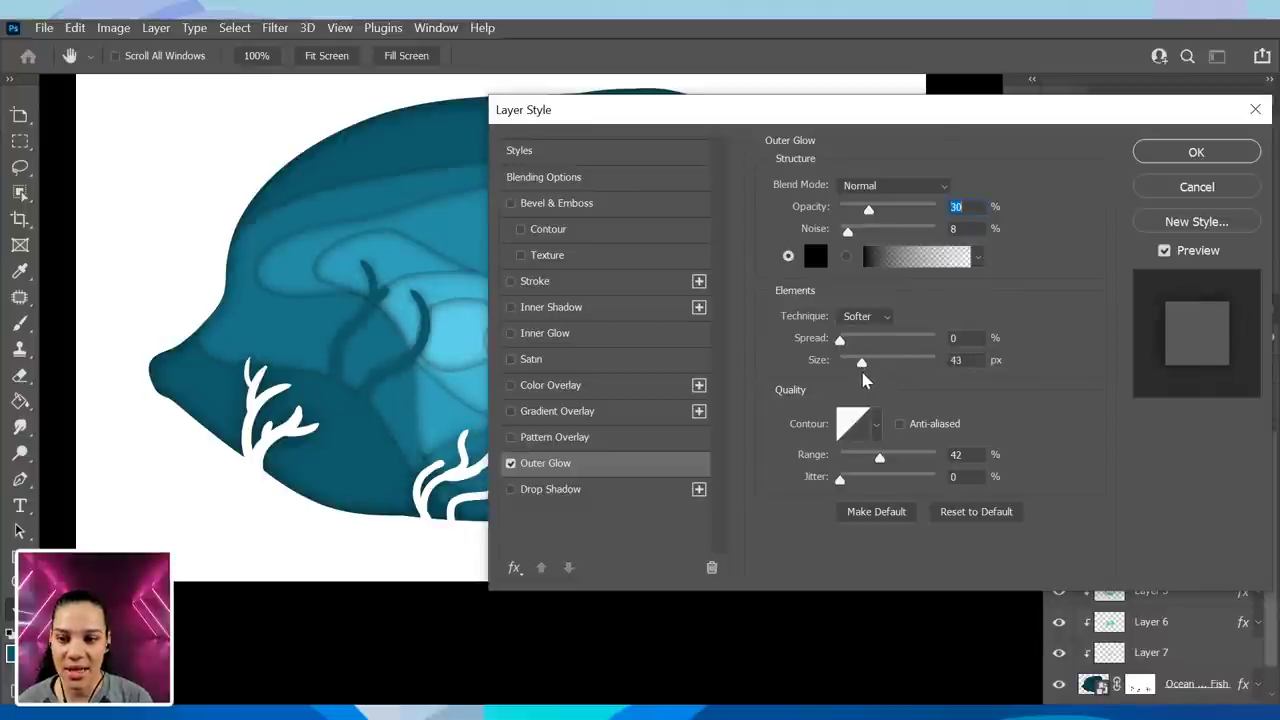
click(862, 375)
click(1196, 155)
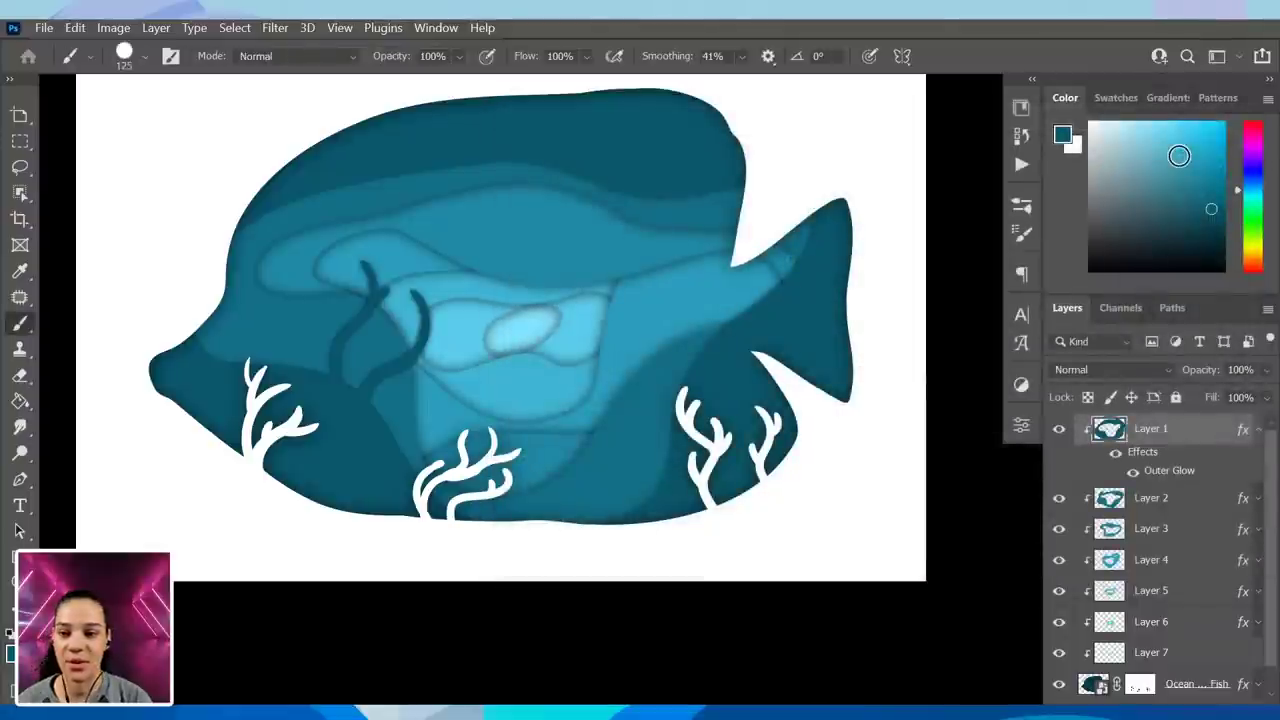
- Paint a tall dark seaweed strand from the lower edge and return to standard screen mode
mouse_move(600, 528)
mouse_down()
mouse_move(566, 405)
mouse_move(585, 345)
mouse_up()
drag(589, 403, 608, 345)
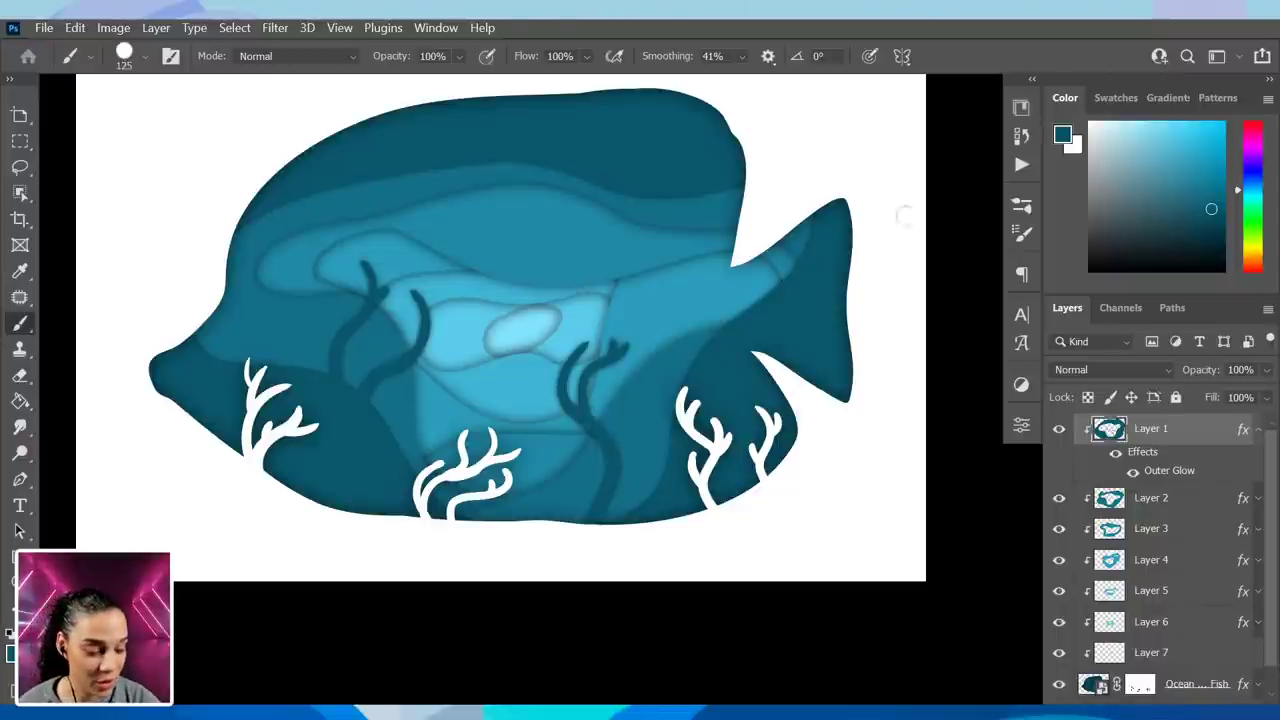
key(f)
key(f)
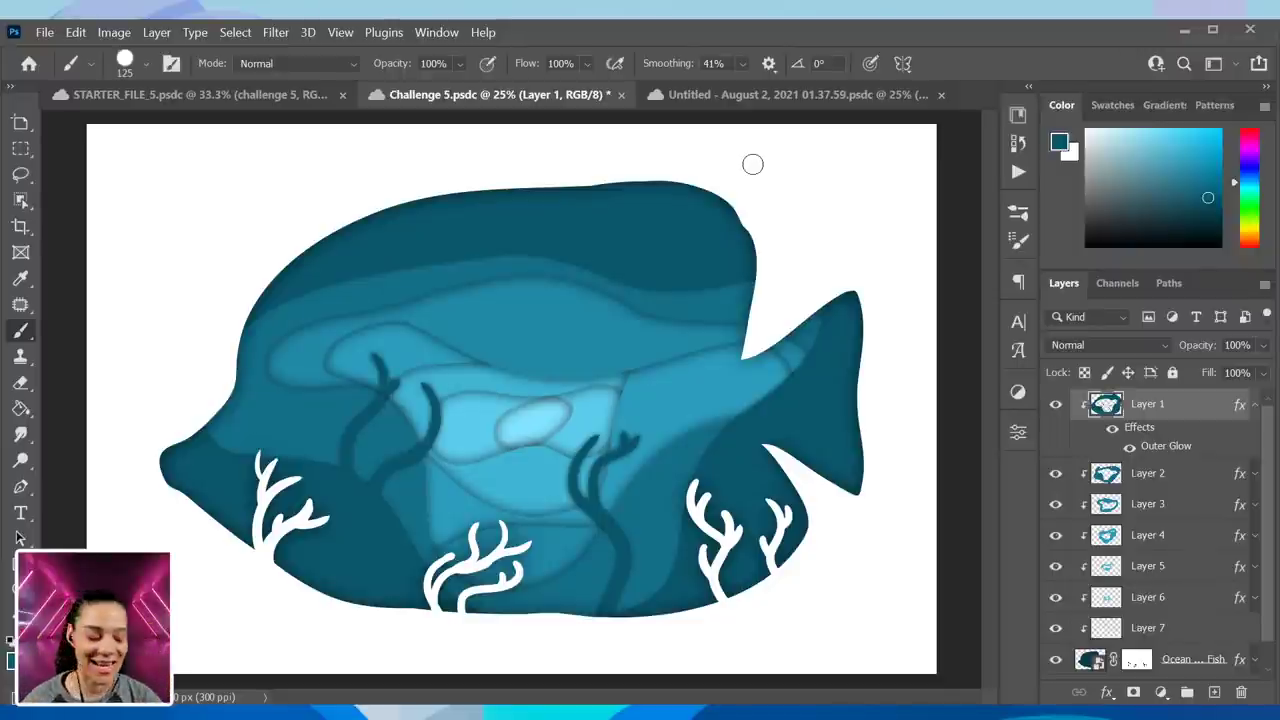
- Switch to the Untitled light-blue fish document, view it at 33.3%, and collapse Group 1
click(731, 101)
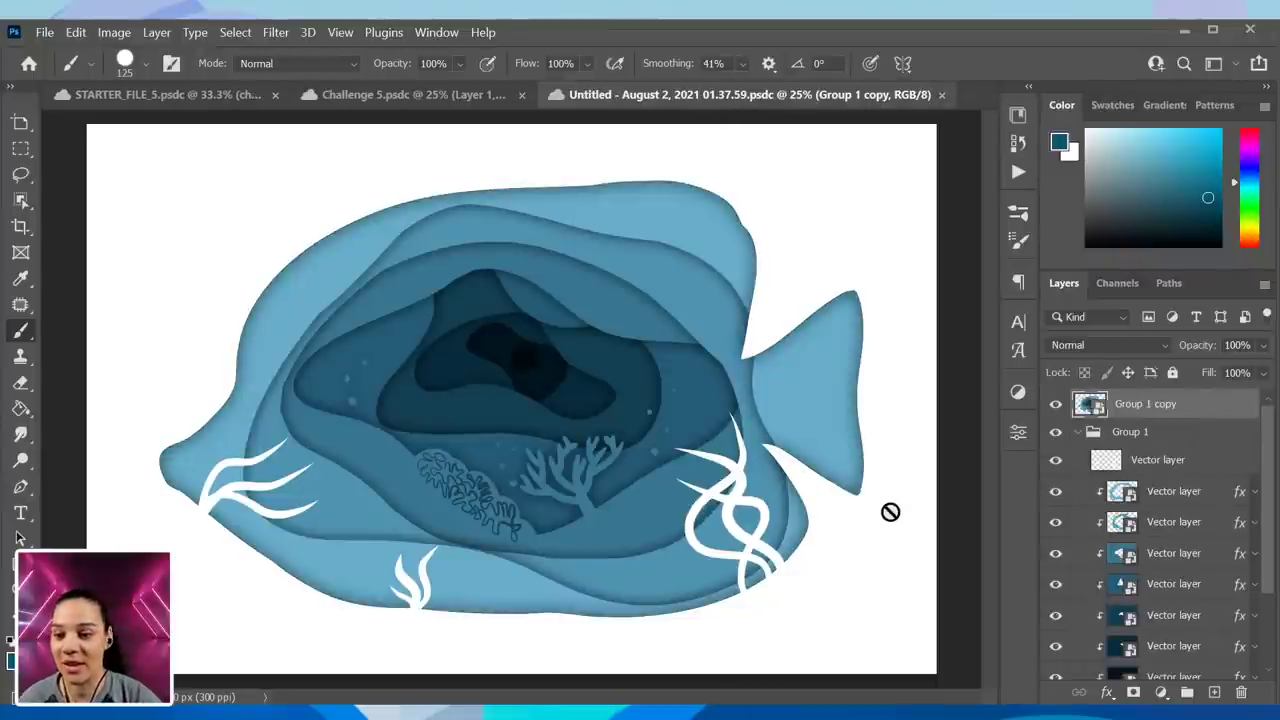
key(ctrl+plus)
key(ctrl+plus)
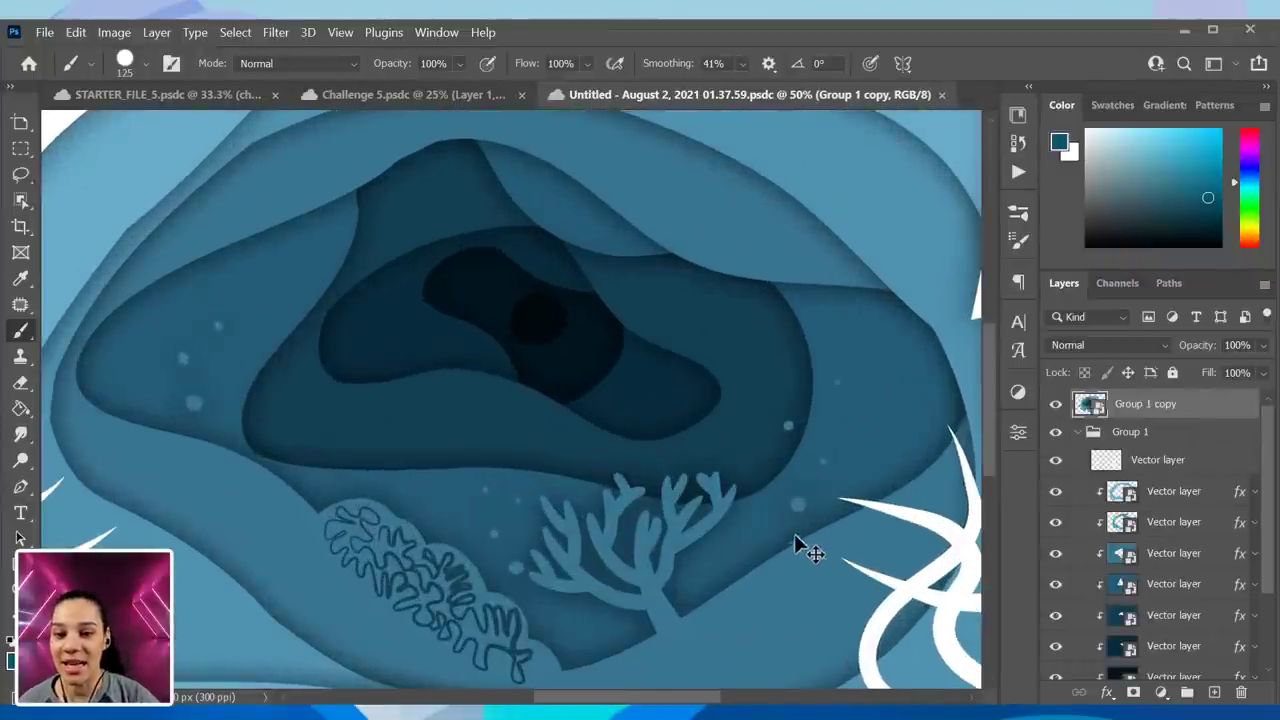
drag(794, 540, 440, 540)
key(ctrl+minus)
key(ctrl+minus)
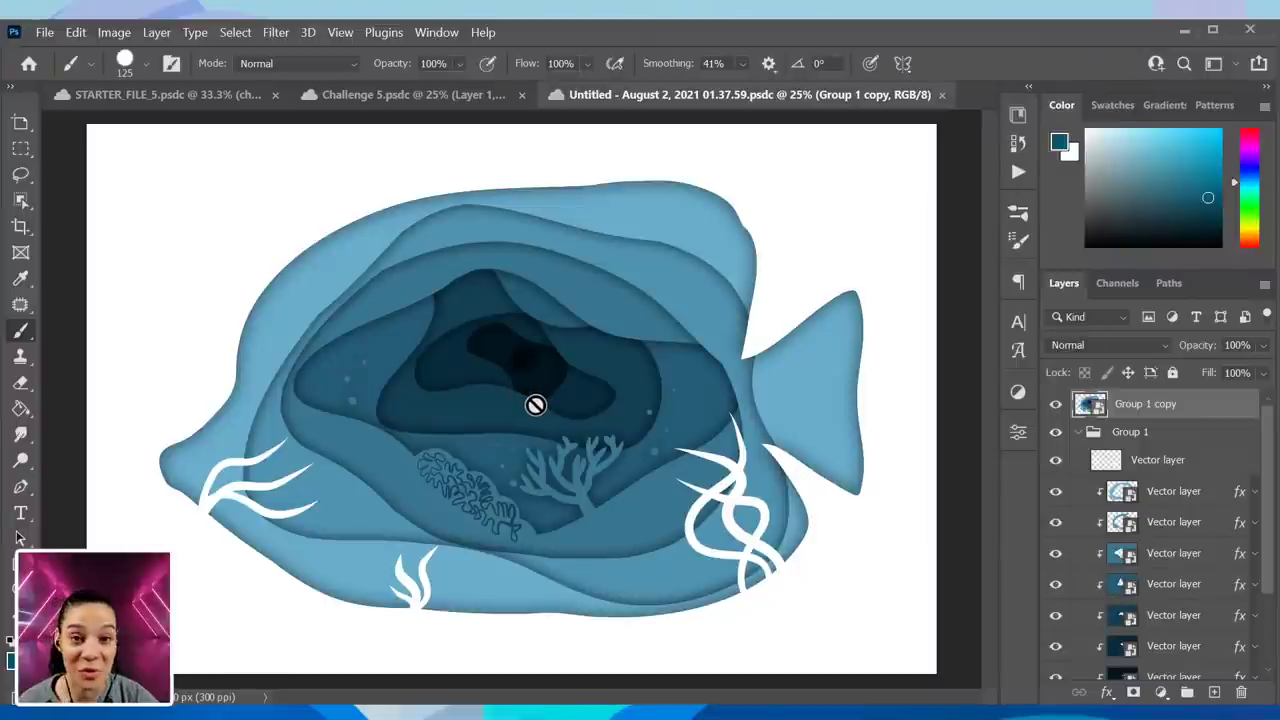
key(ctrl+plus)
key(ctrl+plus)
key(ctrl+plus)
key(ctrl+plus)
key(ctrl+minus)
key(ctrl+minus)
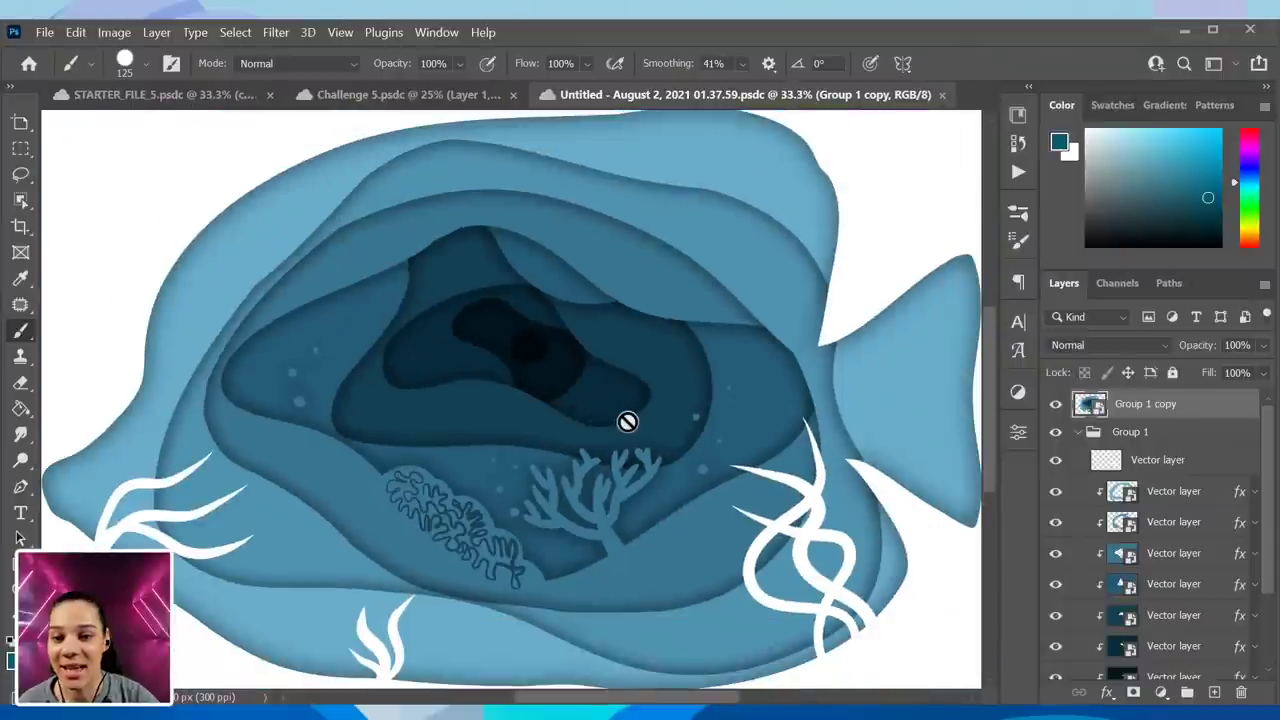
drag(651, 571, 645, 530)
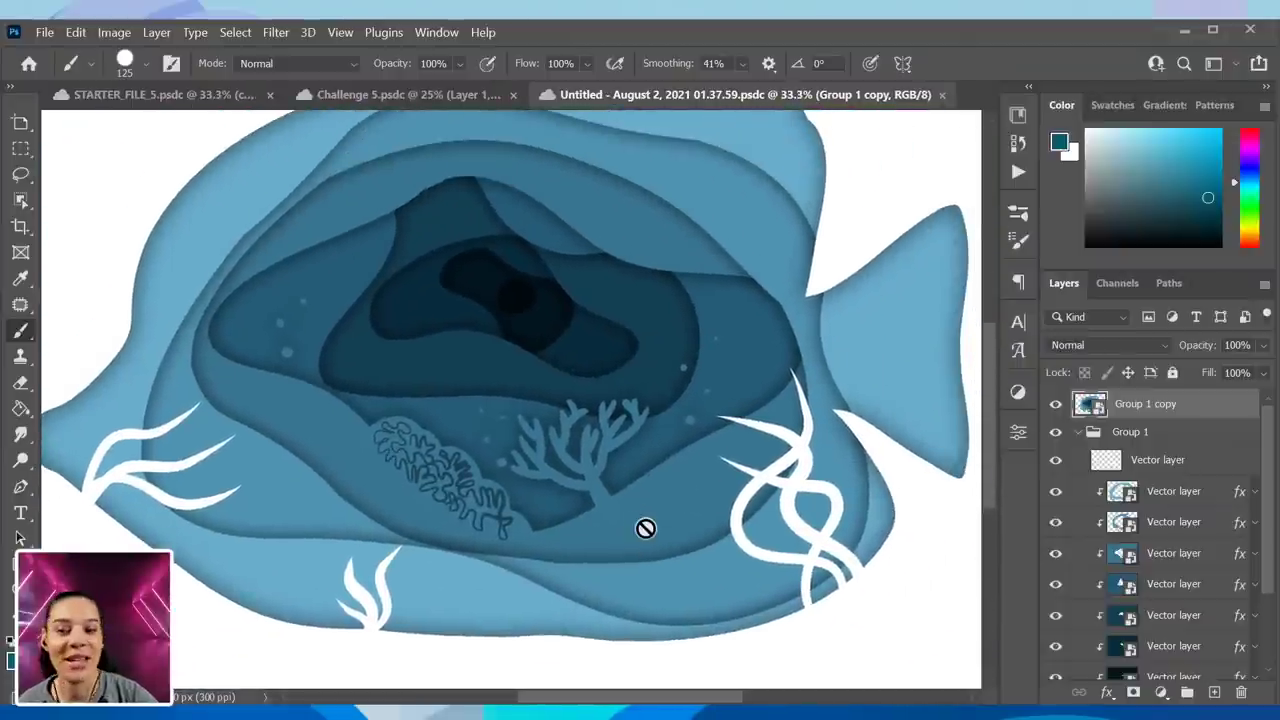
key(ctrl+minus)
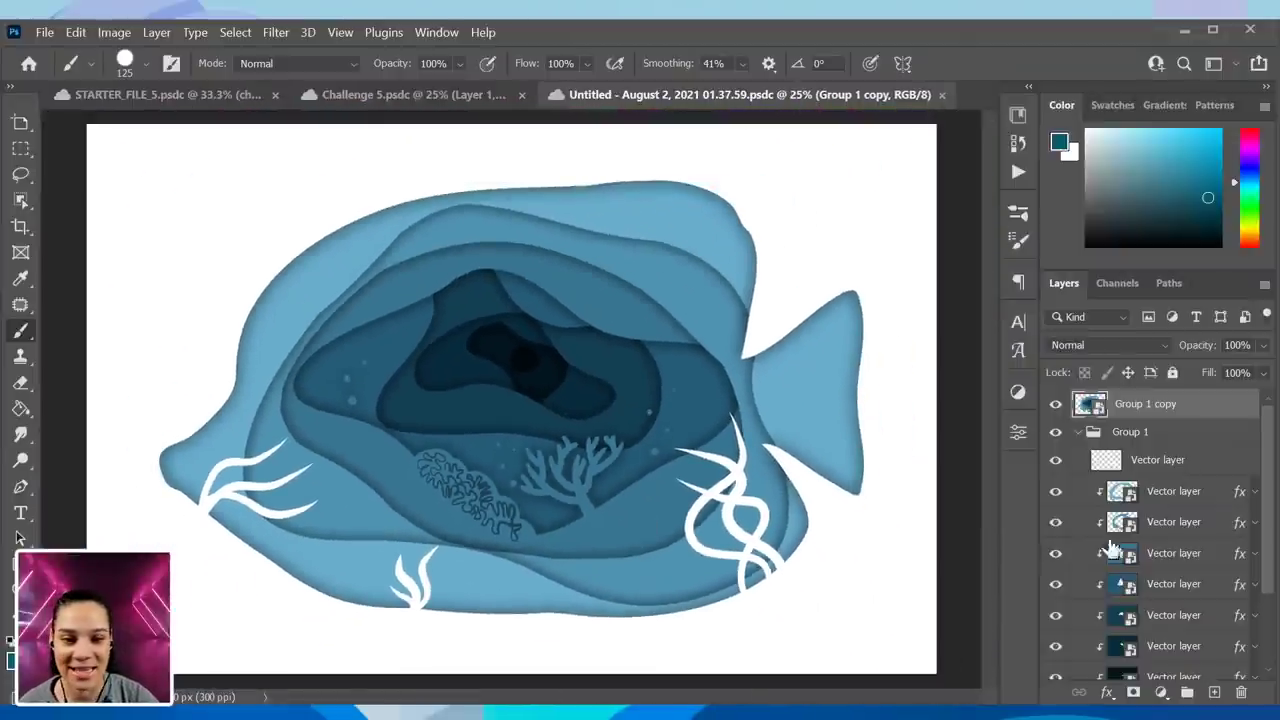
click(1078, 433)
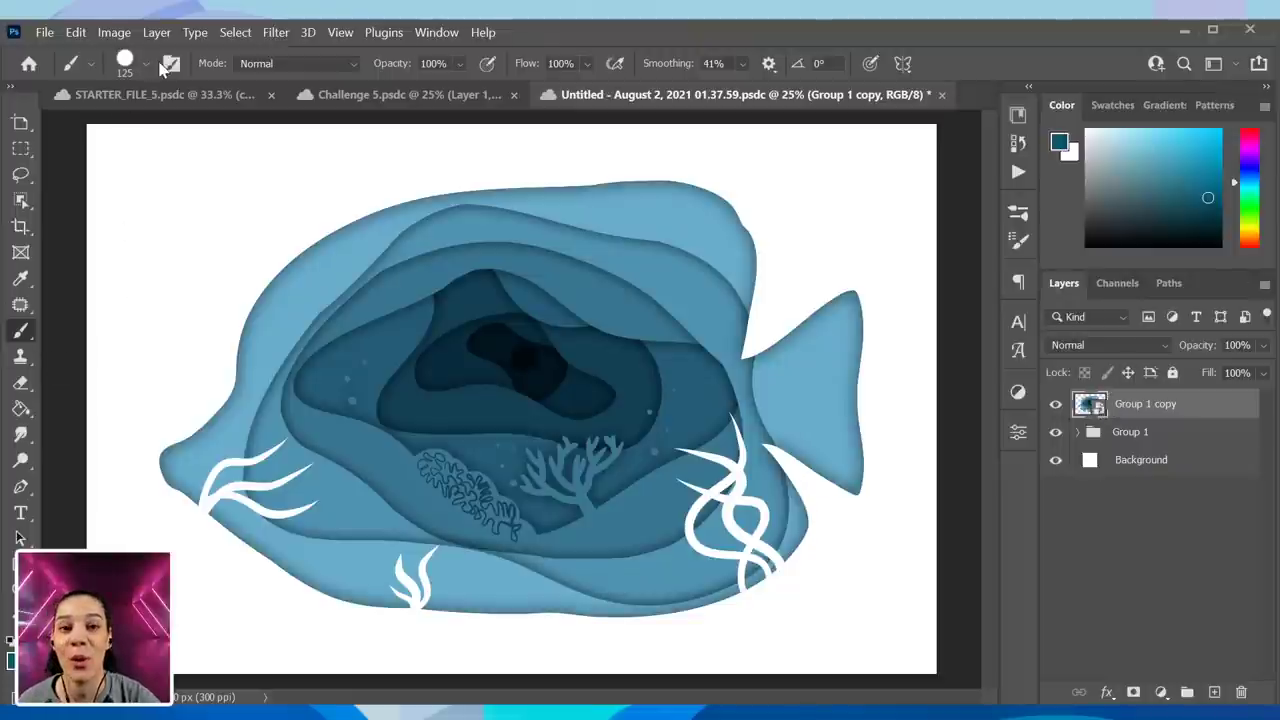
- Apply a Gradient Map using the Neutrals 'Branging Gradient' preset with Reverse enabled
click(116, 33)
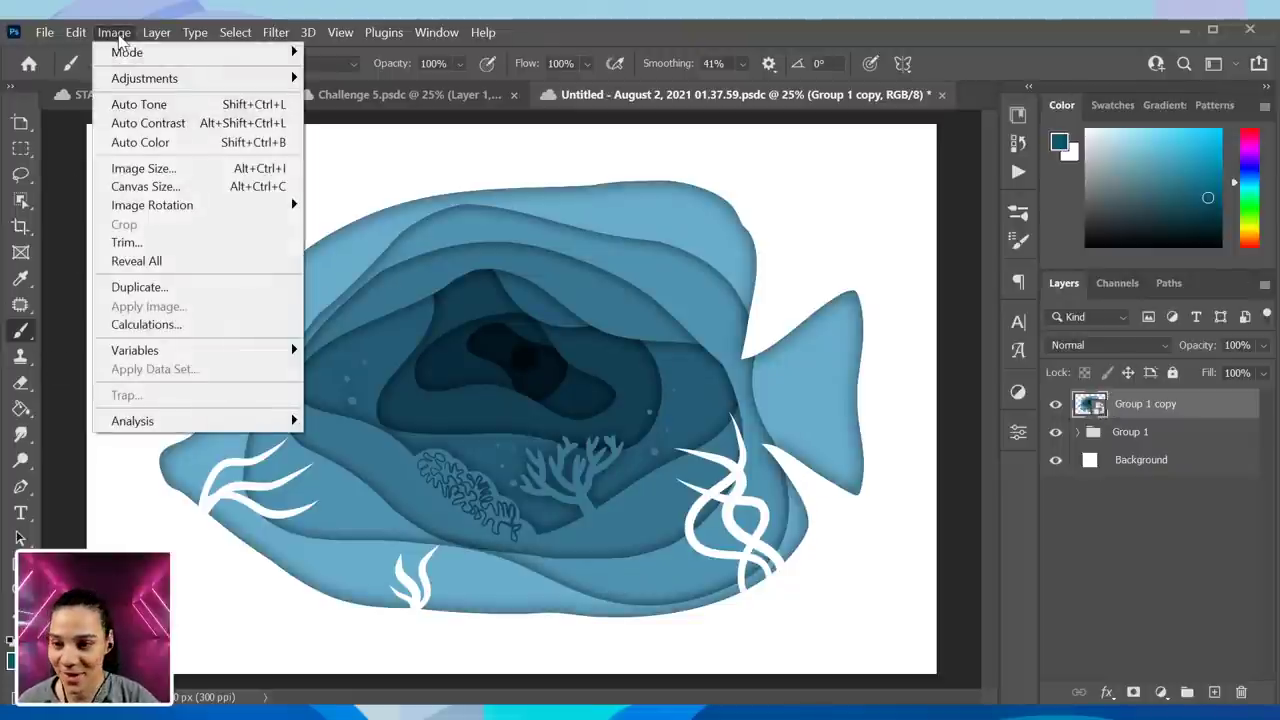
mouse_move(150, 79)
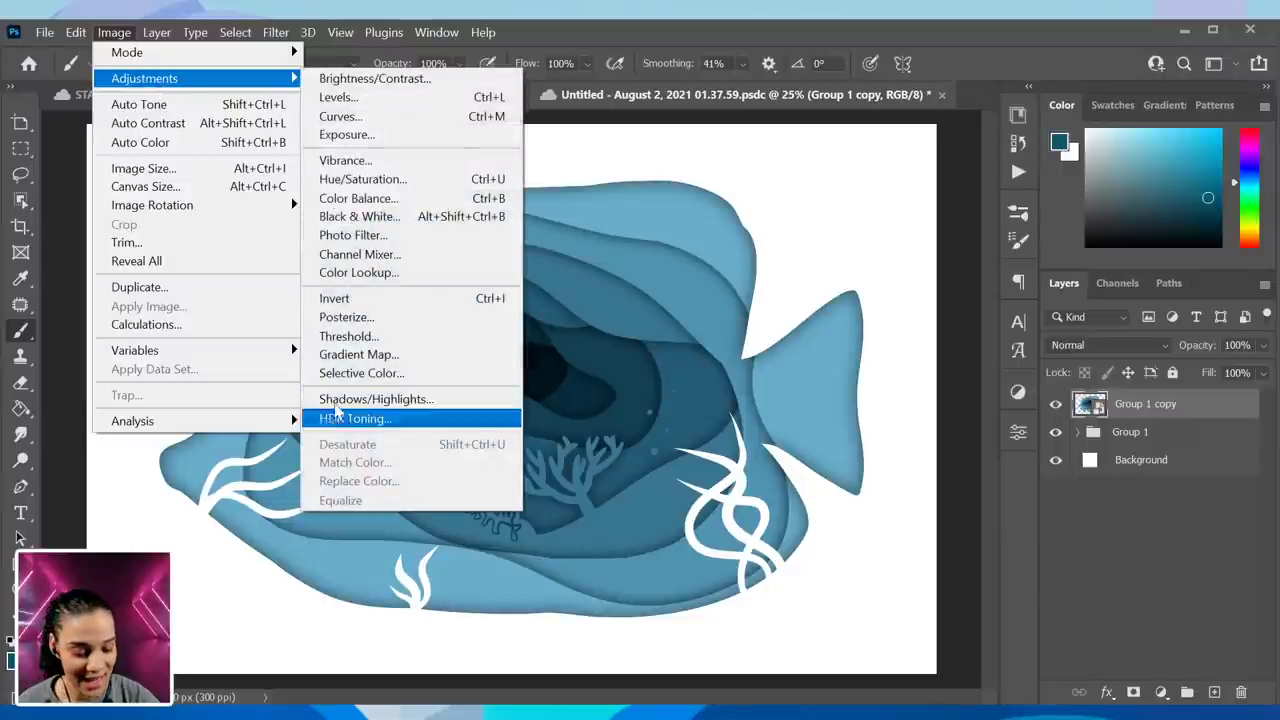
click(370, 360)
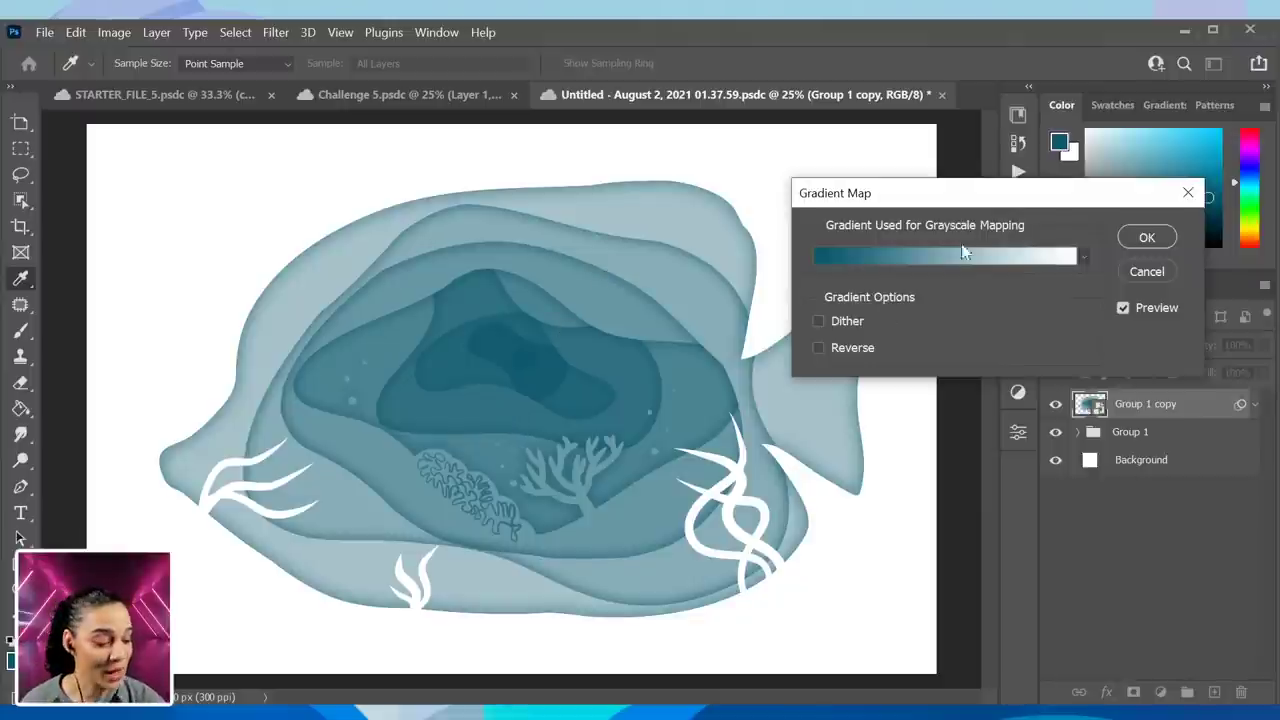
click(897, 260)
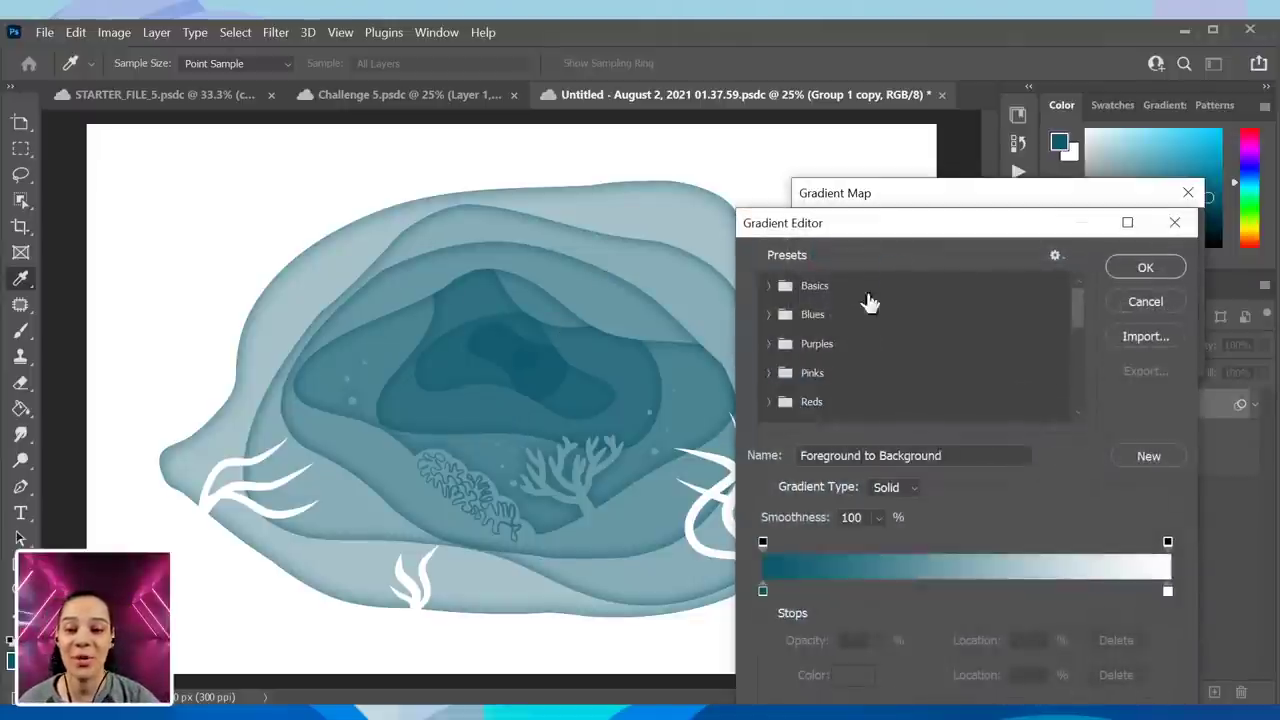
scroll(825, 370, down, 3)
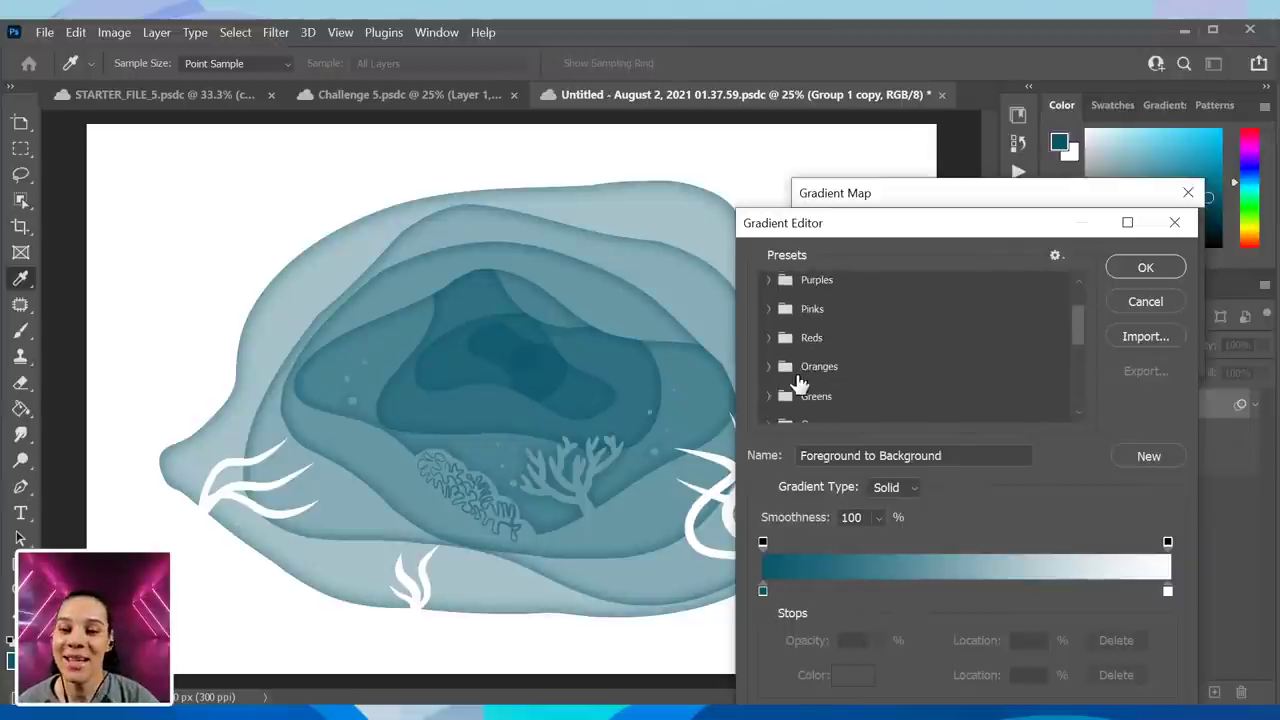
scroll(840, 363, down, 4)
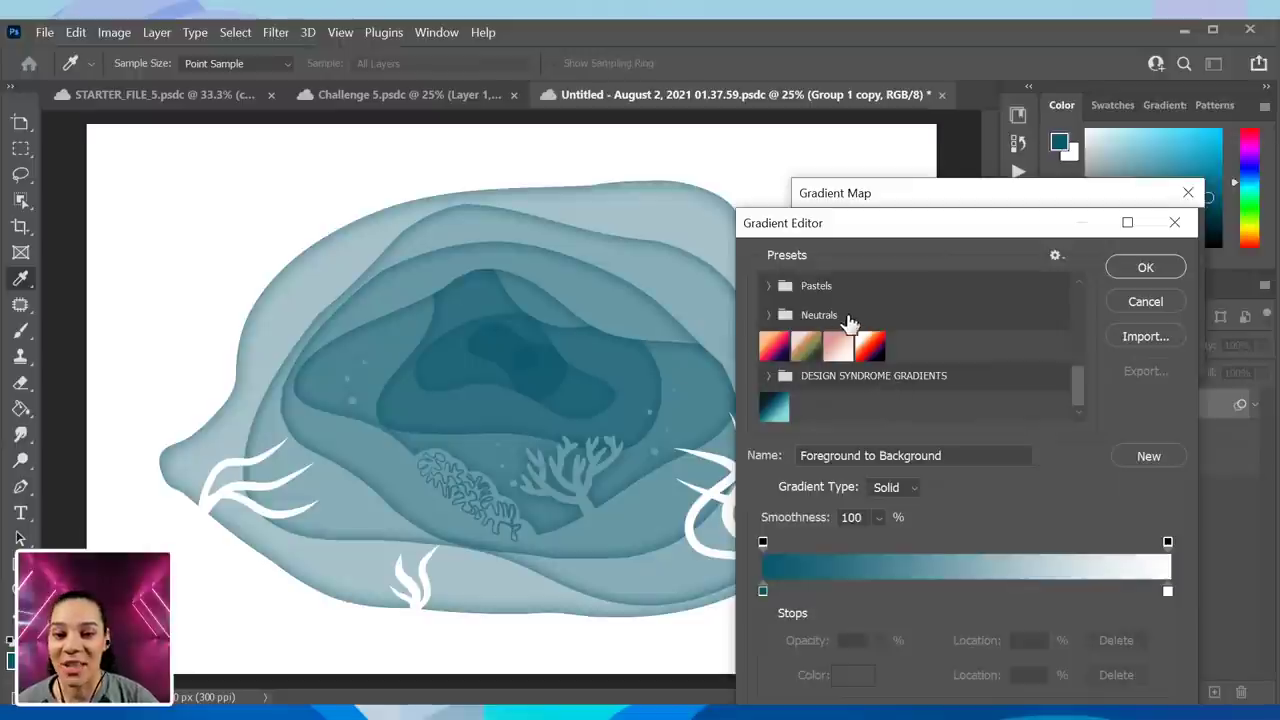
click(805, 347)
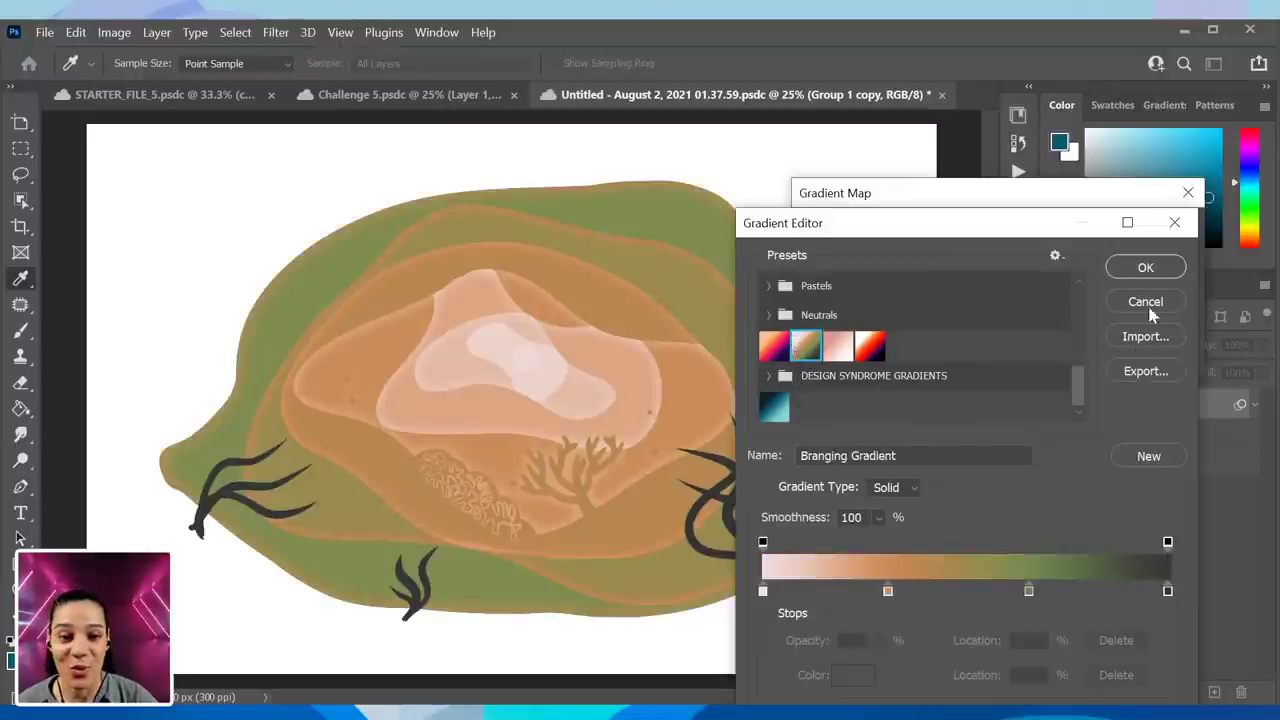
click(1143, 268)
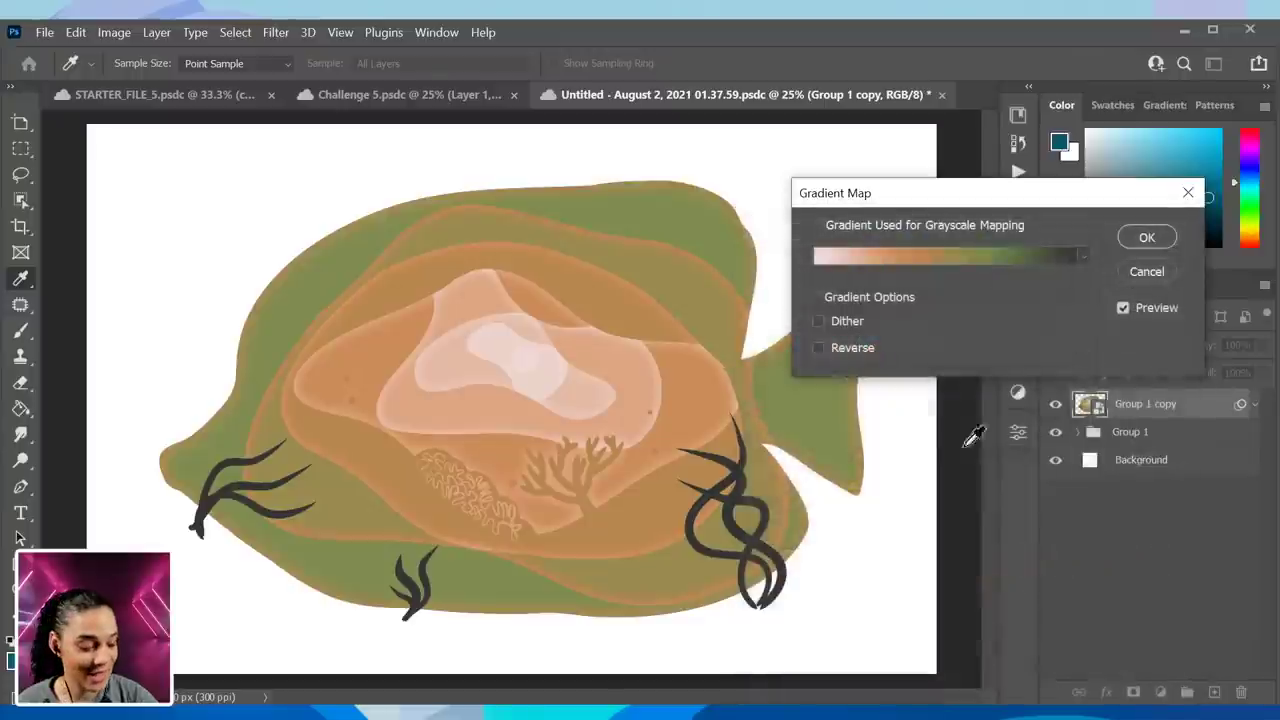
click(818, 348)
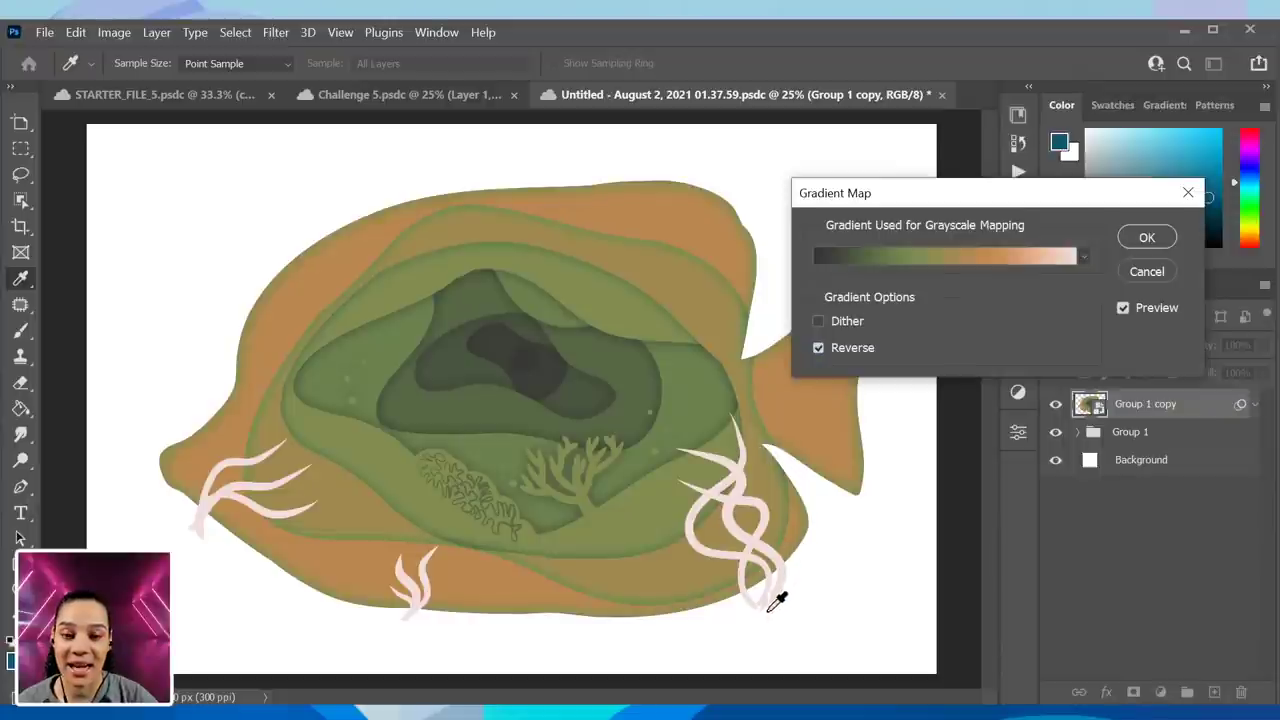
- Set the gradient's light-end colour stop to pure white (255,255,255) and confirm the edit
click(1065, 262)
click(1055, 256)
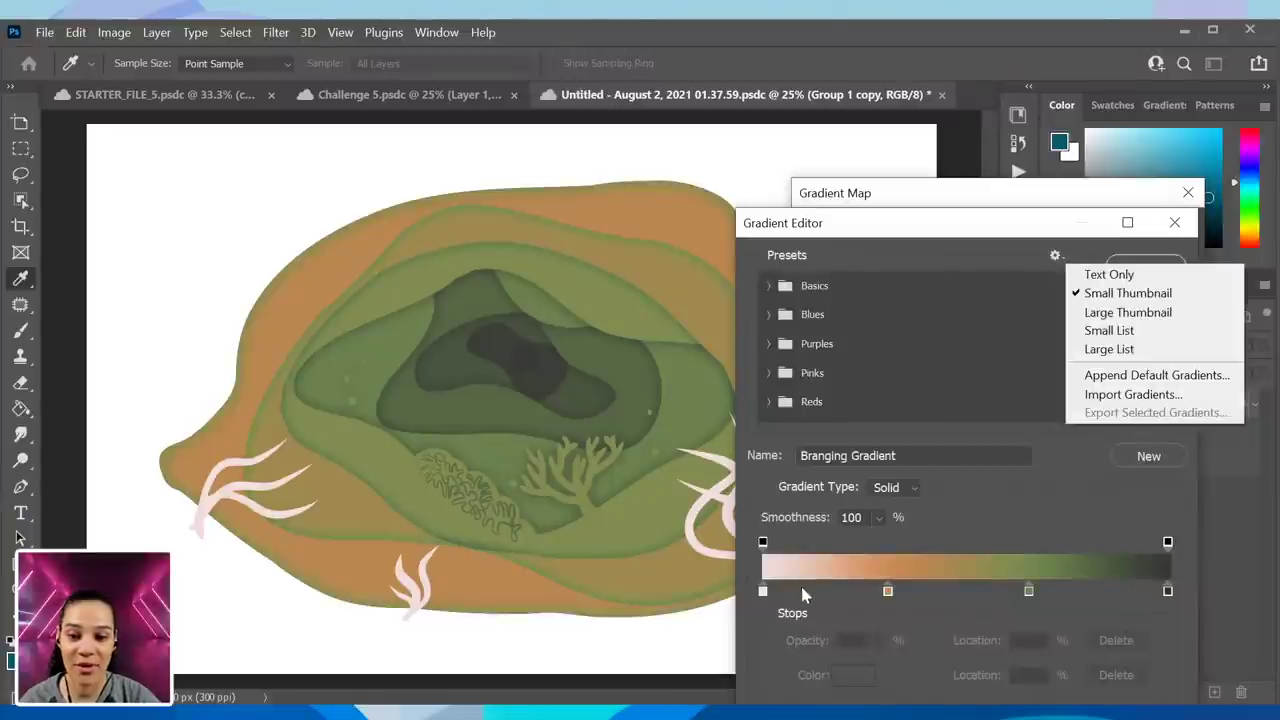
click(792, 605)
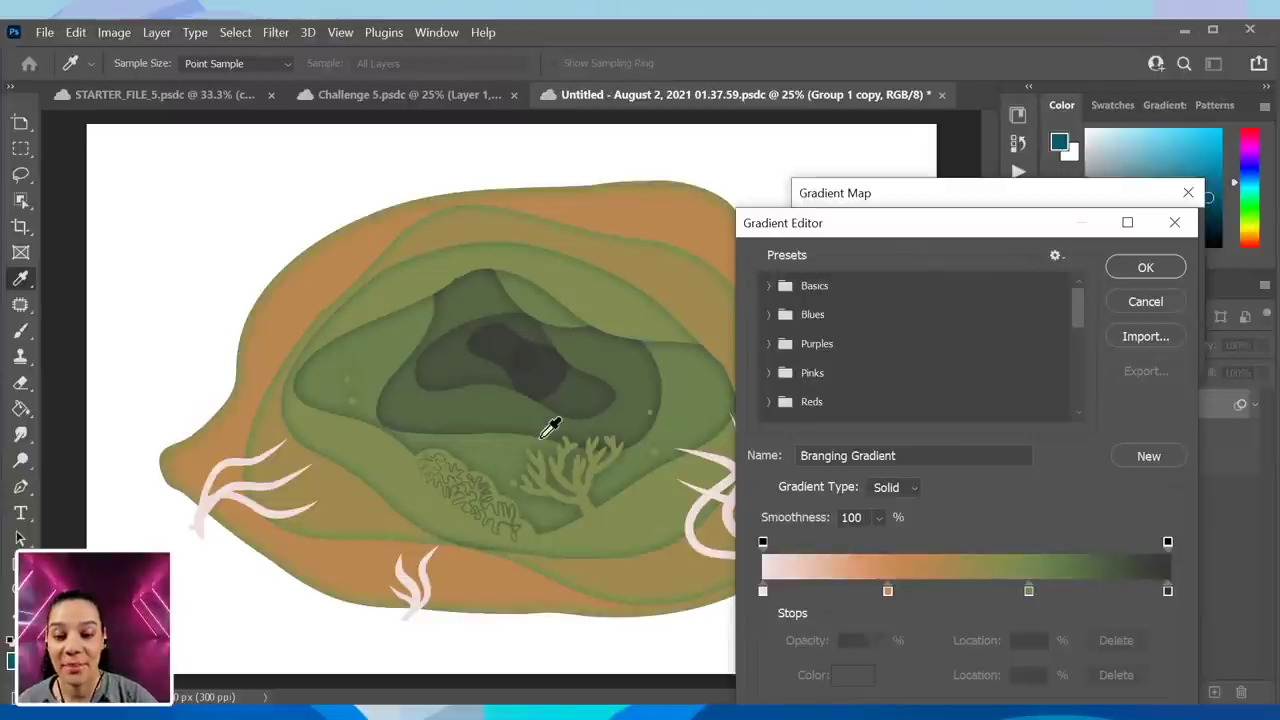
drag(763, 591, 771, 591)
click(774, 594)
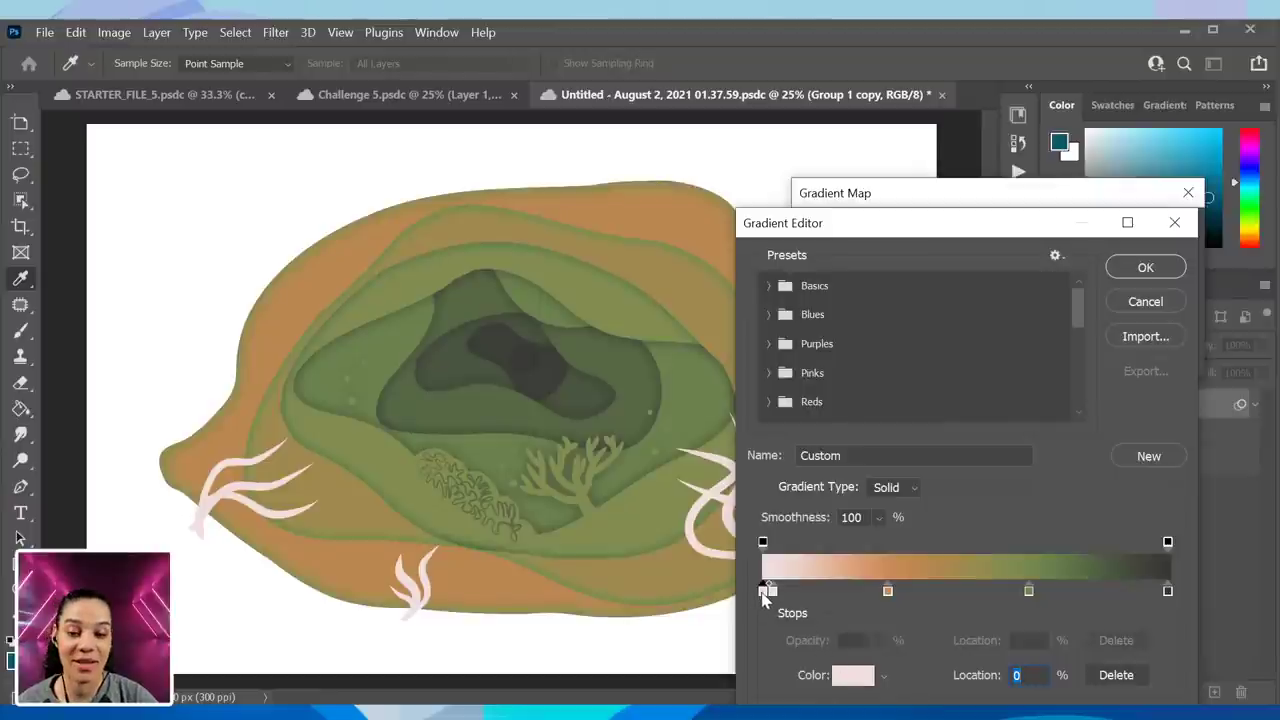
click(848, 677)
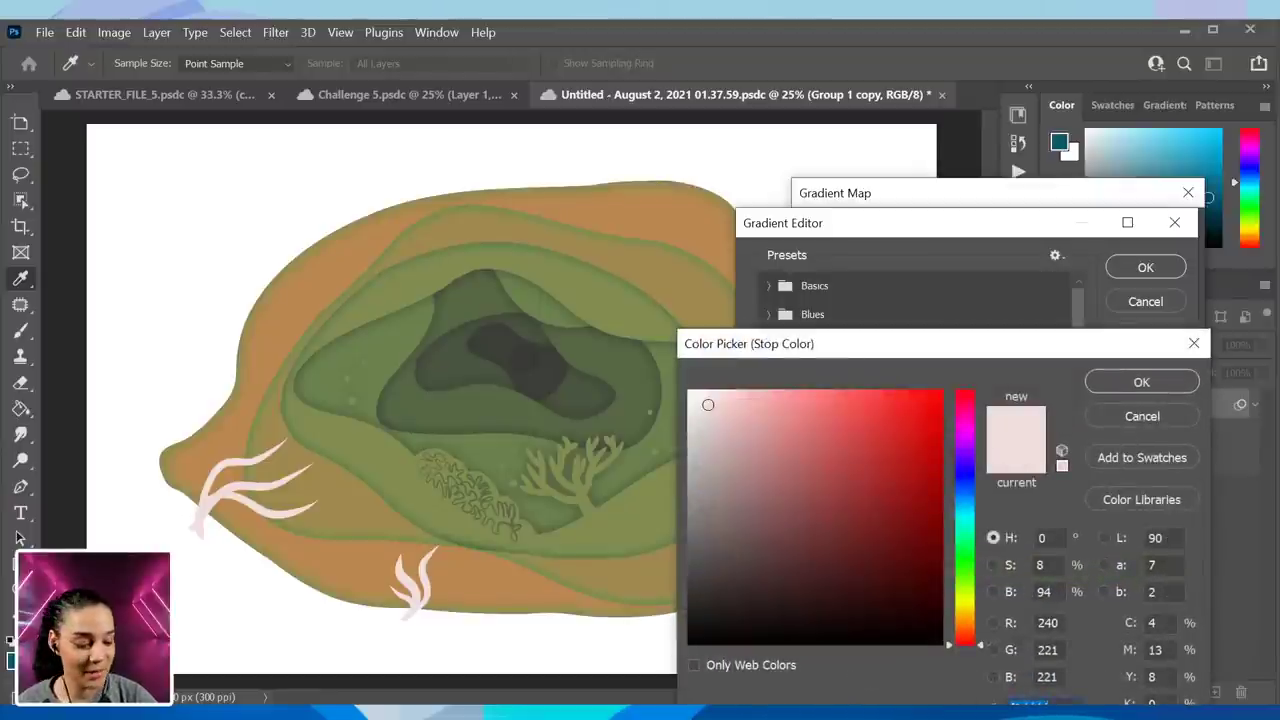
drag(750, 473, 690, 392)
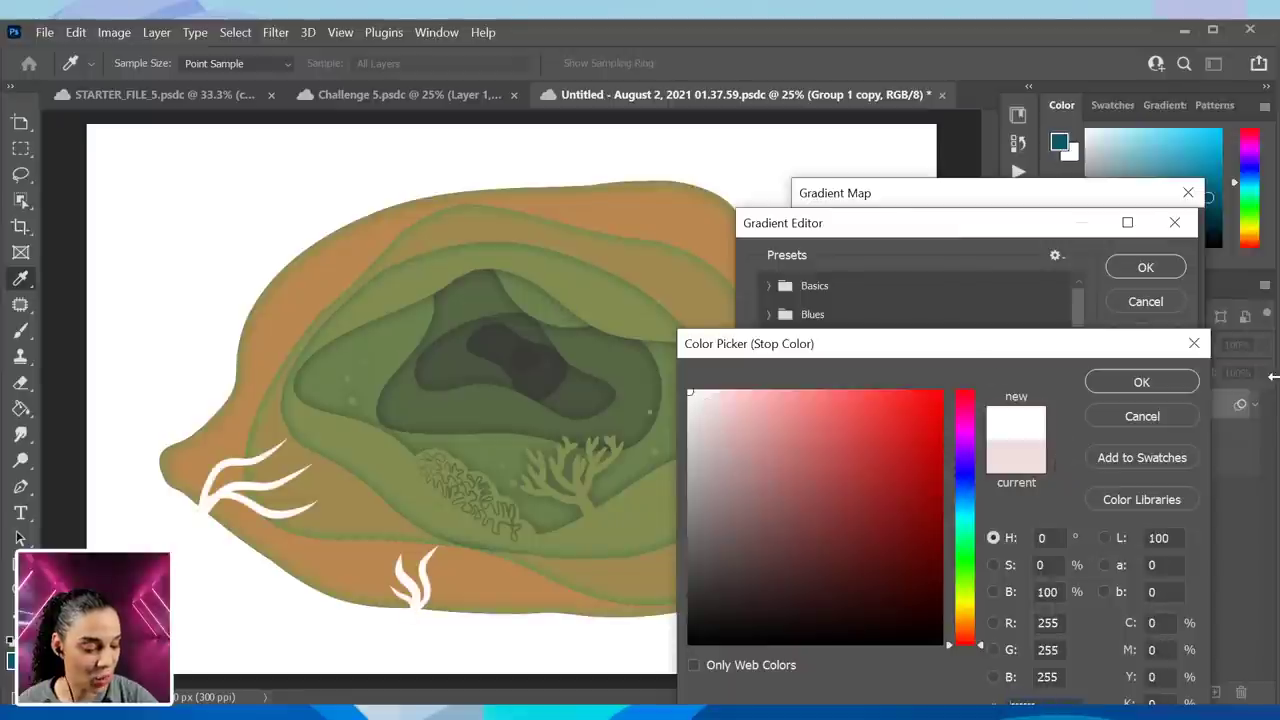
click(1150, 382)
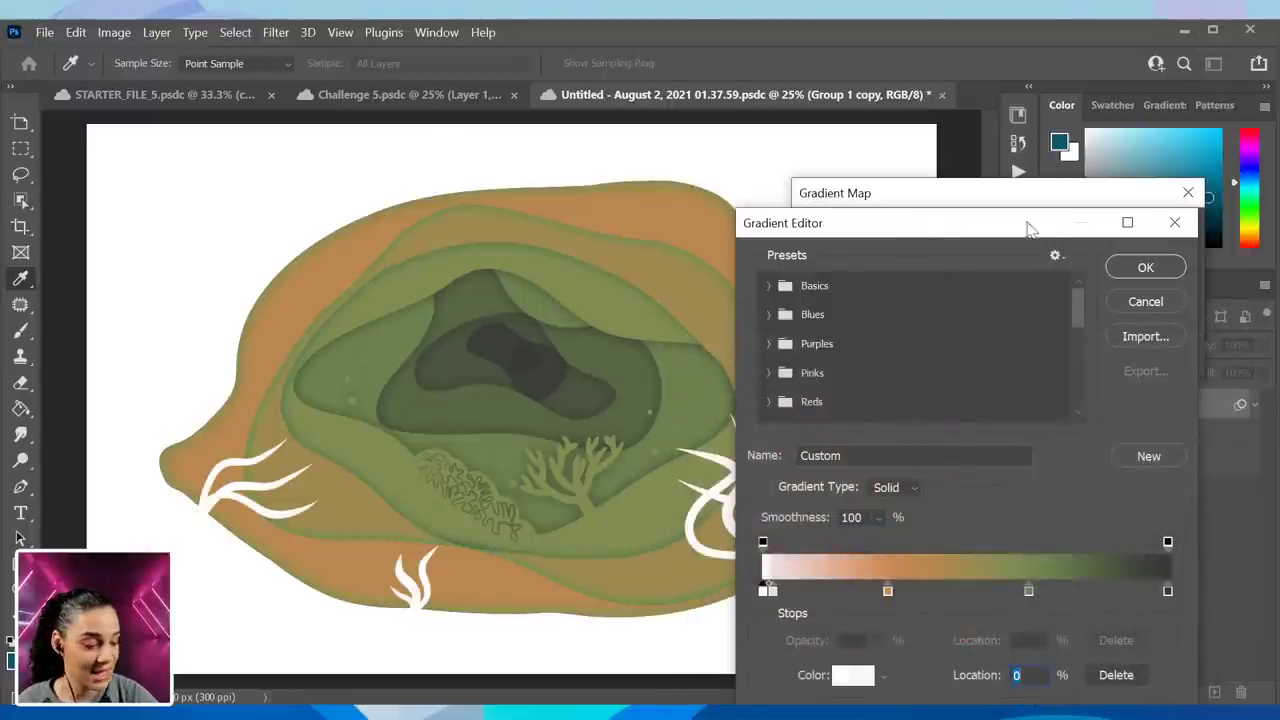
click(1146, 270)
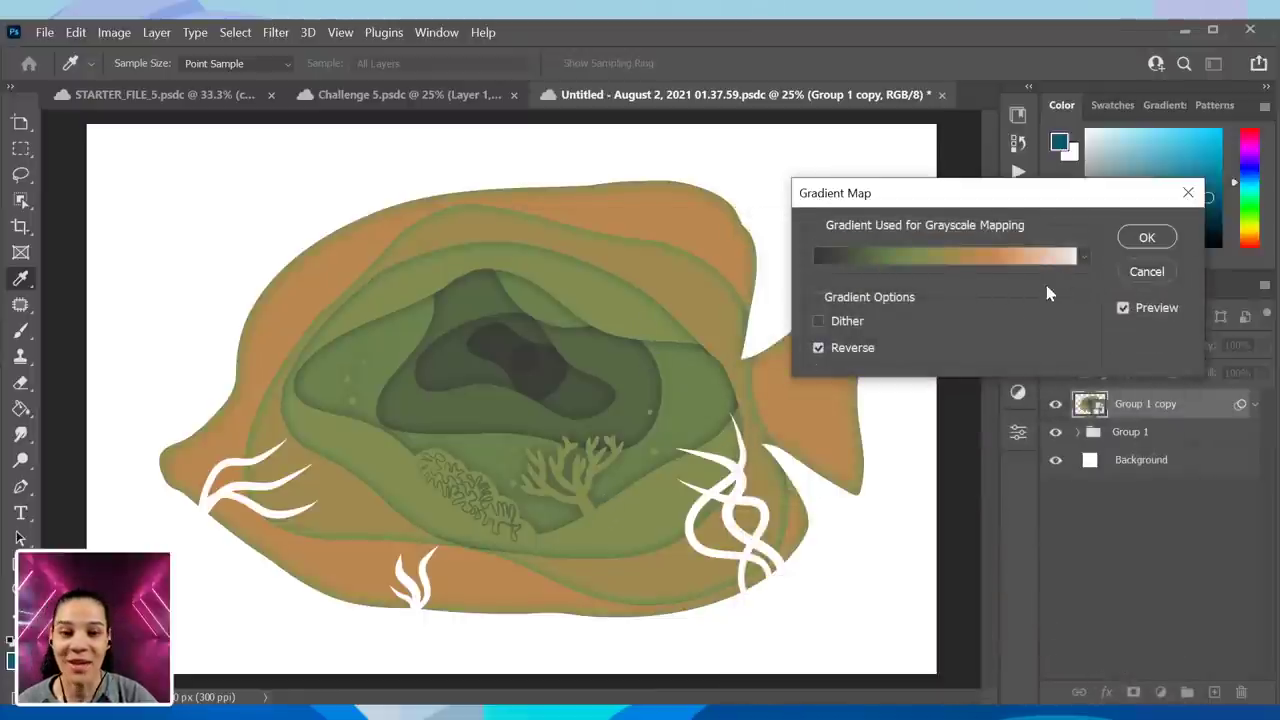
click(1076, 258)
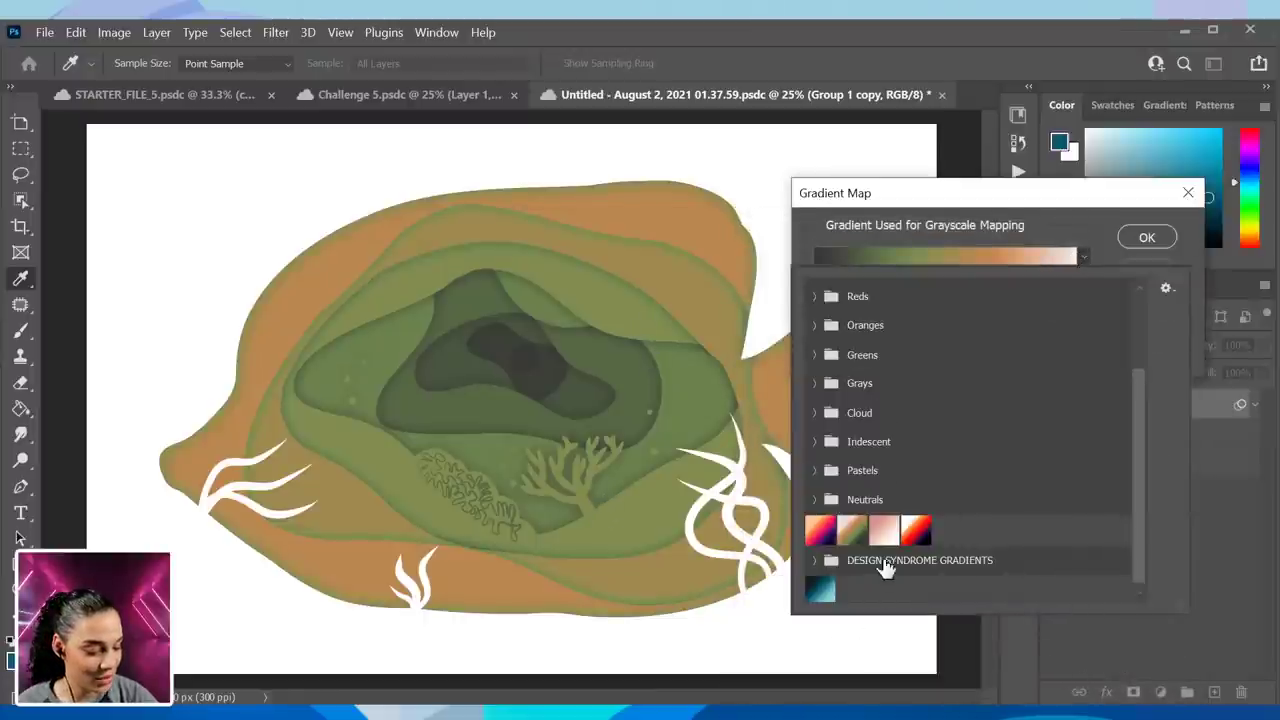
- Preview pink-to-blue and salmon-pink presets from the Pinks gradient folder
scroll(872, 522, down, 1)
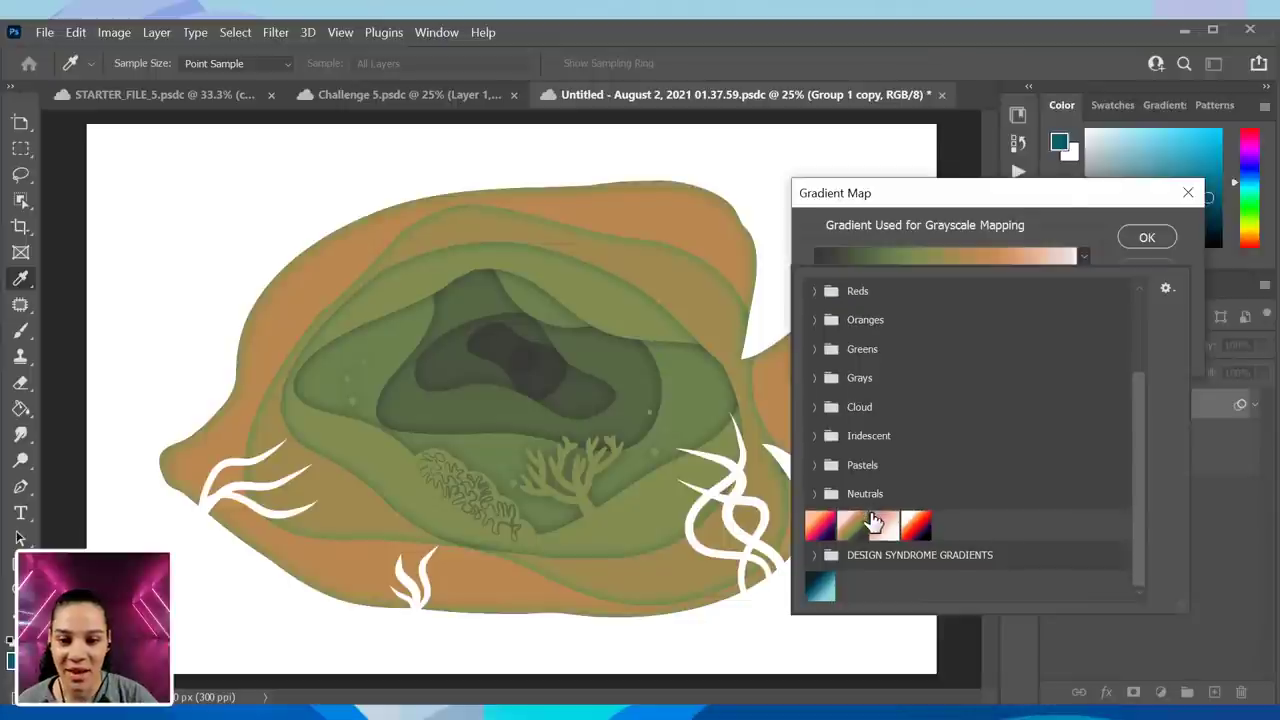
scroll(900, 526, up, 1)
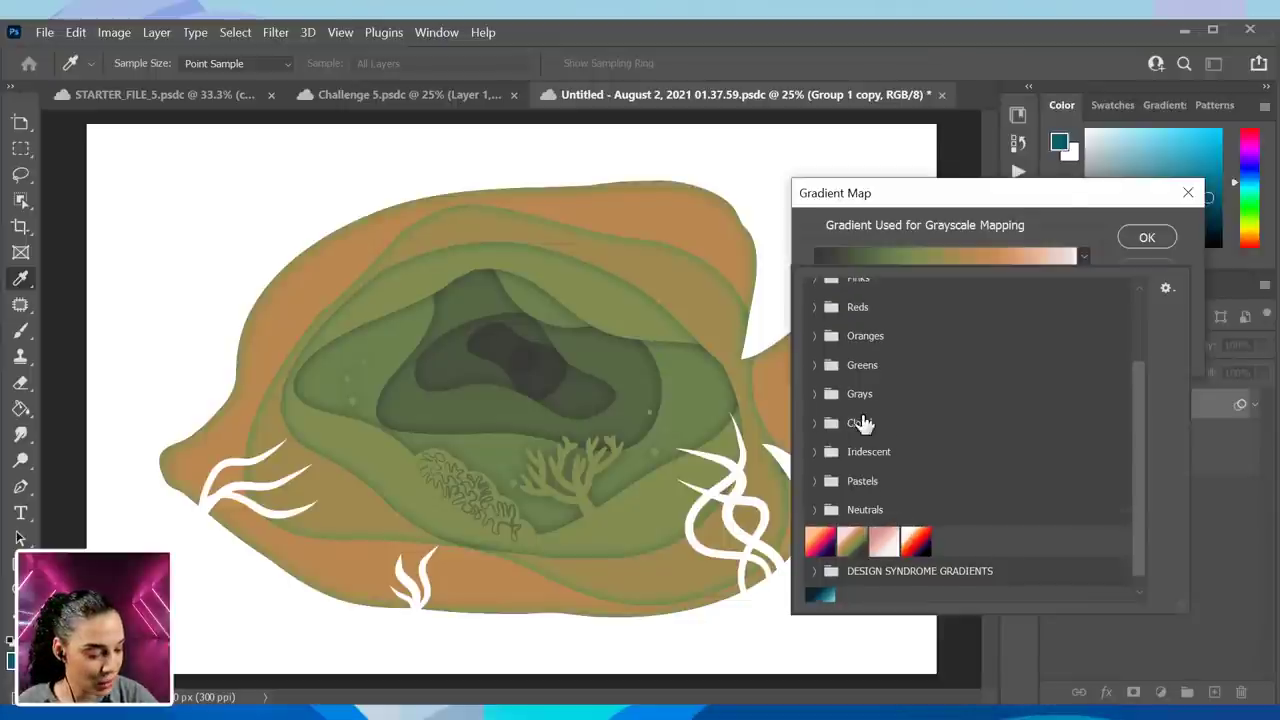
scroll(848, 368, up, 3)
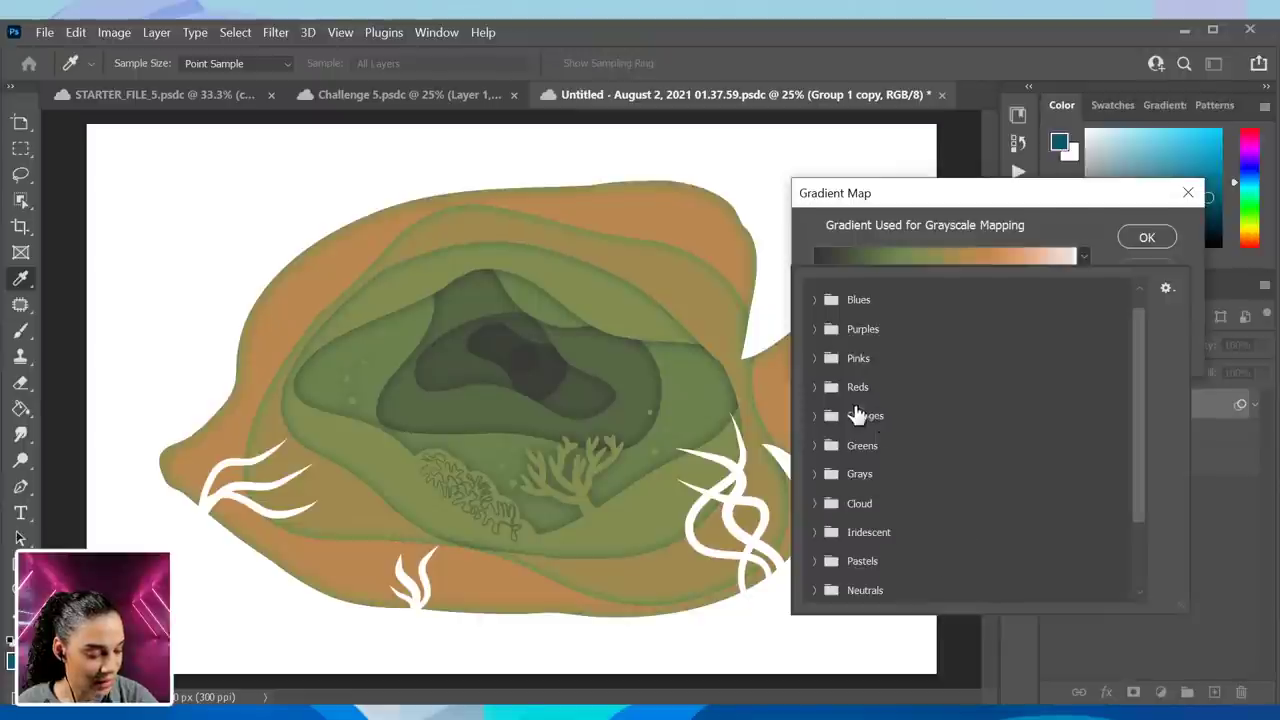
click(822, 362)
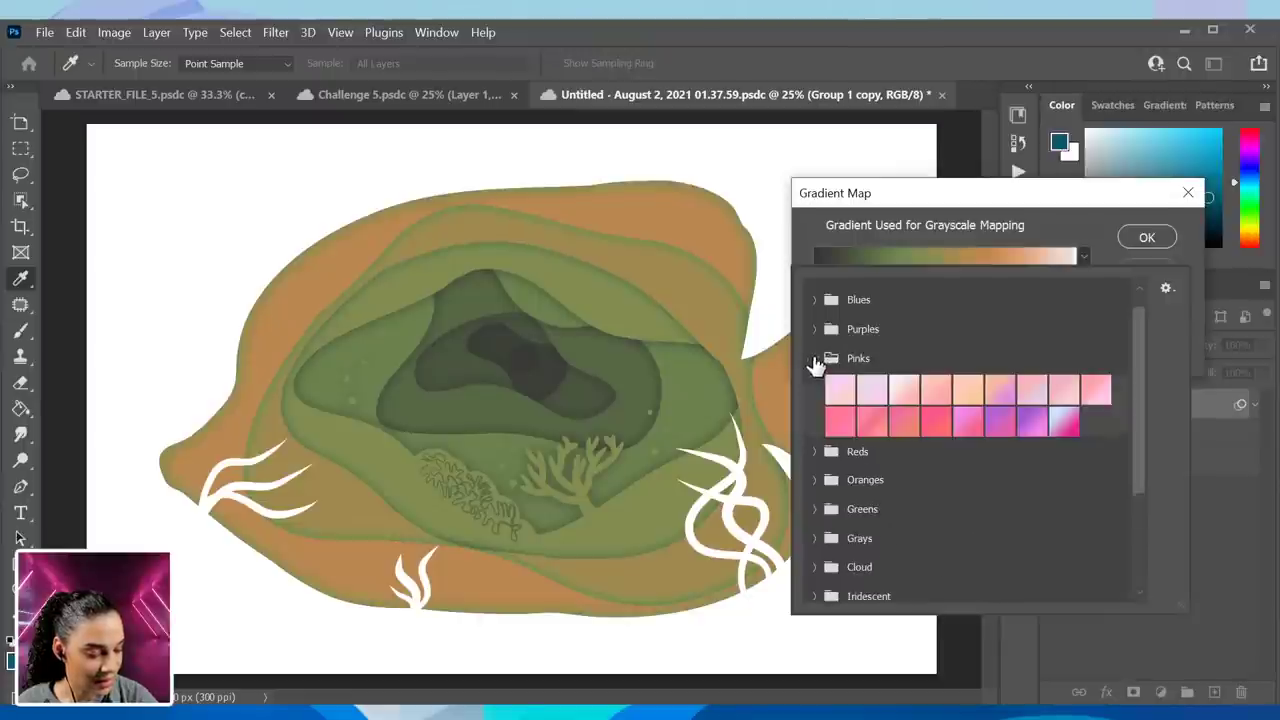
click(1063, 424)
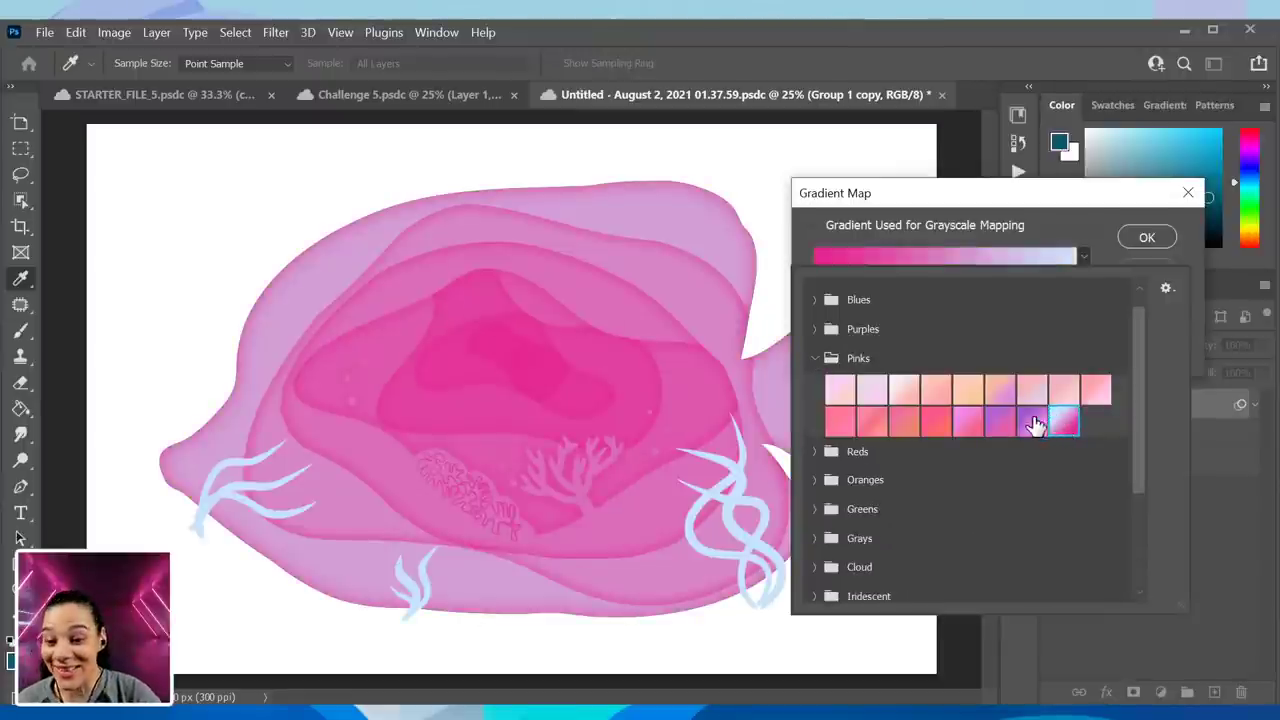
click(874, 420)
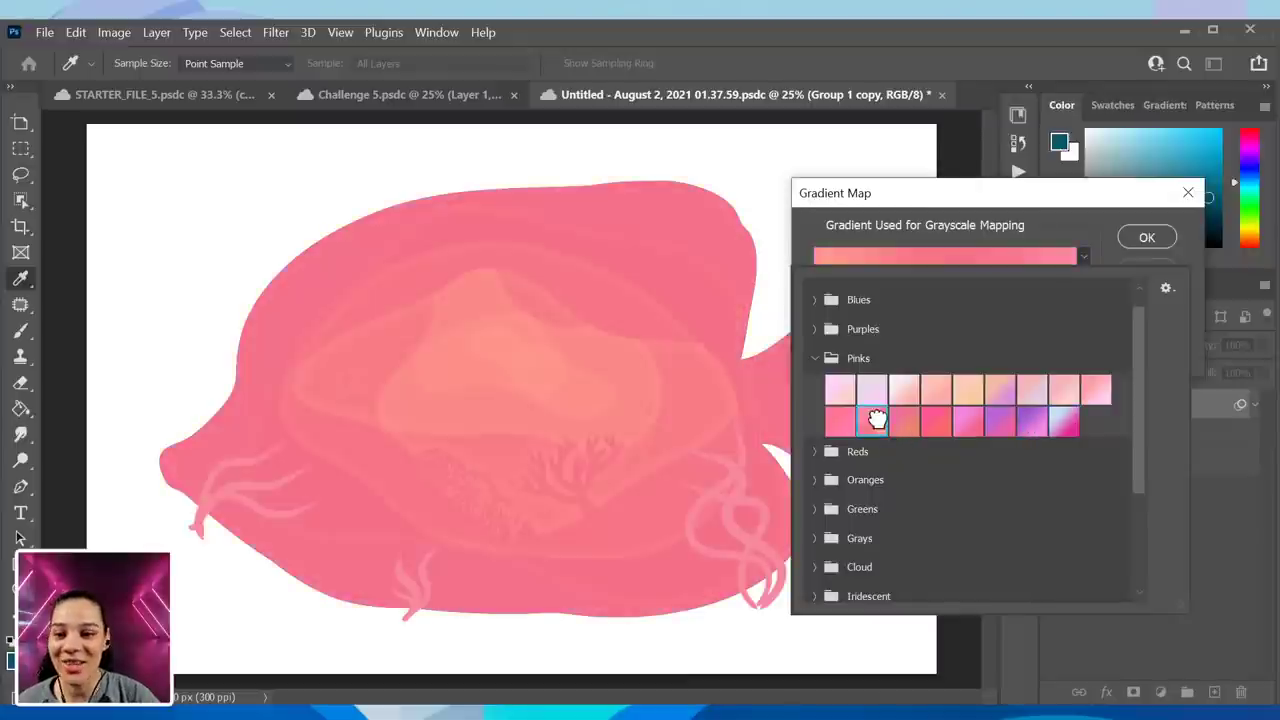
- Choose the lavender-to-cyan preset from the Purples gradient folder
scroll(925, 420, up, 1)
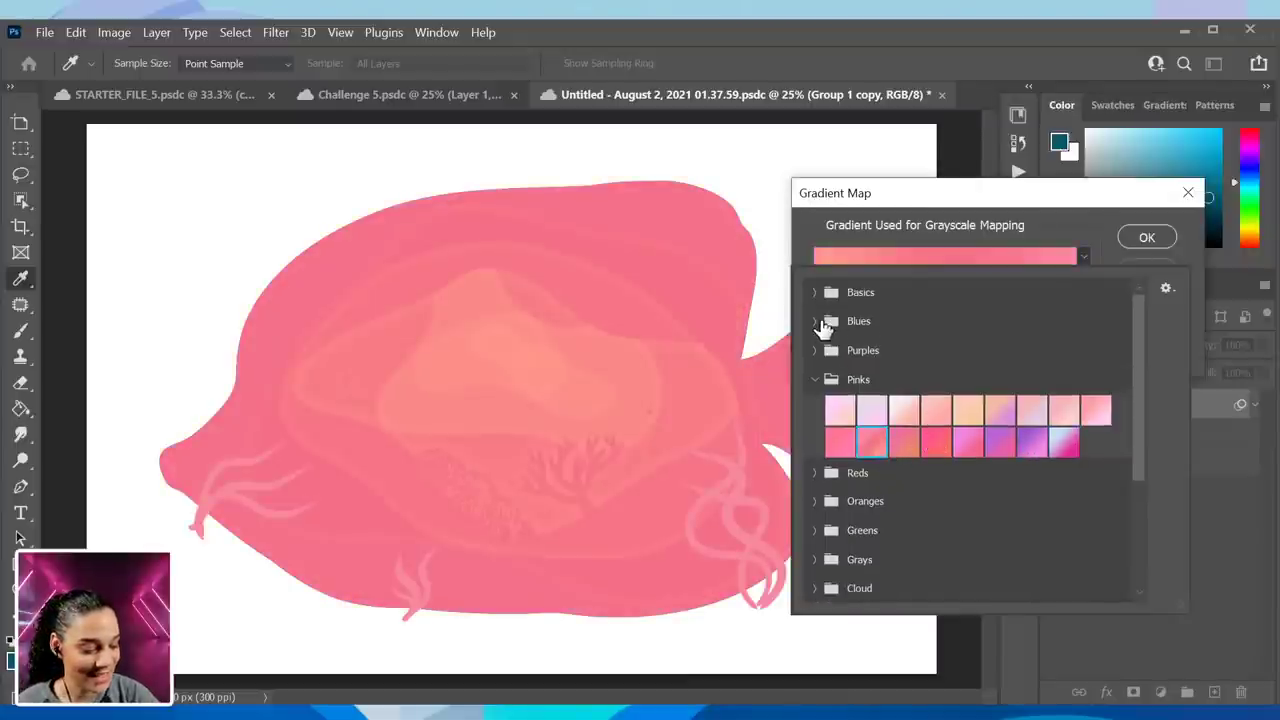
click(816, 350)
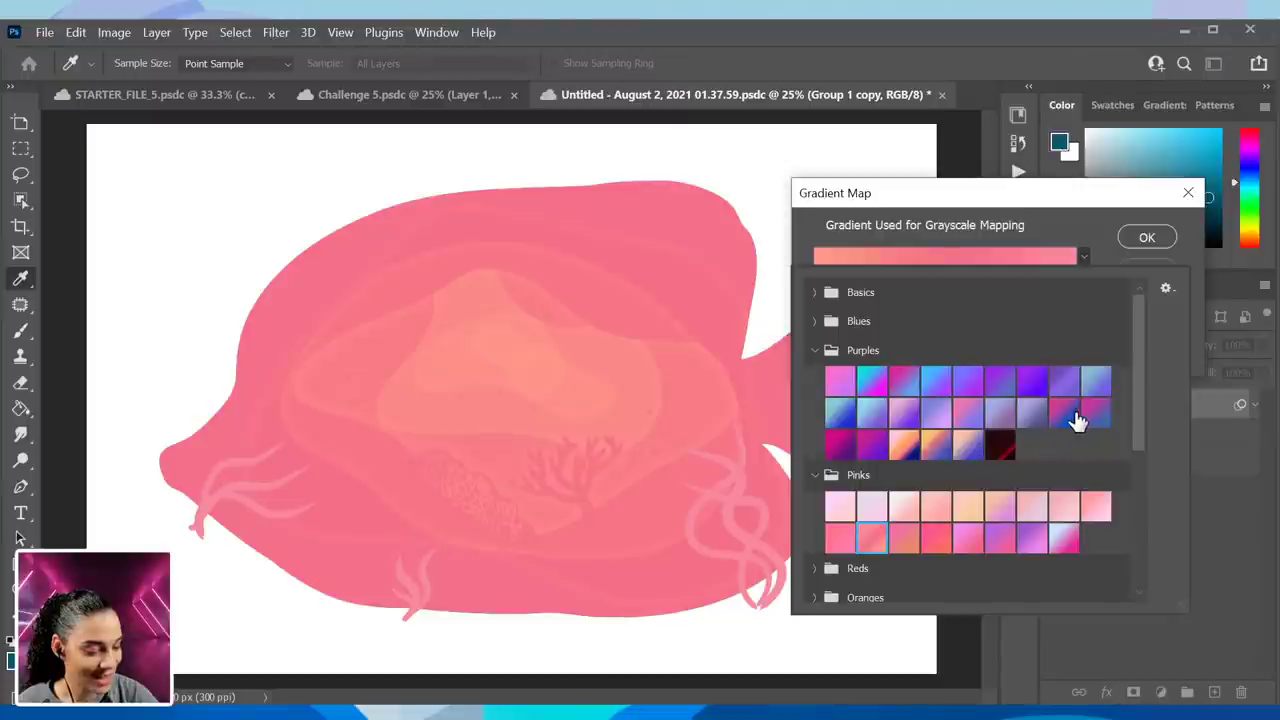
click(1066, 416)
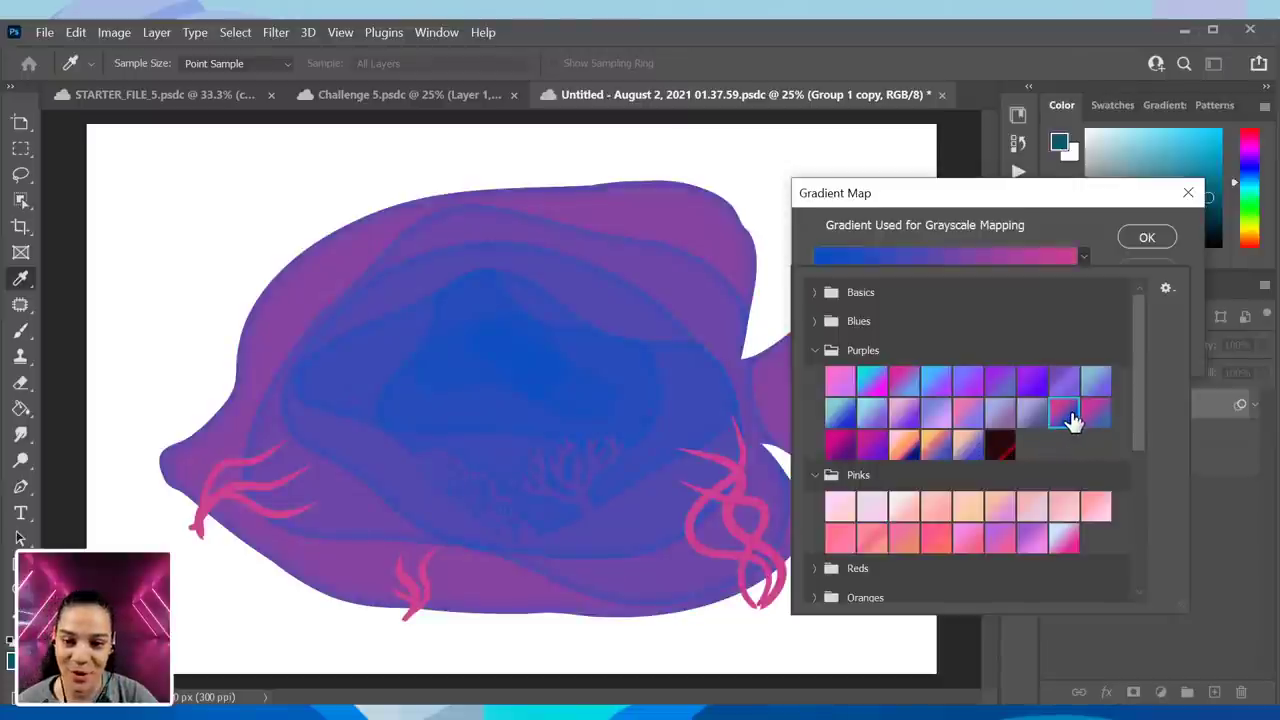
click(872, 414)
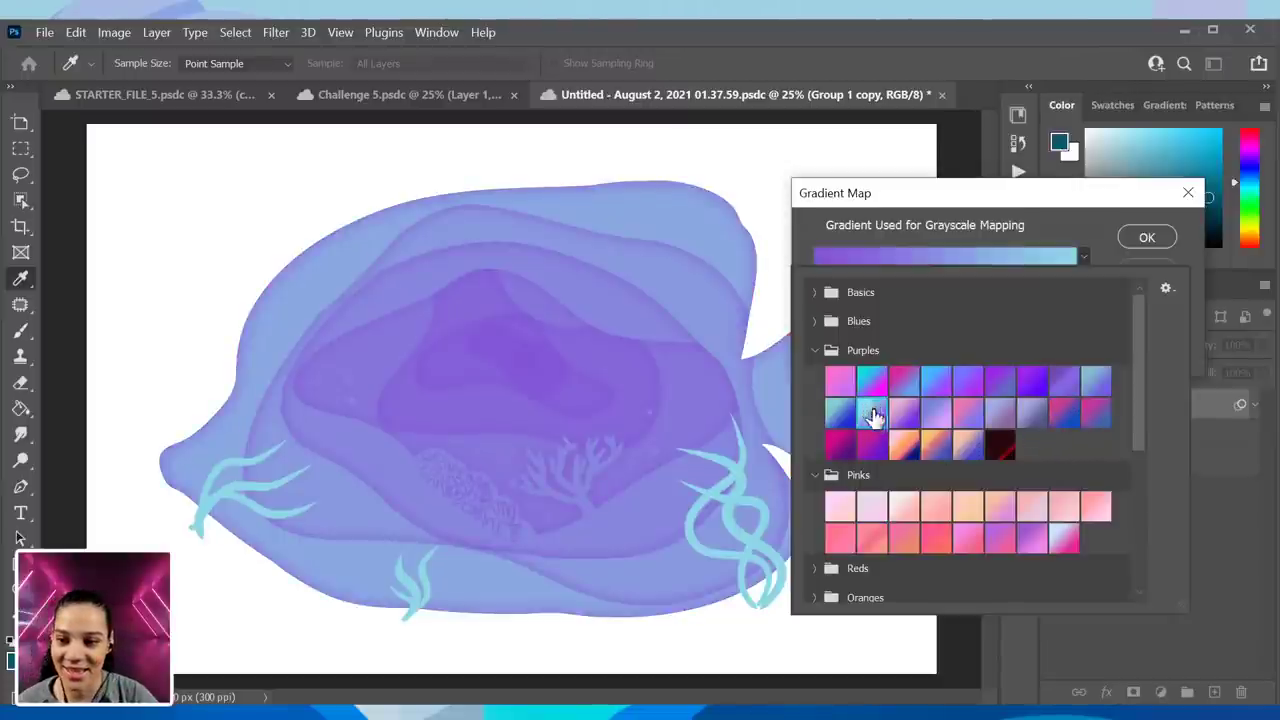
click(1101, 212)
- Change the Purples gradient's cyan stop to pure white and apply the map to Group 1 copy
click(916, 261)
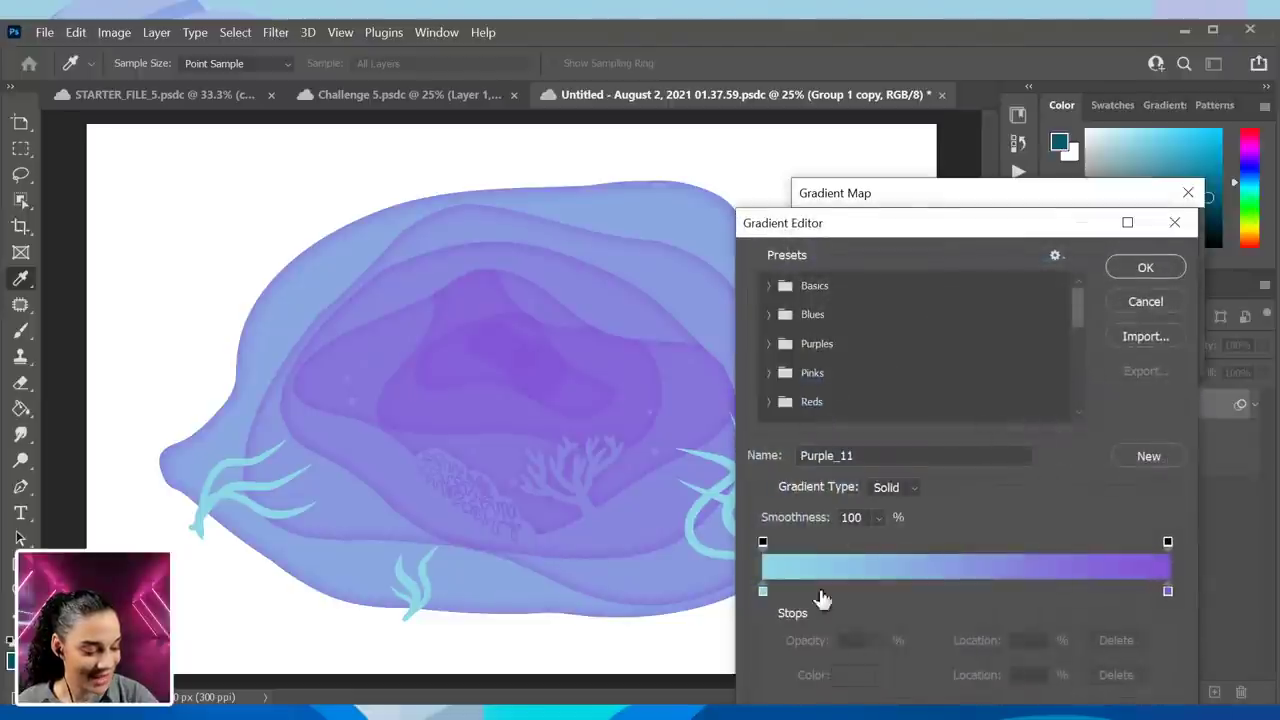
click(763, 591)
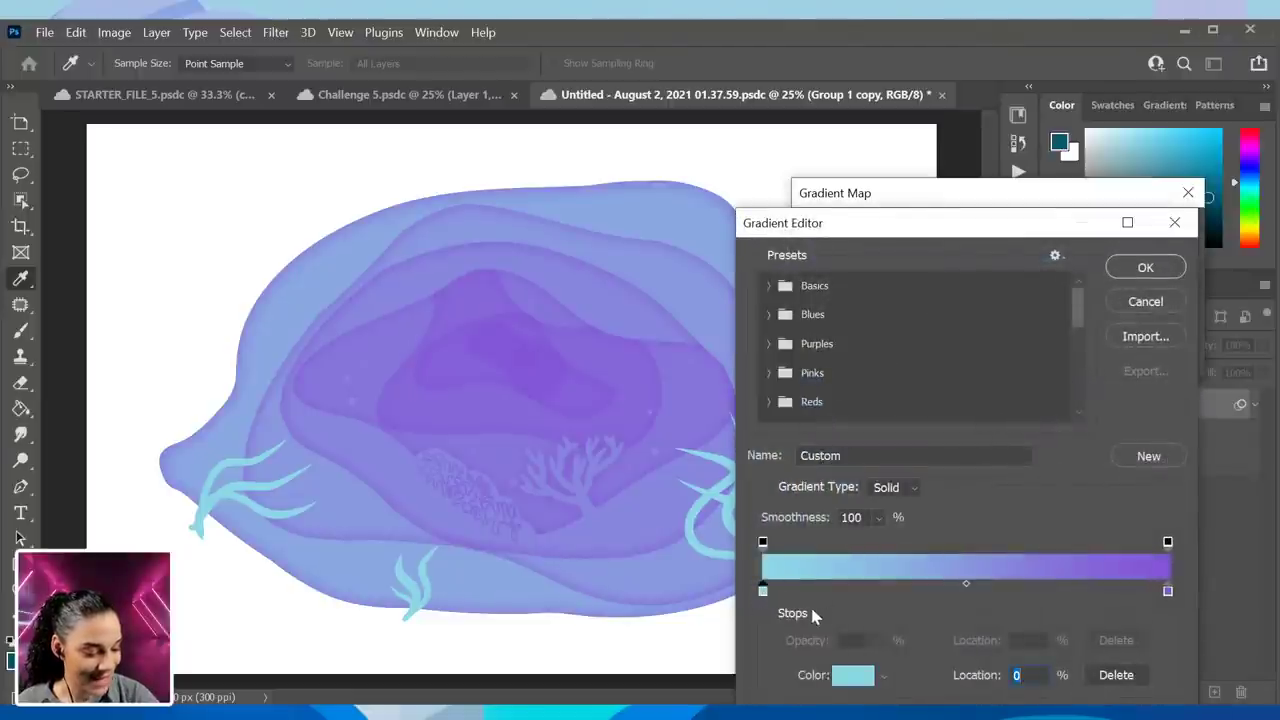
click(855, 675)
drag(800, 449, 654, 374)
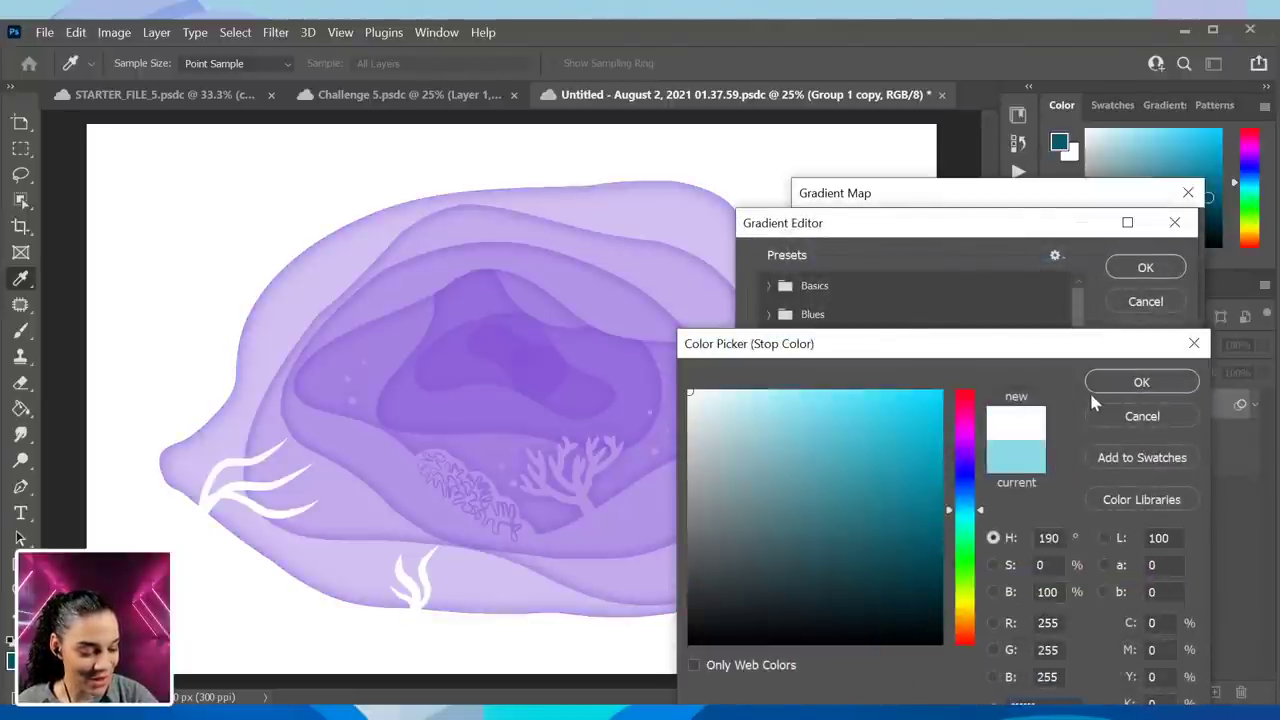
click(1142, 383)
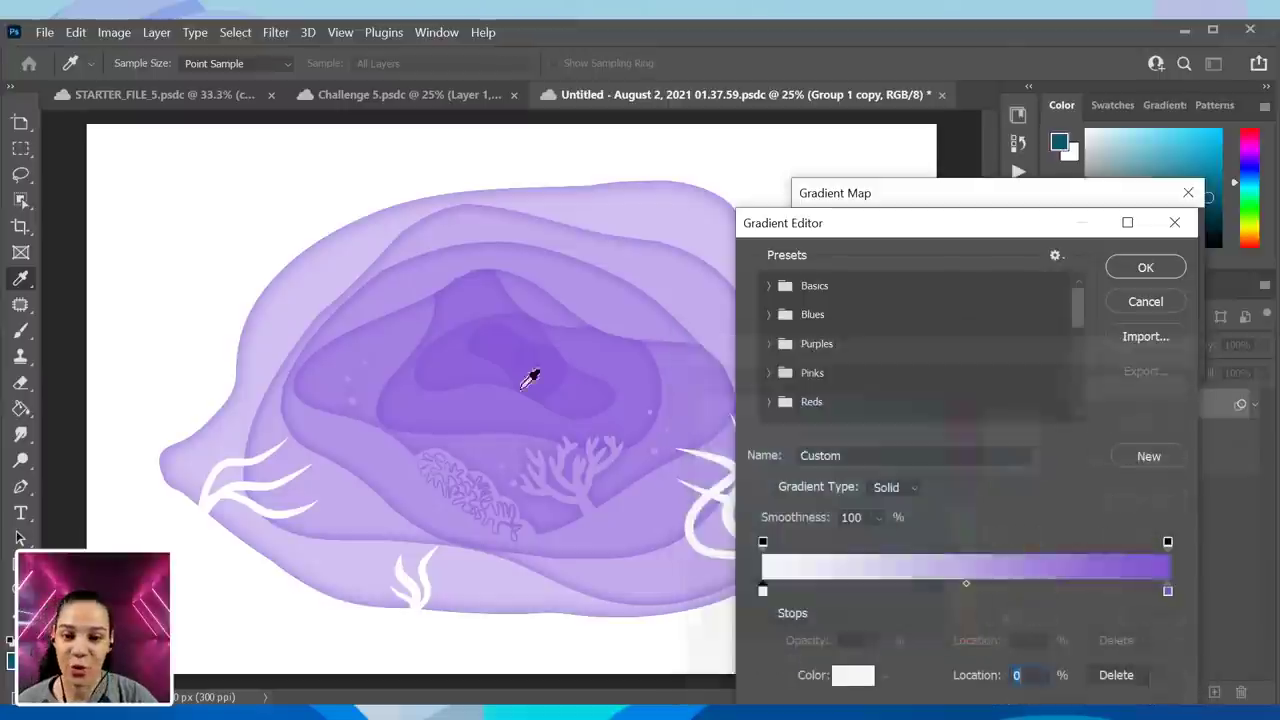
click(1147, 268)
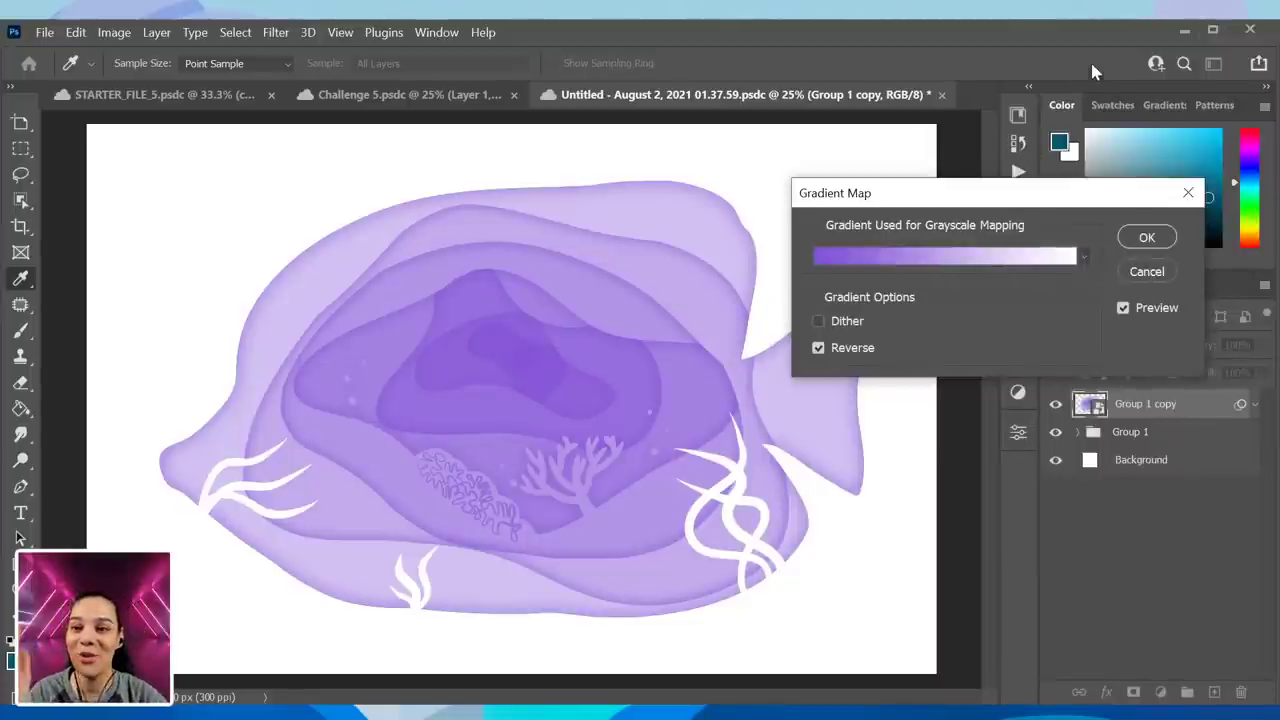
click(1147, 239)
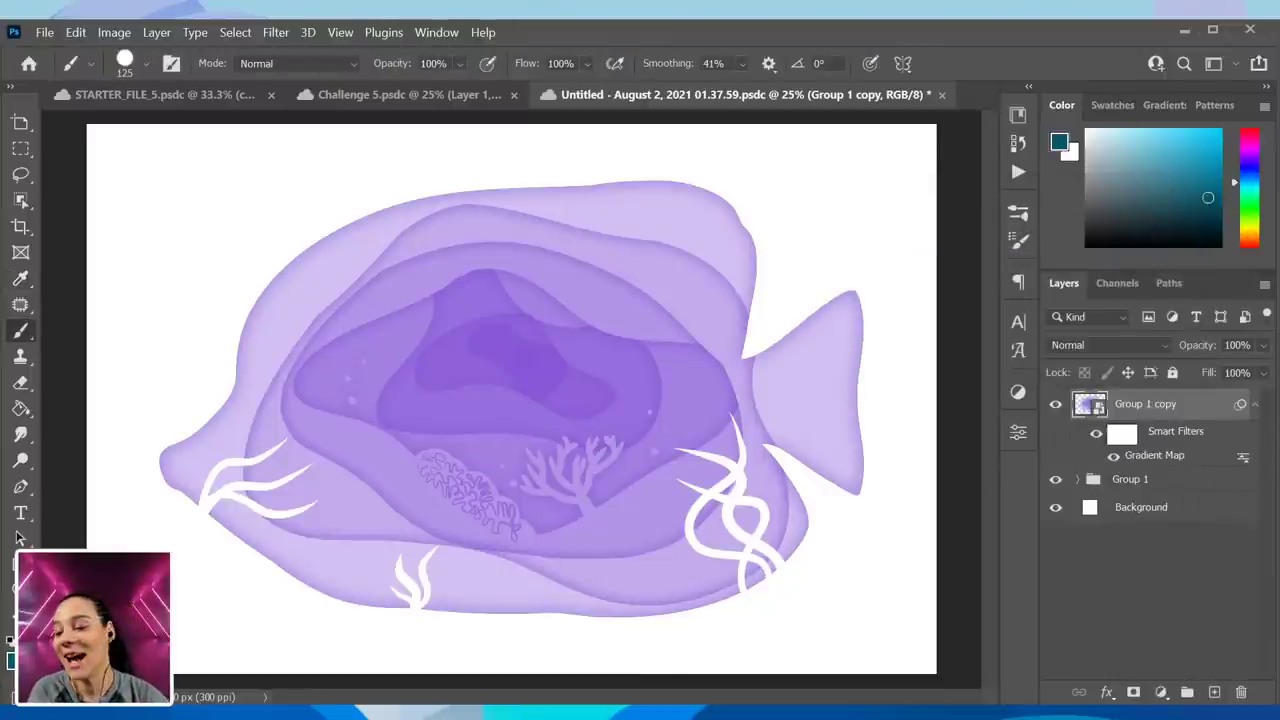